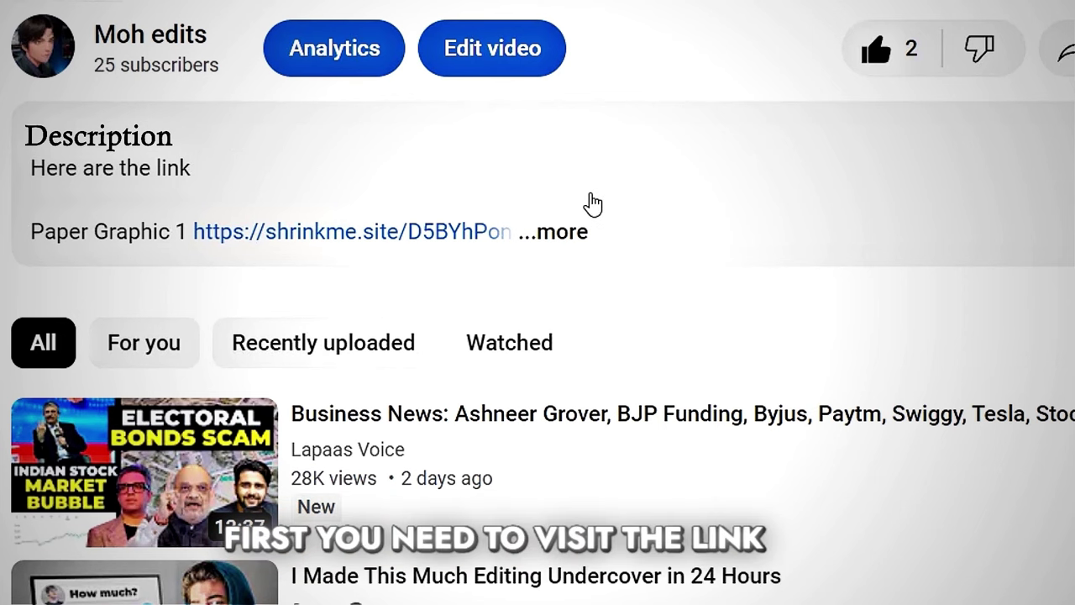
Open the Paper Graphic 1 link from the expanded video description, complete the robot check and continue towards the destination page
{"action": "left_click", "coordinate": [576, 237]}
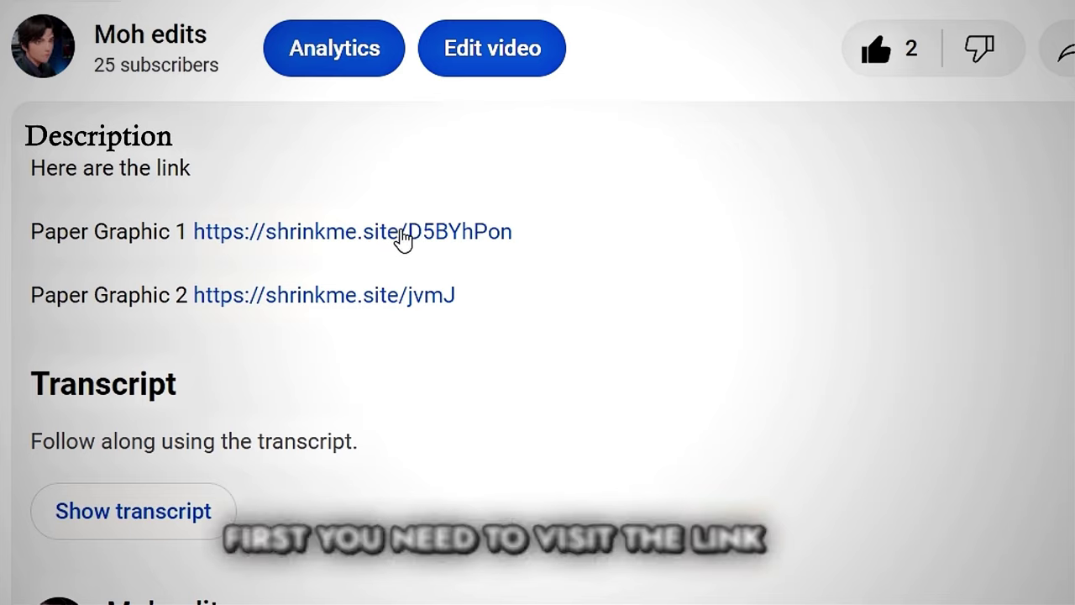
{"action": "left_click", "coordinate": [403, 238]}
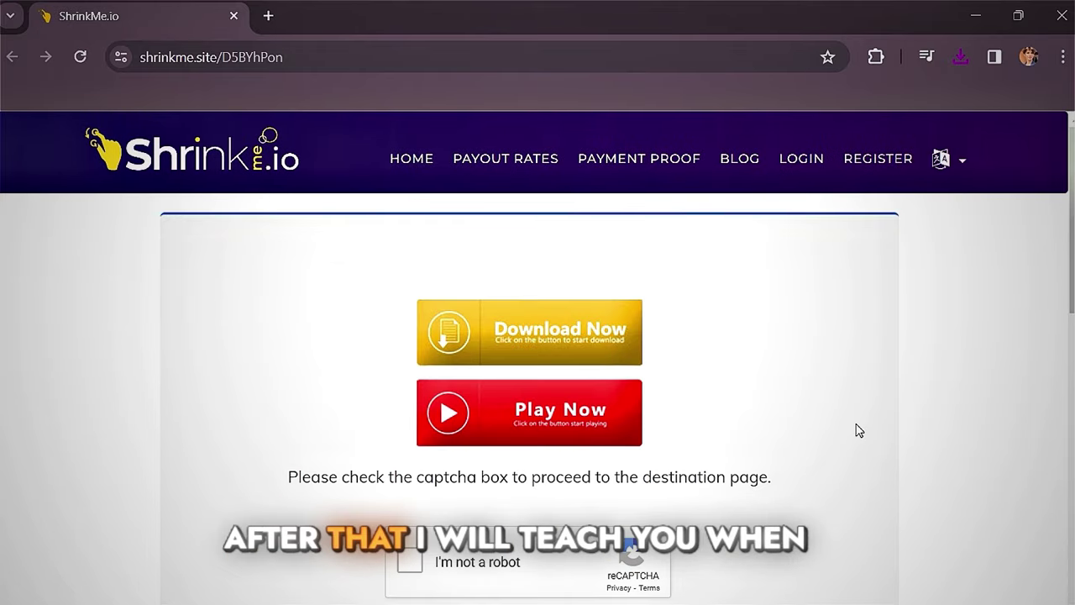
{"action": "scroll", "coordinate": [857, 429], "scroll_direction": "down", "scroll_amount": 3}
{"action": "left_click", "coordinate": [455, 418]}
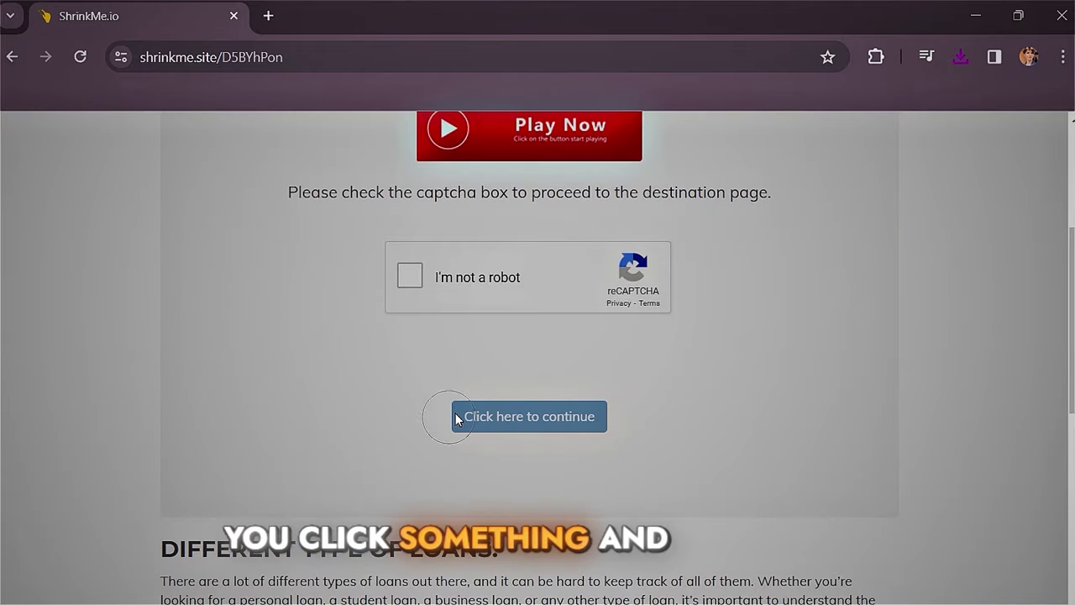
{"action": "left_click", "coordinate": [414, 276]}
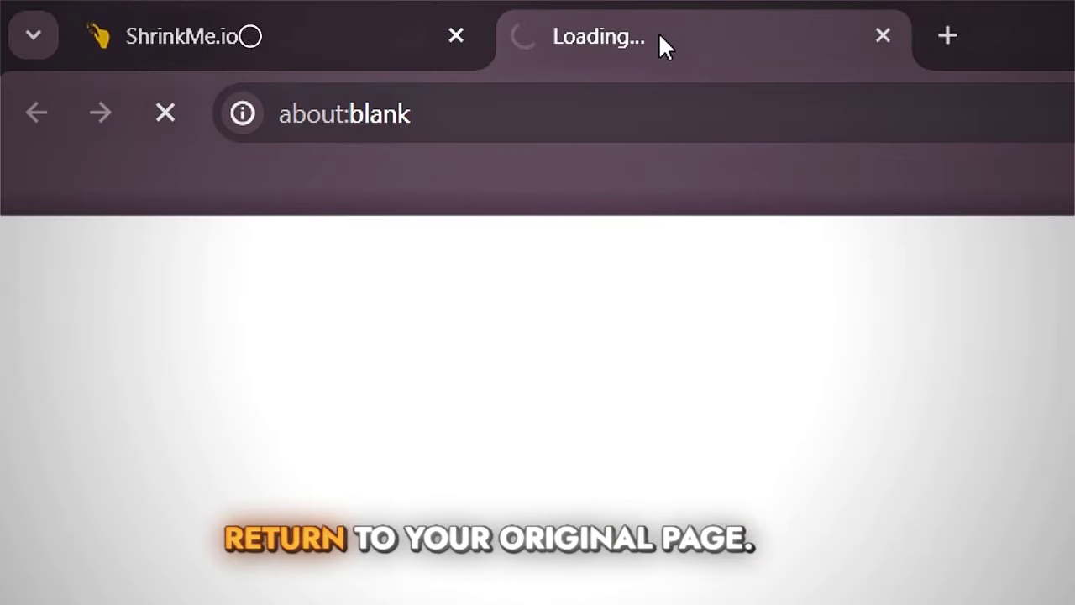
{"action": "left_click", "coordinate": [214, 39]}
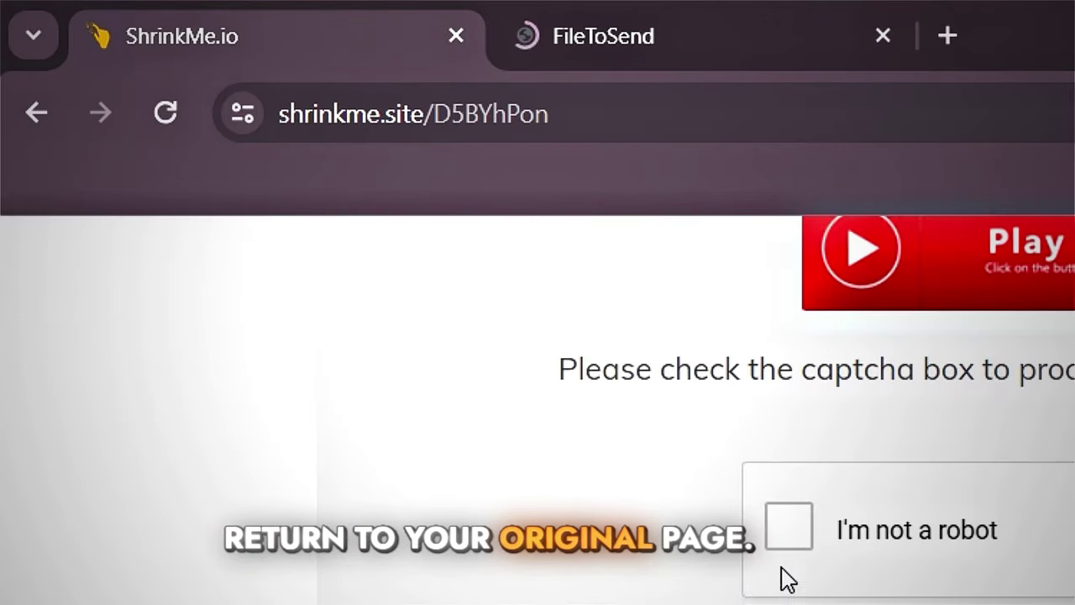
{"action": "left_click", "coordinate": [798, 527]}
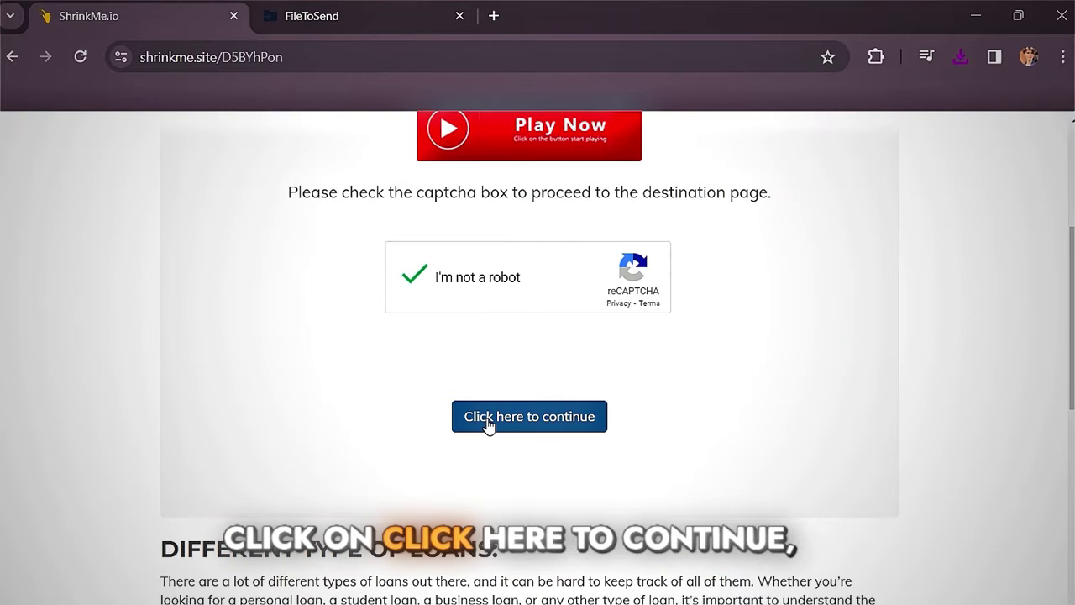
{"action": "left_click", "coordinate": [488, 426]}
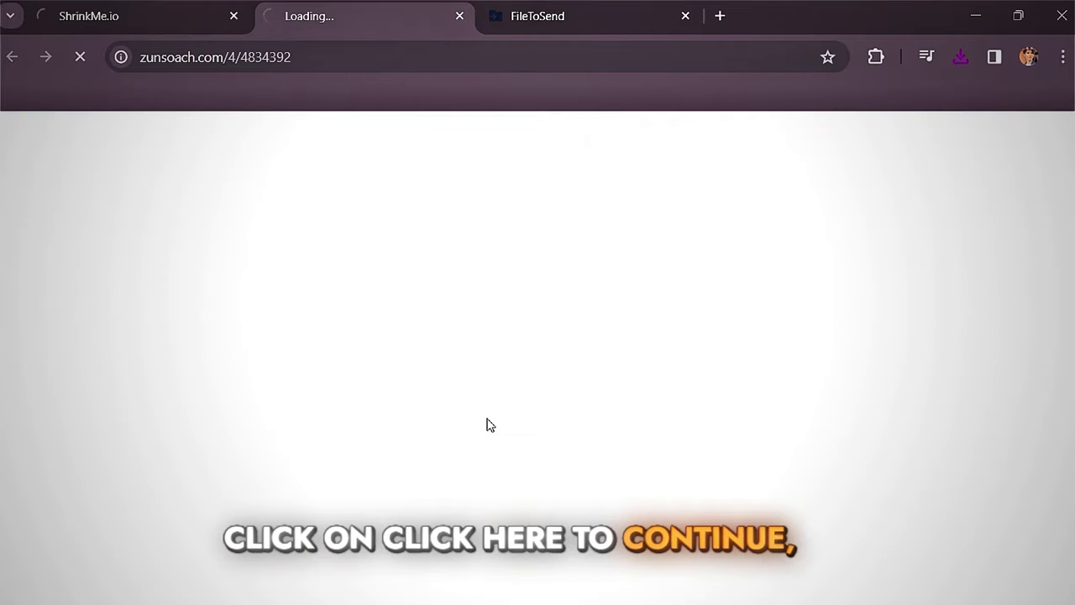
Return to the original shortener page and continue through its intermediate page to the final link page
{"action": "left_click", "coordinate": [143, 21]}
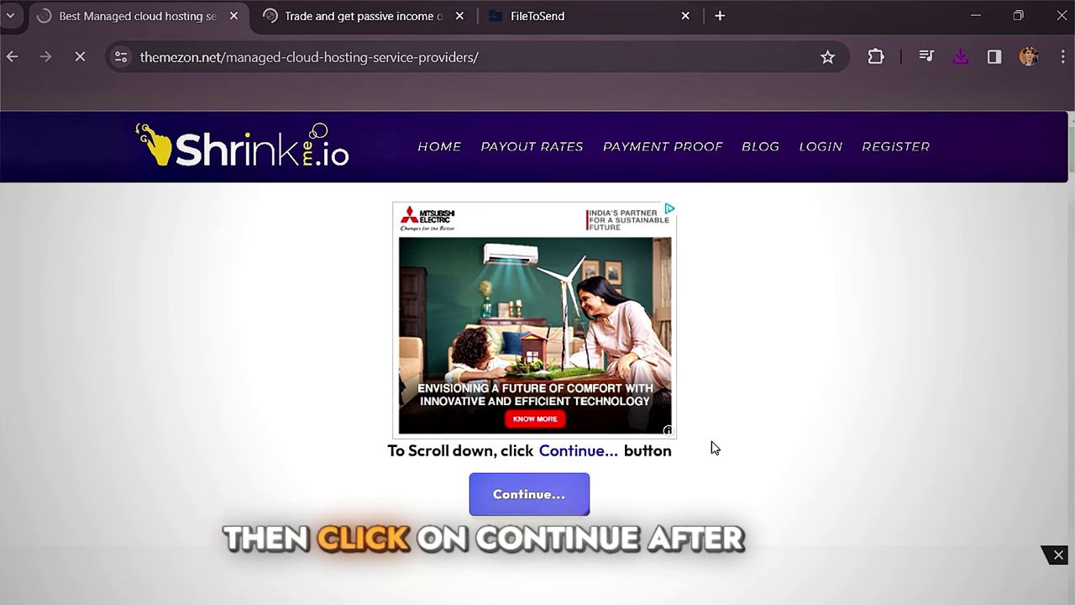
{"action": "scroll", "coordinate": [712, 448], "scroll_direction": "down", "scroll_amount": 2}
{"action": "left_click", "coordinate": [557, 309]}
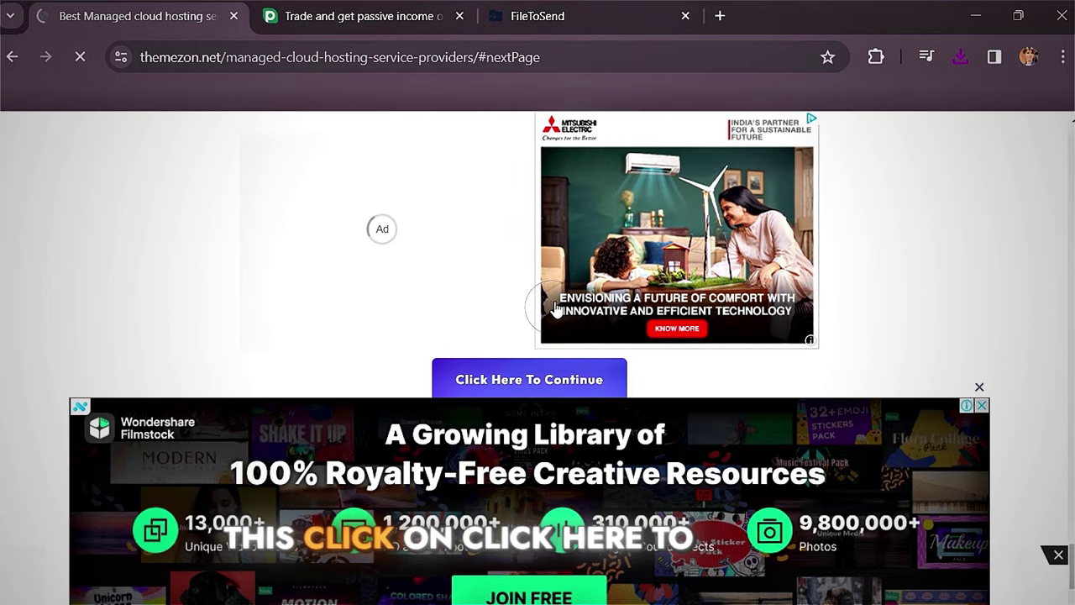
{"action": "left_click", "coordinate": [547, 301]}
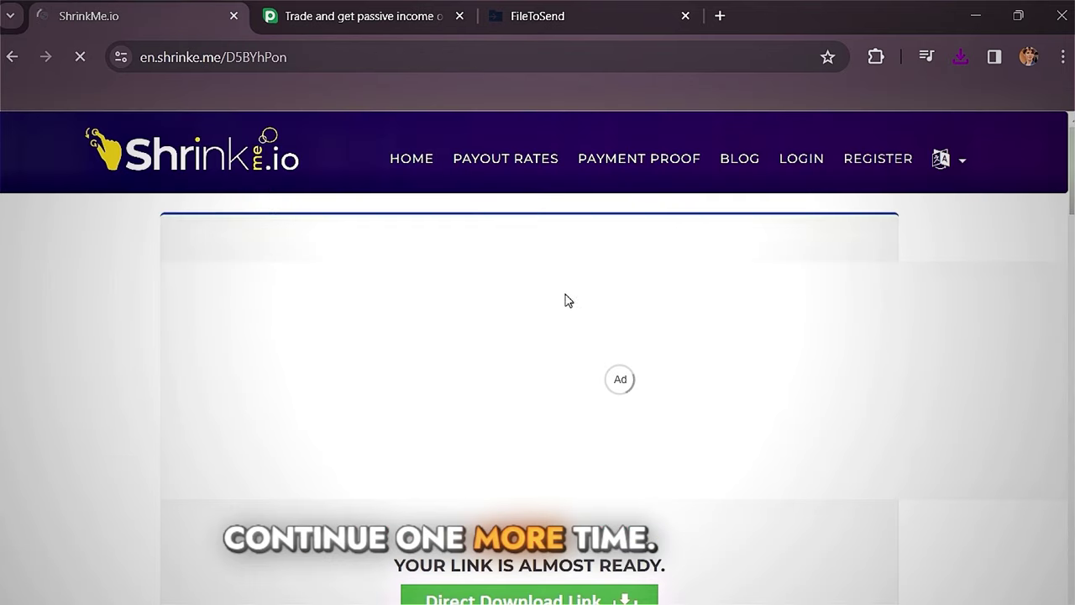
Get the final link, return to the original page each time an ad opens, and browse the Paper Fold Drive folder
{"action": "scroll", "coordinate": [660, 312], "scroll_direction": "down", "scroll_amount": 2}
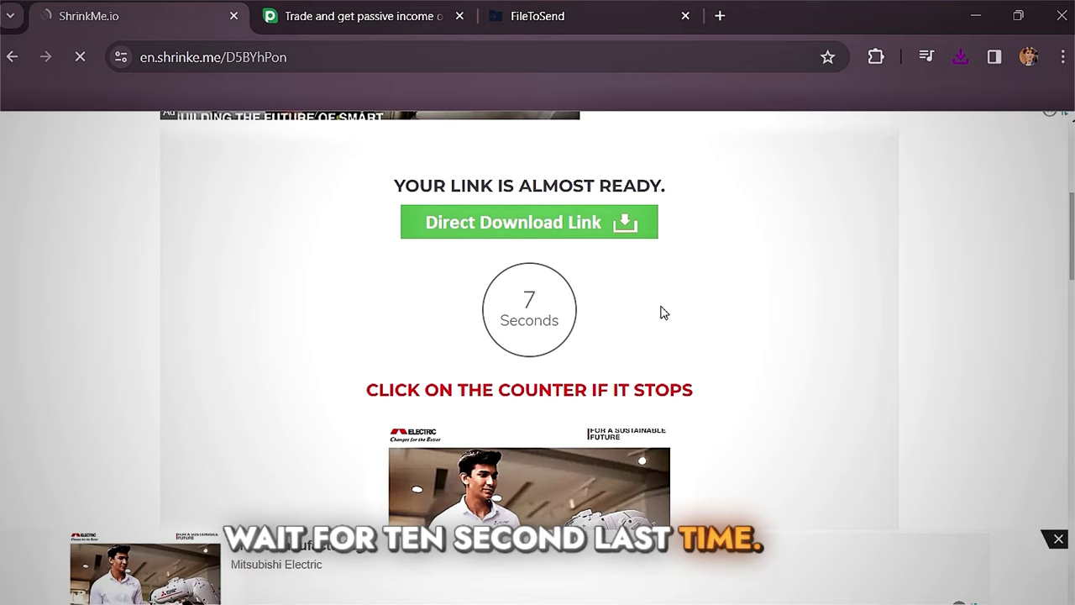
{"action": "scroll", "coordinate": [665, 314], "scroll_direction": "down", "scroll_amount": 8}
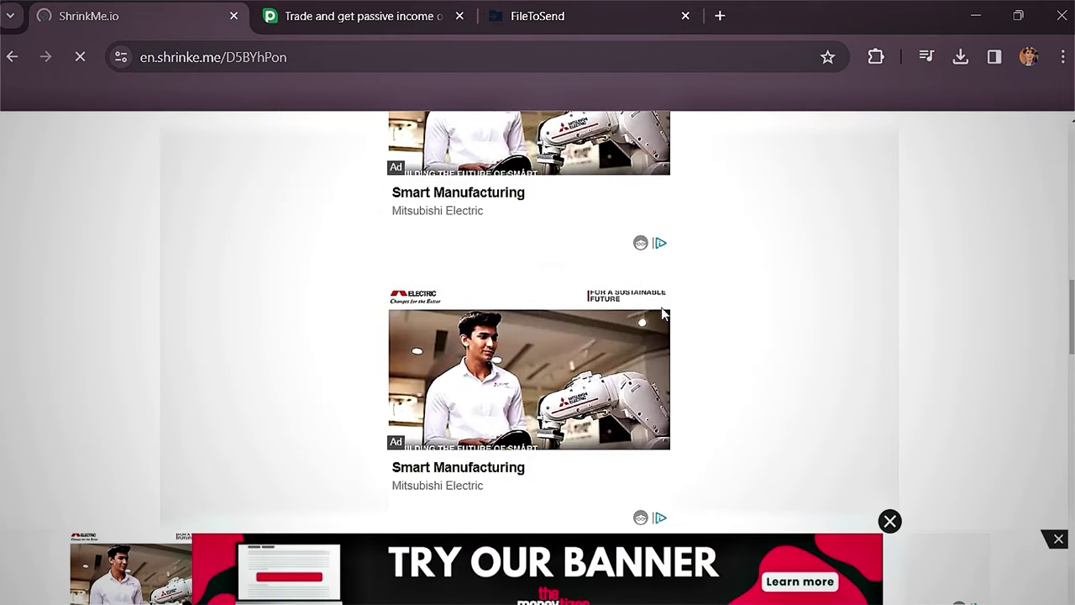
{"action": "left_click", "coordinate": [537, 324]}
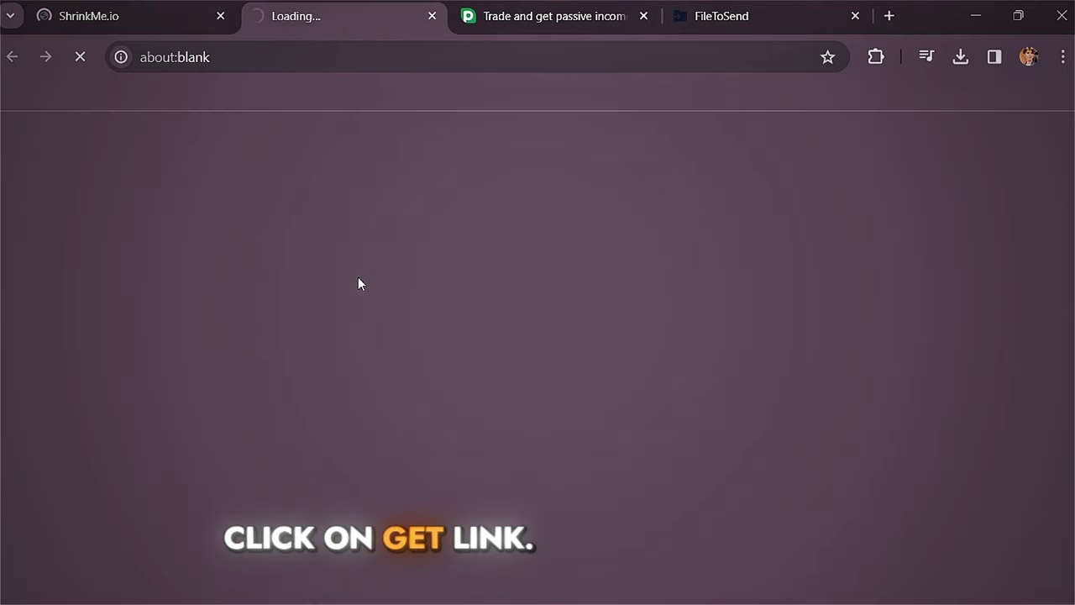
{"action": "left_click", "coordinate": [134, 15]}
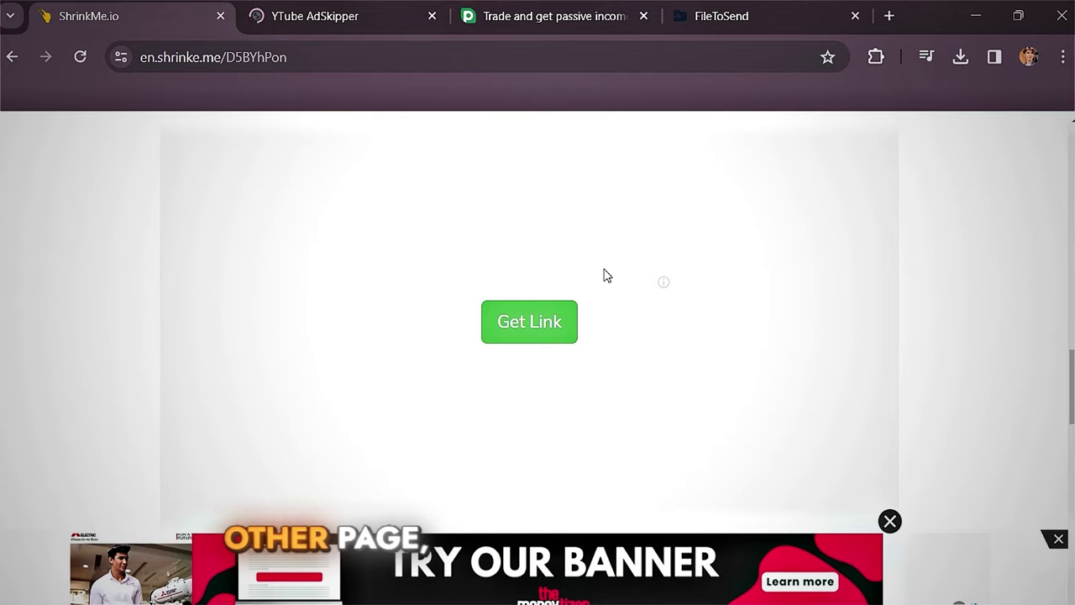
{"action": "left_click", "coordinate": [519, 327]}
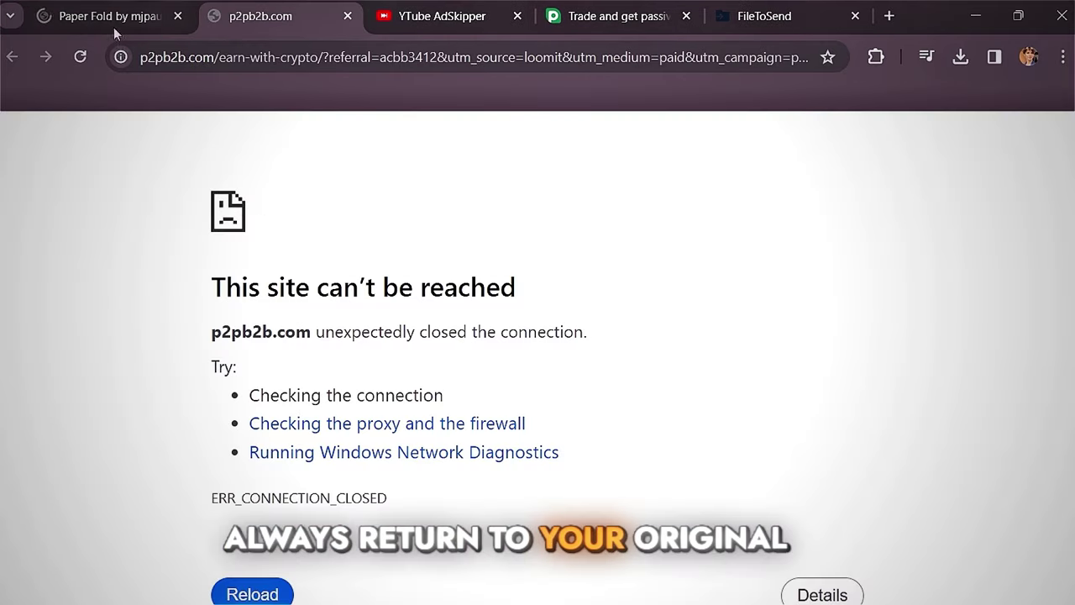
{"action": "left_click", "coordinate": [114, 19]}
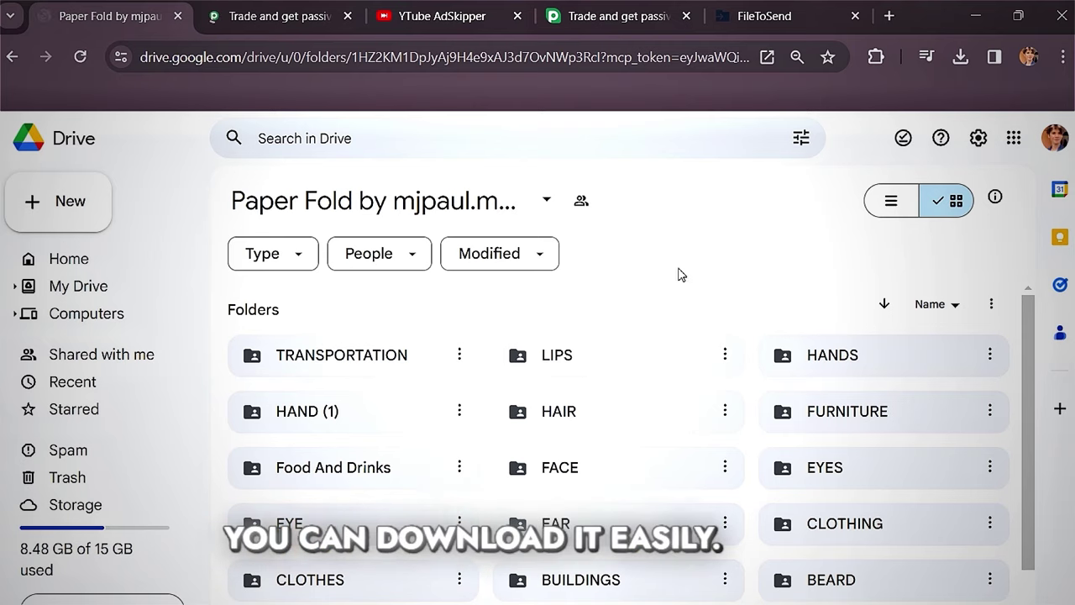
{"action": "scroll", "coordinate": [898, 491], "scroll_direction": "down", "scroll_amount": 1}
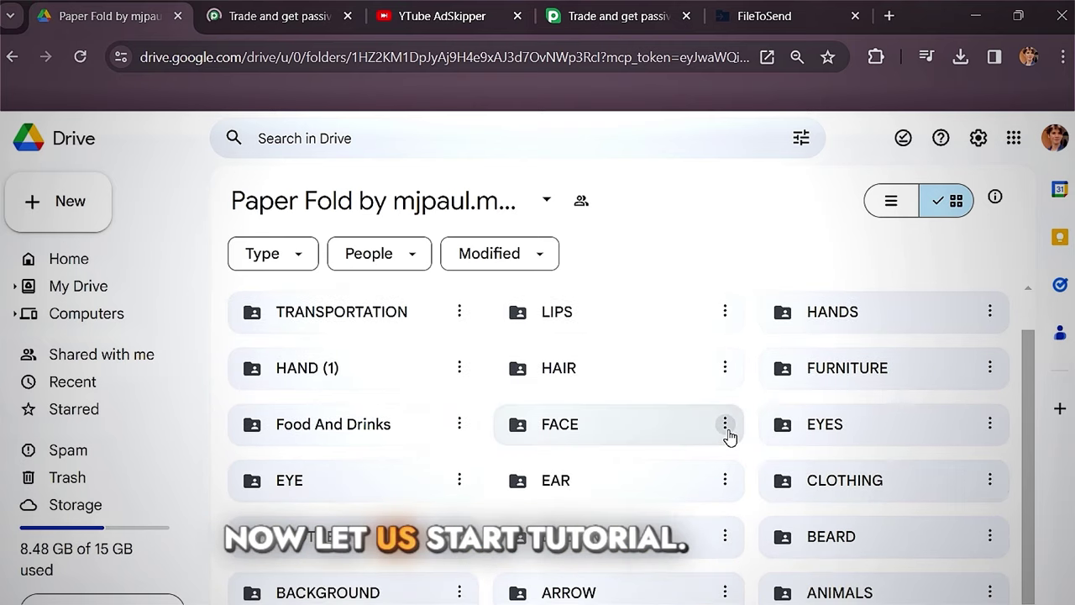
{"action": "scroll", "coordinate": [729, 435], "scroll_direction": "up", "scroll_amount": 1}
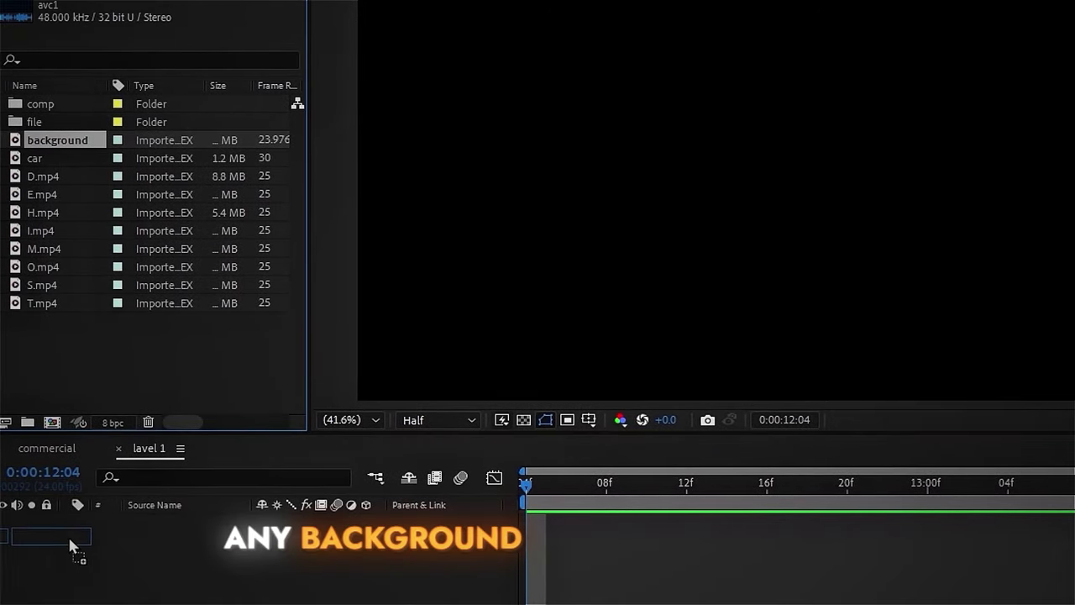
In After Effects, add the background and the D, E, H, I, M, O, S and T clips to the composition, with the background as bottom layer
{"action": "left_click_drag", "start_coordinate": [72, 546], "coordinate": [84, 525]}
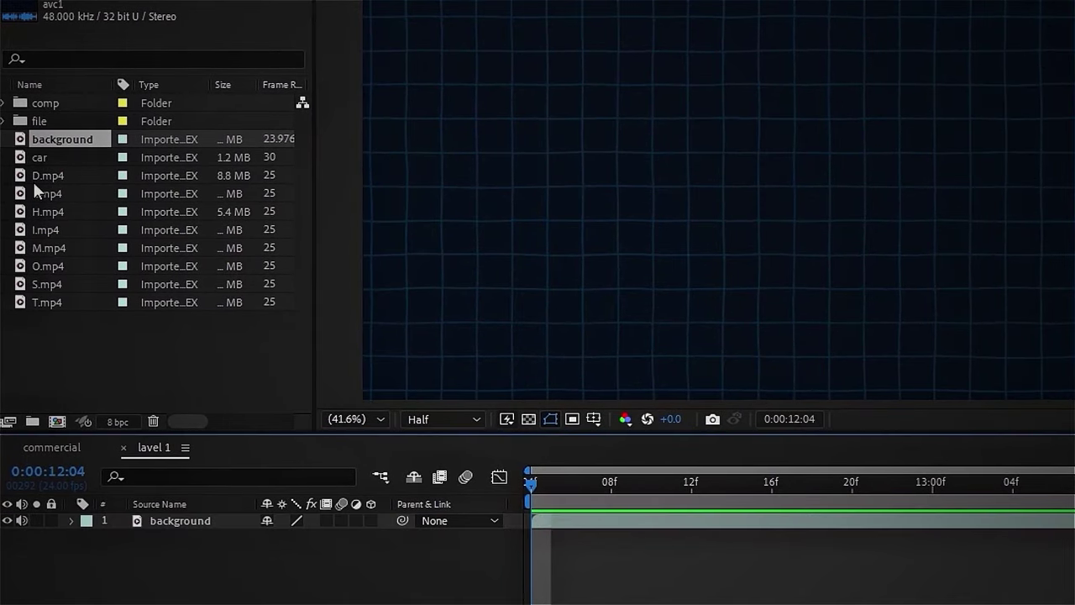
{"action": "left_click", "coordinate": [57, 178]}
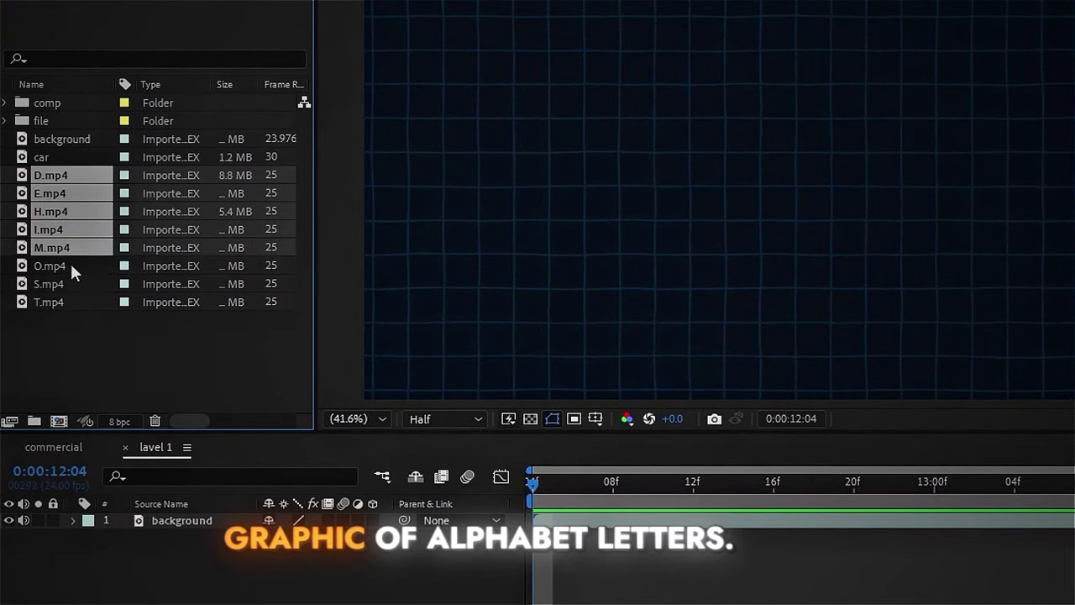
{"action": "left_click_drag", "start_coordinate": [69, 184], "coordinate": [84, 587]}
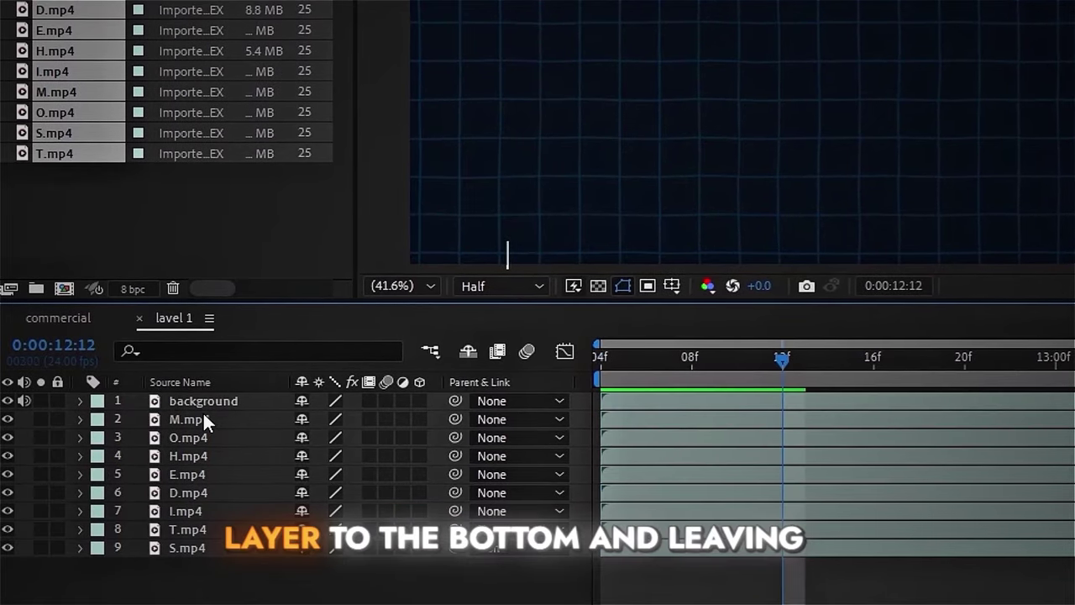
{"action": "left_click_drag", "start_coordinate": [195, 403], "coordinate": [193, 577]}
Hide the seven letter layers from O.mp4 to S.mp4, leaving M.mp4 and the background shown
{"action": "left_click", "coordinate": [222, 421]}
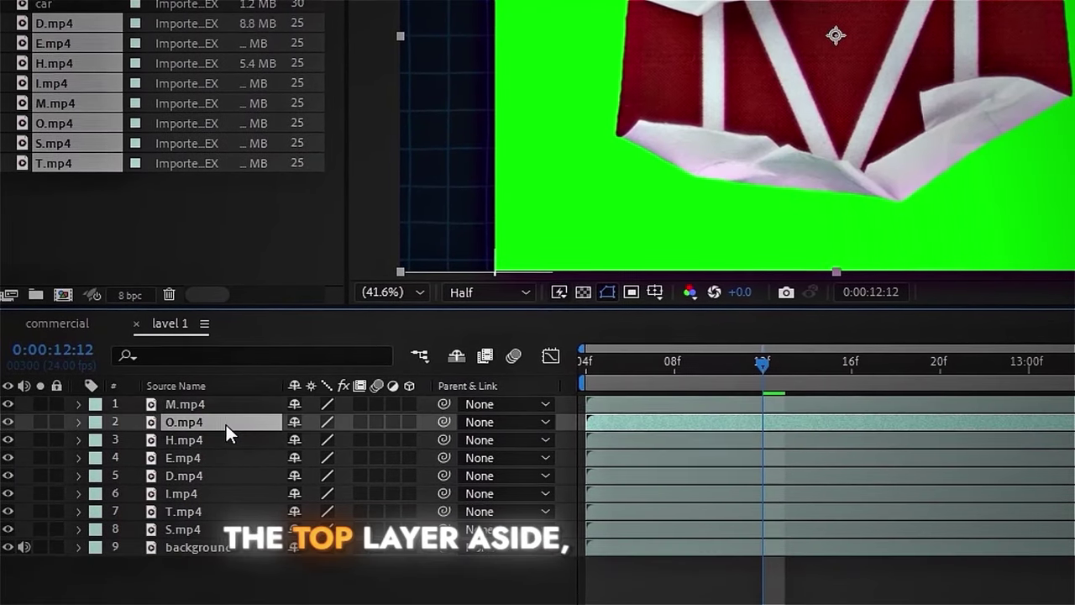
{"action": "left_click", "coordinate": [185, 512], "text": "shift"}
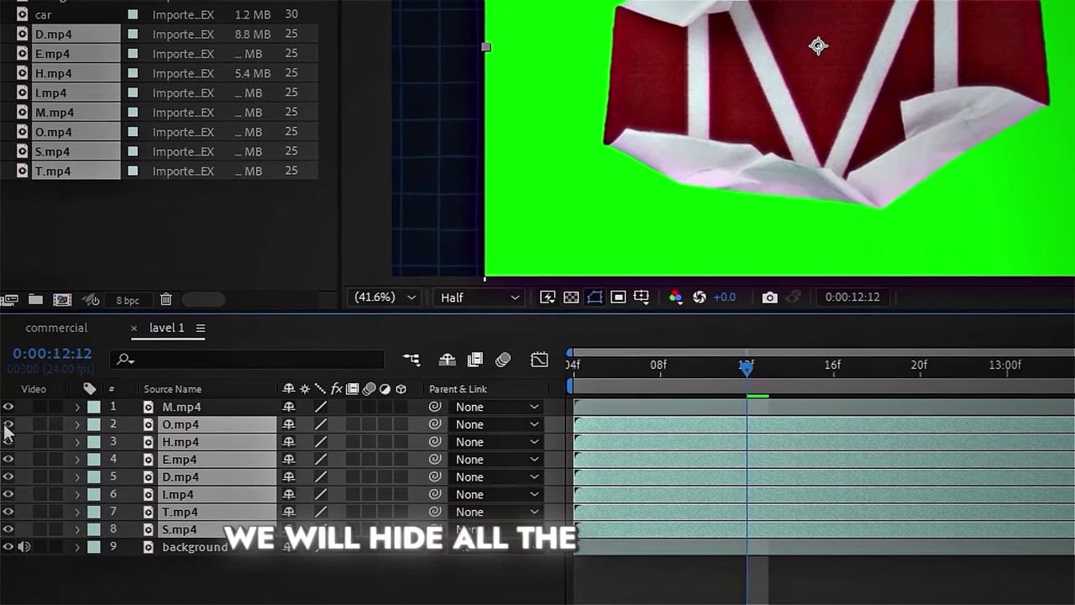
{"action": "left_click_drag", "start_coordinate": [7, 422], "coordinate": [8, 528]}
{"action": "left_click", "coordinate": [214, 592]}
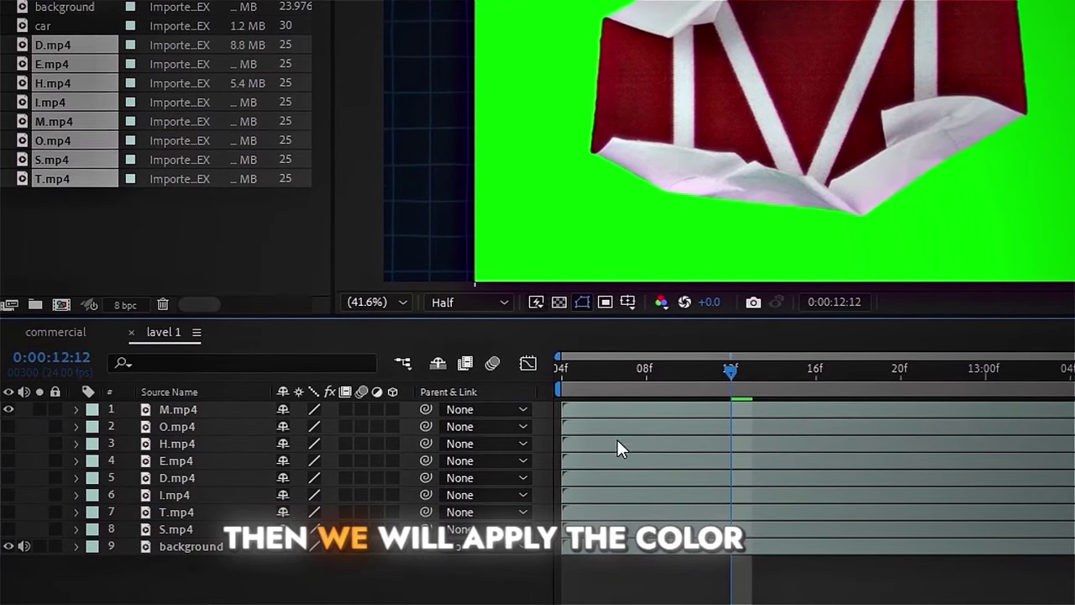
Apply the Color Range effect to the M.mp4 layer and key out its green background by sampling the green
{"action": "left_click", "coordinate": [629, 411]}
{"action": "key", "text": "ctrl+space"}
{"action": "type", "text": "color "}
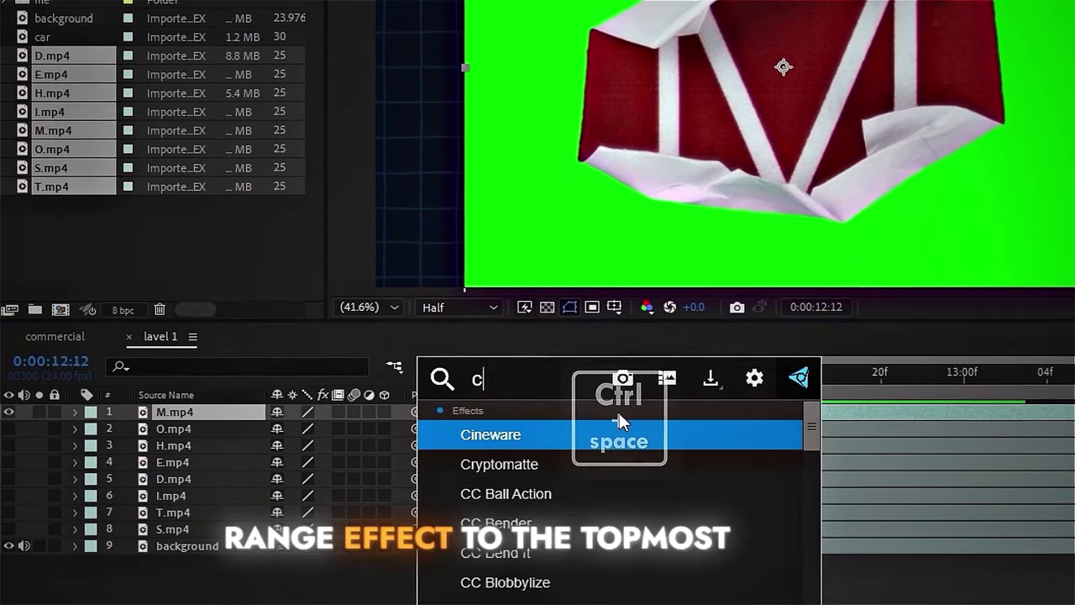
{"action": "type", "text": "r"}
{"action": "key", "text": "Return"}
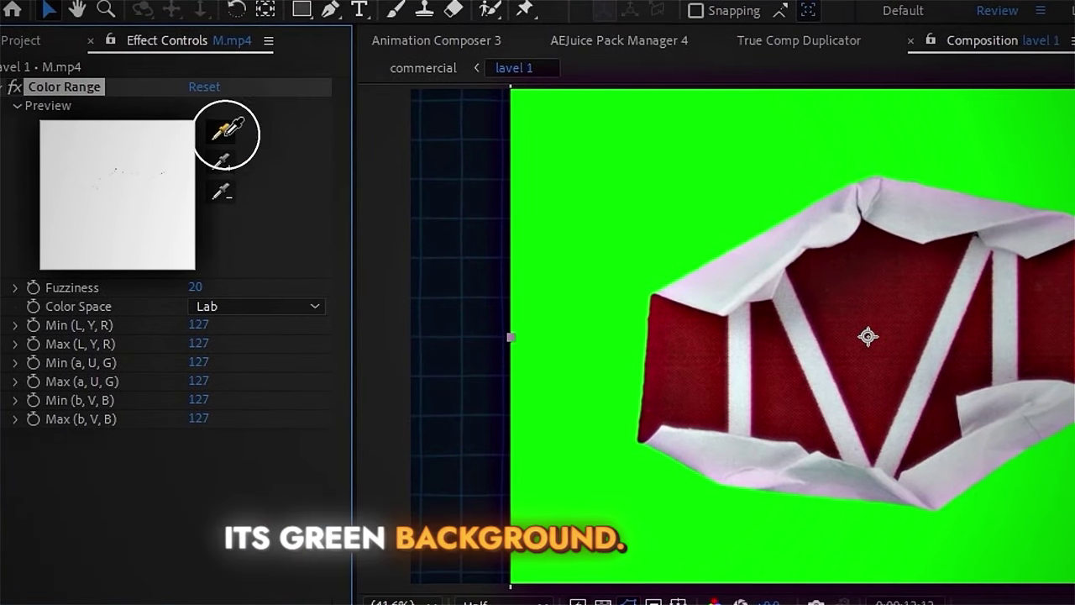
{"action": "left_click", "coordinate": [682, 190]}
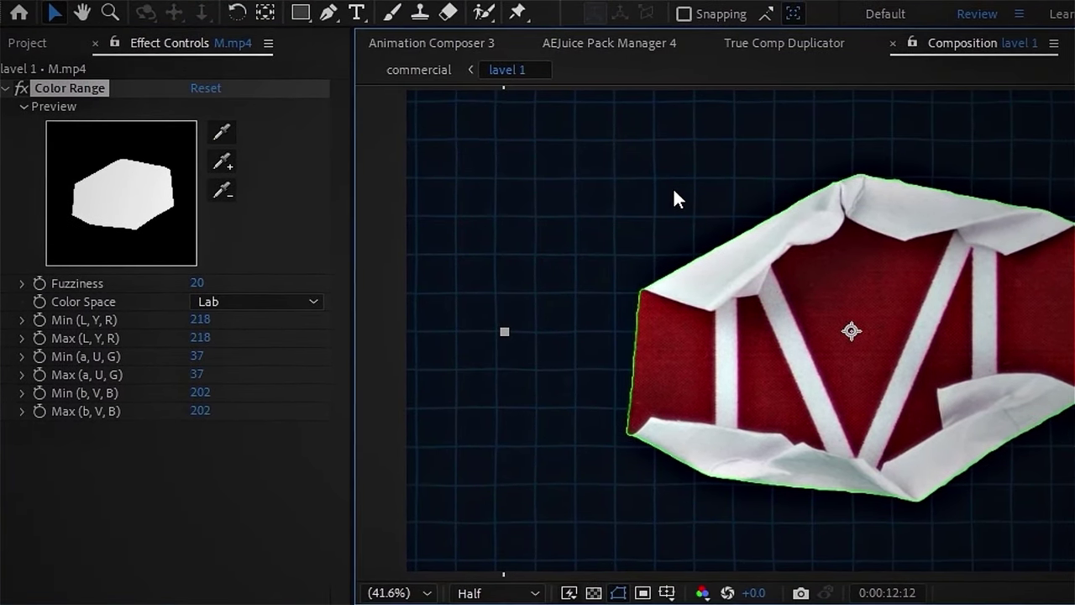
Add the Advanced Spill Suppressor effect to the M.mp4 layer to clean the green from its edges
{"action": "key", "text": "ctrl+space"}
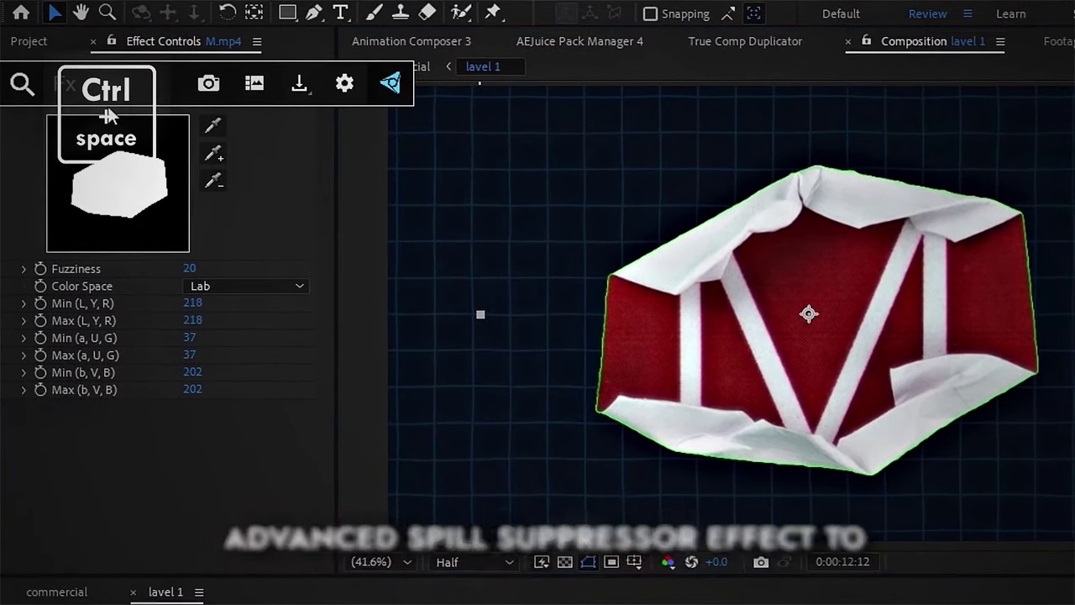
{"action": "type", "text": "ad"}
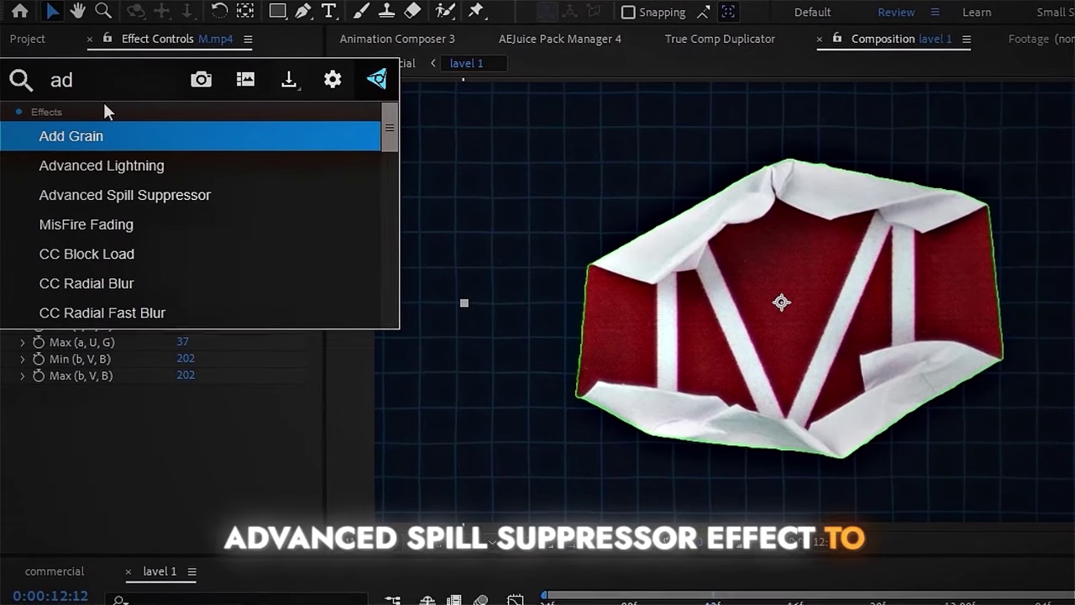
{"action": "left_click", "coordinate": [126, 193]}
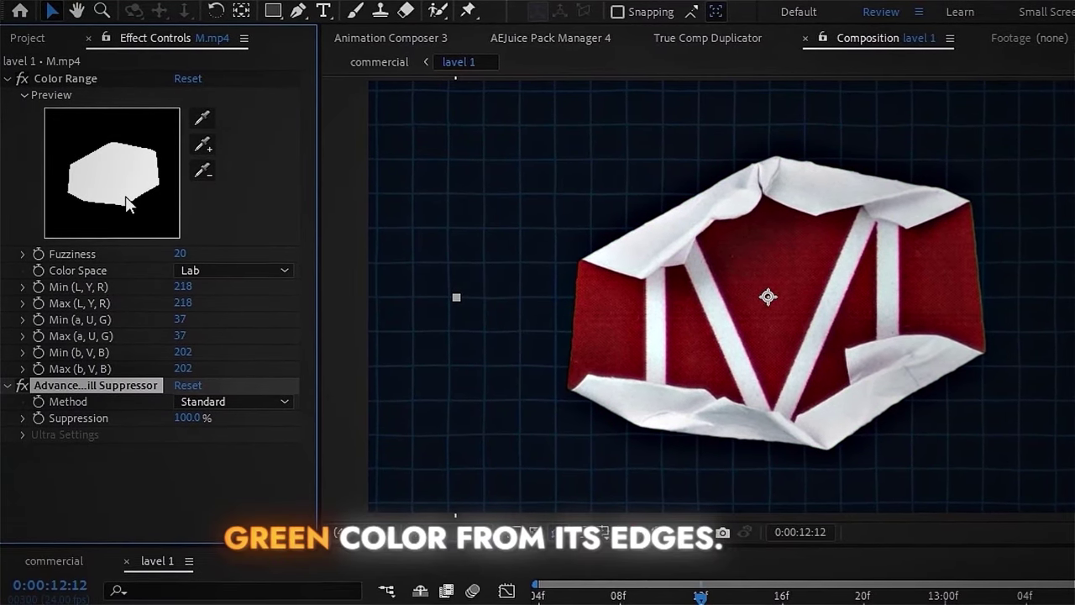
Copy the Color Range and Advanced Spill Suppressor effects from M.mp4 and paste them onto the layers O.mp4 through S.mp4
{"action": "left_click", "coordinate": [7, 77]}
{"action": "left_click", "coordinate": [7, 94]}
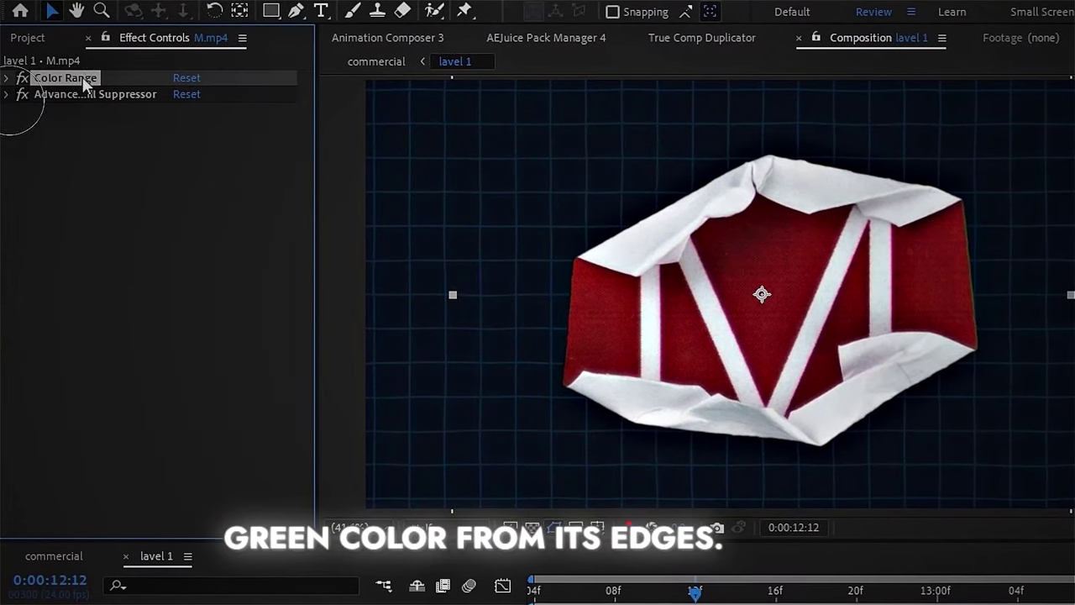
{"action": "right_click", "coordinate": [83, 96]}
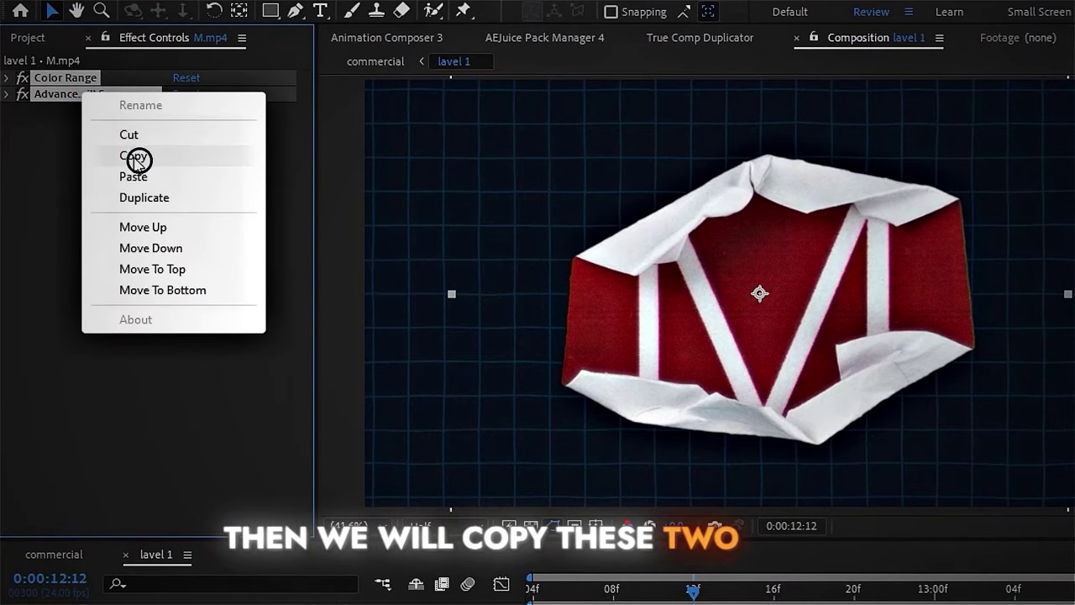
{"action": "left_click", "coordinate": [134, 157]}
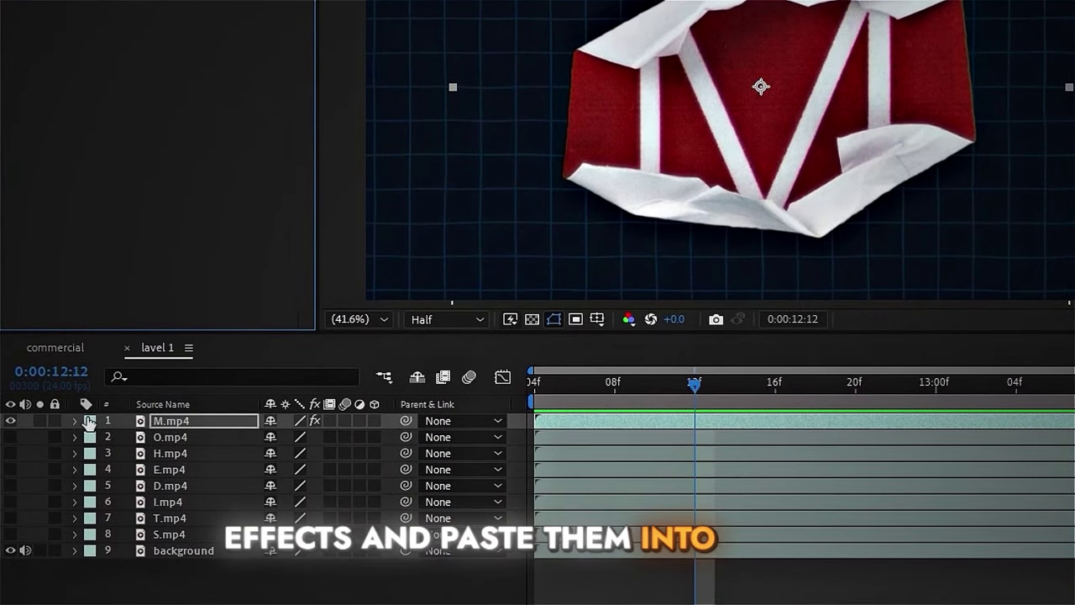
{"action": "left_click", "coordinate": [178, 437]}
{"action": "left_click", "coordinate": [179, 534], "text": "shift"}
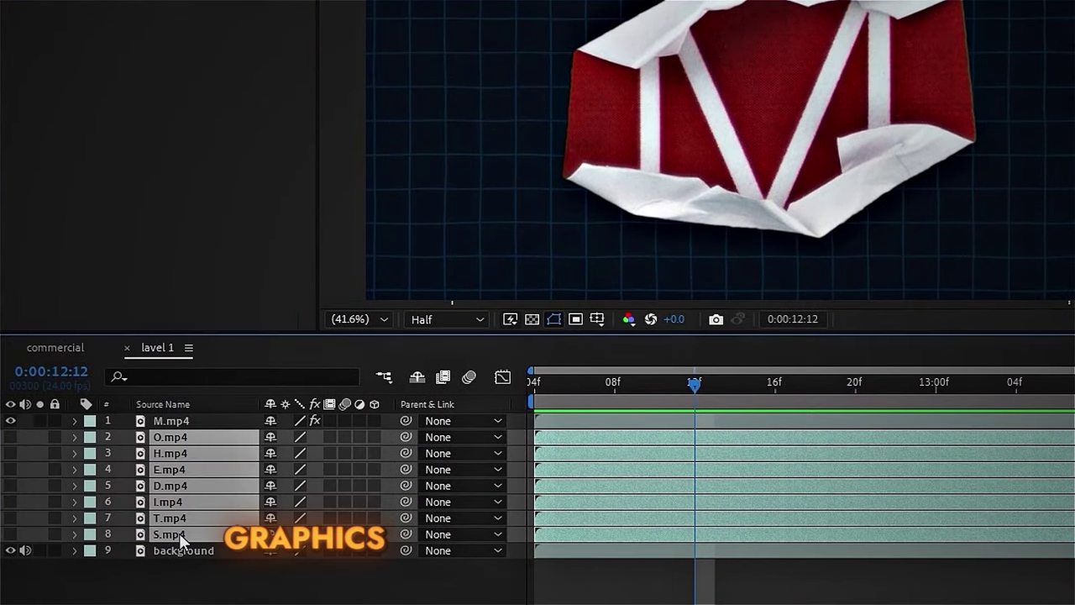
{"action": "key", "text": "ctrl+v"}
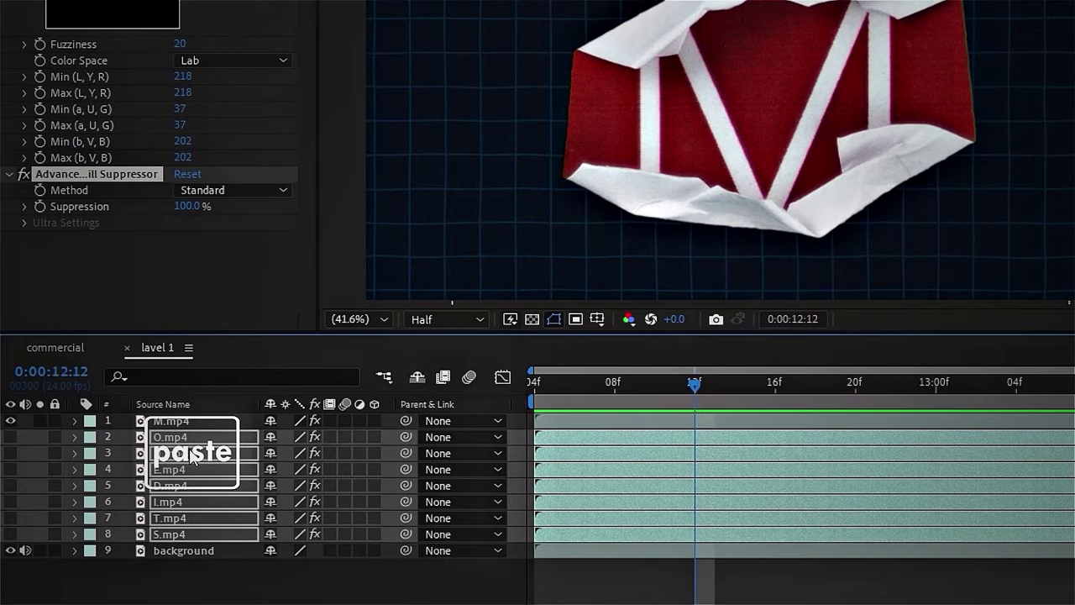
Unhide the layers O.mp4 through S.mp4 and scale all eight letter layers down together, with the time at 0:00:12:19
{"action": "left_click_drag", "start_coordinate": [10, 436], "coordinate": [11, 534]}
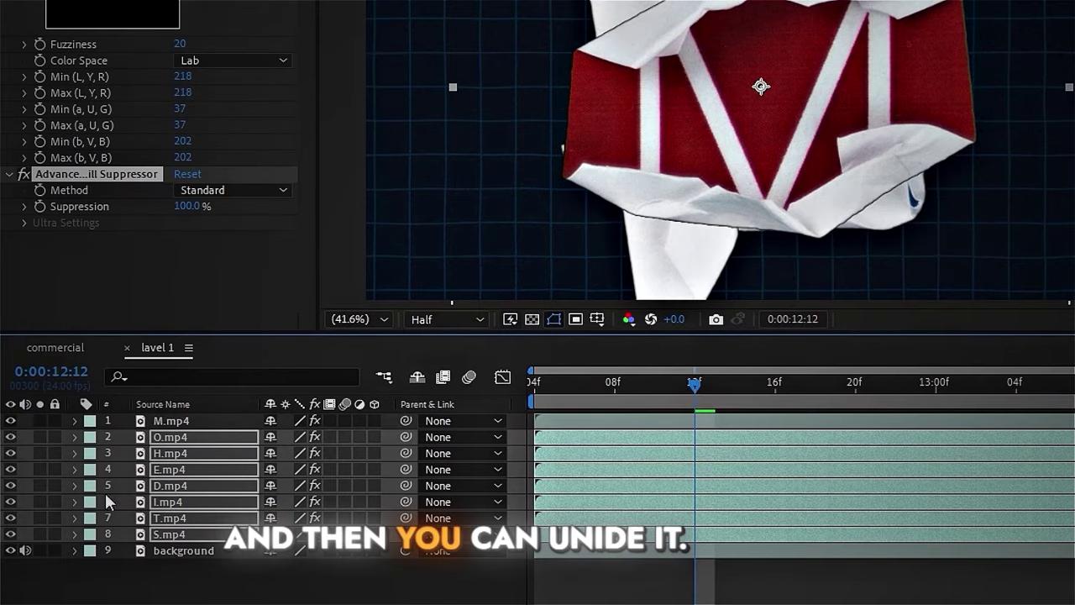
{"action": "key", "text": "ctrl+a"}
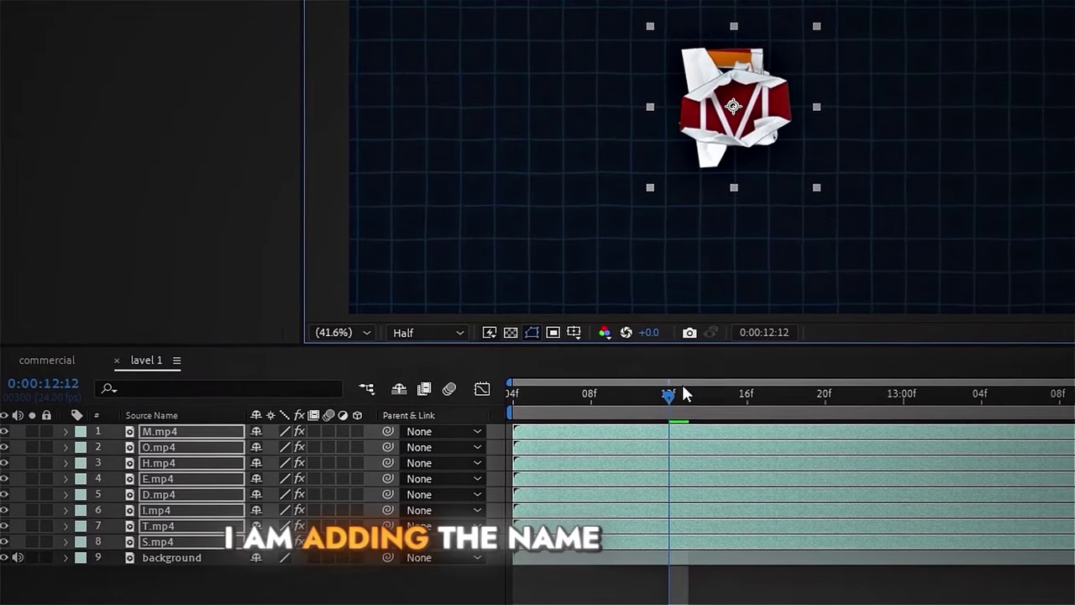
{"action": "left_click_drag", "start_coordinate": [678, 391], "coordinate": [801, 395]}
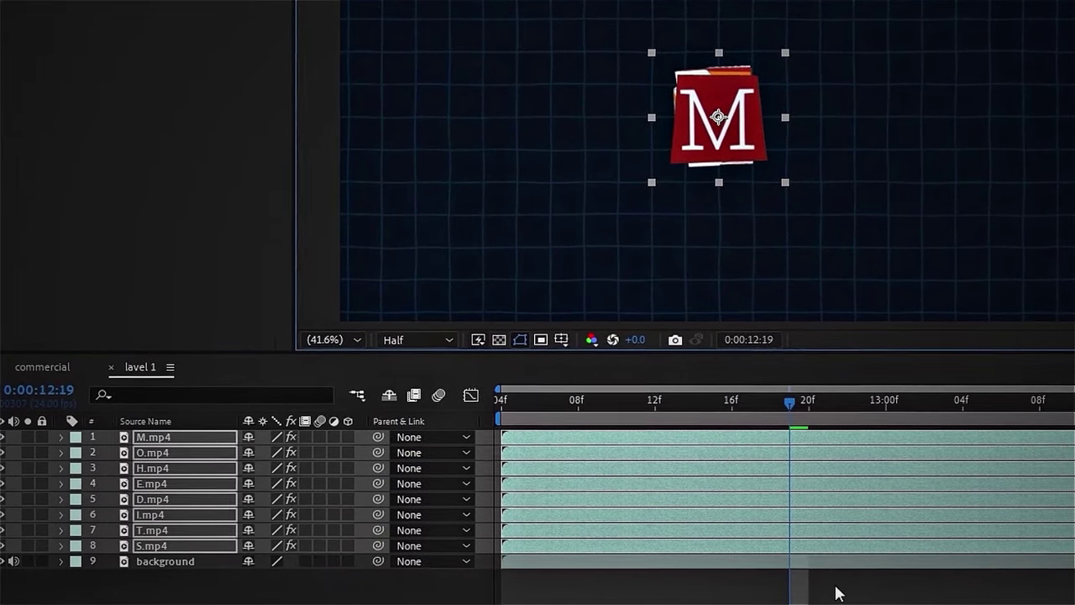
Spread the first letters out of the stack, placing M, O and H side by side in a row
{"action": "left_click", "coordinate": [835, 587]}
{"action": "left_click", "coordinate": [683, 155]}
{"action": "left_click_drag", "start_coordinate": [668, 156], "coordinate": [433, 157]}
{"action": "left_click_drag", "start_coordinate": [706, 128], "coordinate": [568, 123]}
{"action": "left_click_drag", "start_coordinate": [704, 133], "coordinate": [634, 133]}
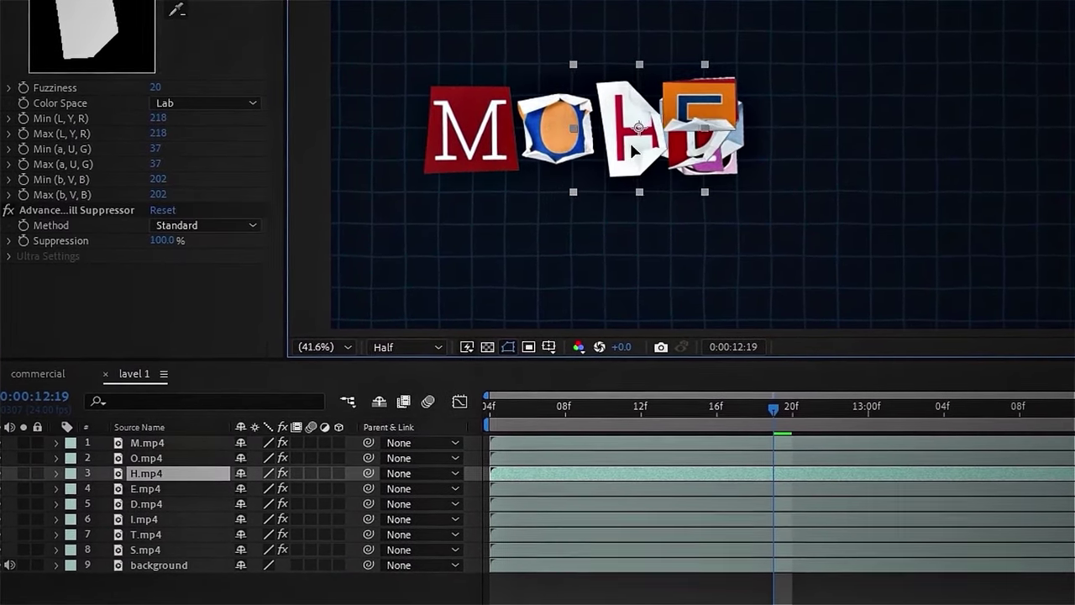
Continue the row by placing the E, D, I, T and S letters in order after the H
{"action": "left_click", "coordinate": [798, 405]}
{"action": "key", "text": "ctrl+Down"}
{"action": "key", "text": "ctrl+Down"}
{"action": "key", "text": "ctrl+Down"}
{"action": "key", "text": "ctrl+Down"}
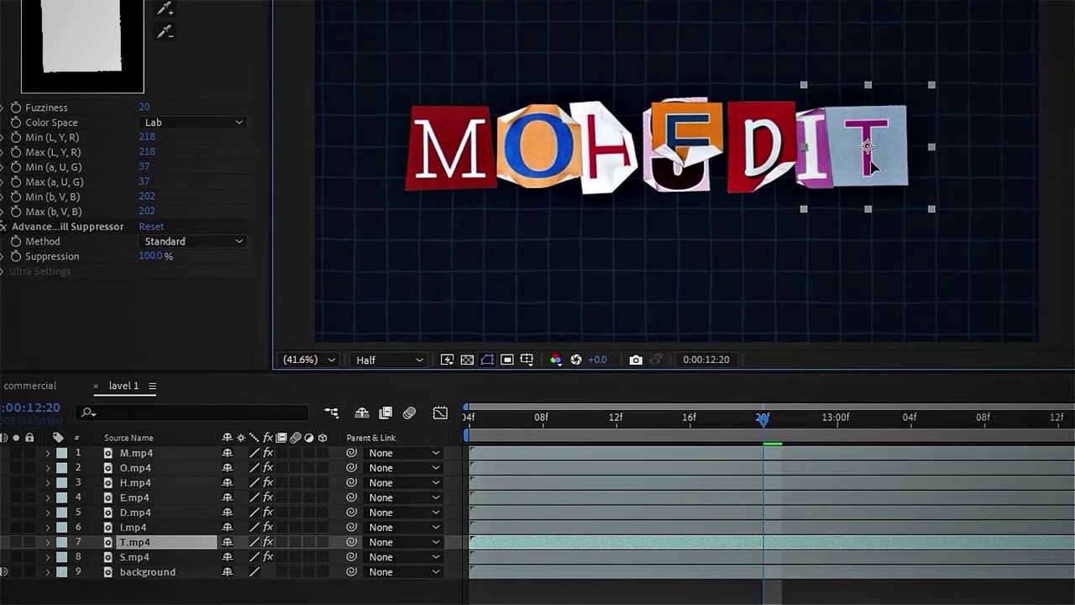
{"action": "key", "text": "ctrl+Down"}
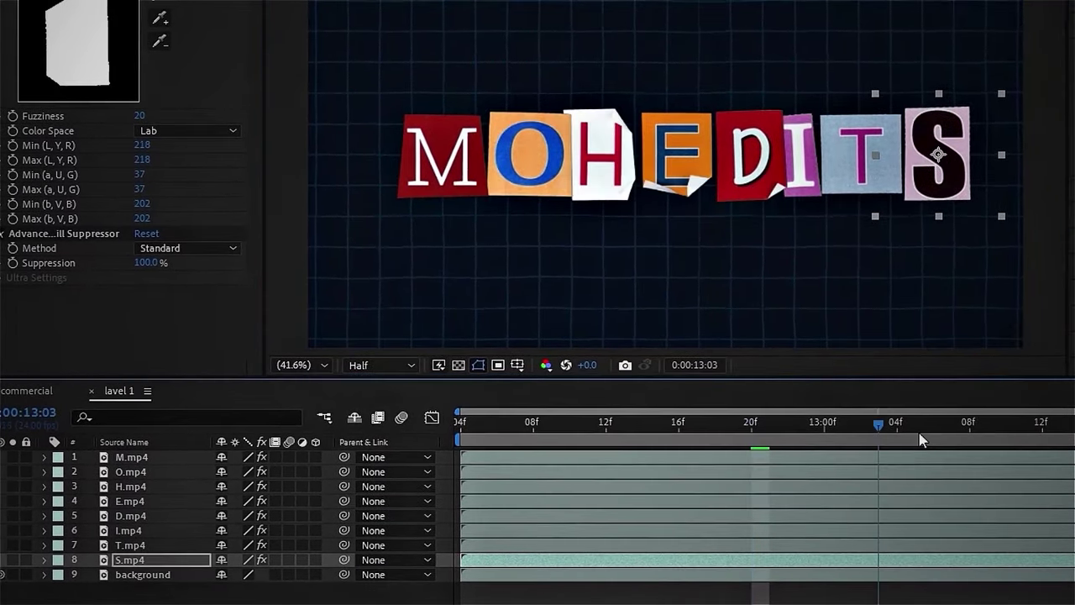
At 0:00:13:13, adjust the M's position, then shrink the O and H and place them close beside it, leaving a word gap before the E
{"action": "left_click_drag", "start_coordinate": [1023, 426], "coordinate": [1056, 426]}
{"action": "key", "text": "F2"}
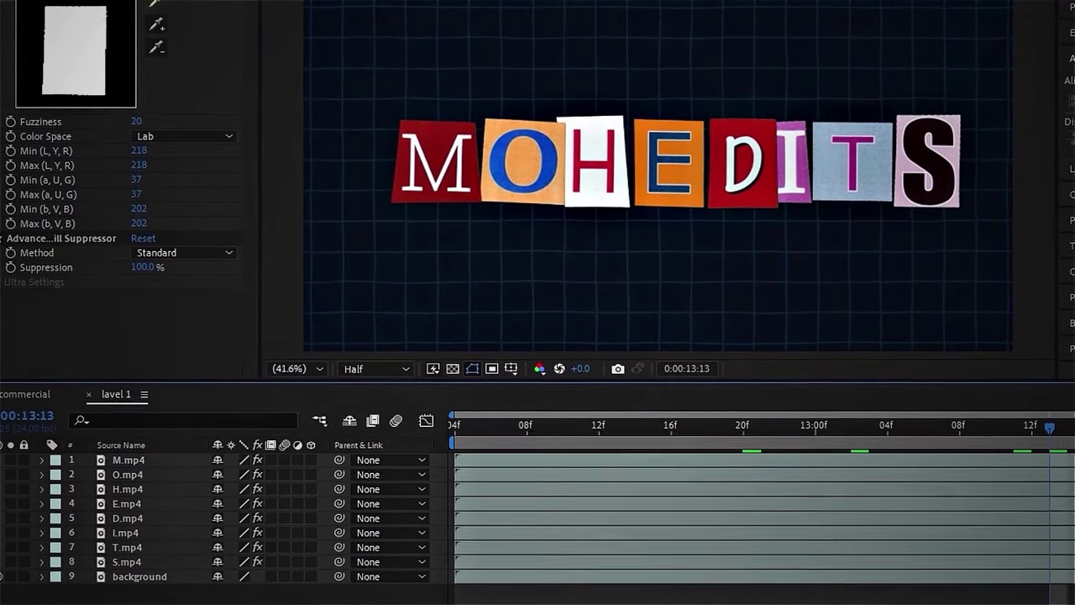
{"action": "left_click_drag", "start_coordinate": [456, 178], "coordinate": [445, 184]}
{"action": "key", "text": "ctrl+Down"}
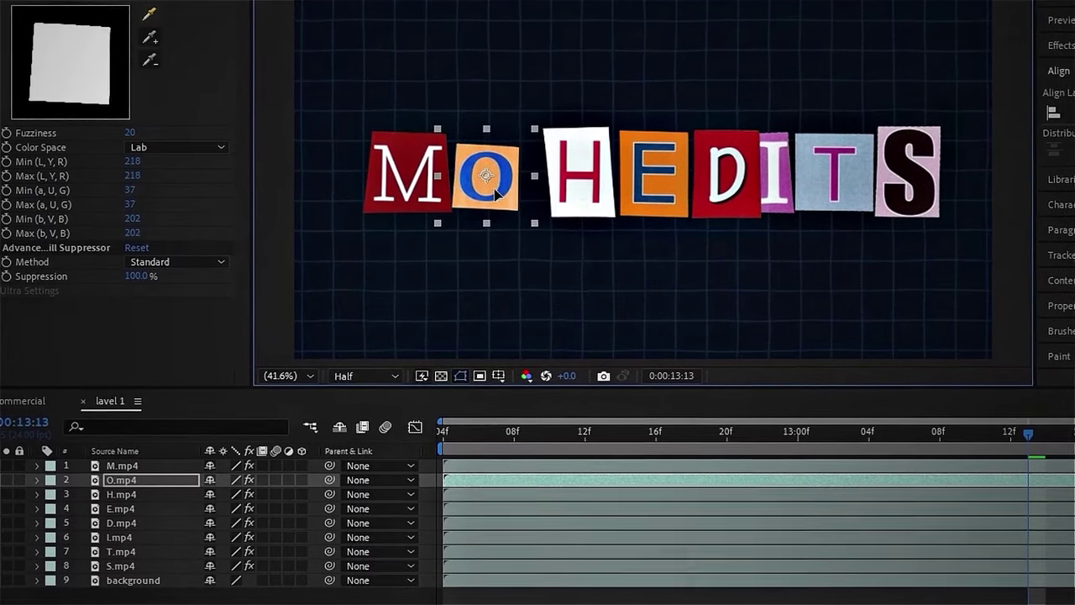
{"action": "key", "text": "ctrl+Down"}
{"action": "key", "text": "ctrl+Down"}
{"action": "key", "text": "ctrl+Down"}
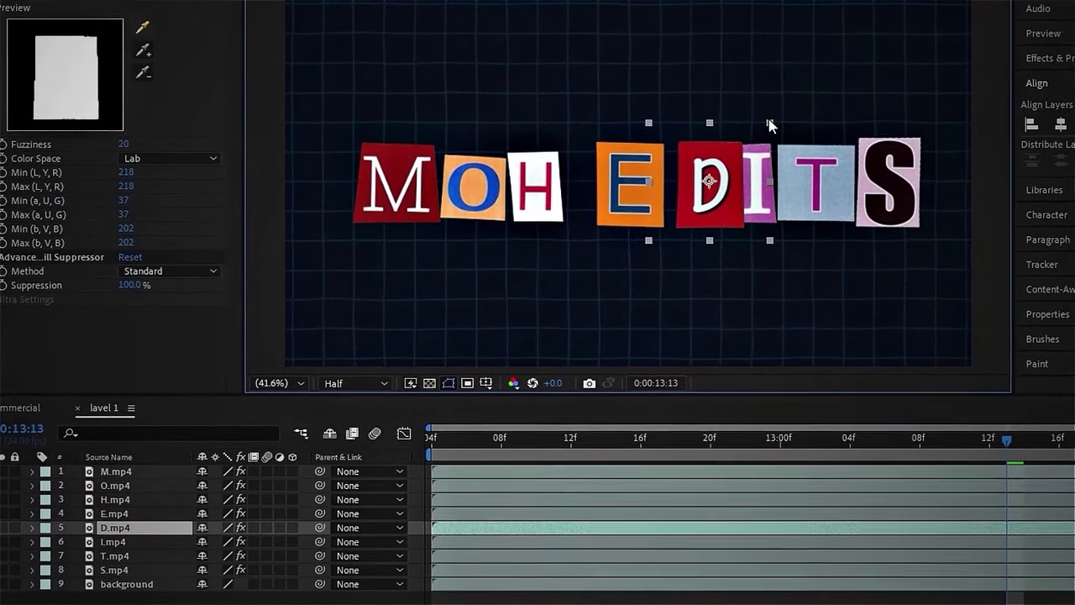
Shrink the D, I, T and S letters, pack them tightly after the E, and centre the whole title in the frame
{"action": "key", "text": "ctrl+Down"}
{"action": "key", "text": "ctrl+Down"}
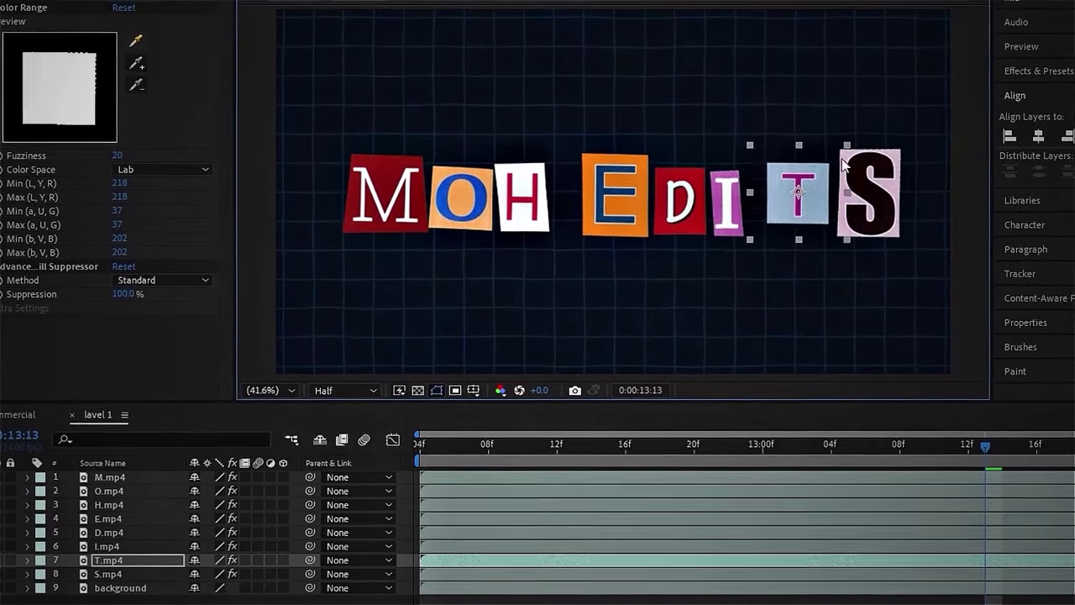
{"action": "key", "text": "ctrl+Down"}
{"action": "left_click_drag", "start_coordinate": [821, 221], "coordinate": [810, 216]}
{"action": "left_click", "coordinate": [846, 576]}
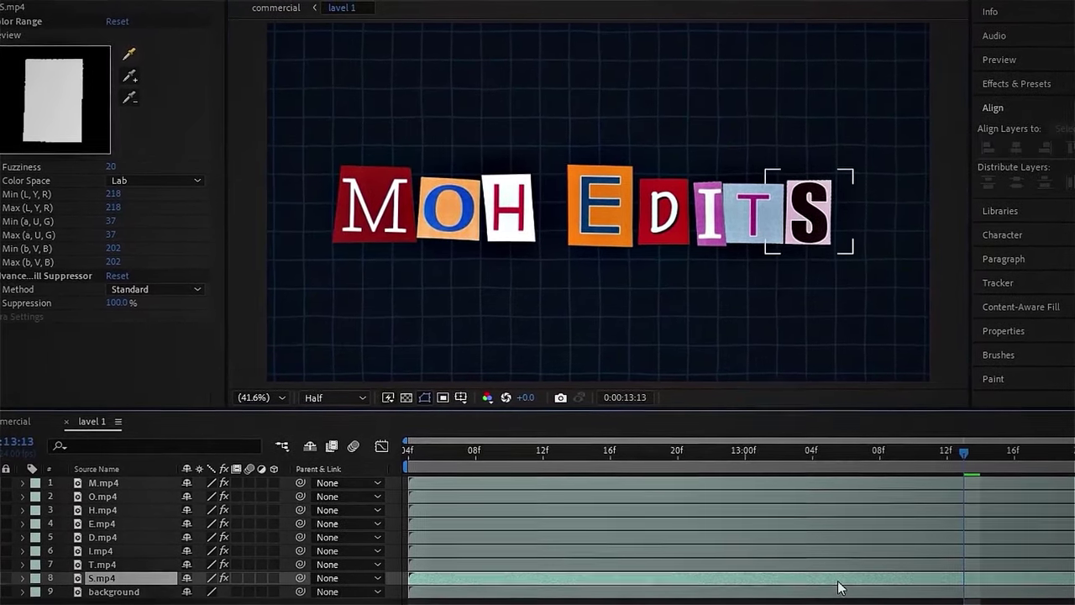
{"action": "left_click", "coordinate": [781, 479], "text": "shift"}
{"action": "left_click_drag", "start_coordinate": [627, 234], "coordinate": [648, 228]}
Return to 0:00:12:04 and stagger the layers from O.mp4 to S.mp4 so each starts one frame after the layer above
{"action": "left_click_drag", "start_coordinate": [856, 455], "coordinate": [433, 458]}
{"action": "left_click_drag", "start_coordinate": [407, 346], "coordinate": [309, 334]}
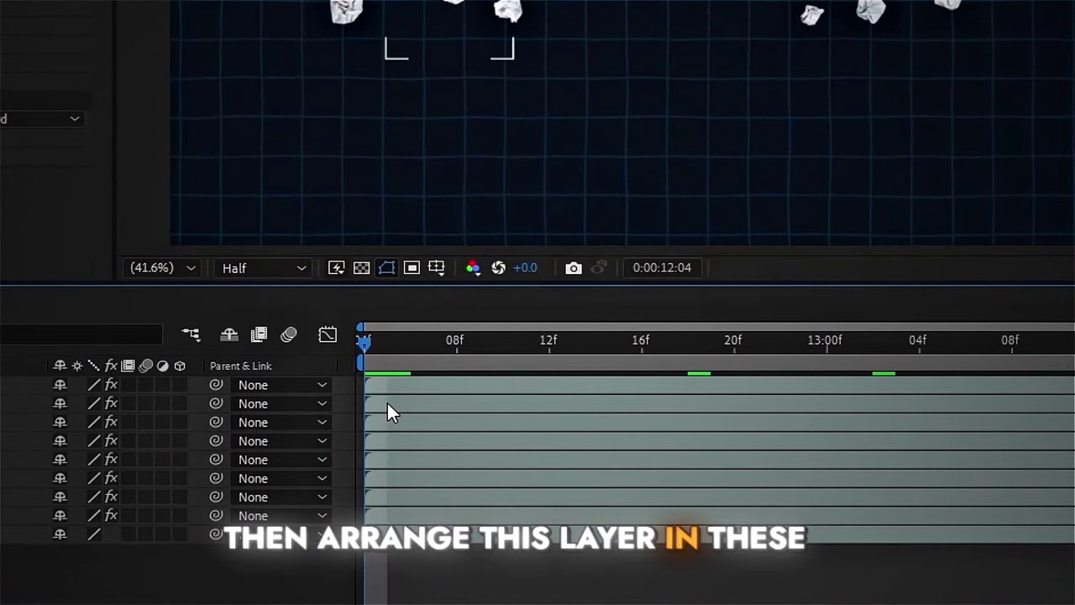
{"action": "left_click_drag", "start_coordinate": [403, 425], "coordinate": [450, 426]}
{"action": "left_click_drag", "start_coordinate": [439, 444], "coordinate": [568, 484]}
{"action": "left_click_drag", "start_coordinate": [474, 497], "coordinate": [612, 498]}
{"action": "left_click_drag", "start_coordinate": [497, 514], "coordinate": [660, 518]}
Pre-compose the eight letter layers as Pre-comp 10, moving all attributes and adjusting the duration to the selected layers' time span
{"action": "left_click", "coordinate": [566, 388]}
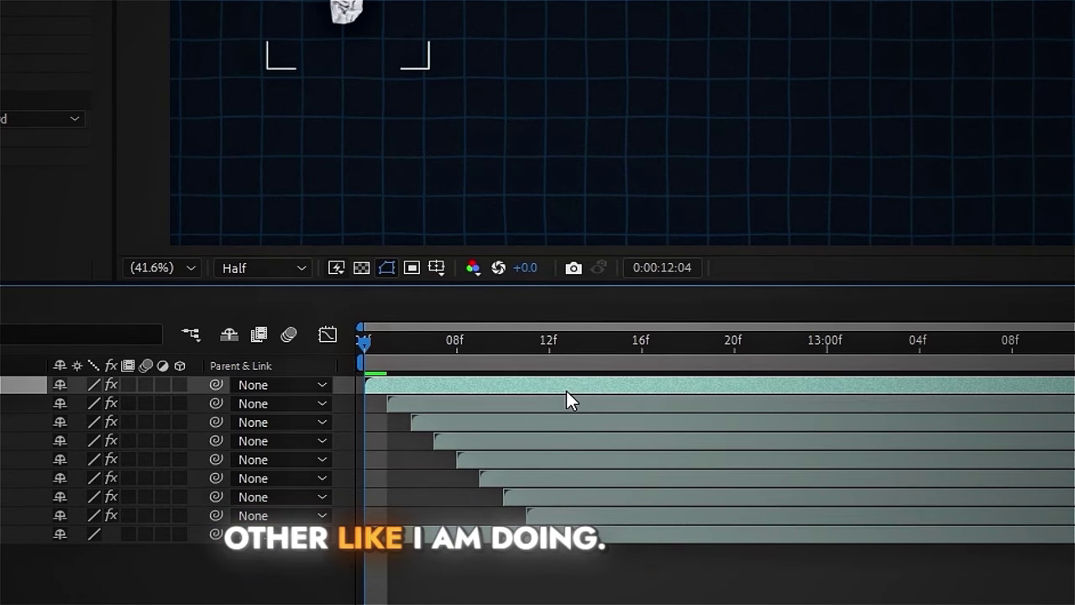
{"action": "left_click", "coordinate": [588, 515], "text": "shift"}
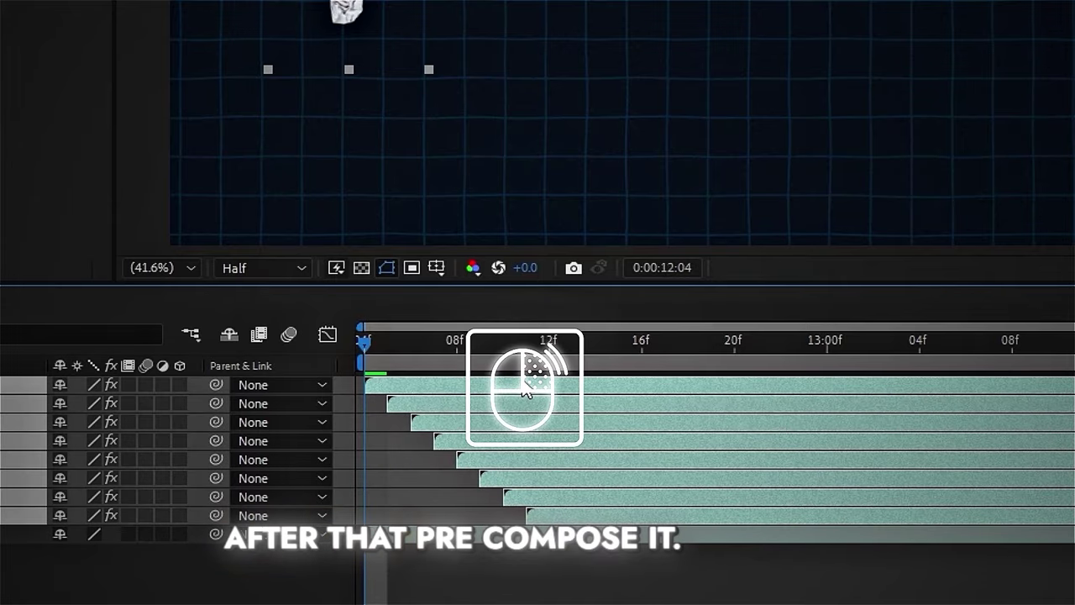
{"action": "right_click", "coordinate": [524, 388]}
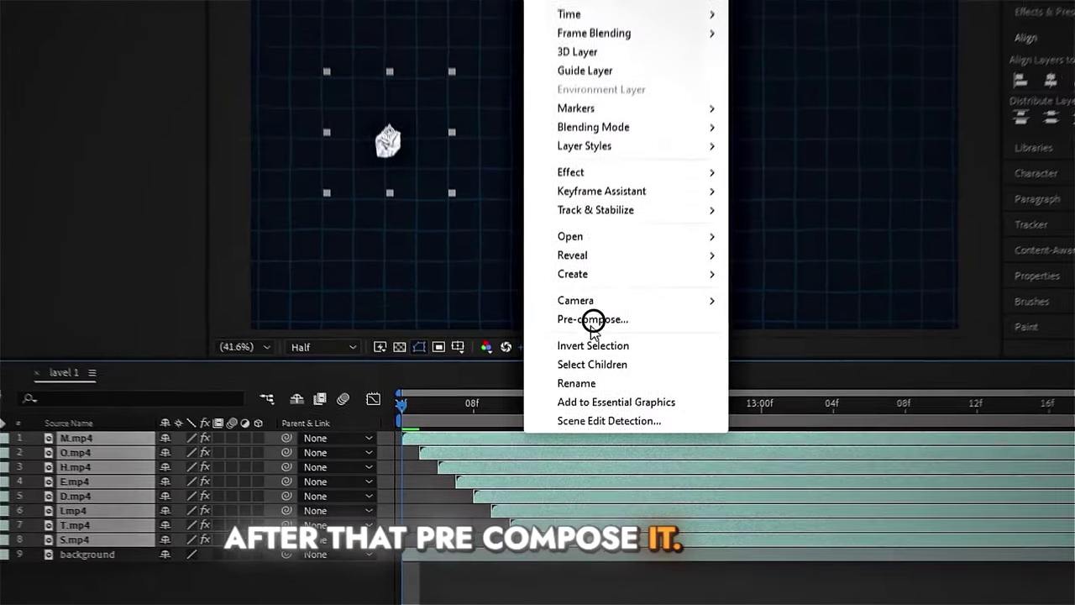
{"action": "left_click", "coordinate": [606, 232]}
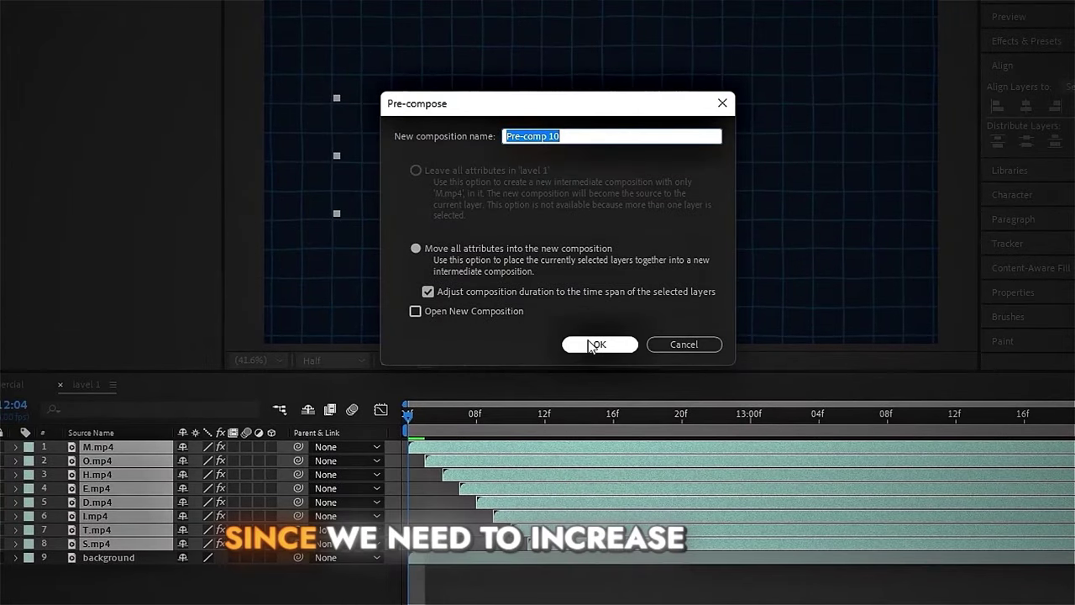
{"action": "left_click", "coordinate": [600, 343]}
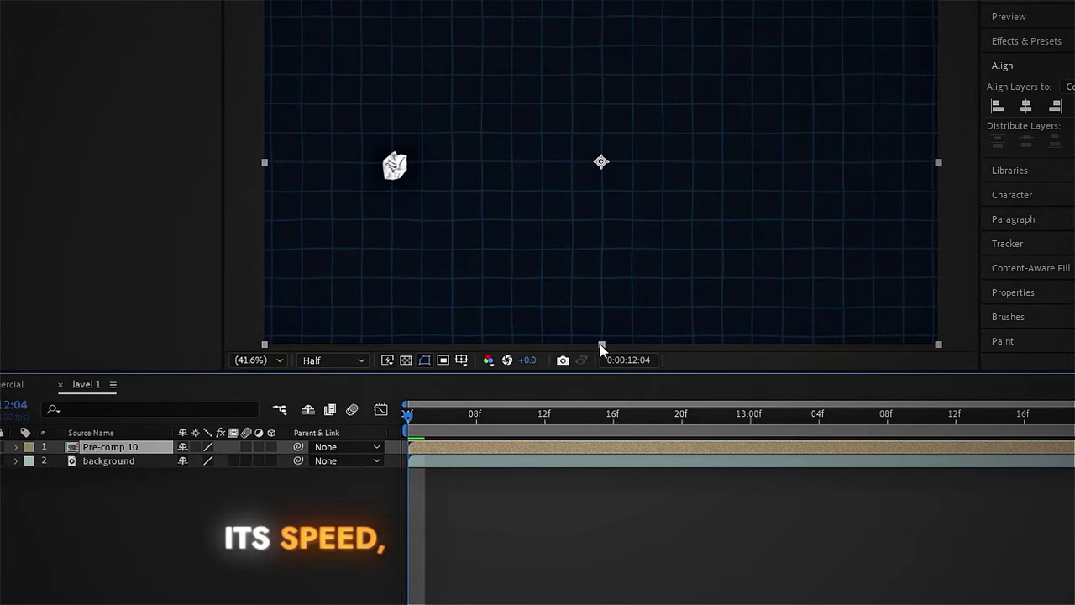
Time-stretch the Pre-comp 10 layer with a stretch factor of 60 and preview the letter animation
{"action": "right_click", "coordinate": [418, 446]}
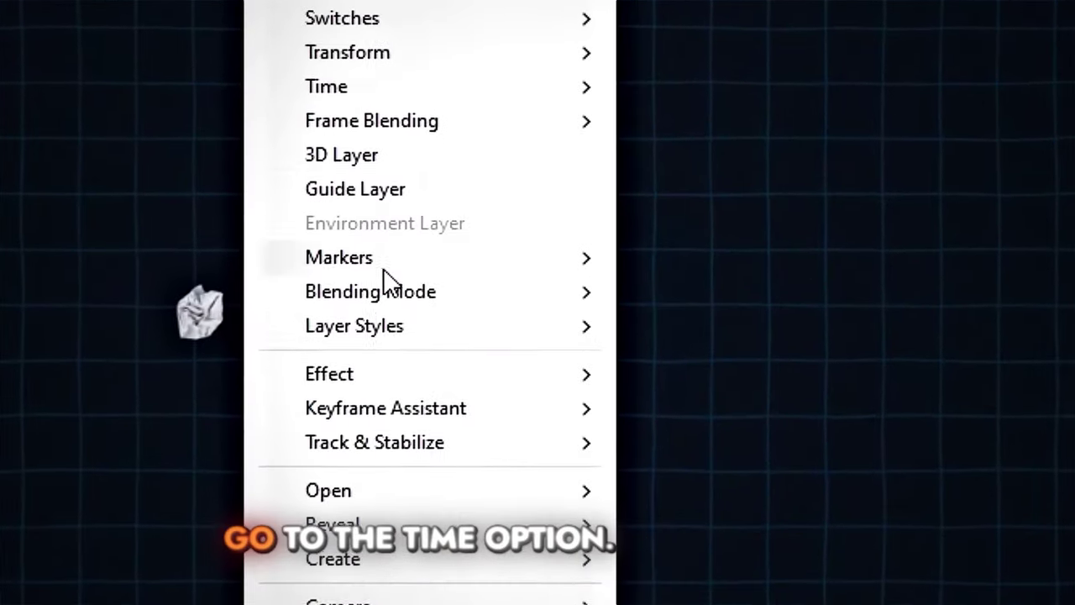
{"action": "mouse_move", "coordinate": [498, 42]}
{"action": "left_click", "coordinate": [746, 162]}
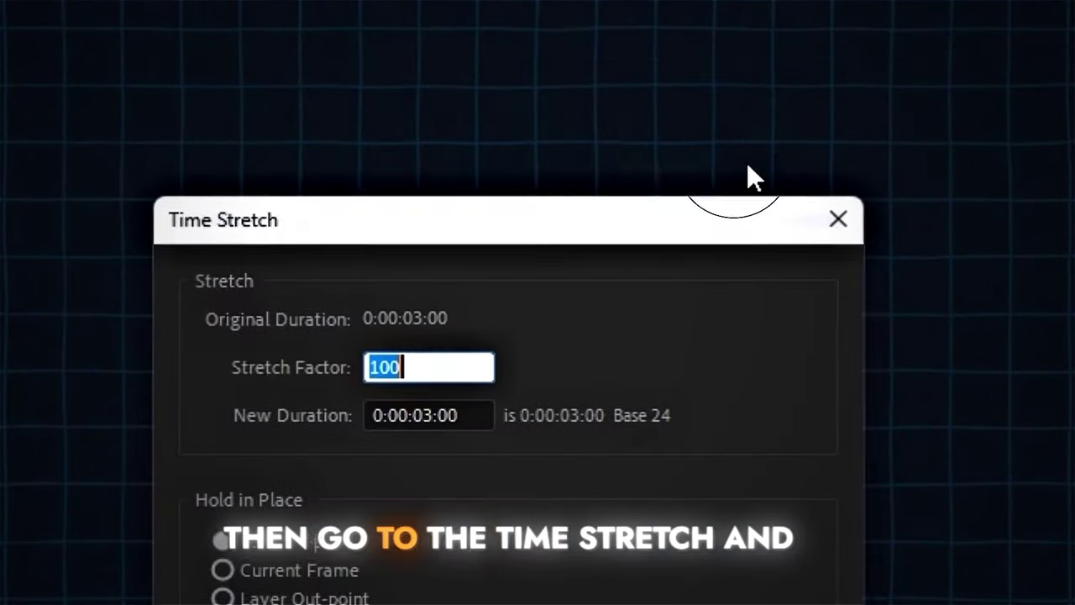
{"action": "type", "text": "60"}
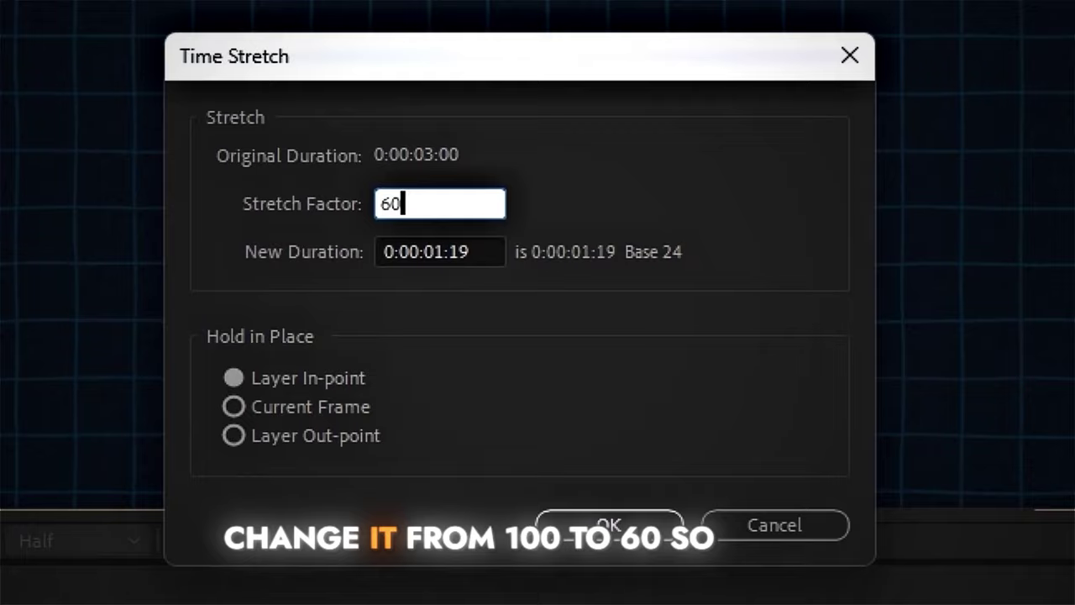
{"action": "left_click", "coordinate": [611, 527]}
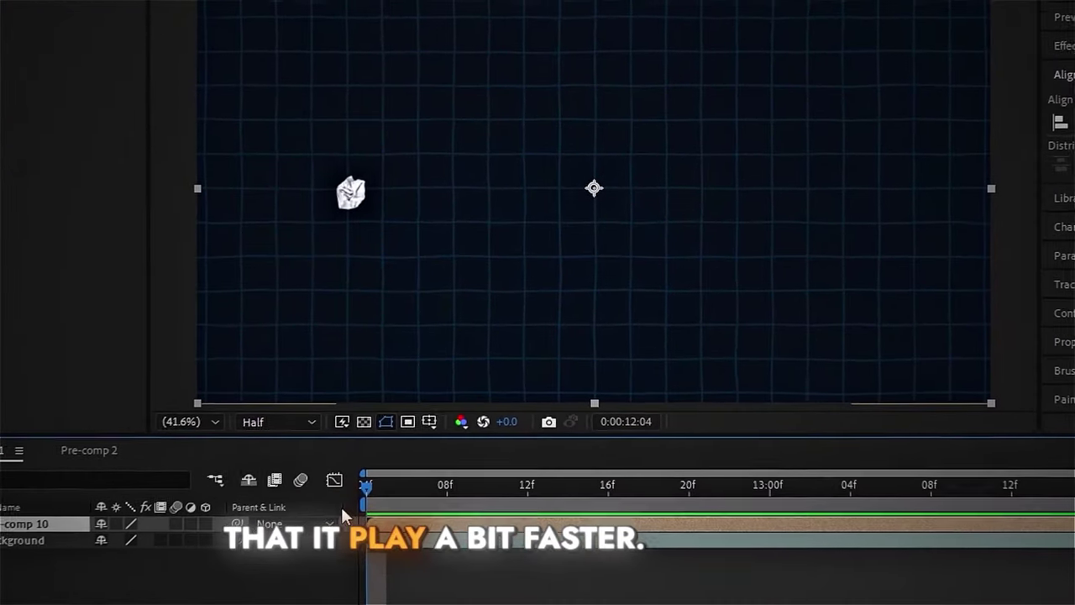
{"action": "key", "text": "space"}
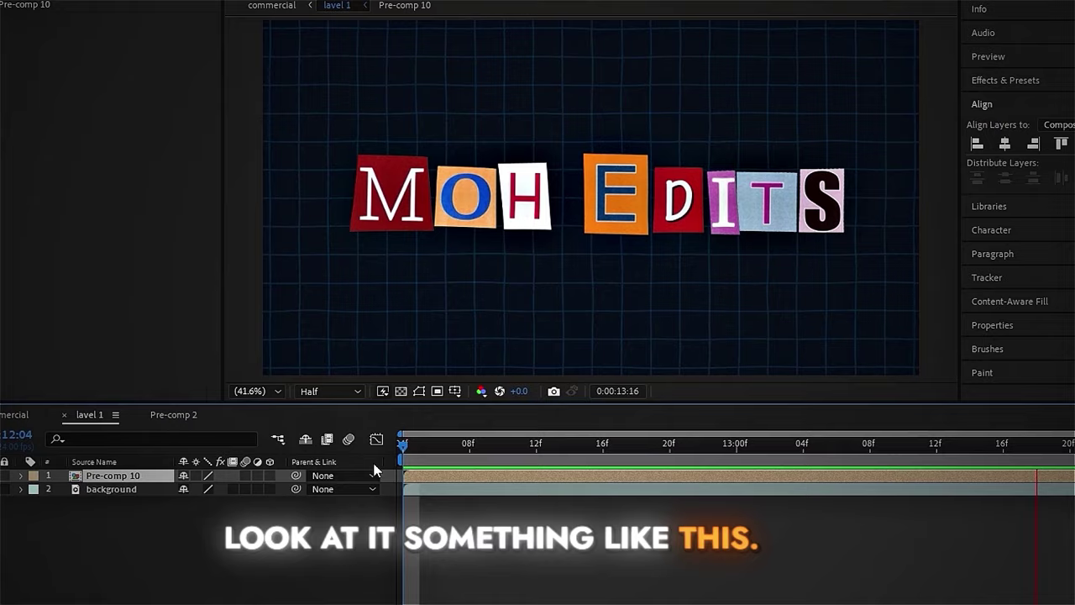
{"action": "key", "text": "space"}
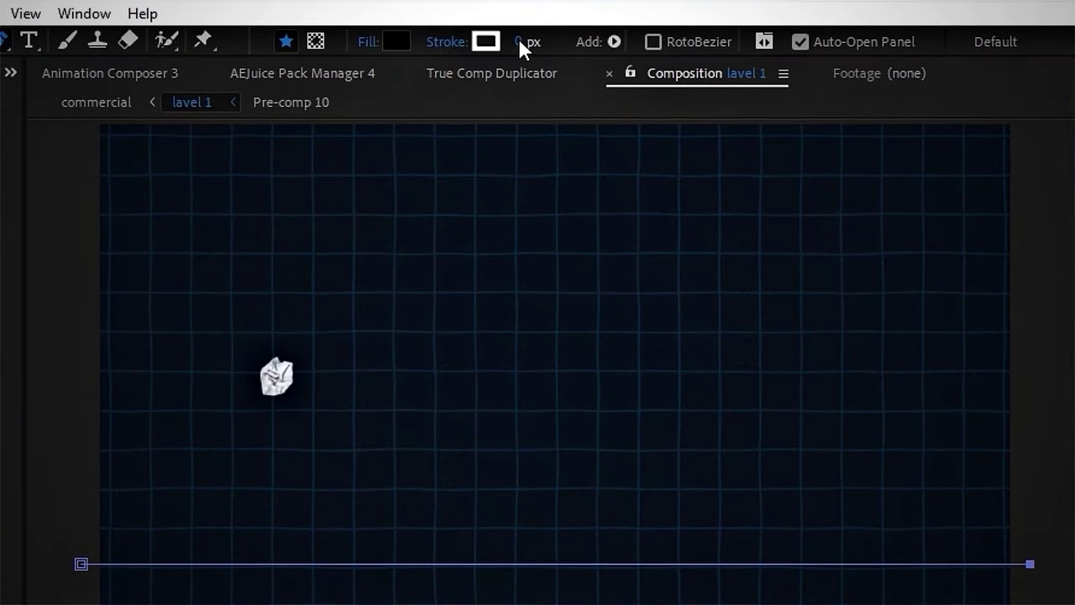
Draw a straight horizontal line with the Pen tool across the lower frame and give it a thin white stroke
{"action": "left_click", "coordinate": [518, 42]}
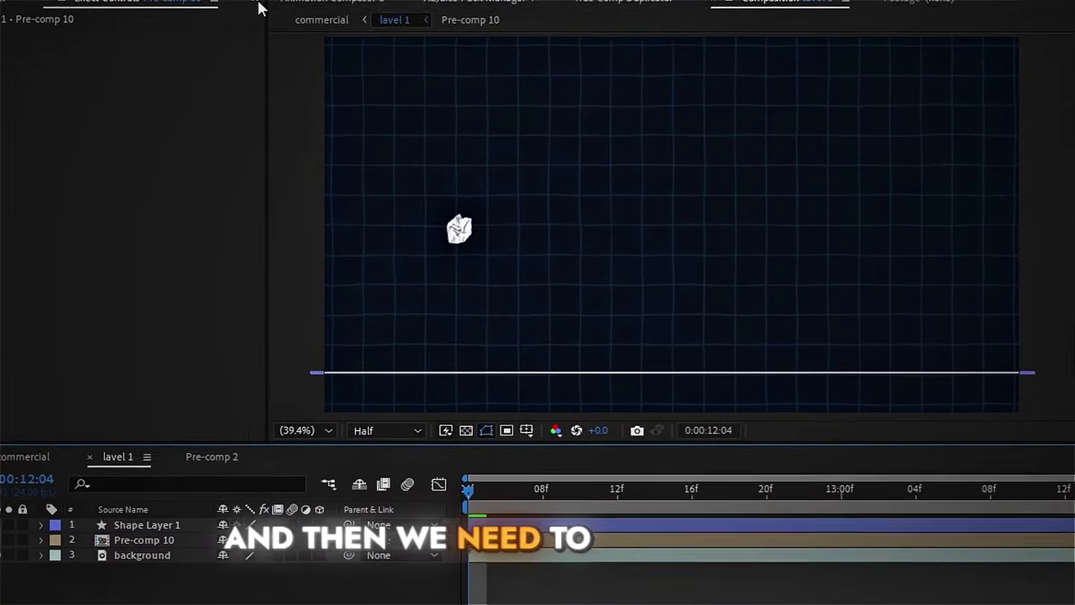
Add the car footage to the lavel 1 composition and place it over the white line below the letters
{"action": "left_click", "coordinate": [18, 3]}
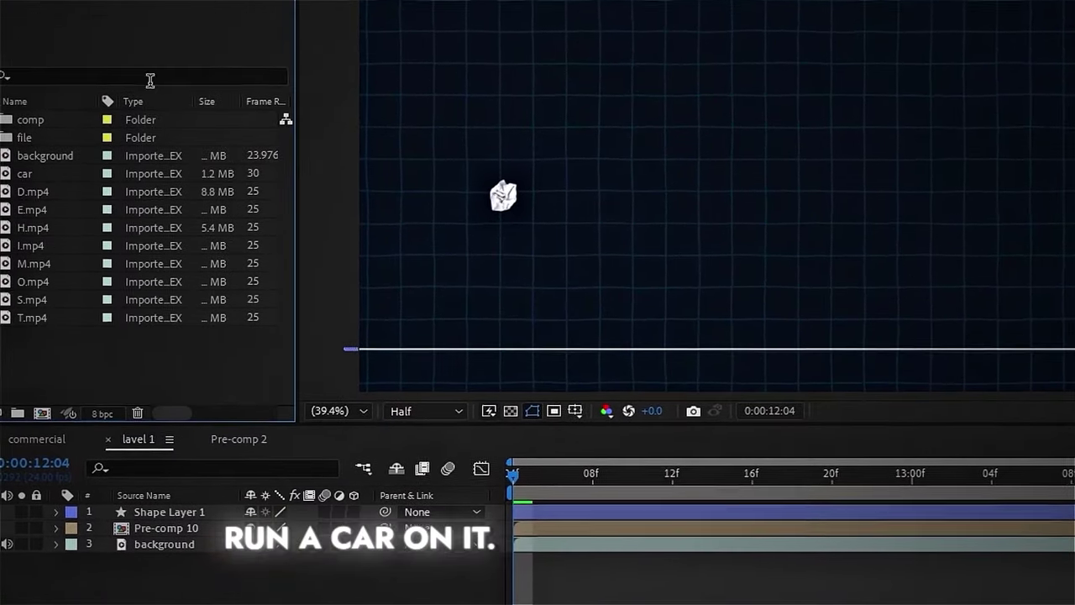
{"action": "left_click_drag", "start_coordinate": [19, 210], "coordinate": [623, 312]}
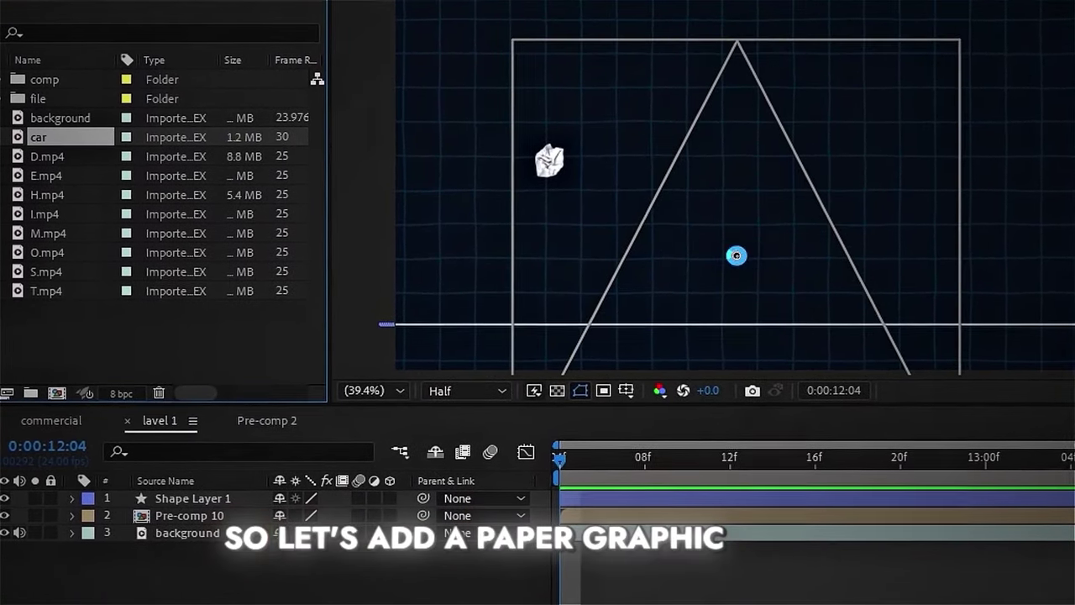
{"action": "left_click_drag", "start_coordinate": [736, 256], "coordinate": [744, 256]}
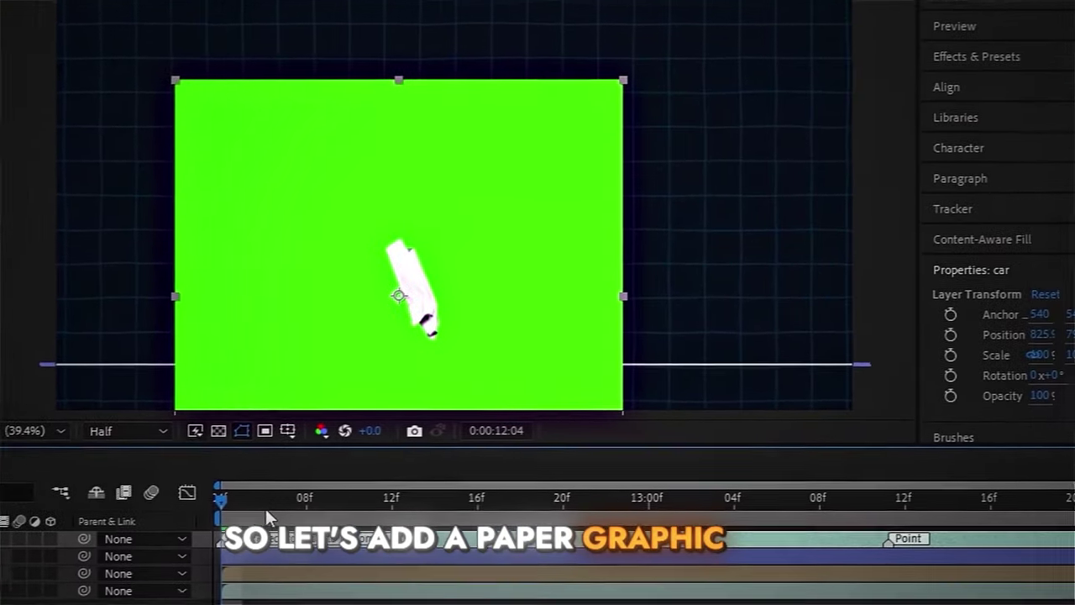
Freeze the car layer at 0:00:13:11, where the paper car is fully unfolded, using Freeze Frame
{"action": "left_click_drag", "start_coordinate": [606, 462], "coordinate": [795, 462]}
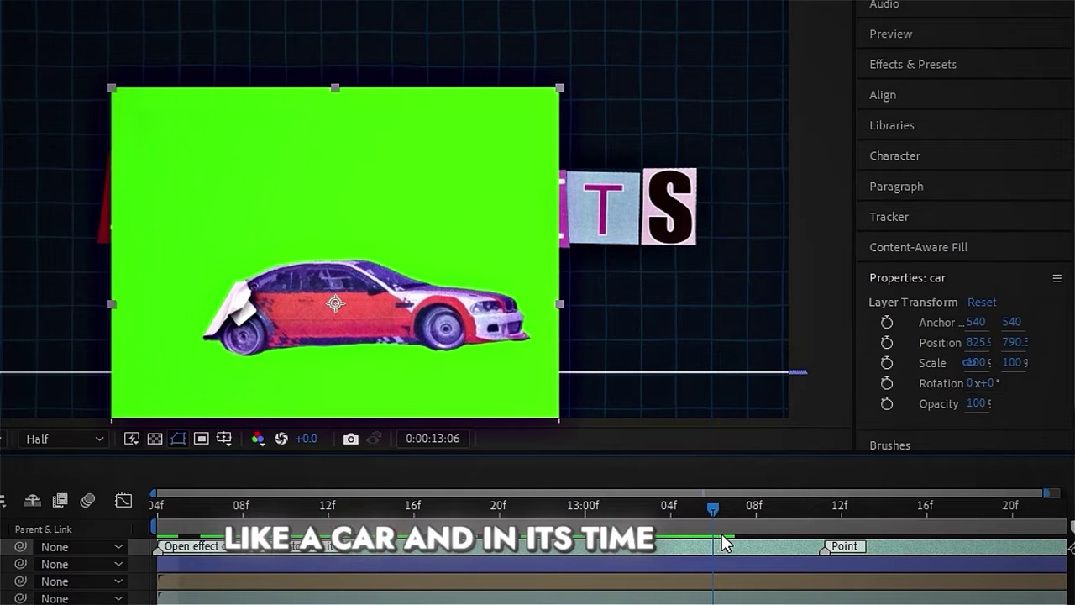
{"action": "right_click", "coordinate": [808, 558]}
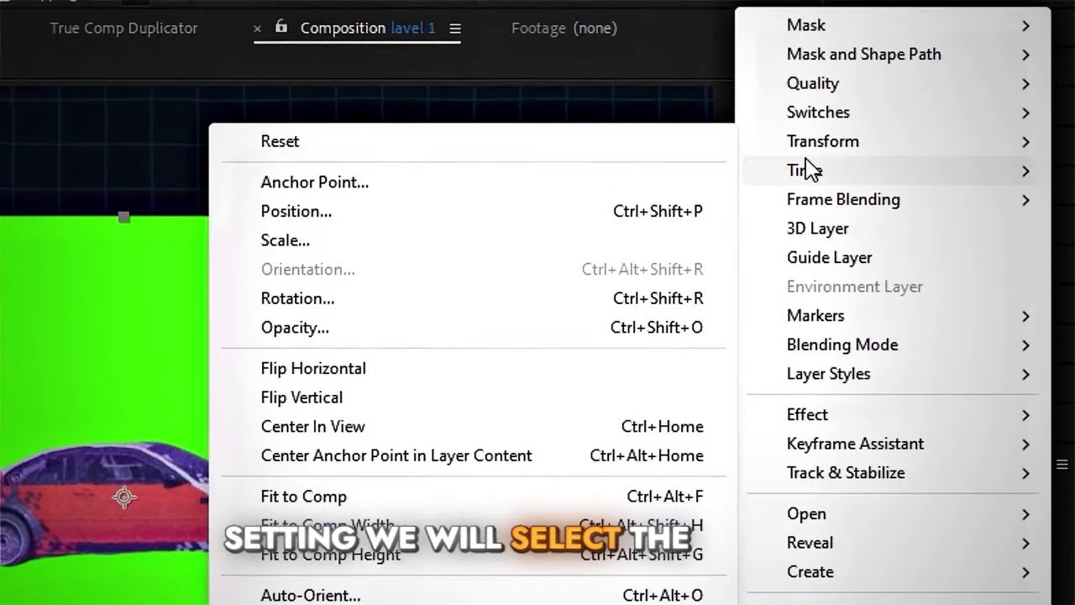
{"action": "mouse_move", "coordinate": [805, 168]}
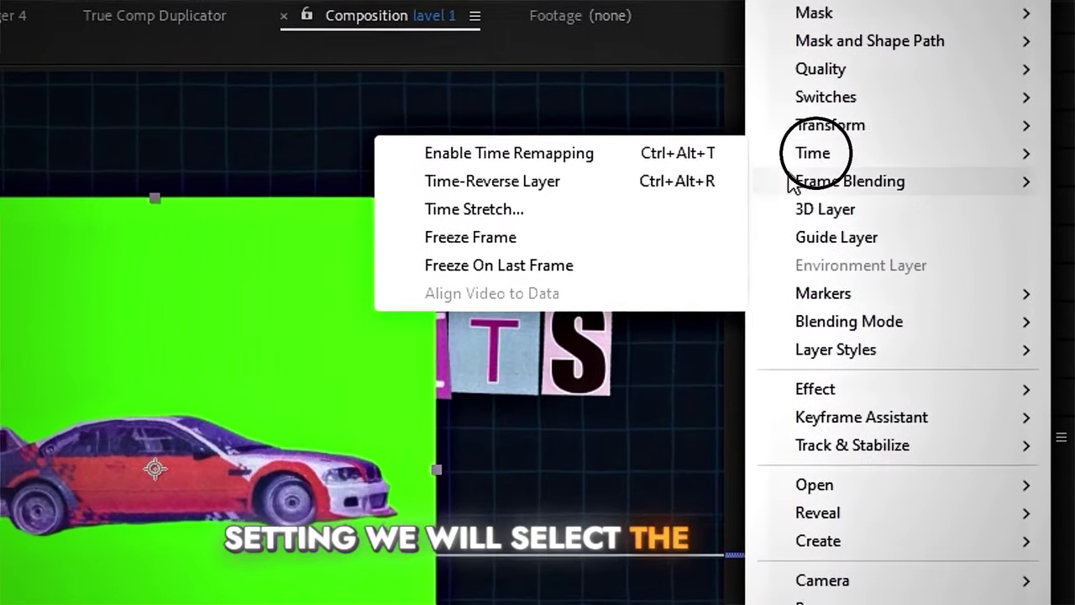
{"action": "left_click", "coordinate": [498, 256]}
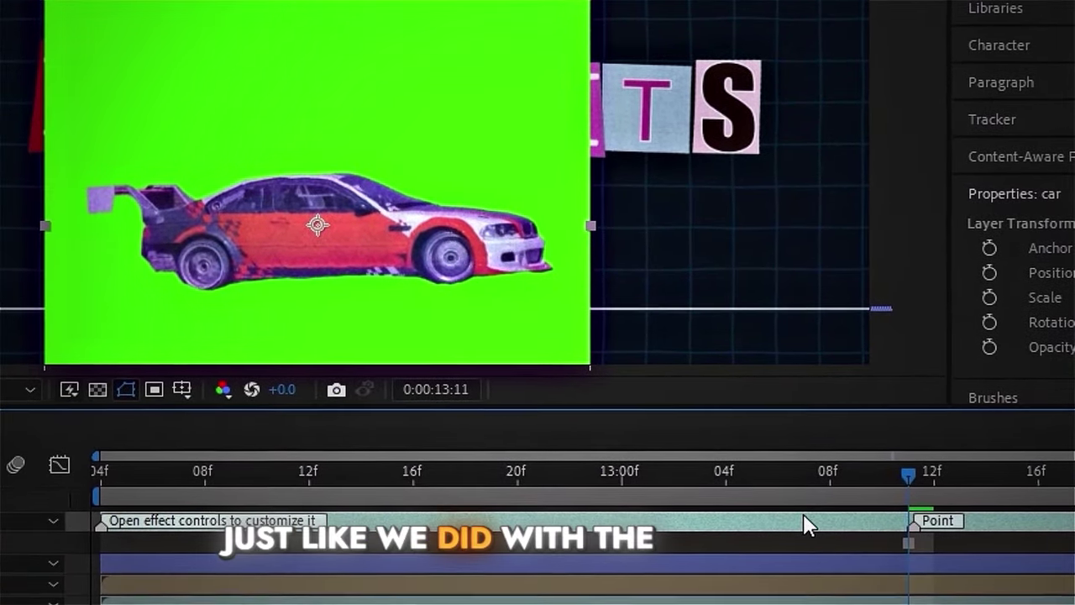
Apply the Color Range effect to the car layer and key out its background by sampling the green
{"action": "key", "text": "ctrl+space"}
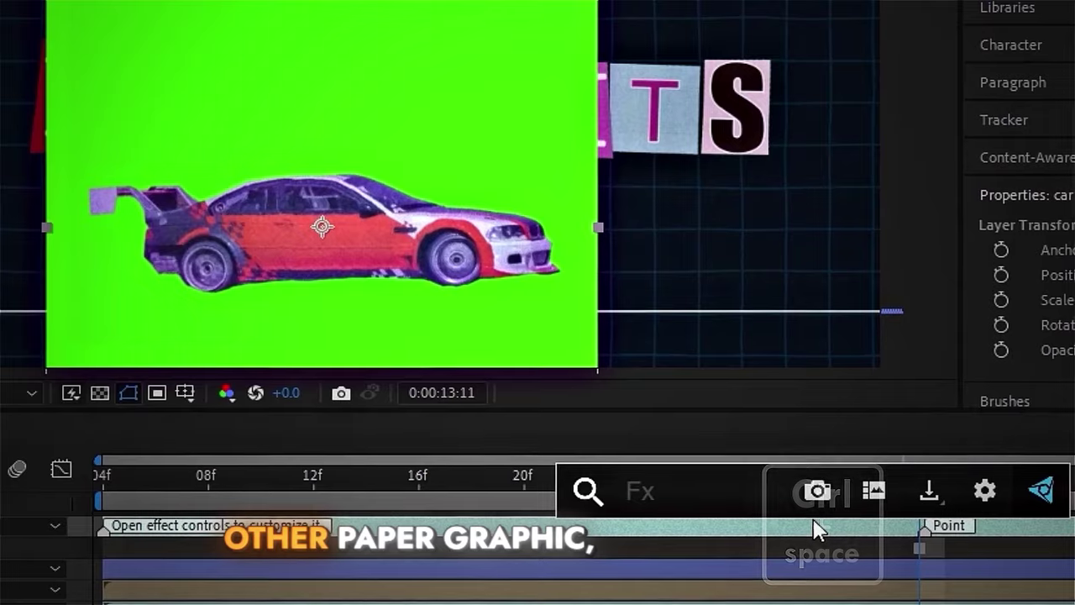
{"action": "type", "text": "colot"}
{"action": "key", "text": "BackSpace"}
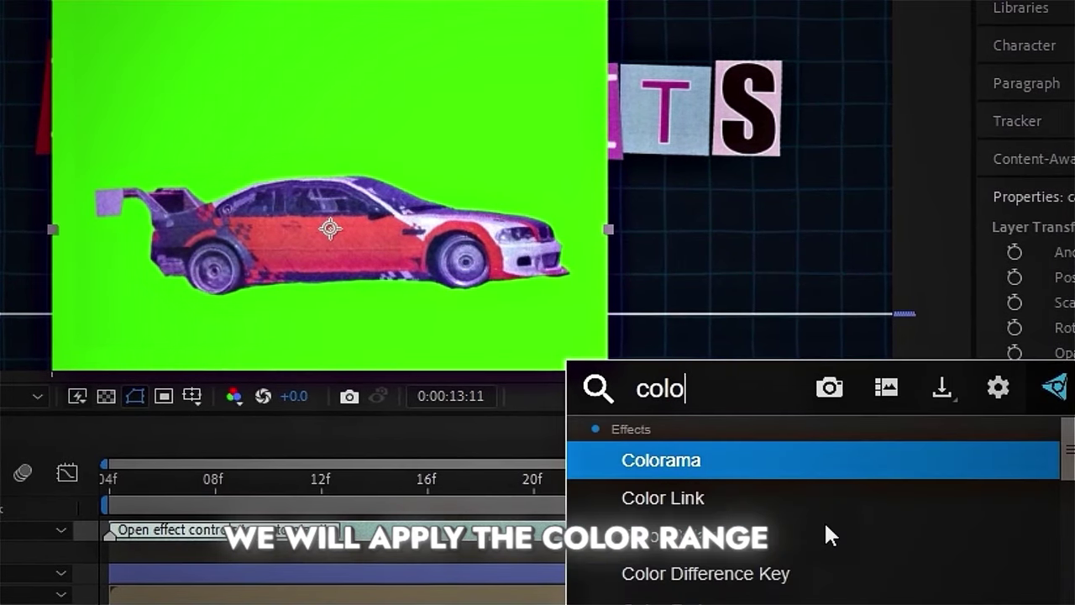
{"action": "left_click", "coordinate": [713, 454]}
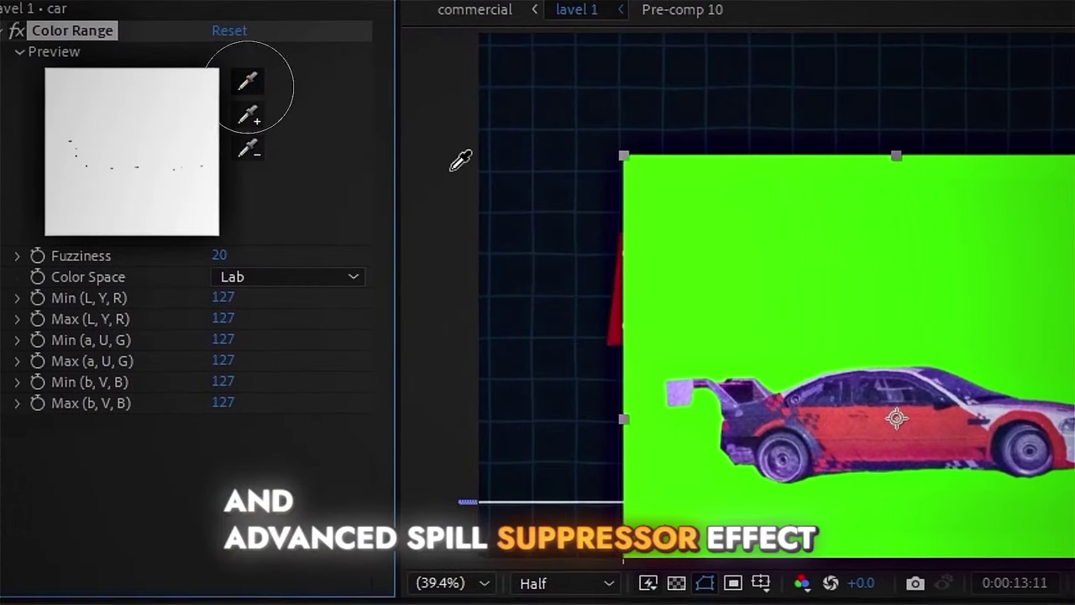
{"action": "left_click", "coordinate": [734, 224]}
Apply the Advanced Spill Suppressor effect to the keyed car layer
{"action": "key", "text": "ctrl+space"}
{"action": "type", "text": "adv"}
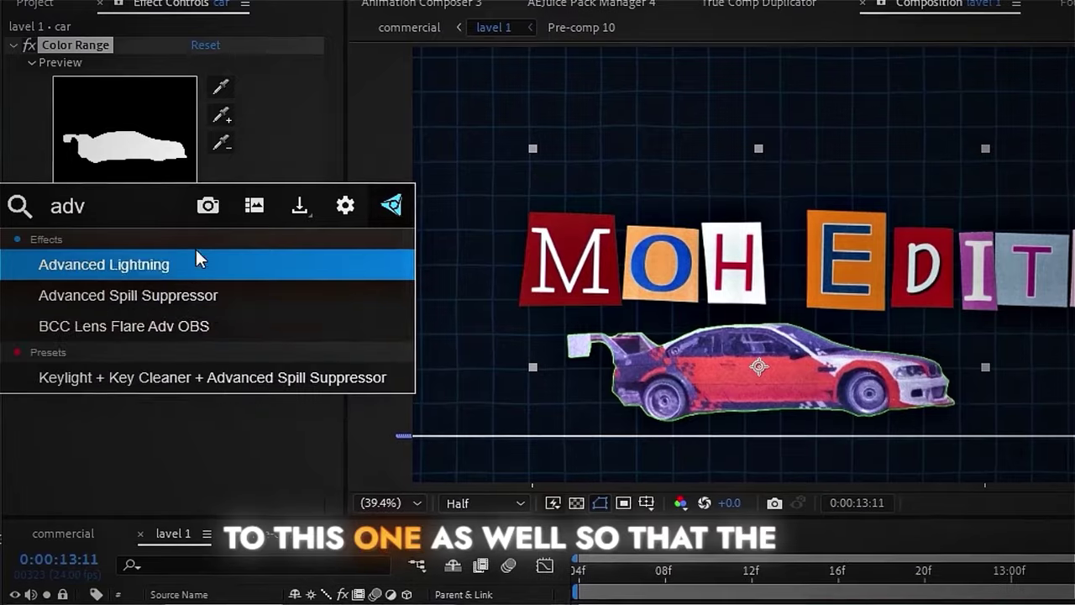
{"action": "left_click", "coordinate": [199, 294]}
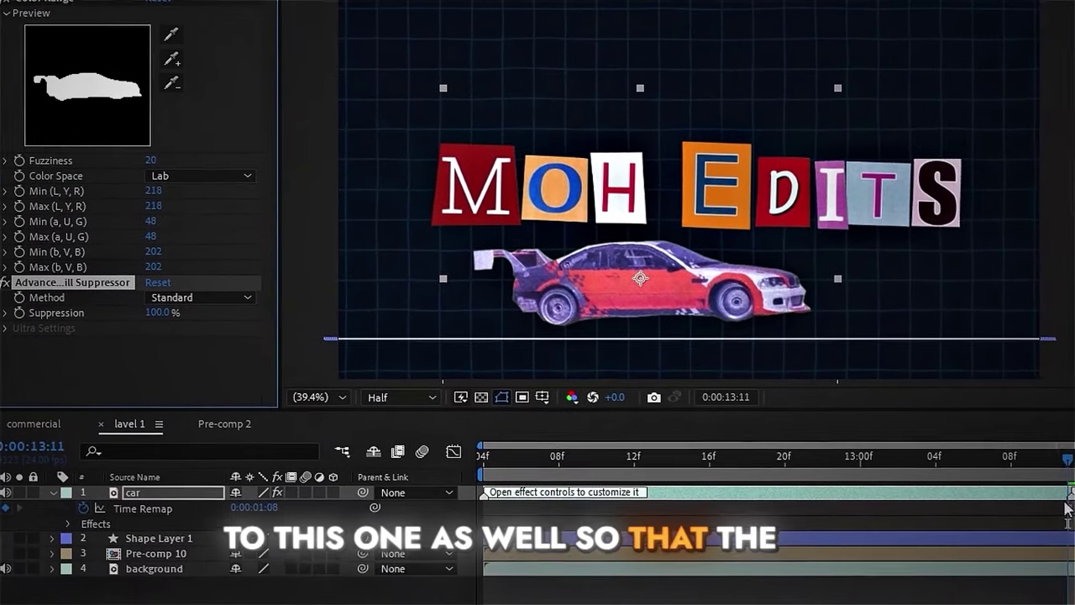
Enable position keyframing on the car layer at 0:00:12:04
{"action": "mouse_move", "coordinate": [1007, 508]}
{"action": "left_mouse_down"}
{"action": "mouse_move", "coordinate": [963, 534]}
{"action": "mouse_move", "coordinate": [520, 550]}
{"action": "left_mouse_up"}
{"action": "right_click", "coordinate": [525, 548]}
{"action": "left_click", "coordinate": [481, 495]}
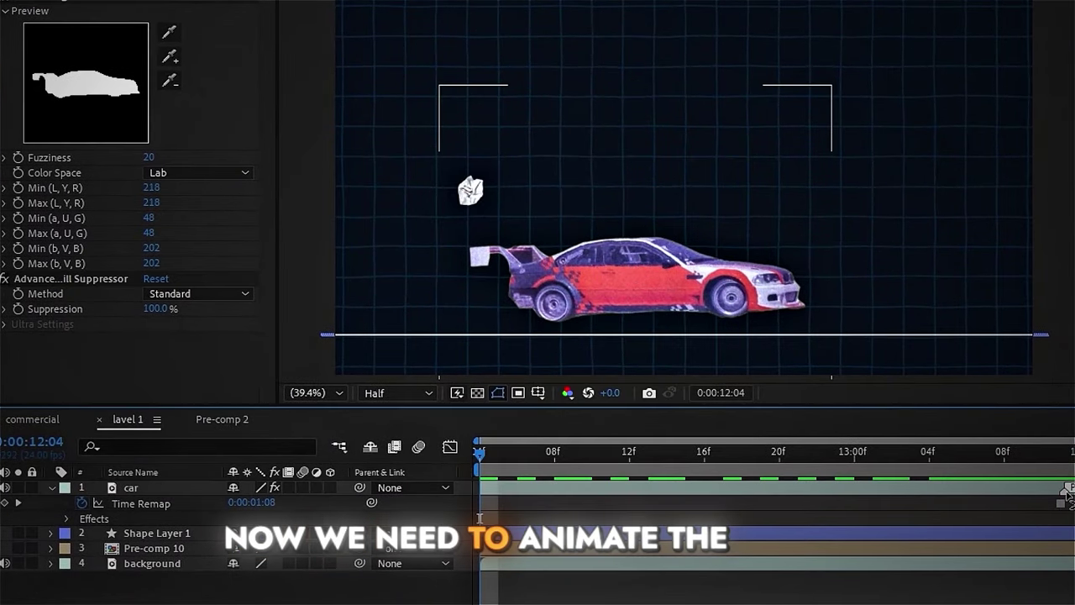
{"action": "key", "text": "u"}
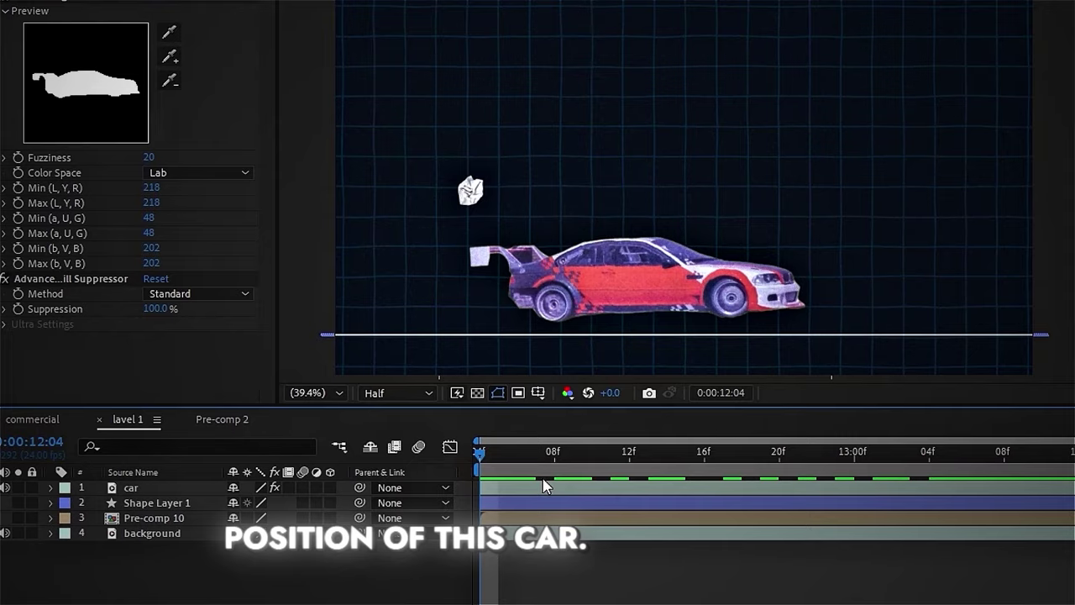
{"action": "left_click", "coordinate": [542, 484]}
{"action": "left_click_drag", "start_coordinate": [831, 89], "coordinate": [767, 168]}
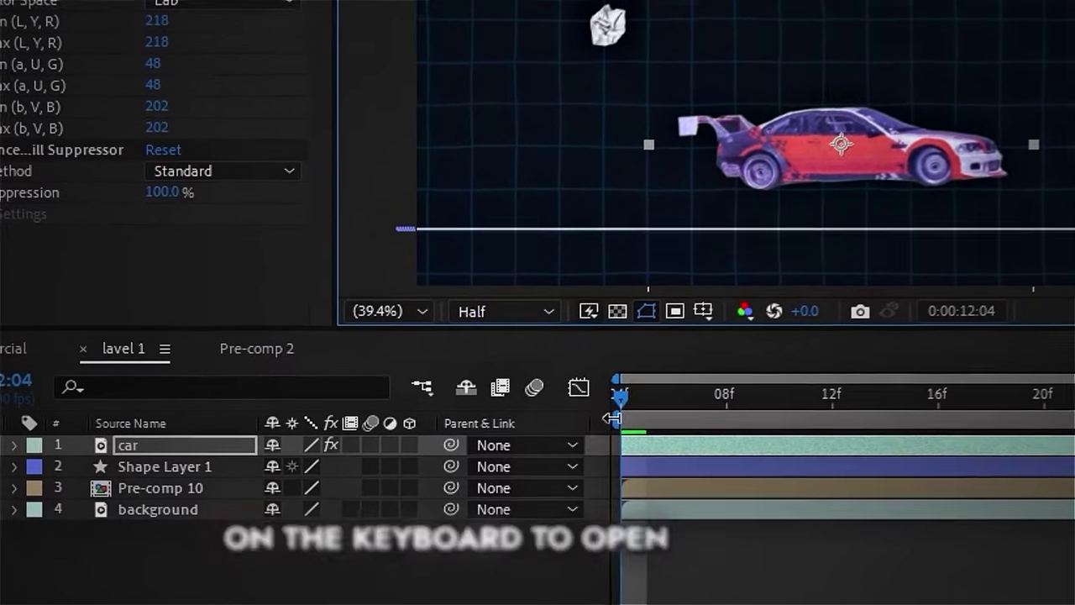
{"action": "key", "text": "p"}
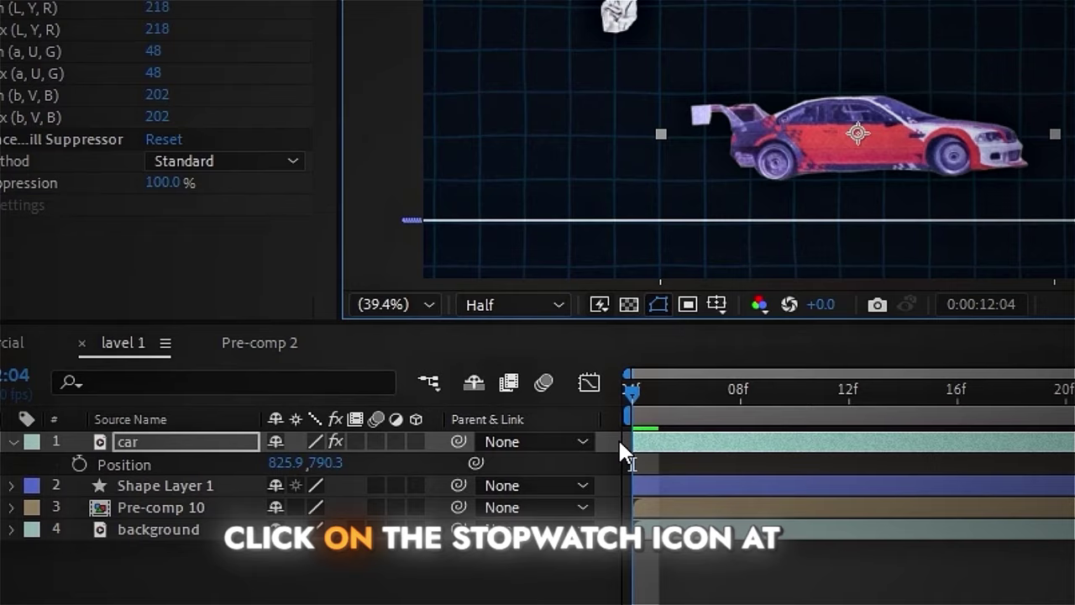
{"action": "left_click", "coordinate": [78, 464]}
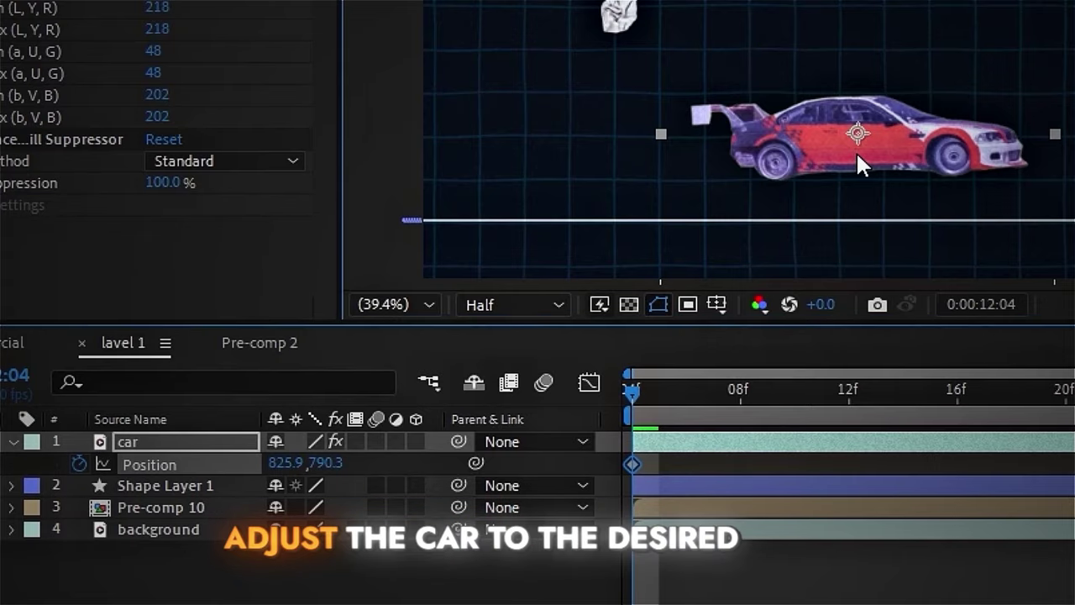
Move the car off the frame's left side to -327.8, 874.2 at 0:00:12:04 and past the right side to 2238.8, 874.2 at 0:00:13:22
{"action": "left_click_drag", "start_coordinate": [858, 155], "coordinate": [245, 207]}
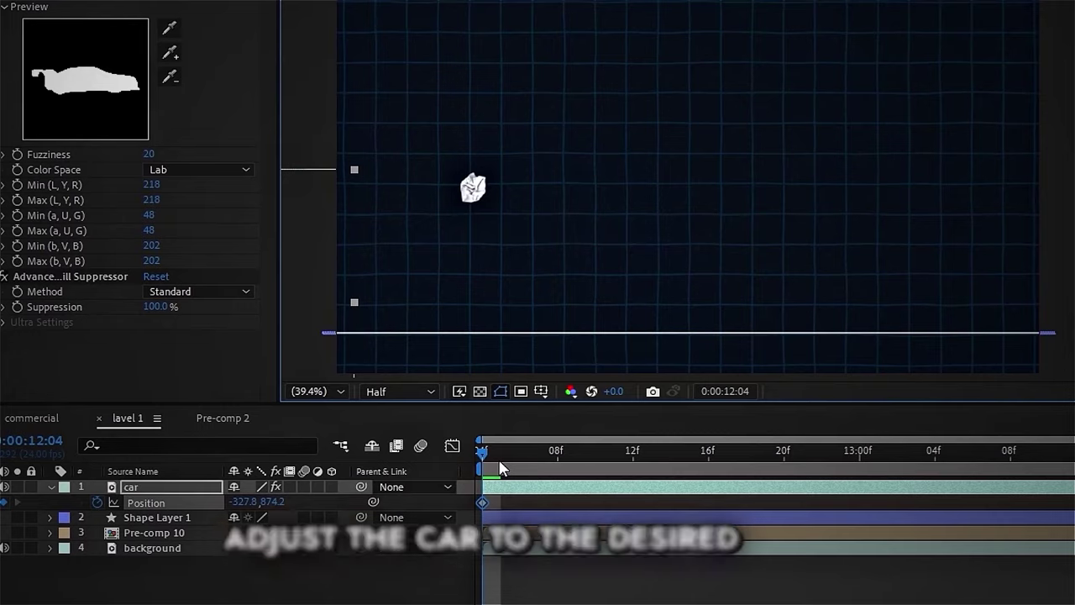
{"action": "left_click_drag", "start_coordinate": [484, 453], "coordinate": [1072, 509]}
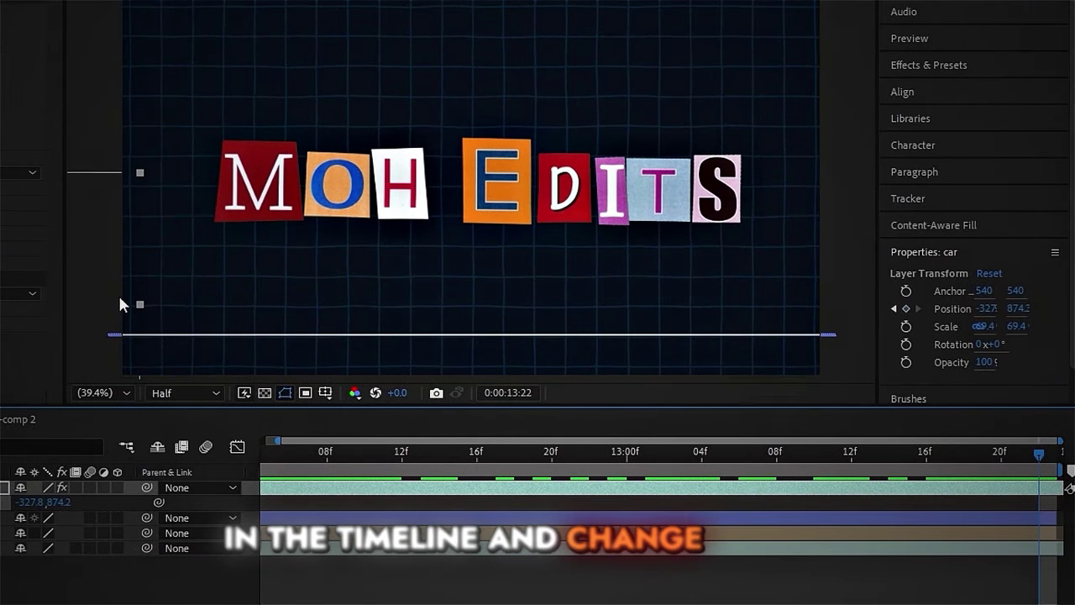
{"action": "left_click_drag", "start_coordinate": [295, 234], "coordinate": [888, 248]}
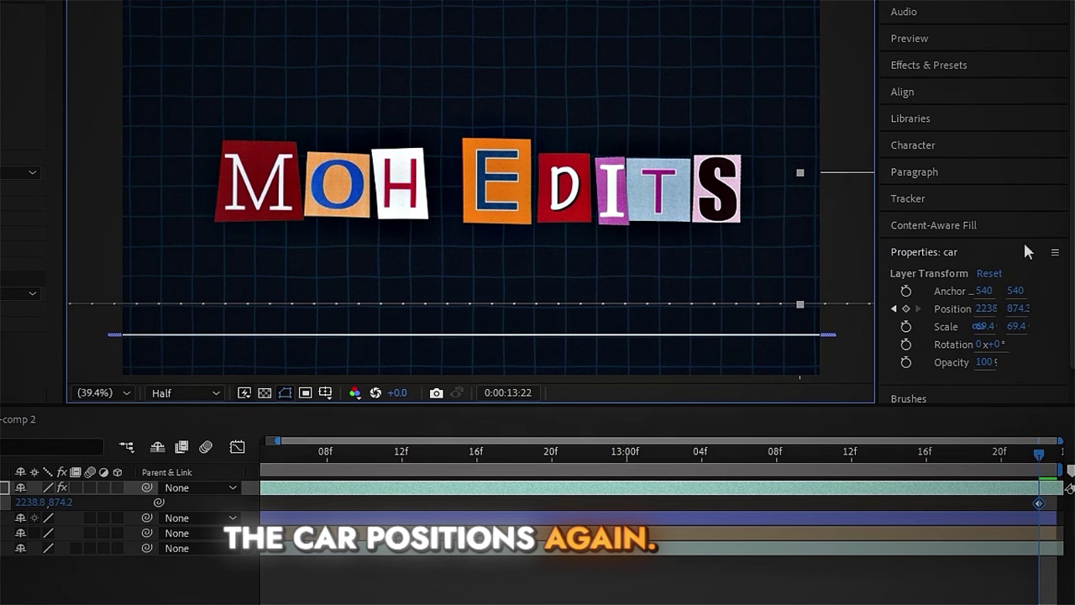
Ease the car's two position keyframes with a Flow curve of 0.26, 0.04, 0.00, 0.92 and preview the animation
{"action": "left_click", "coordinate": [1039, 503]}
{"action": "left_click_drag", "start_coordinate": [1047, 500], "coordinate": [214, 506]}
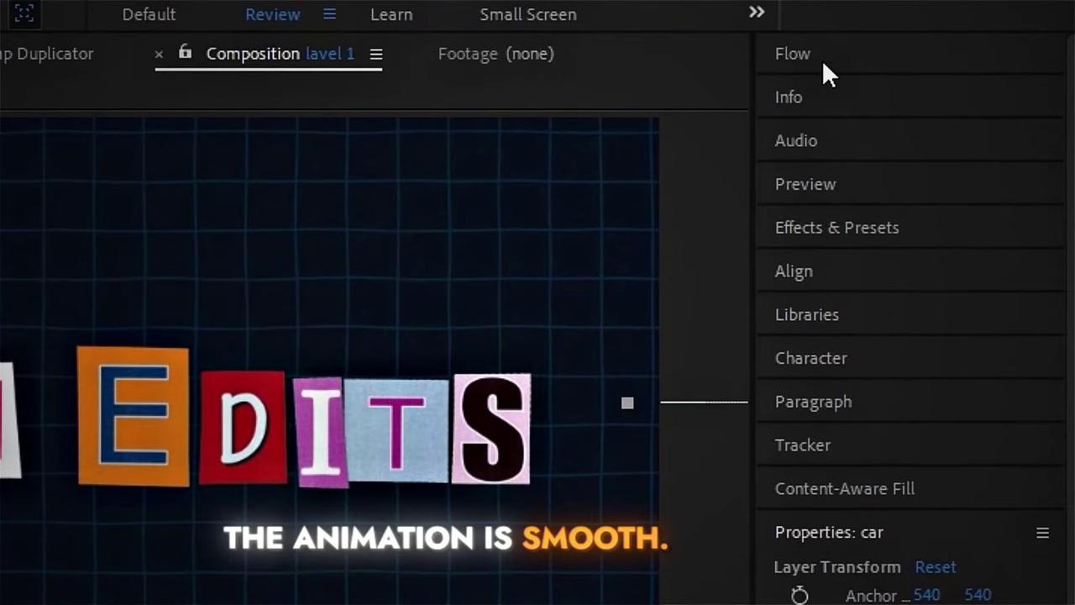
{"action": "left_click", "coordinate": [821, 59]}
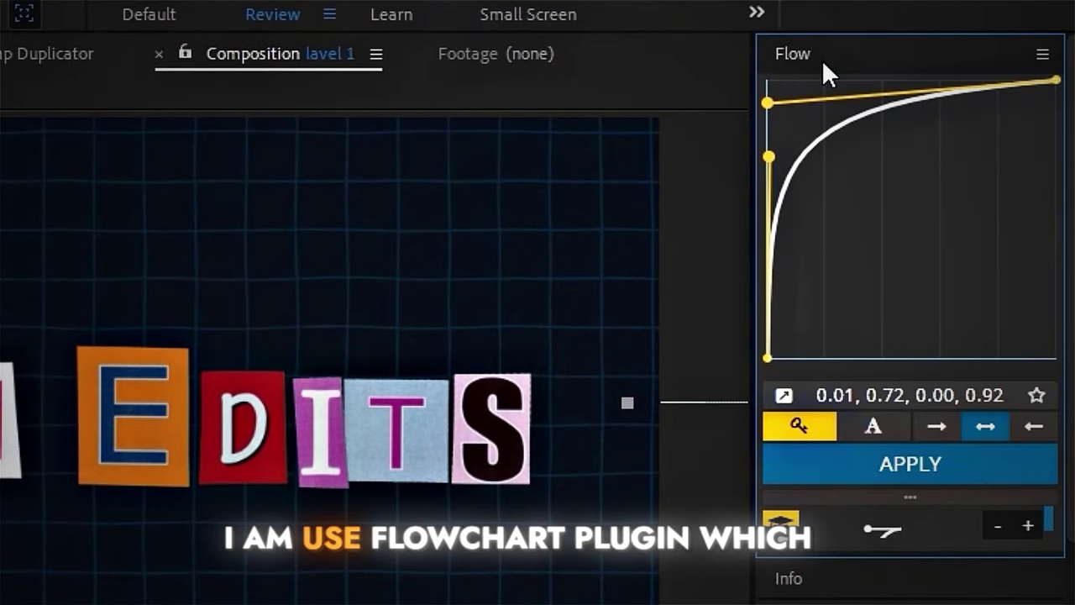
{"action": "left_click_drag", "start_coordinate": [769, 160], "coordinate": [833, 329]}
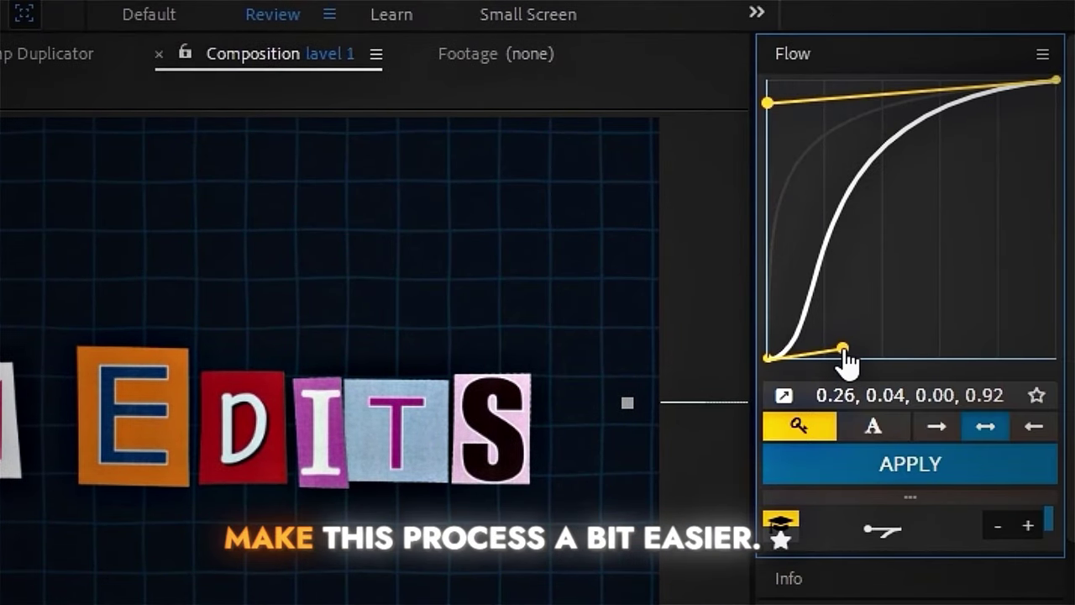
{"action": "left_click", "coordinate": [852, 474]}
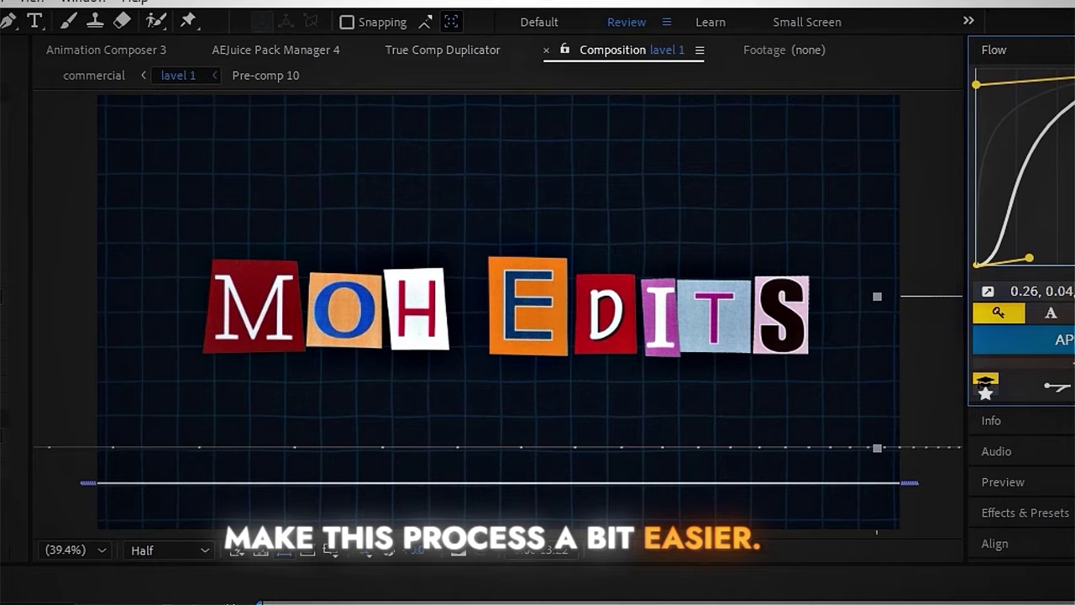
{"action": "key", "text": "space"}
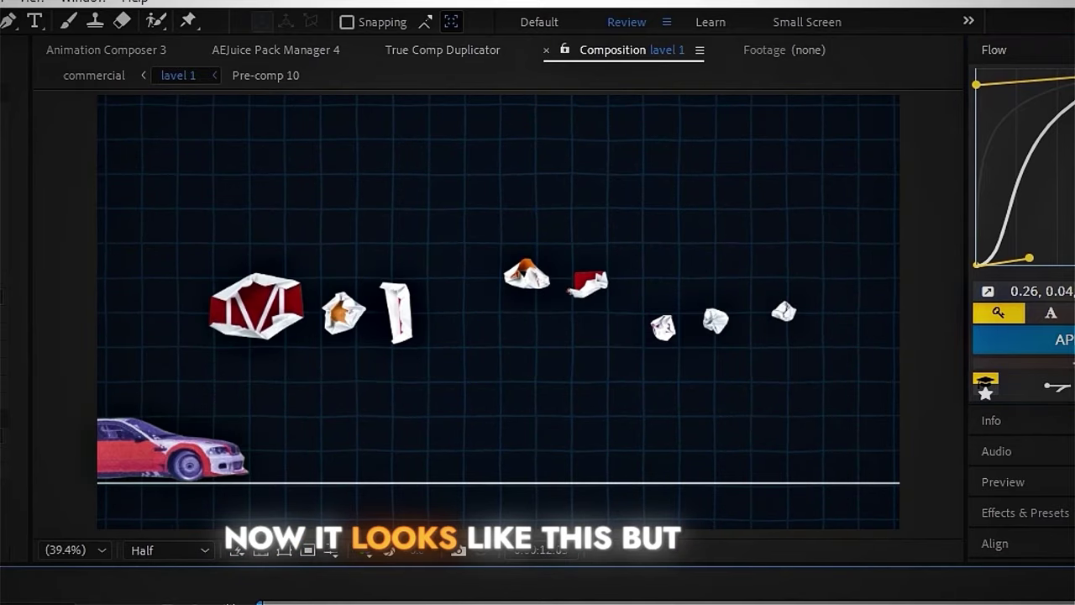
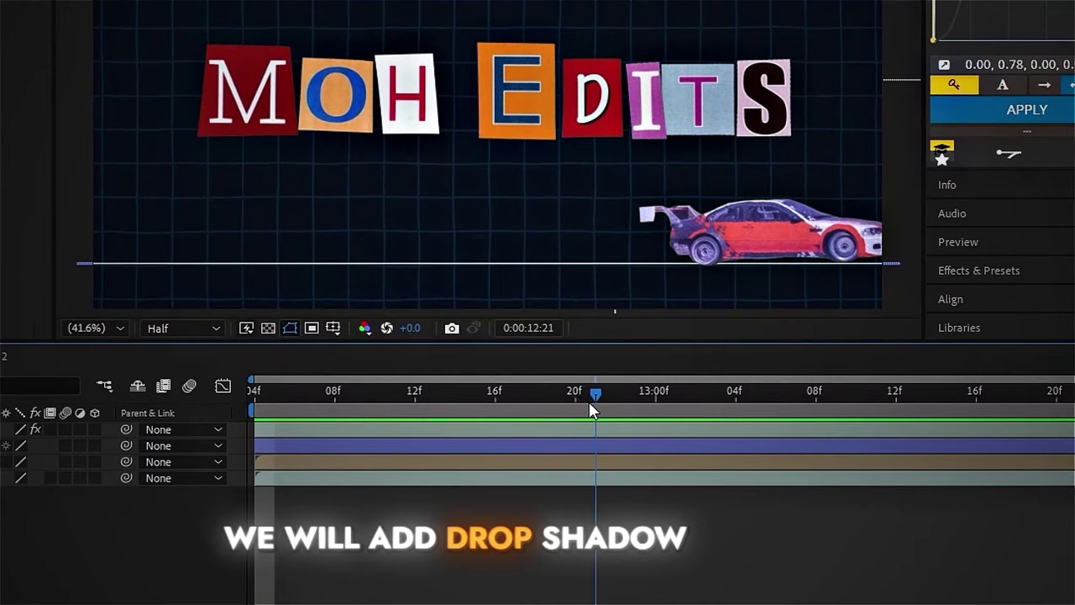
Apply Drop Shadow to the letters layer Pre-comp 10 with 76% opacity, distance 30 and softness 97
{"action": "left_click", "coordinate": [596, 462]}
{"action": "key", "text": "ctrl+space"}
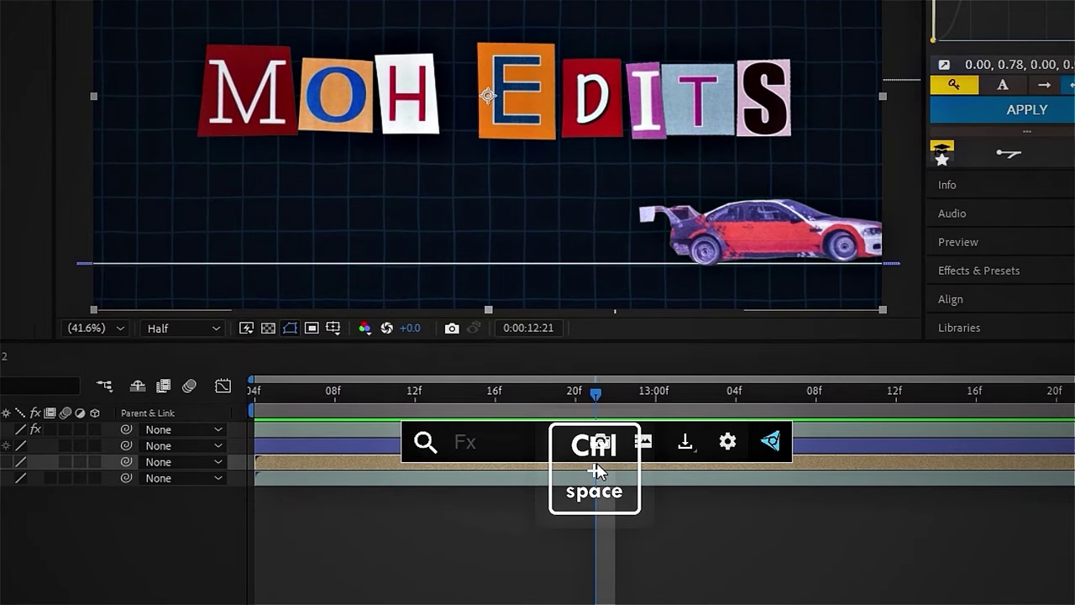
{"action": "type", "text": "drop"}
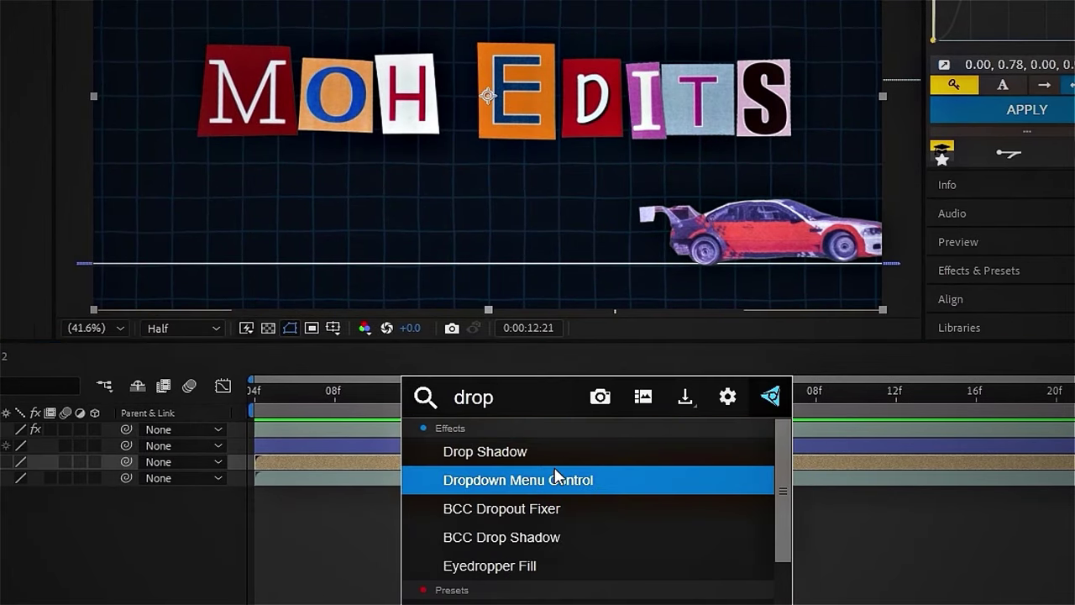
{"action": "left_click", "coordinate": [499, 461]}
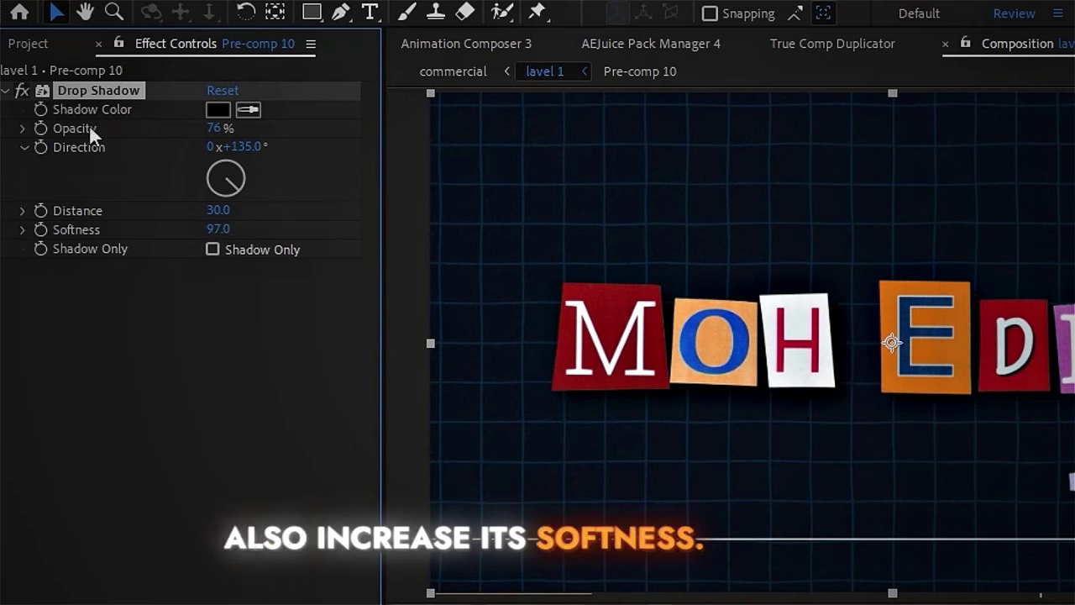
Add the Glow effect to Pre-comp 10 with an intensity of 0.5 and a radius of 89
{"action": "key", "text": "ctrl+space"}
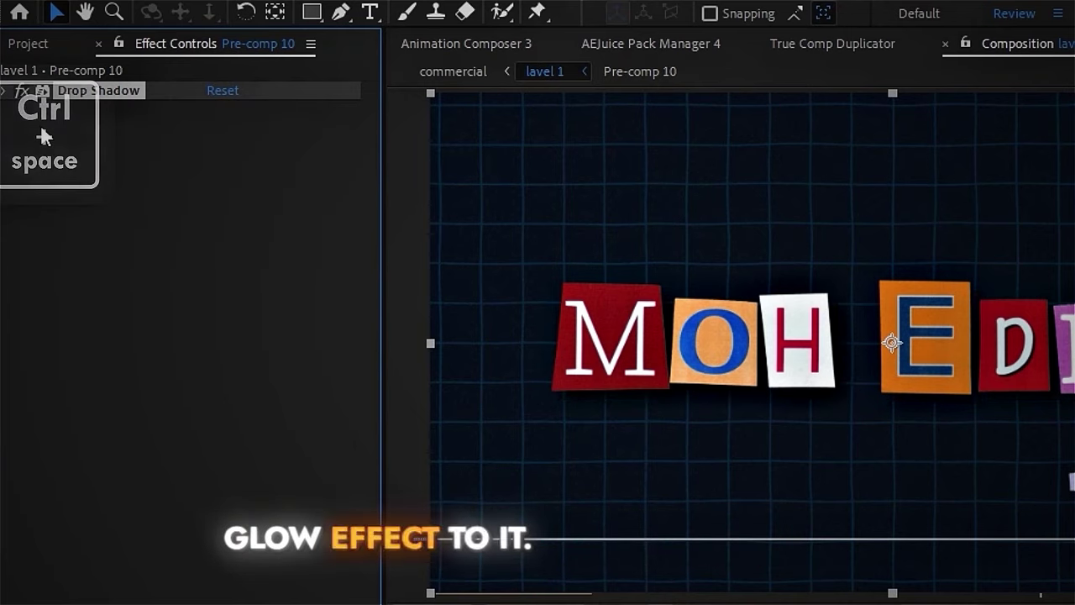
{"action": "type", "text": "glo"}
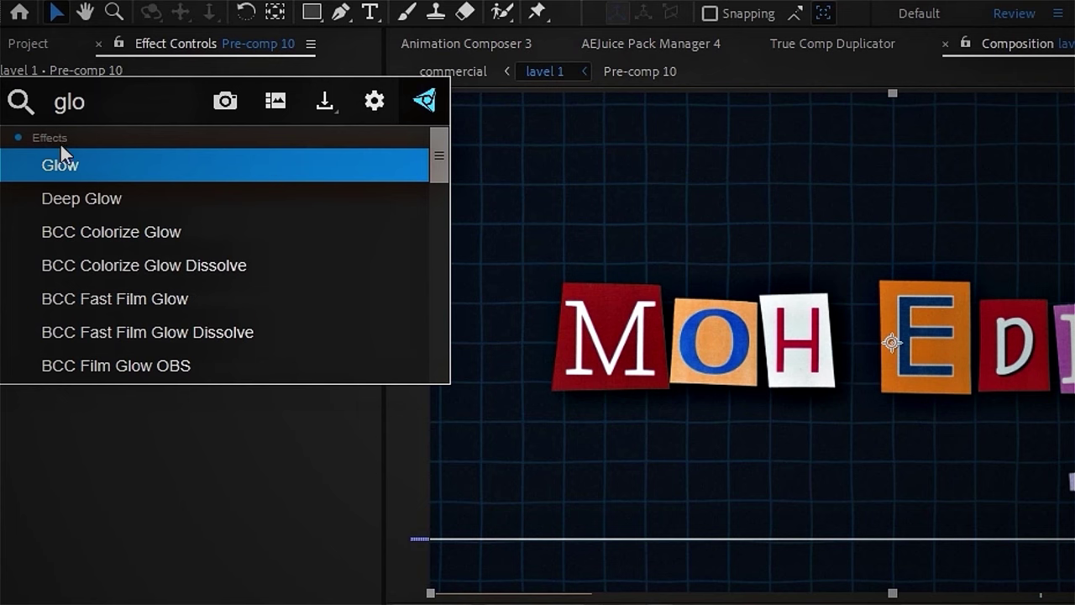
{"action": "left_click", "coordinate": [72, 166]}
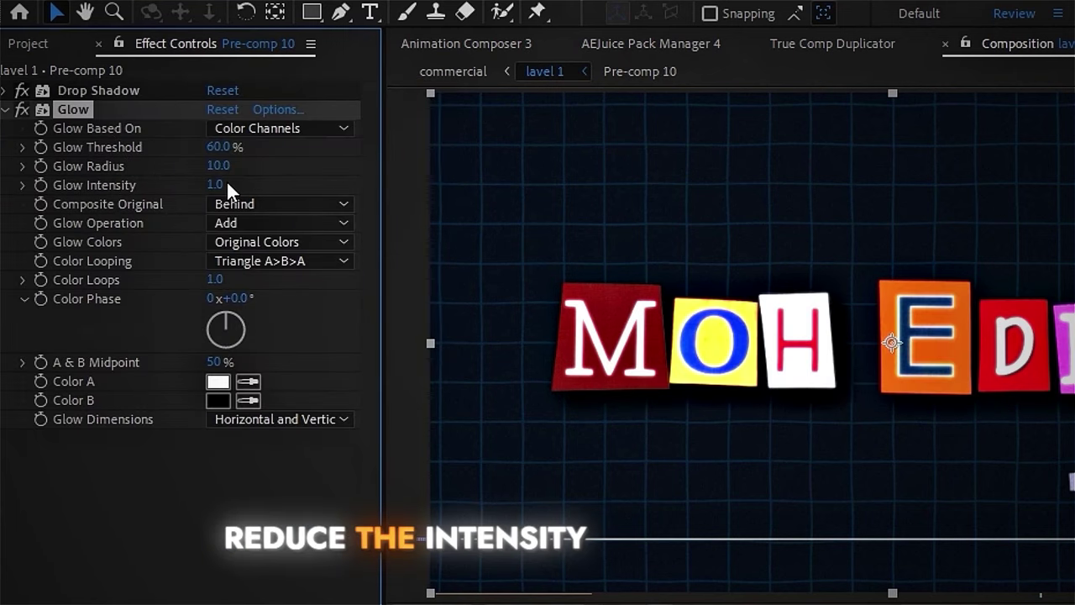
{"action": "left_click_drag", "start_coordinate": [217, 187], "coordinate": [184, 197]}
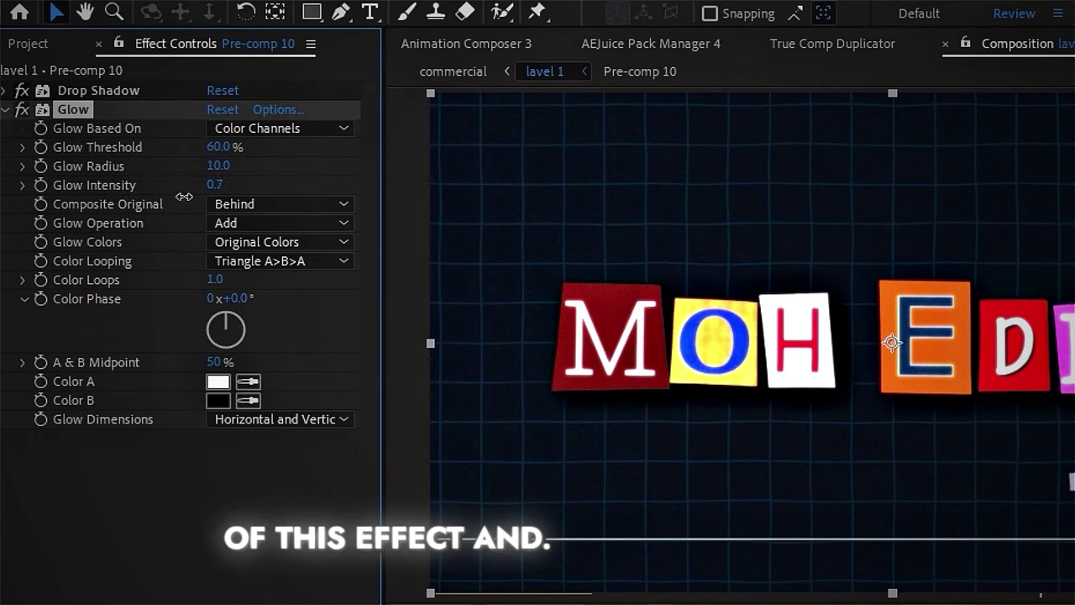
{"action": "left_click_drag", "start_coordinate": [218, 166], "coordinate": [300, 168]}
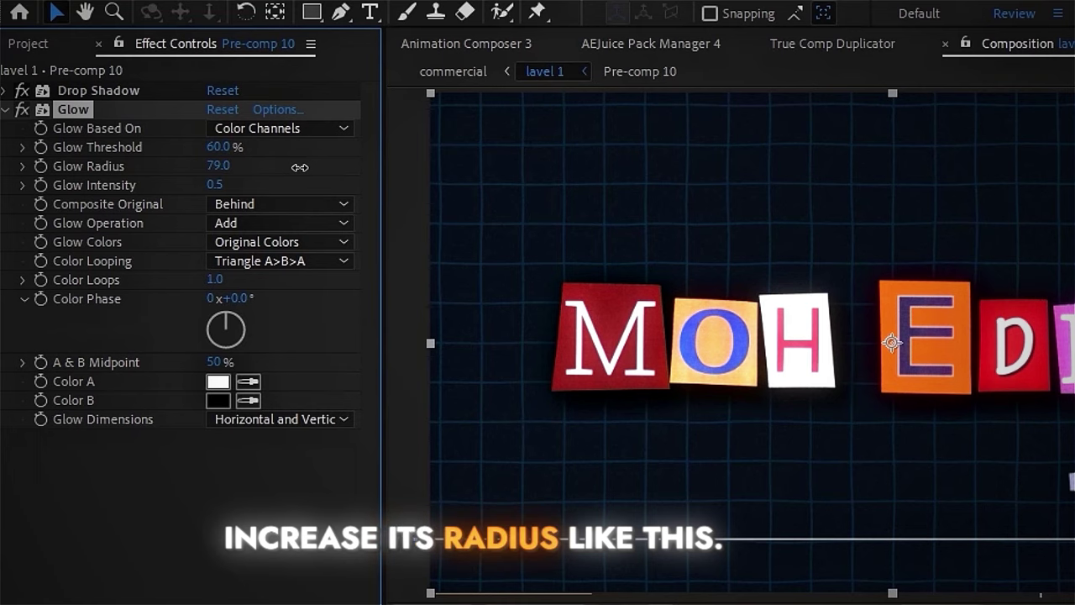
{"action": "left_click", "coordinate": [5, 110]}
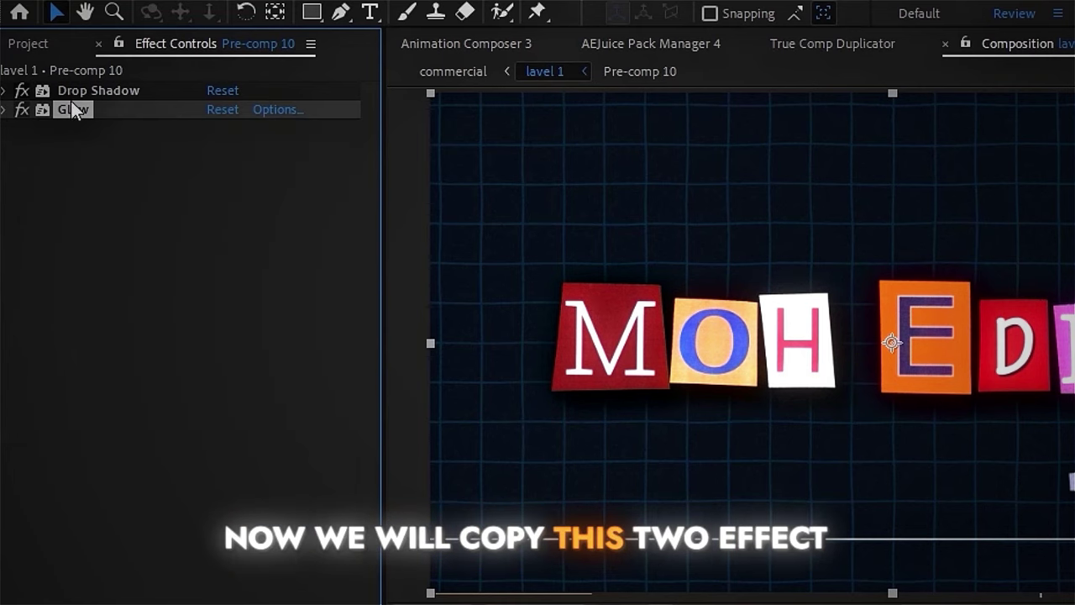
Copy Drop Shadow and Glow from Pre-comp 10 and paste both onto the car layer and the line's shape layer
{"action": "left_click", "coordinate": [79, 90], "text": "shift"}
{"action": "right_click", "coordinate": [79, 90]}
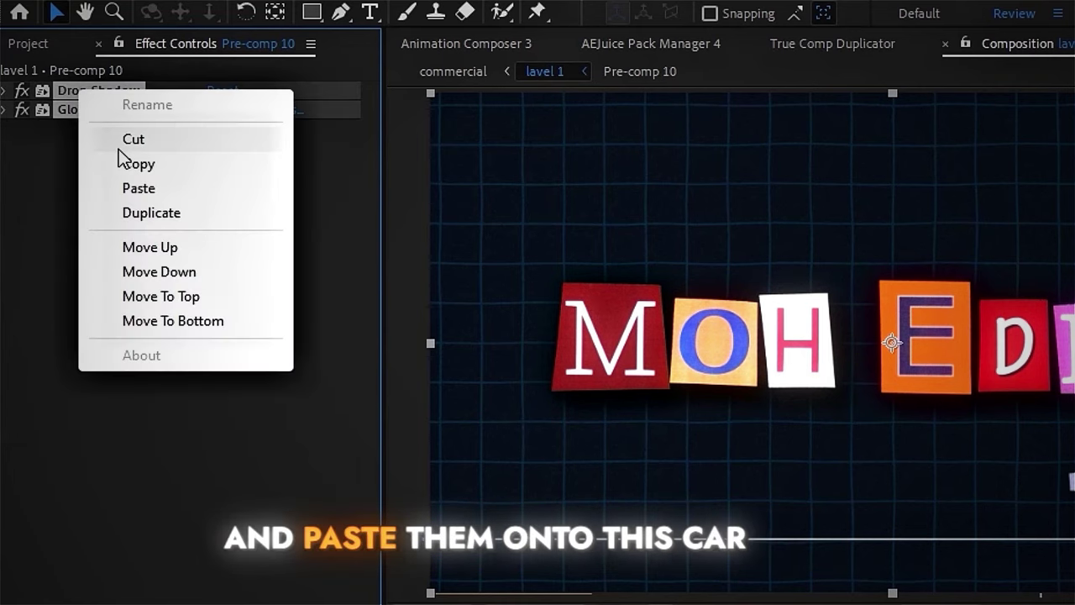
{"action": "left_click", "coordinate": [122, 158]}
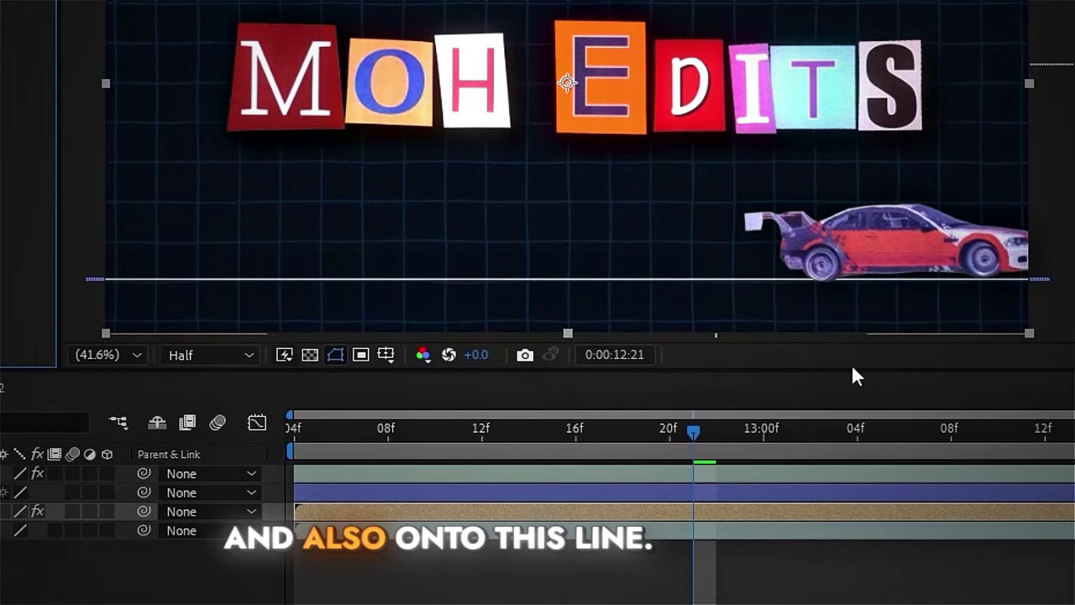
{"action": "left_click", "coordinate": [822, 468]}
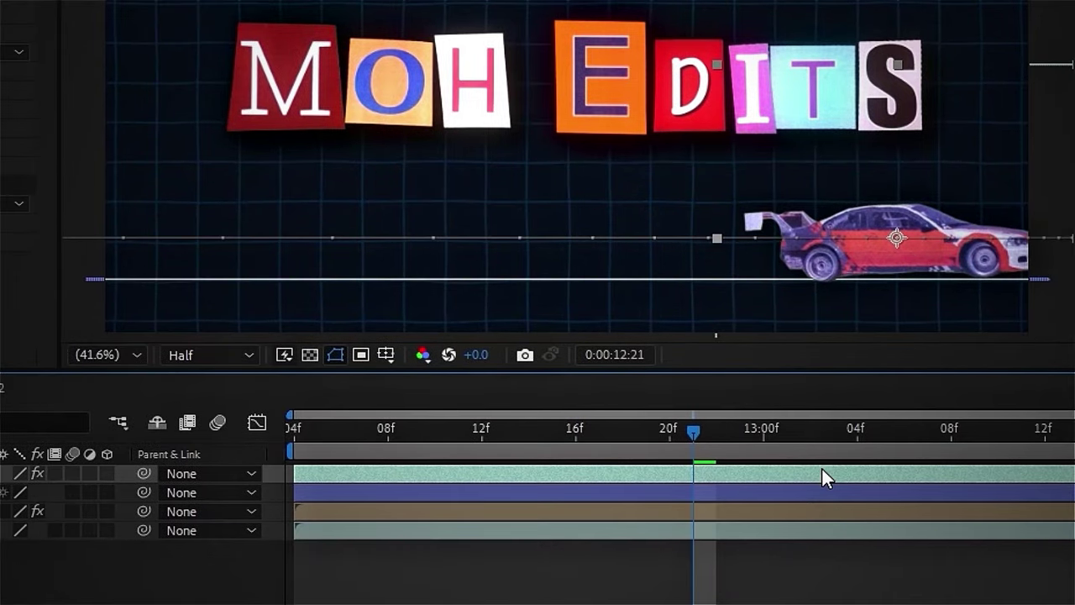
{"action": "left_click", "coordinate": [773, 489]}
{"action": "key", "text": "ctrl+v"}
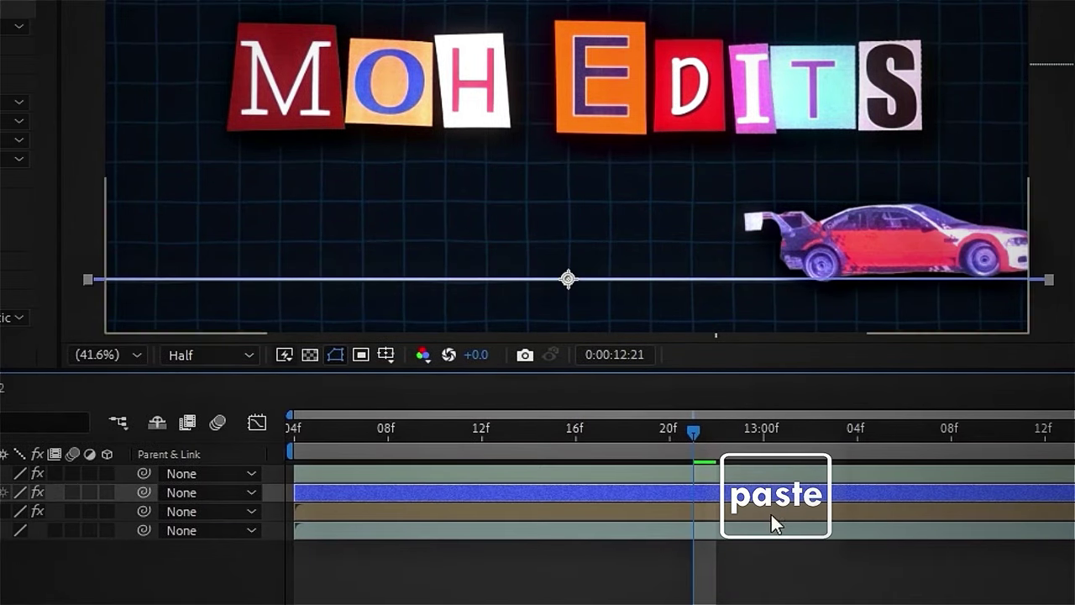
{"action": "left_click", "coordinate": [785, 554]}
Pre-compose the car, Shape Layer 1, Pre-comp 10 and background layers together as Pre-comp 11
{"action": "left_click_drag", "start_coordinate": [549, 438], "coordinate": [195, 443]}
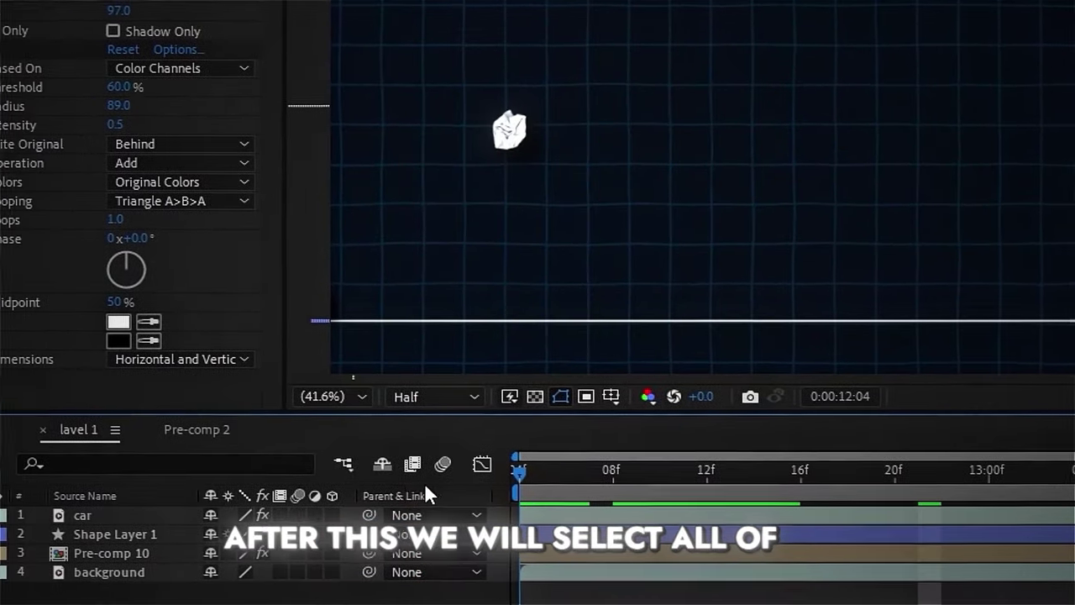
{"action": "left_click", "coordinate": [143, 515]}
{"action": "left_click", "coordinate": [127, 535], "text": "ctrl"}
{"action": "left_click", "coordinate": [127, 554], "text": "ctrl"}
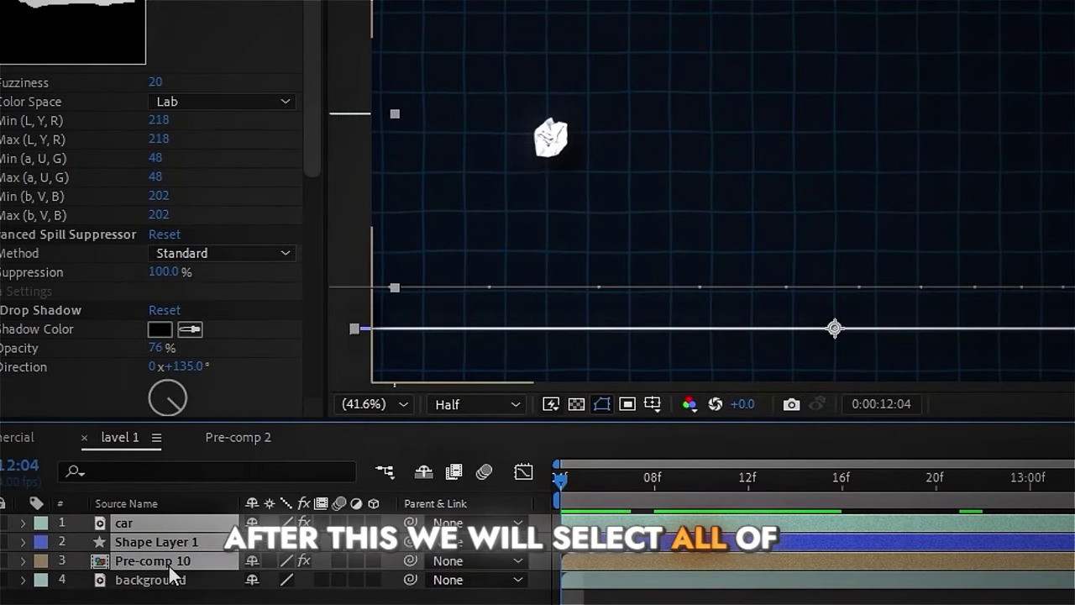
{"action": "left_click", "coordinate": [129, 572], "text": "ctrl"}
{"action": "right_click", "coordinate": [172, 587]}
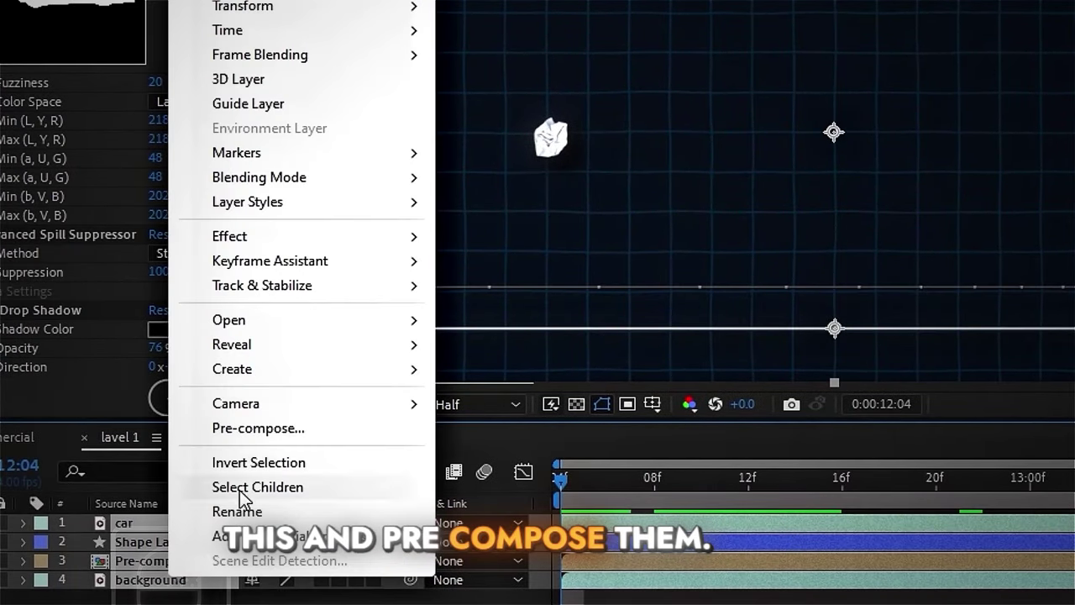
{"action": "left_click", "coordinate": [257, 429]}
{"action": "left_click", "coordinate": [799, 386]}
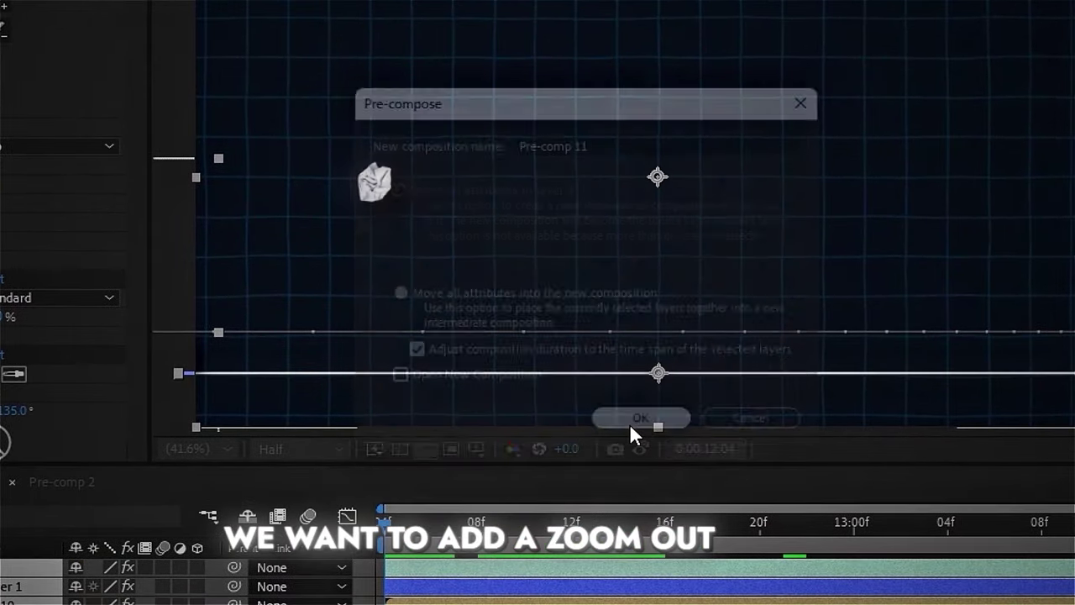
Keyframe Pre-comp 11's scale at 100% at 0:00:13:22 and at 191% at 0:00:12:04 to create a zoom-out
{"action": "left_click_drag", "start_coordinate": [433, 527], "coordinate": [1063, 444]}
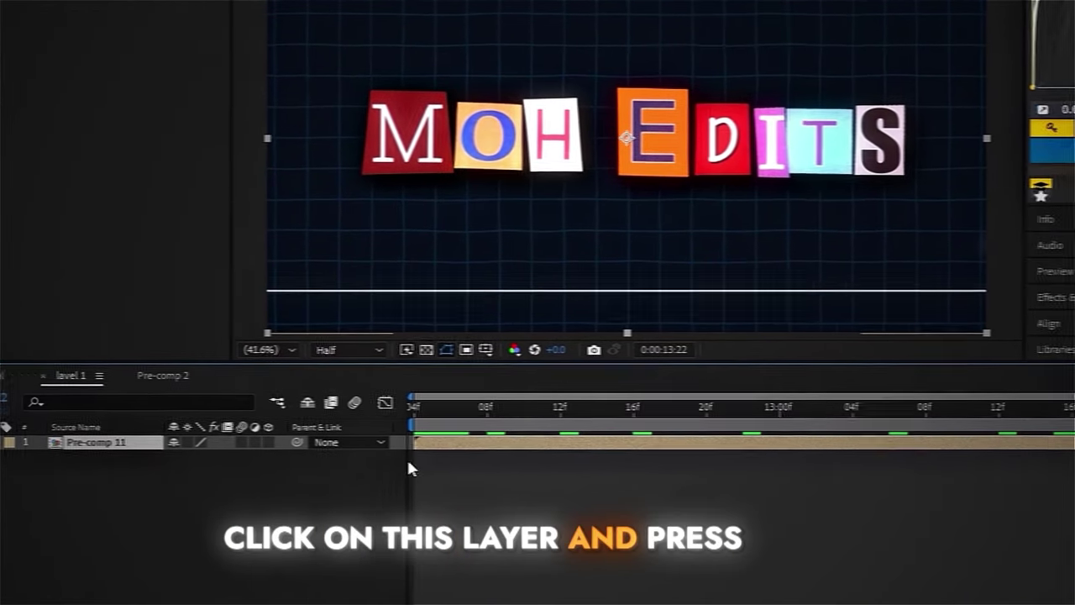
{"action": "left_click", "coordinate": [195, 445]}
{"action": "key", "text": "s"}
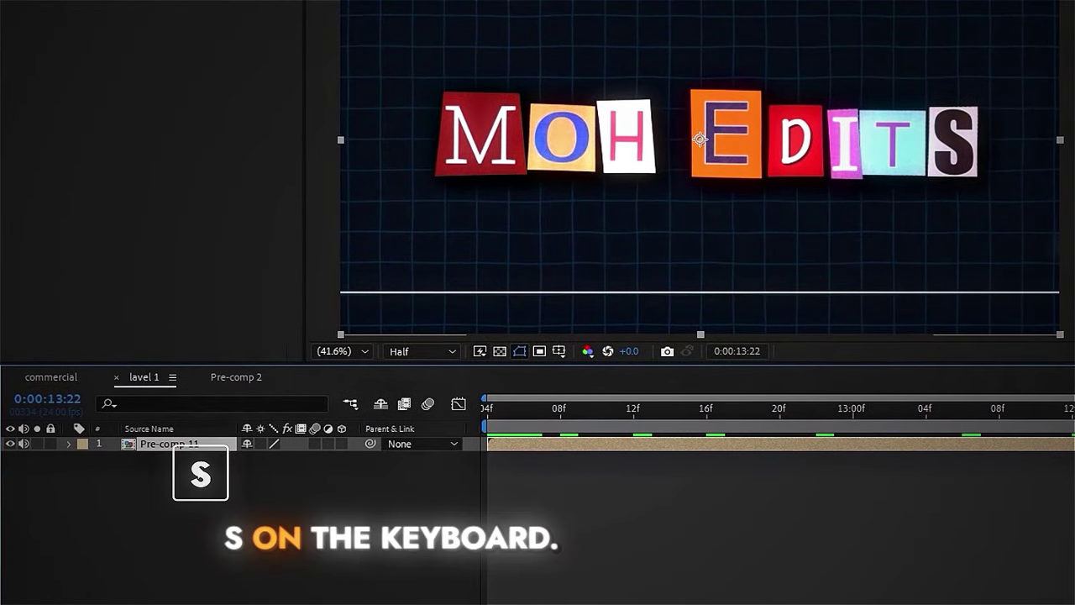
{"action": "left_click", "coordinate": [114, 459]}
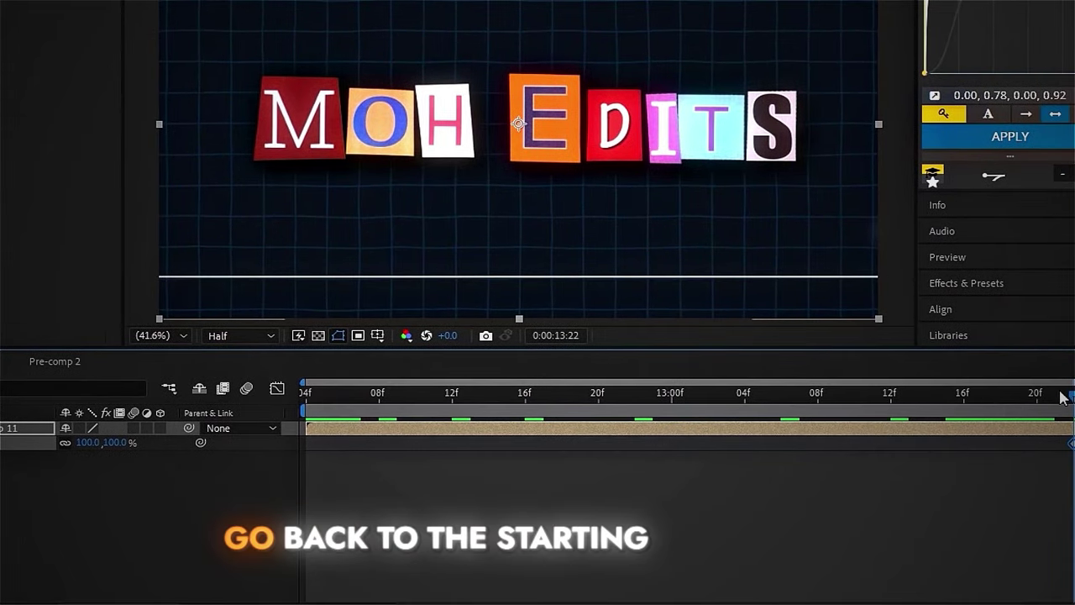
{"action": "left_click_drag", "start_coordinate": [1062, 397], "coordinate": [266, 437]}
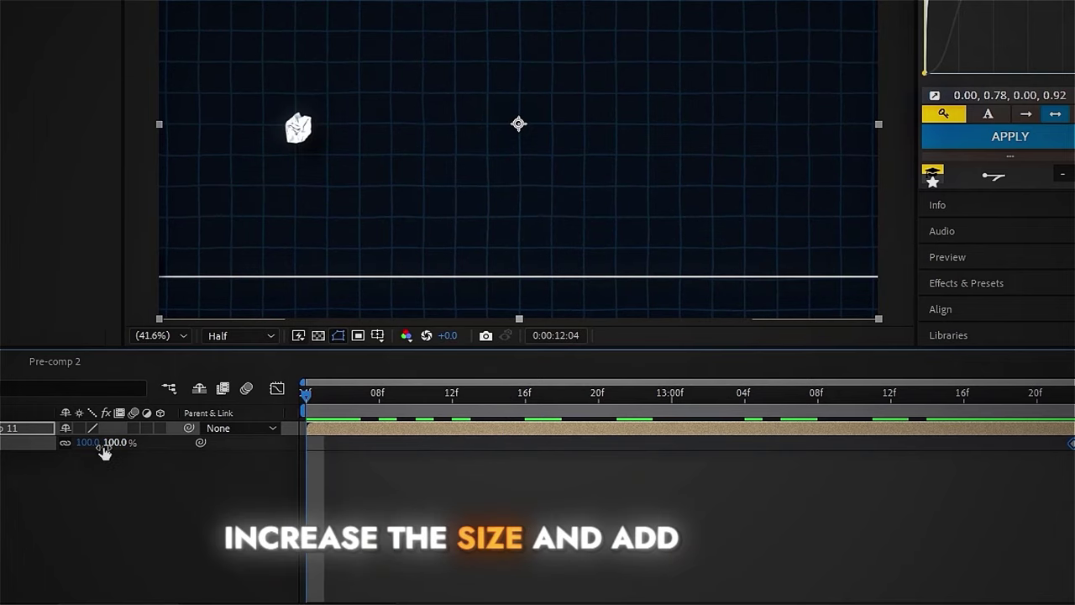
{"action": "left_click_drag", "start_coordinate": [105, 452], "coordinate": [185, 448]}
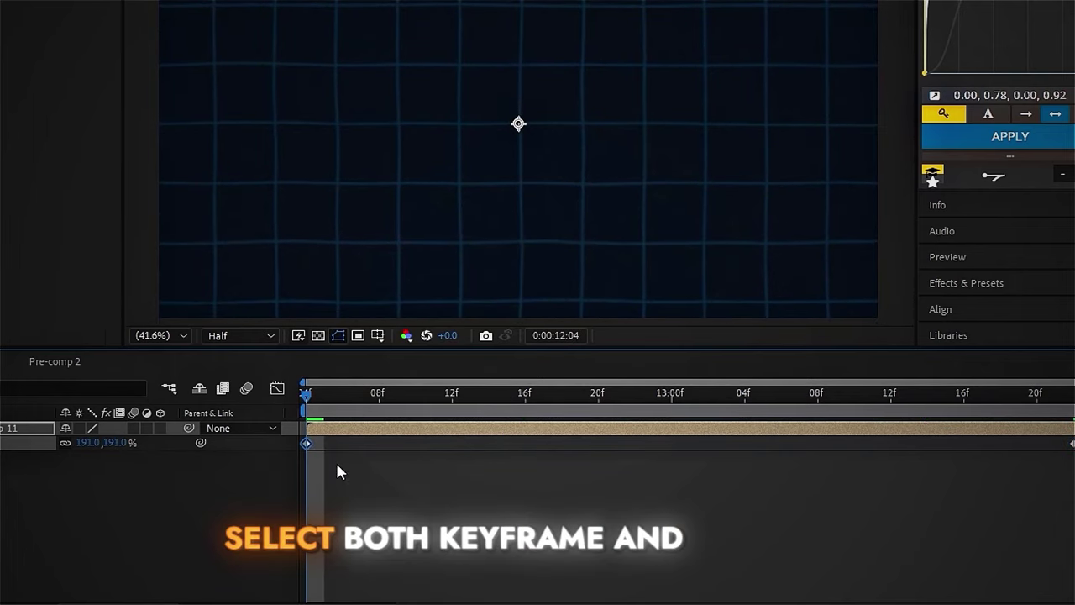
Apply the 0.00, 0.78, 0.00, 0.92 Flow curve to both scale keyframes of Pre-comp 11 and preview the zoom-out
{"action": "left_click_drag", "start_coordinate": [610, 469], "coordinate": [1066, 482]}
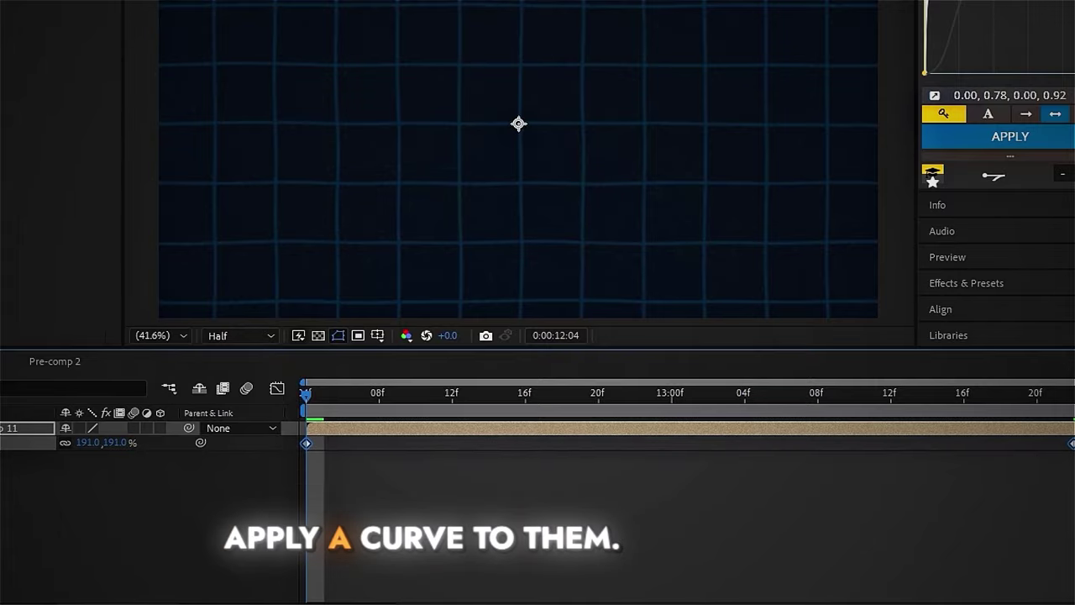
{"action": "left_click", "coordinate": [1008, 137]}
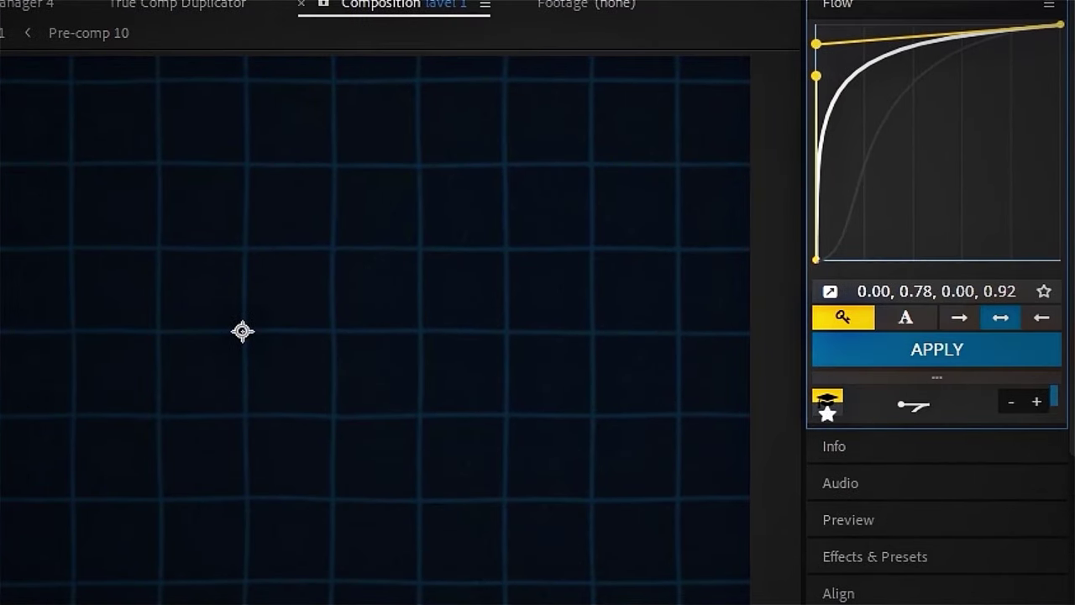
{"action": "key", "text": "space"}
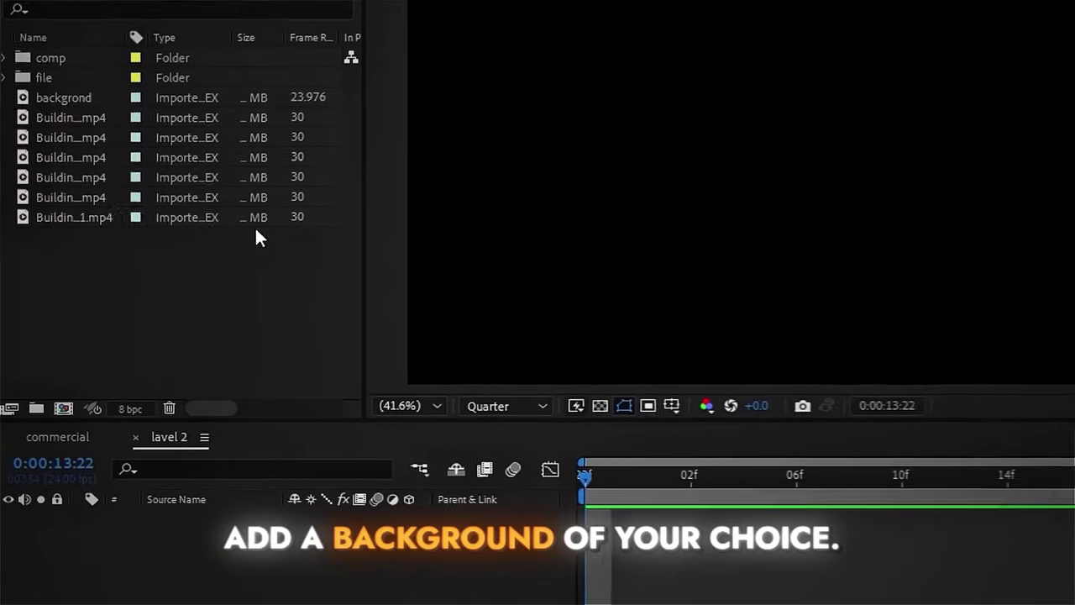
Add the backgrond clip to the lavel 2 composition, rotate it to landscape and fit it to the frame
{"action": "left_click_drag", "start_coordinate": [51, 98], "coordinate": [84, 564]}
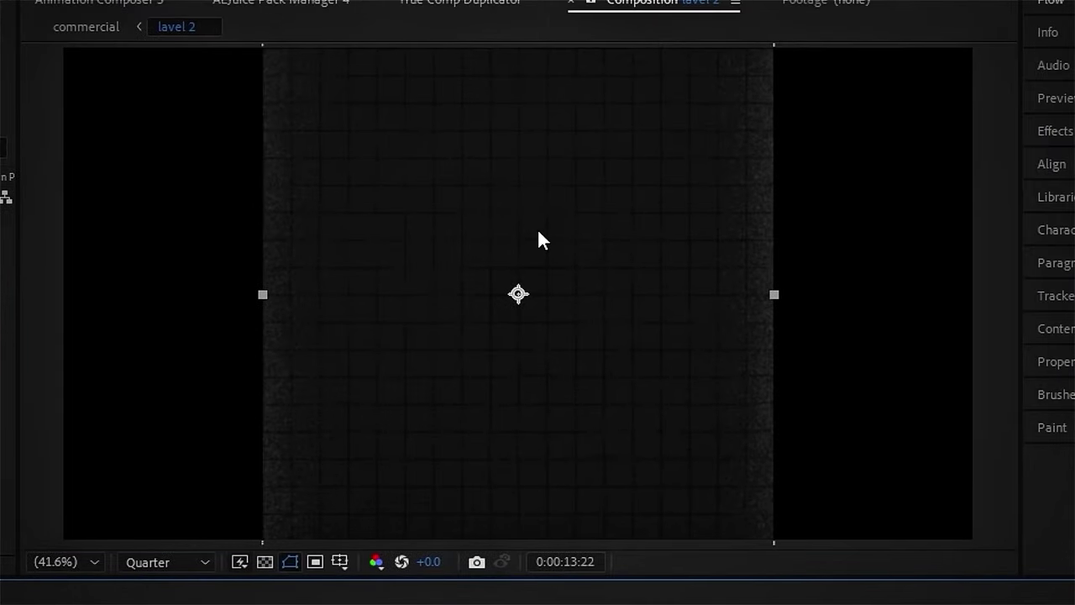
{"action": "key", "text": "w"}
{"action": "key", "text": "ctrl+alt+f"}
{"action": "left_click_drag", "start_coordinate": [541, 239], "coordinate": [640, 331]}
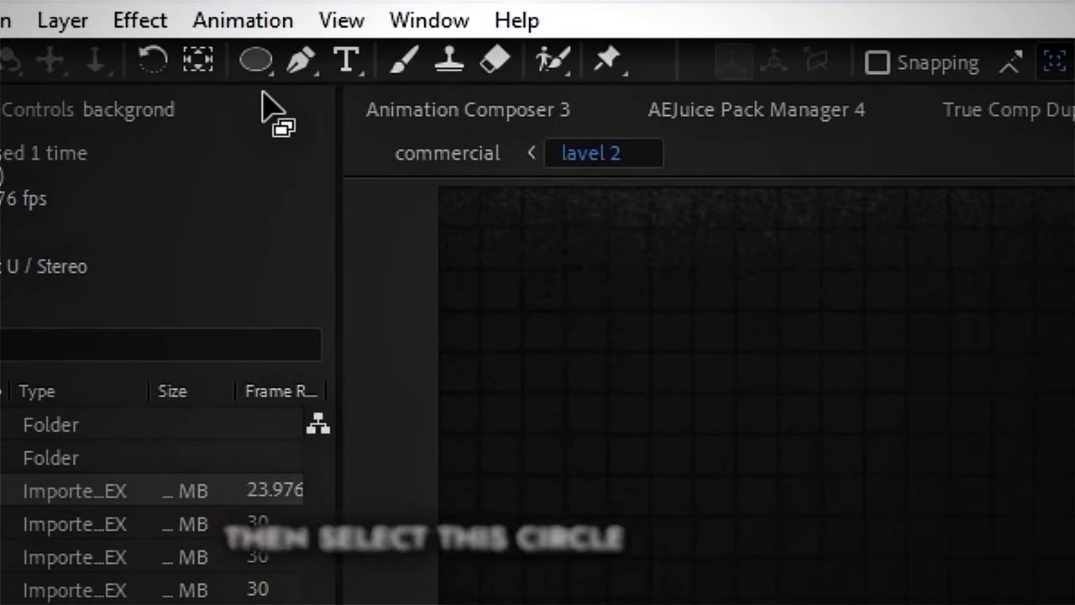
Draw a circle without fill around the middle of the frame and set its stroke width to 90 px
{"action": "left_click", "coordinate": [260, 66]}
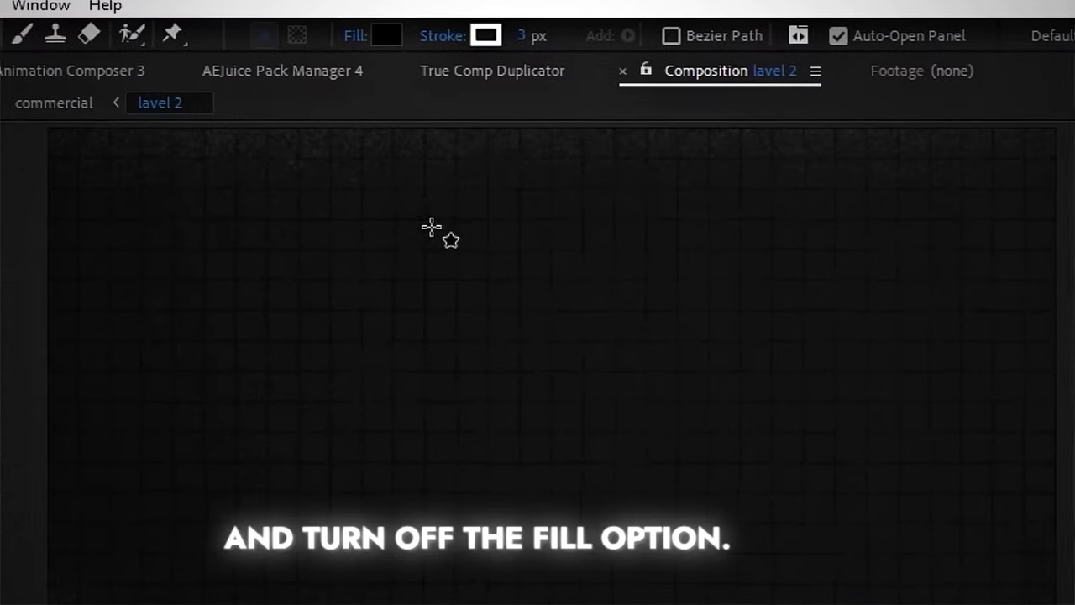
{"action": "left_click", "coordinate": [336, 42]}
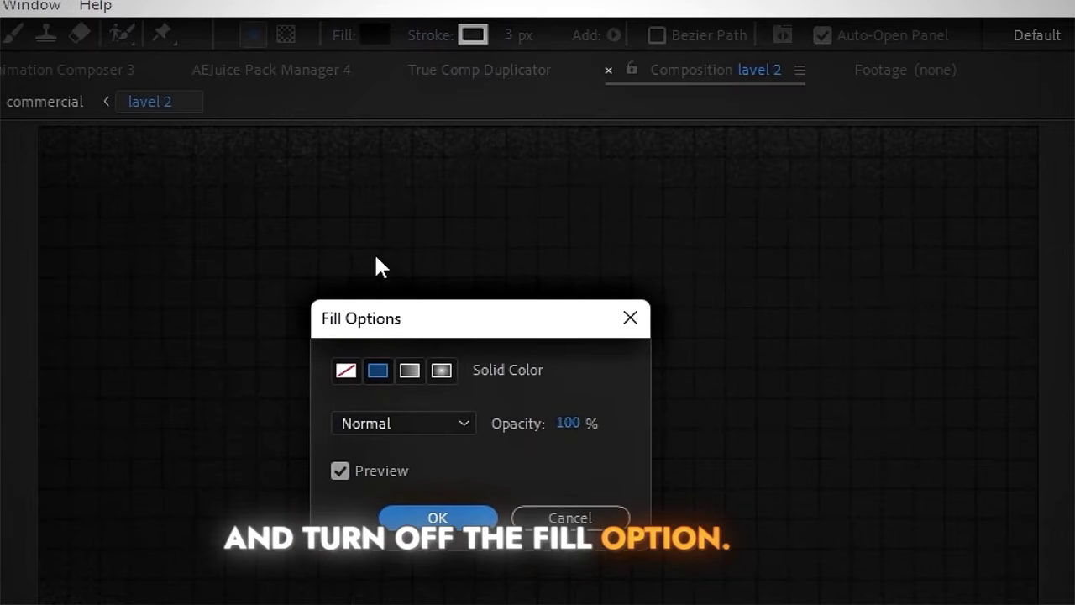
{"action": "left_click", "coordinate": [345, 369]}
{"action": "left_click", "coordinate": [431, 524]}
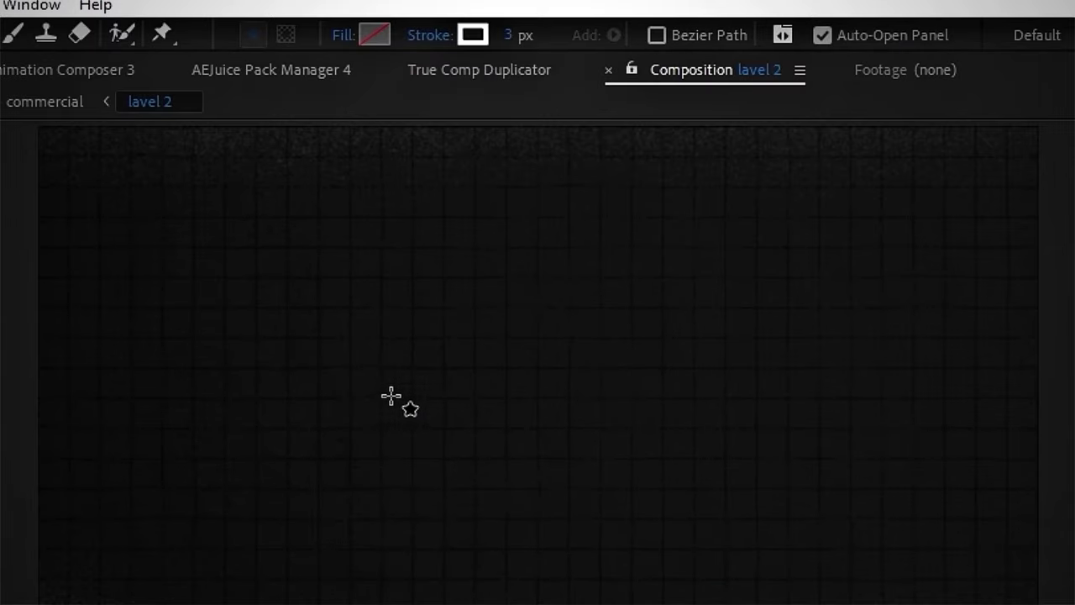
{"action": "left_click_drag", "start_coordinate": [367, 267], "coordinate": [685, 560]}
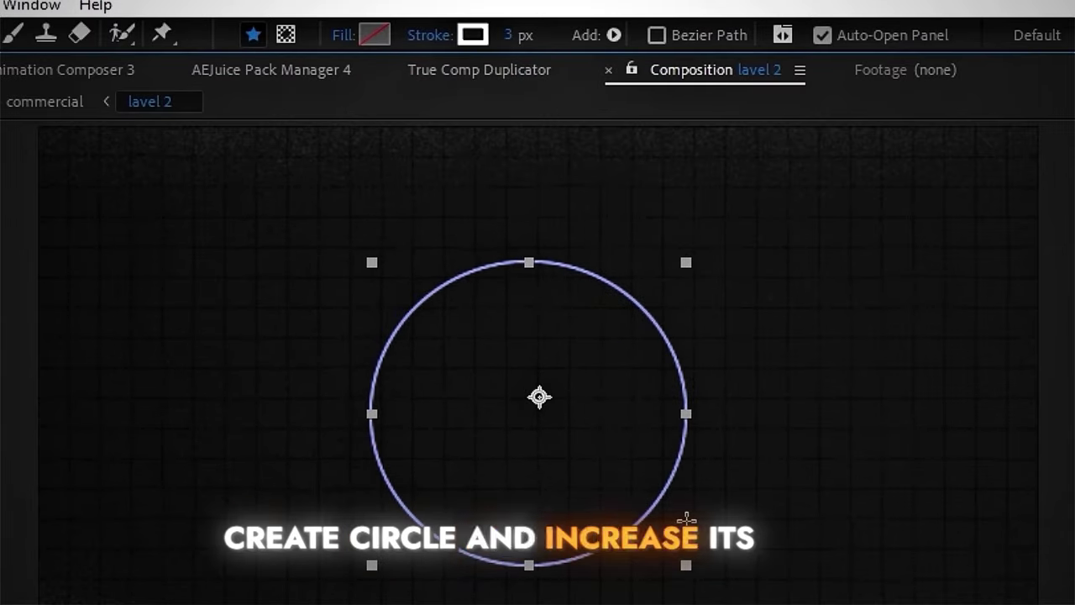
{"action": "left_click_drag", "start_coordinate": [506, 35], "coordinate": [619, 33]}
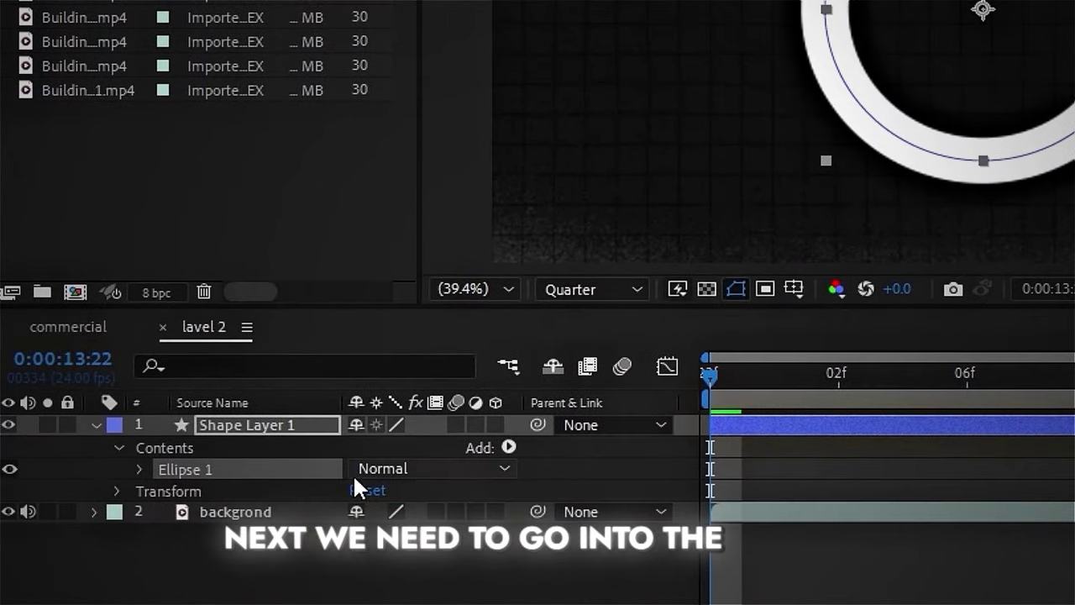
Keyframe the circle's Stroke 1 width at 167 at 0:00:13:22
{"action": "left_click", "coordinate": [119, 447]}
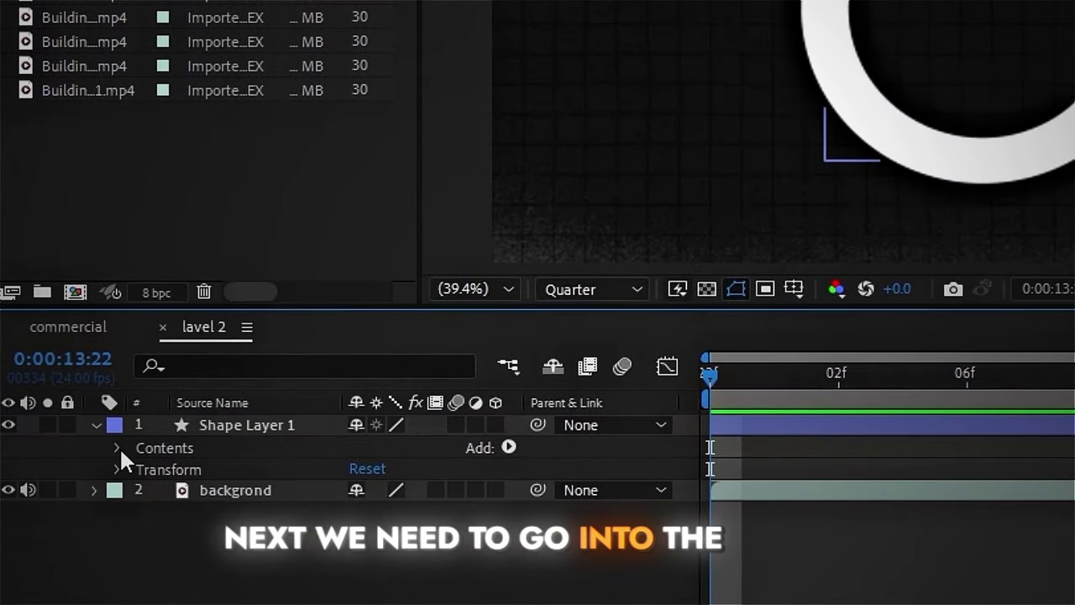
{"action": "left_click", "coordinate": [117, 446]}
{"action": "left_click", "coordinate": [141, 468]}
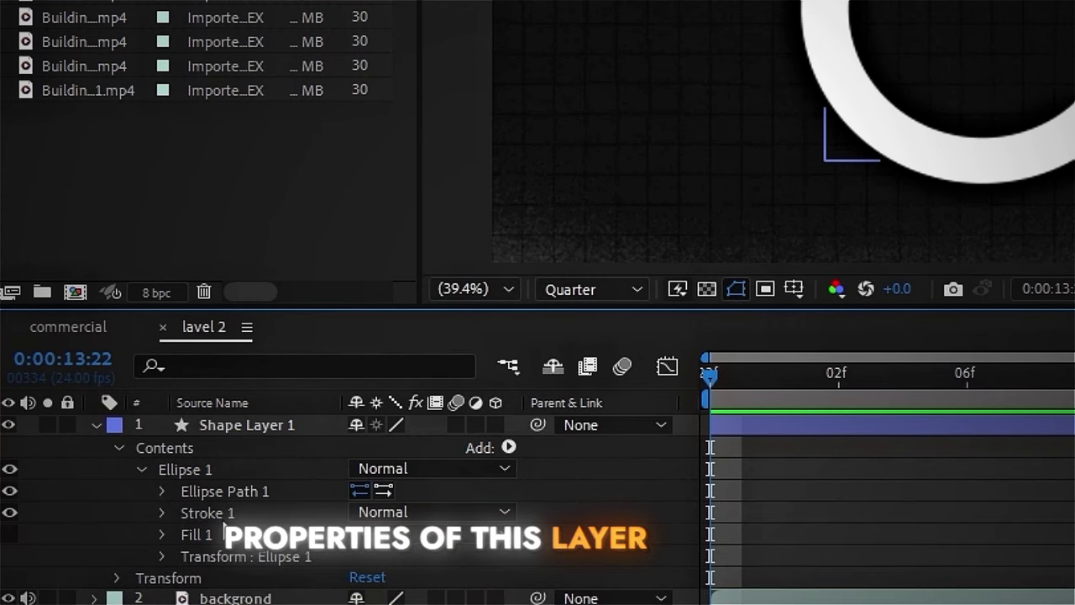
{"action": "left_click", "coordinate": [163, 511]}
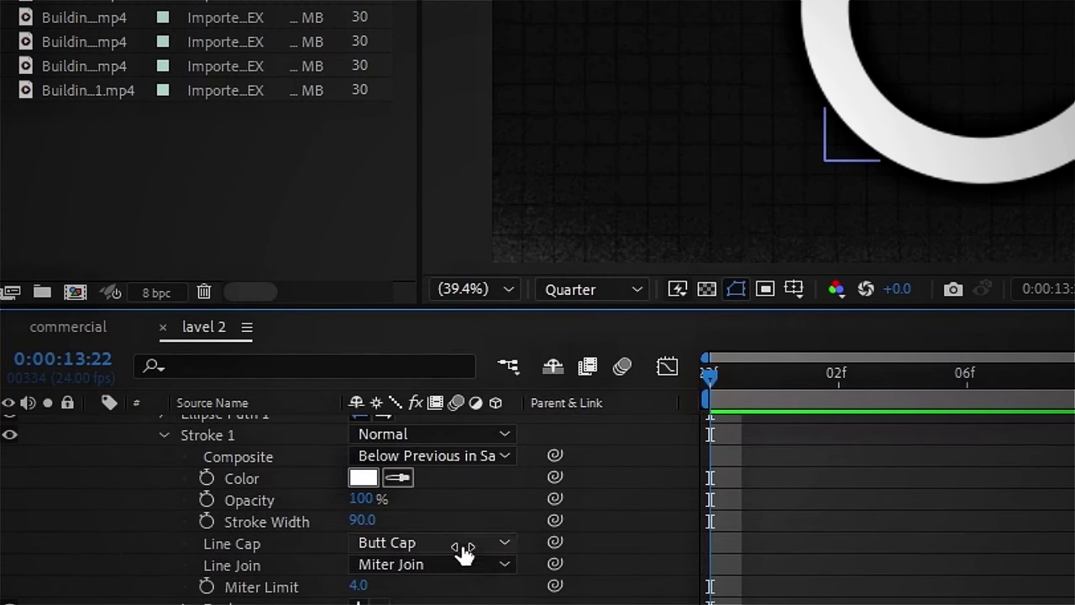
{"action": "left_click", "coordinate": [206, 521]}
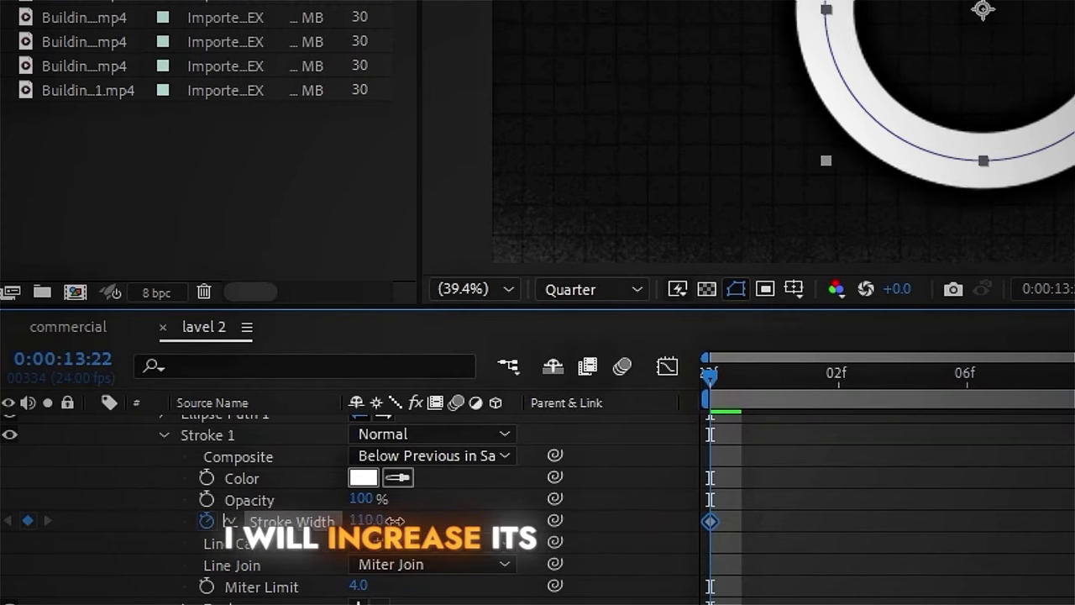
{"action": "left_click_drag", "start_coordinate": [363, 521], "coordinate": [460, 516]}
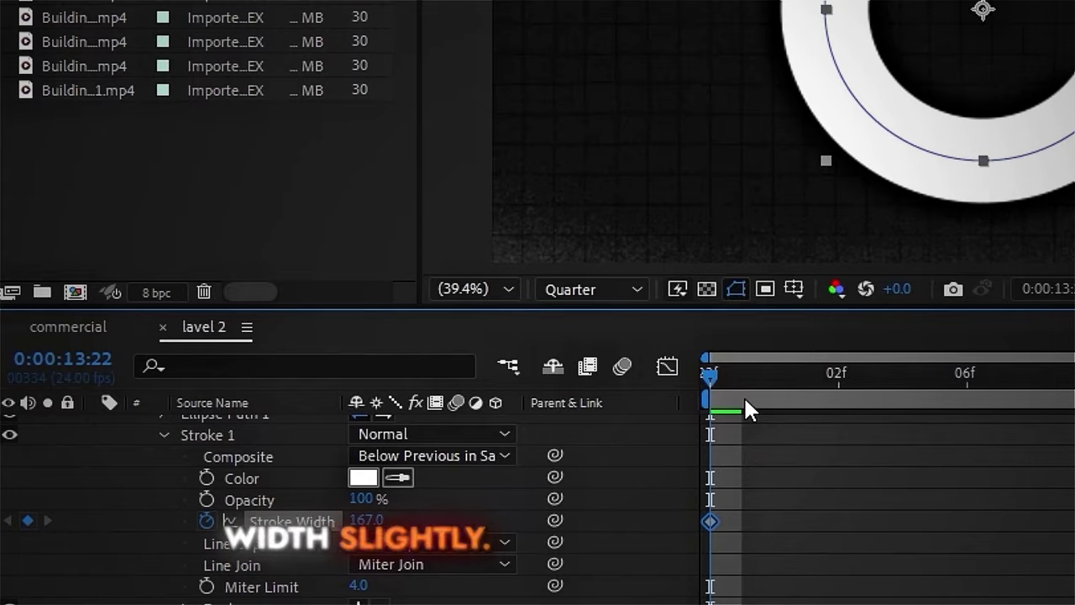
Keyframe the circle's stroke width at 0 at 0:00:15:09
{"action": "left_click_drag", "start_coordinate": [710, 377], "coordinate": [414, 356]}
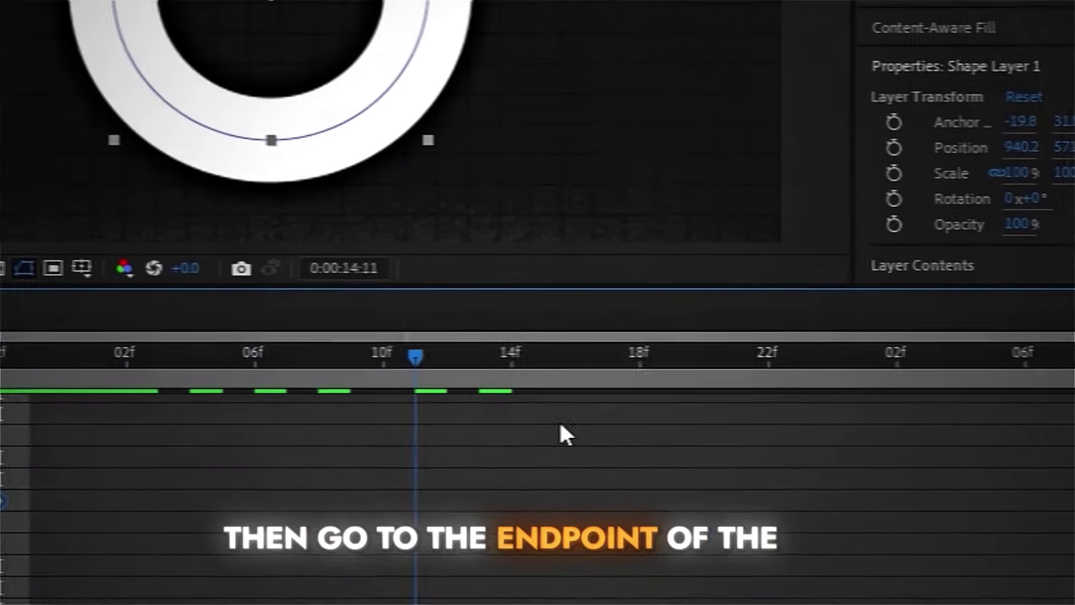
{"action": "left_click_drag", "start_coordinate": [561, 425], "coordinate": [1066, 424]}
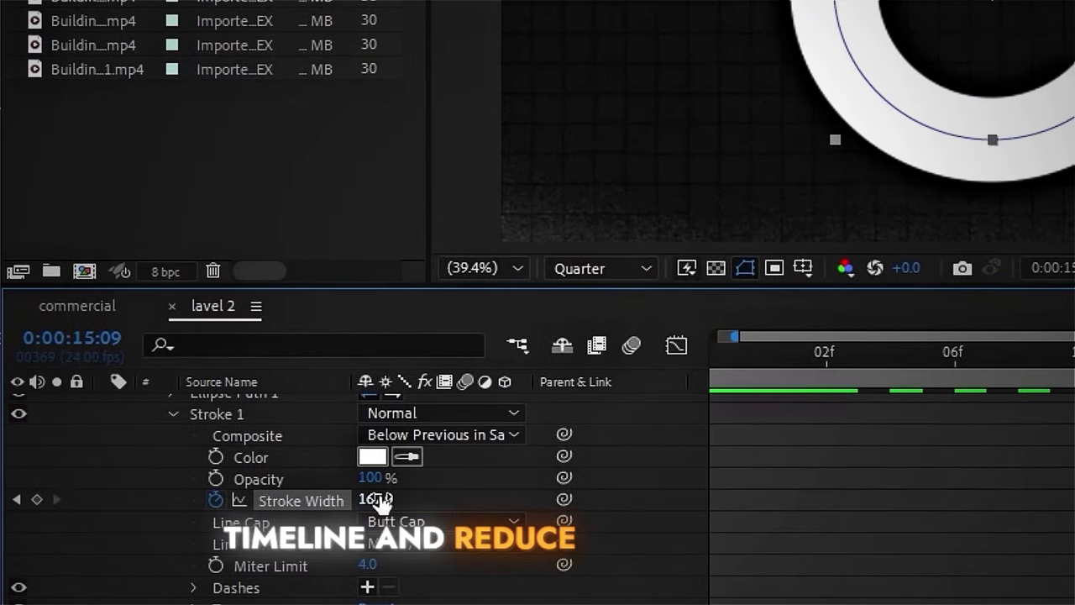
{"action": "left_click_drag", "start_coordinate": [381, 501], "coordinate": [149, 508]}
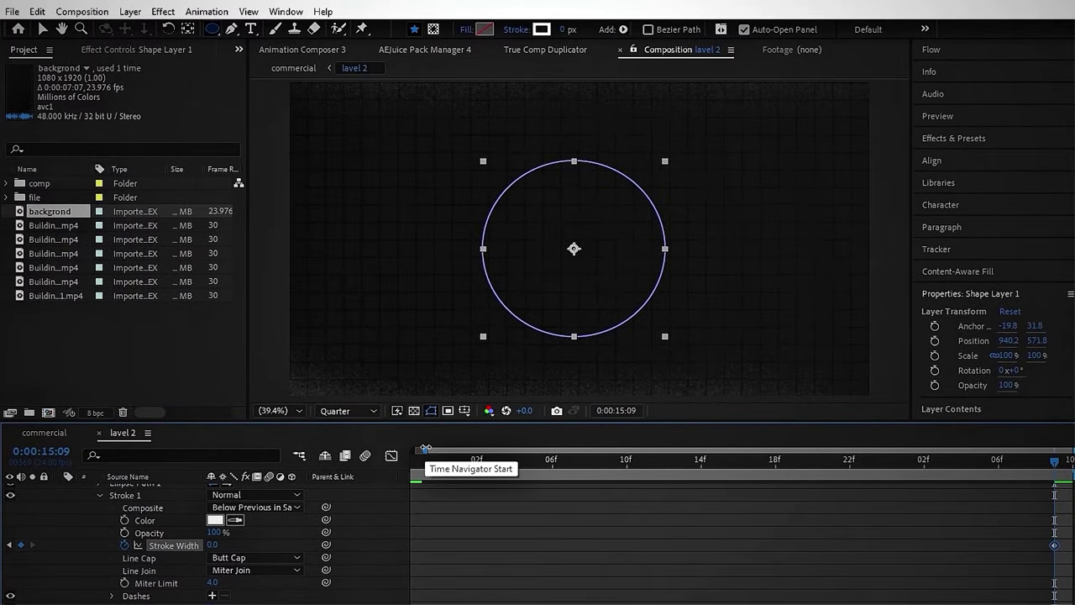
Keyframe Shape Layer 1's scale at 0% at 0:00:13:22
{"action": "left_click_drag", "start_coordinate": [1053, 464], "coordinate": [415, 498]}
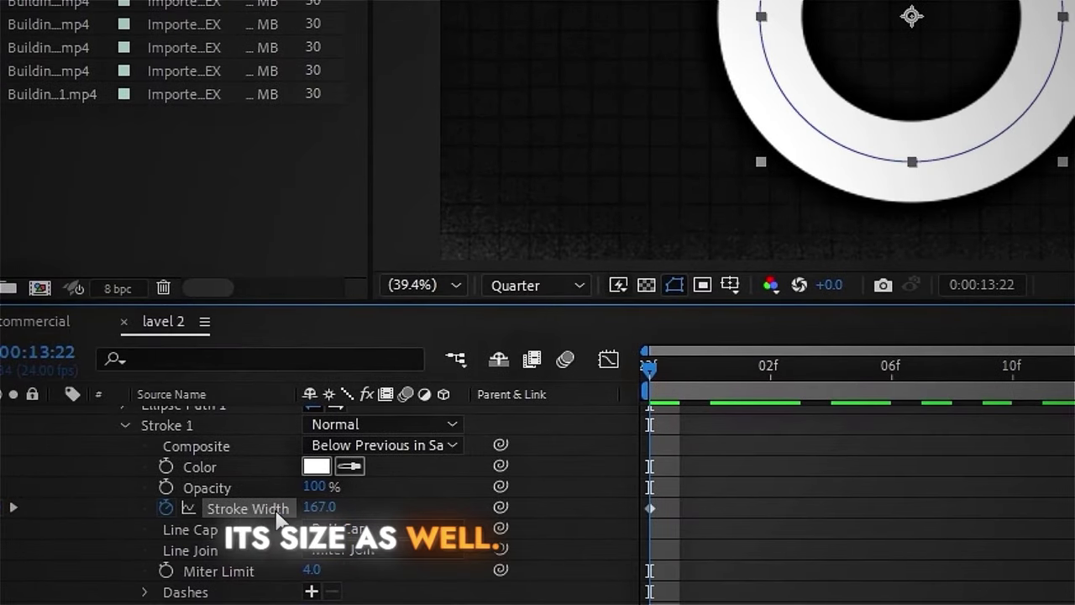
{"action": "key", "text": "s"}
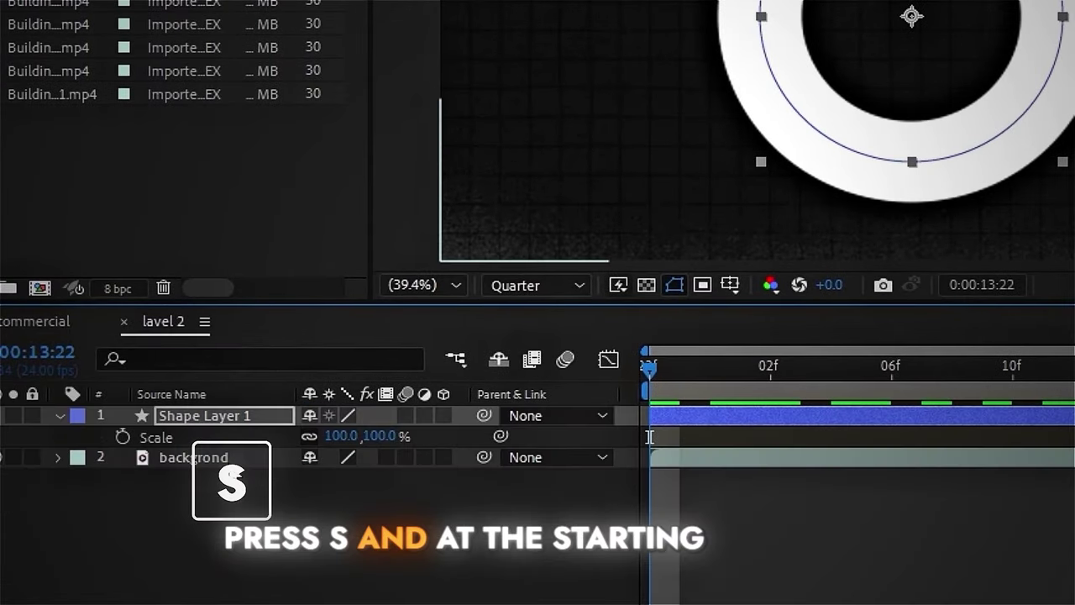
{"action": "left_click", "coordinate": [123, 437]}
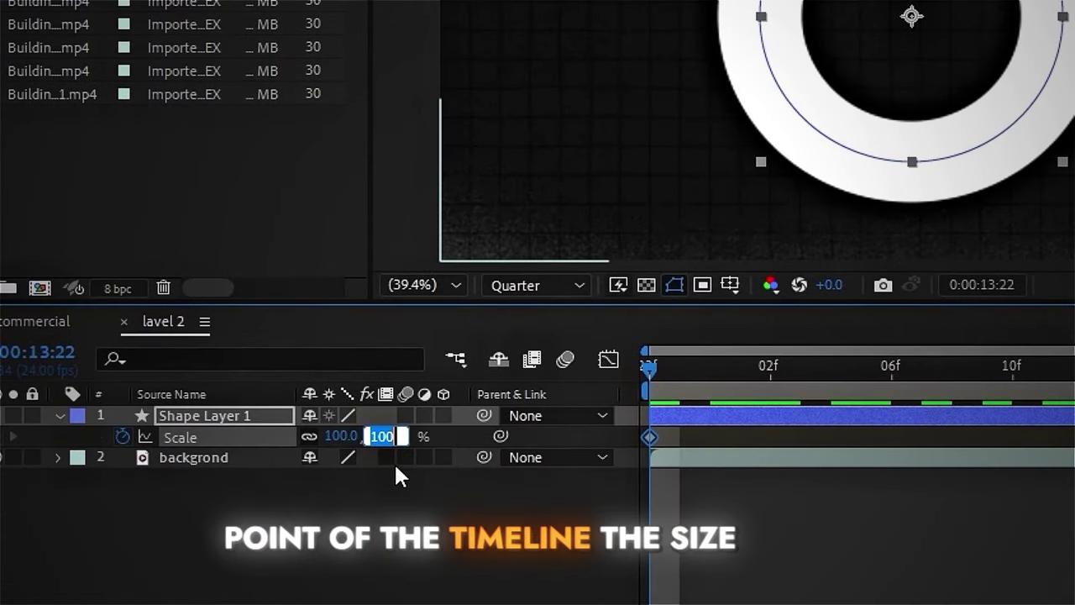
{"action": "type", "text": "0"}
{"action": "key", "text": "Return"}
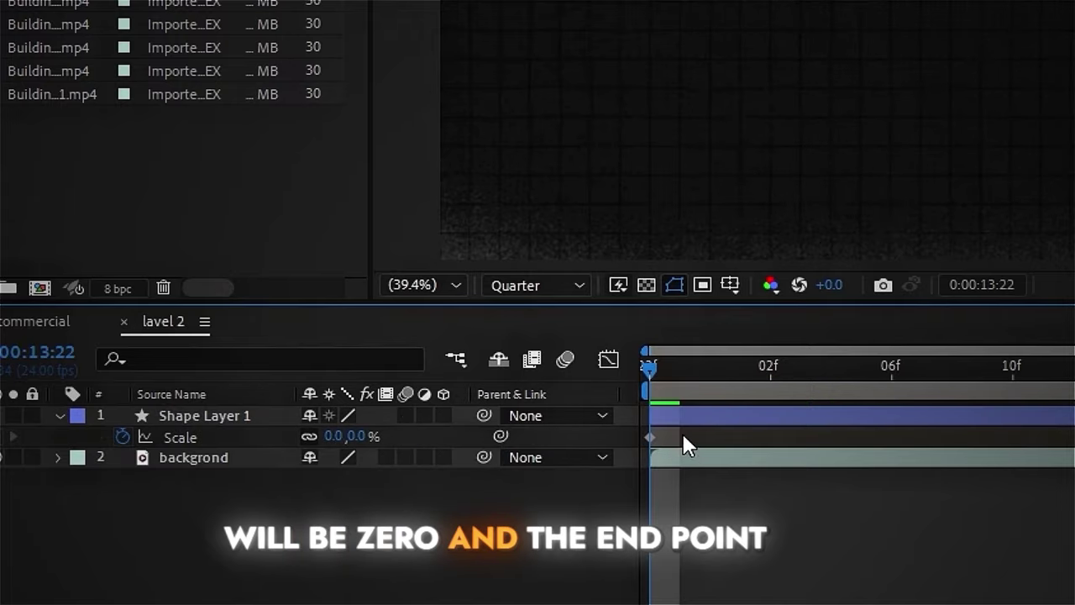
Set Shape Layer 1's scale to 391% at 0:00:15:09 to push the circle beyond the frame
{"action": "left_click_drag", "start_coordinate": [651, 368], "coordinate": [1032, 490]}
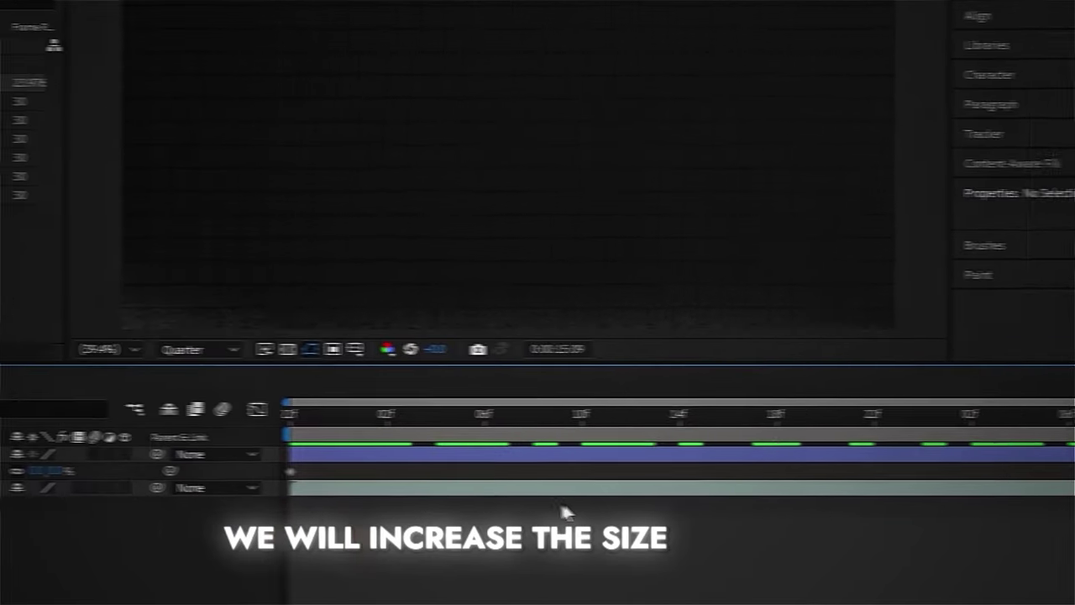
{"action": "left_click_drag", "start_coordinate": [52, 470], "coordinate": [195, 476]}
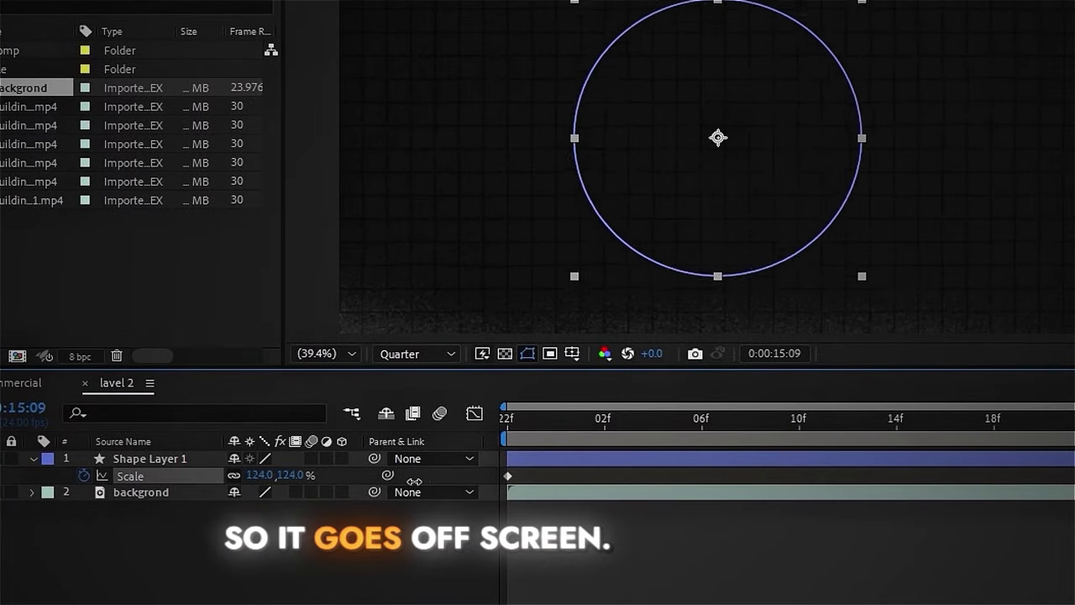
{"action": "left_click_drag", "start_coordinate": [414, 481], "coordinate": [536, 480]}
{"action": "left_click_drag", "start_coordinate": [601, 475], "coordinate": [649, 465]}
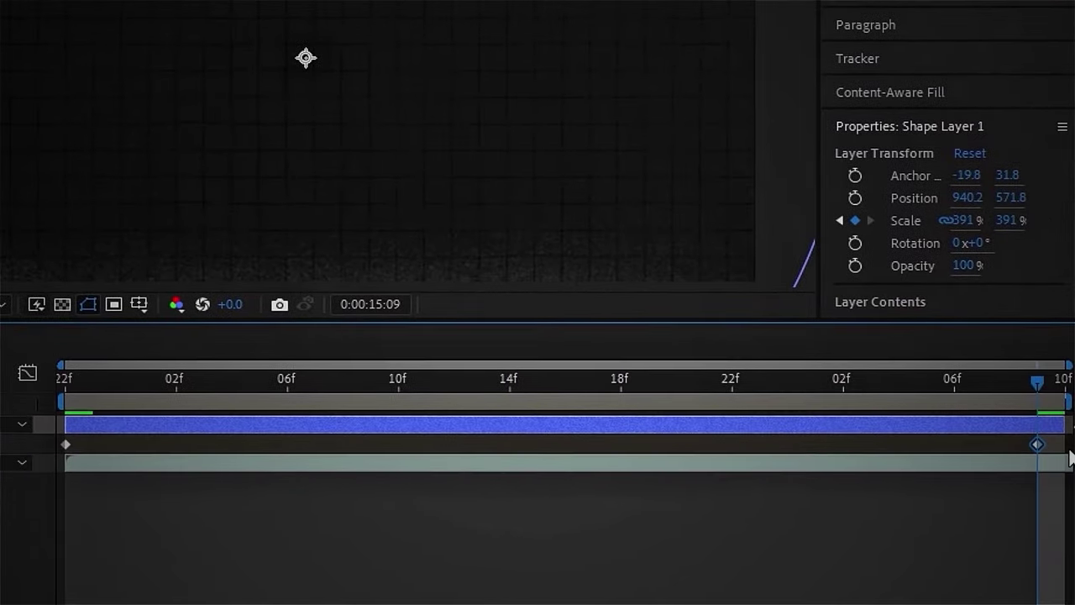
Apply a Flow curve of about 0.24, 0.08, 0.00, 0.92 to both scale keyframes of Shape Layer 1 and scrub through the result
{"action": "left_click_drag", "start_coordinate": [1052, 442], "coordinate": [34, 459]}
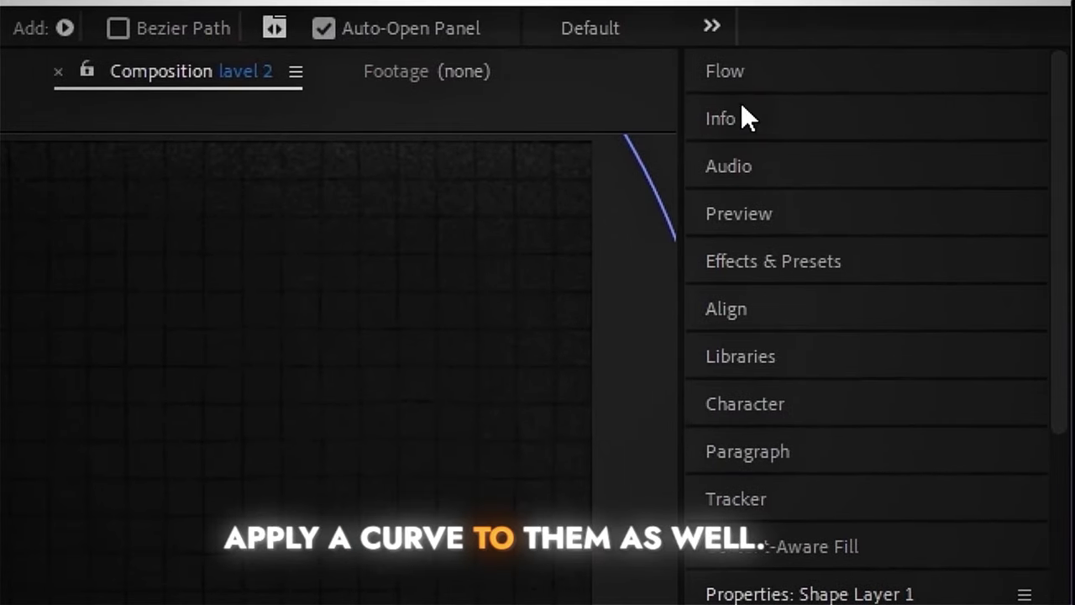
{"action": "left_click", "coordinate": [760, 72]}
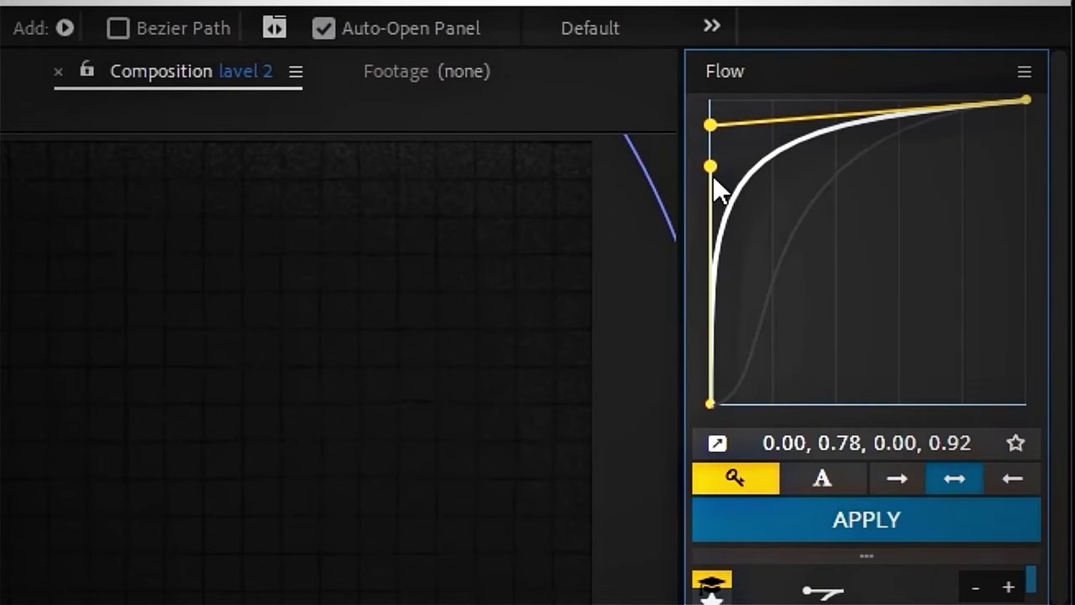
{"action": "left_click_drag", "start_coordinate": [711, 168], "coordinate": [724, 277]}
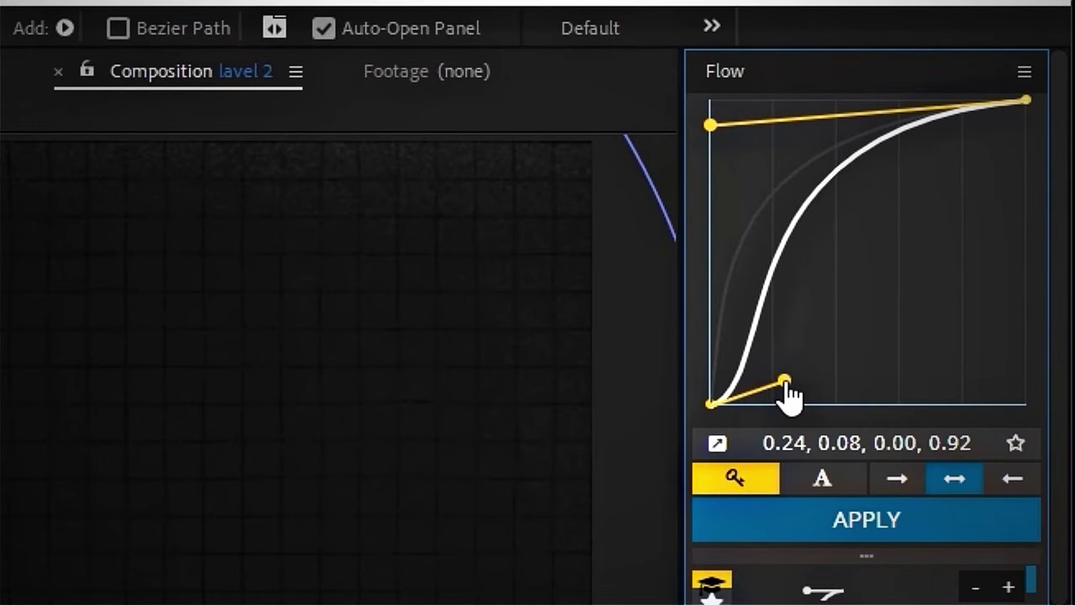
{"action": "left_click", "coordinate": [816, 512]}
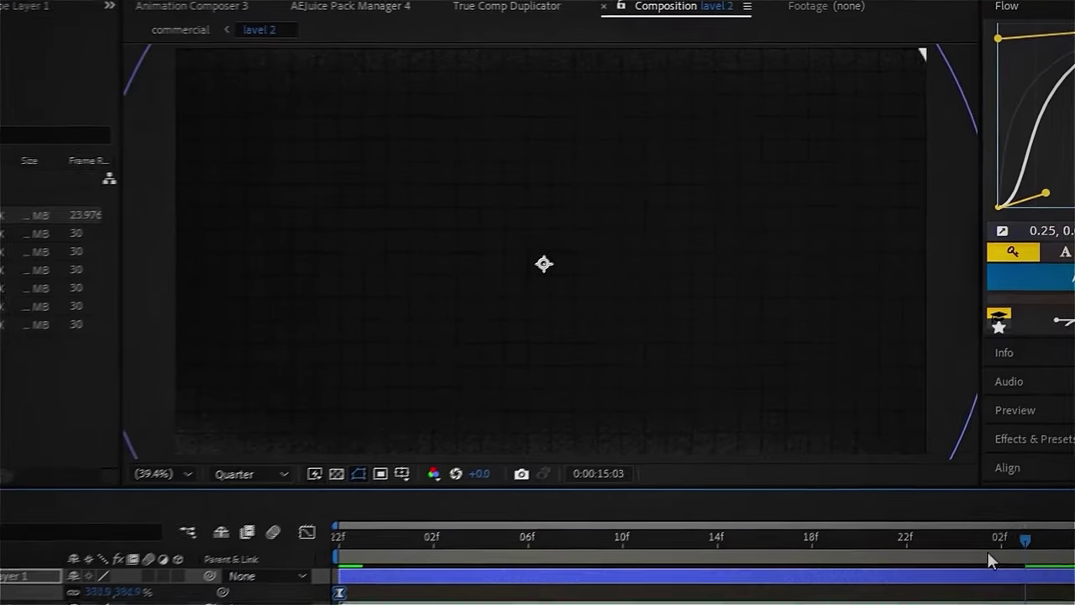
{"action": "left_click_drag", "start_coordinate": [676, 535], "coordinate": [406, 521]}
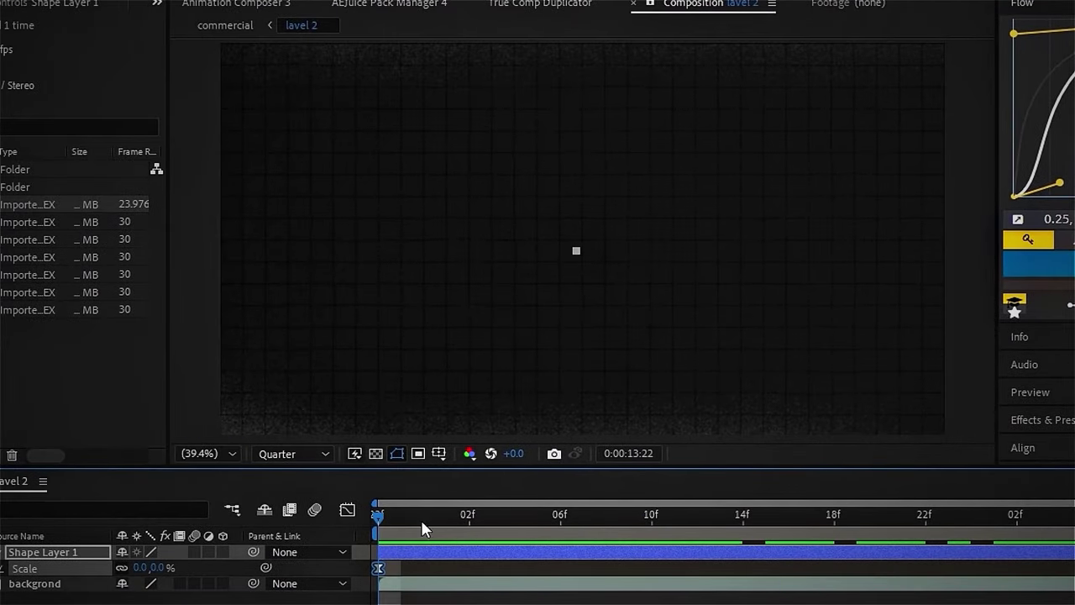
Preview the expanding circle animation from 0:00:13:22 and save the project
{"action": "key", "text": "space"}
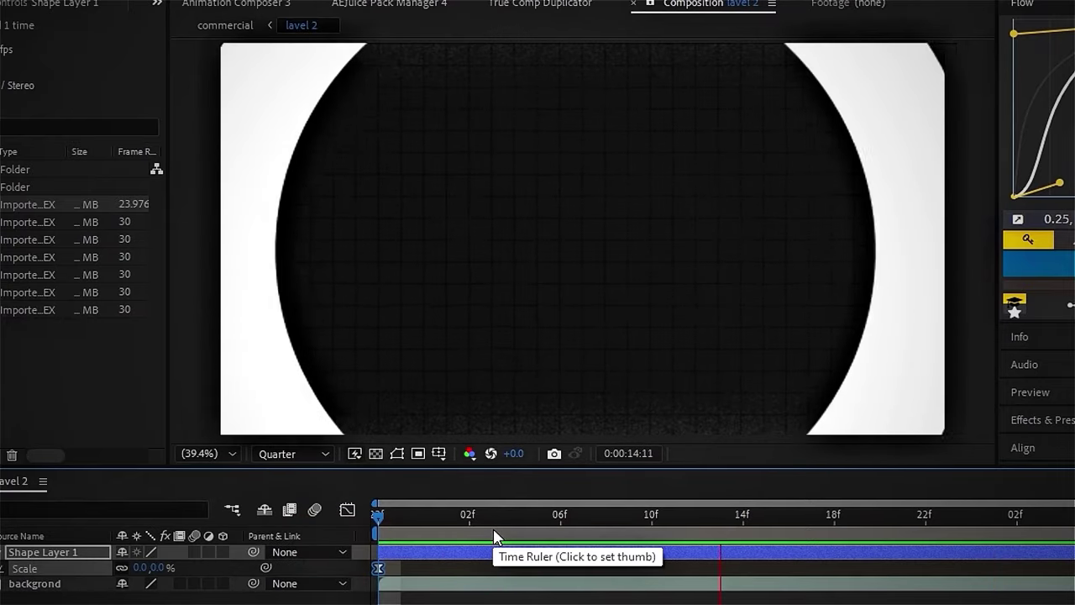
{"action": "left_click", "coordinate": [398, 542]}
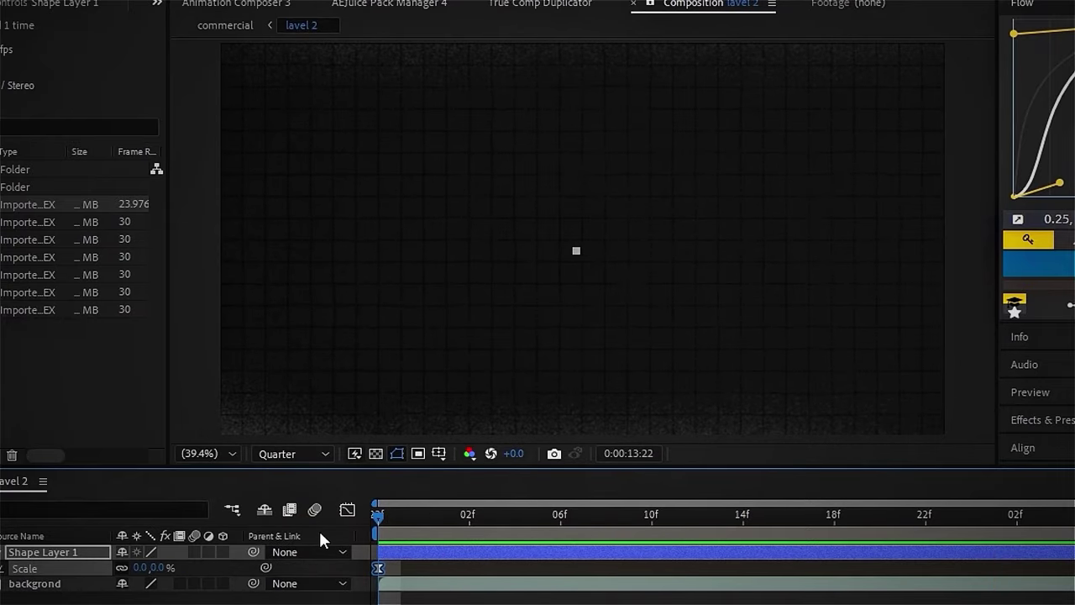
{"action": "key", "text": "ctrl+s"}
{"action": "left_click", "coordinate": [405, 564]}
{"action": "key", "text": "space"}
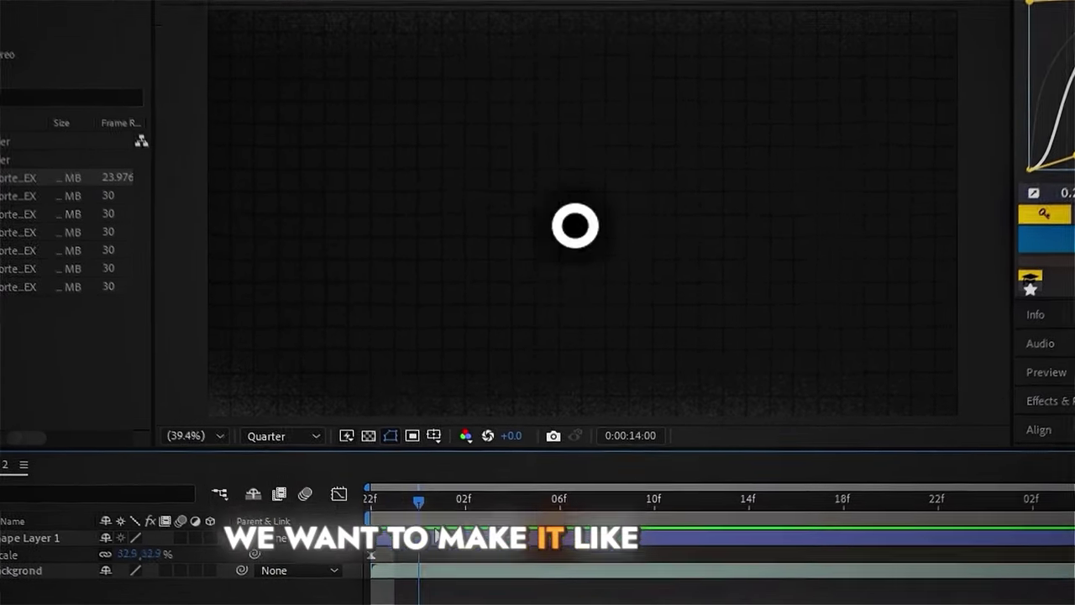
{"action": "key", "text": "space"}
Apply the Turbulent Displace effect to Shape Layer 1 at 0:00:14:03
{"action": "left_click", "coordinate": [489, 542]}
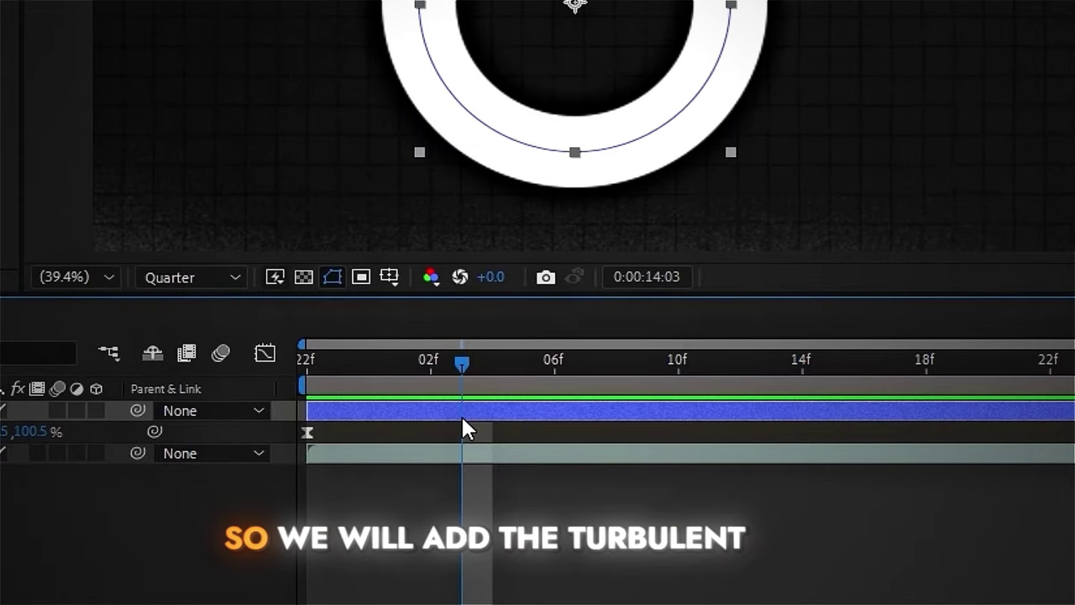
{"action": "key", "text": "ctrl+space"}
{"action": "type", "text": "tur"}
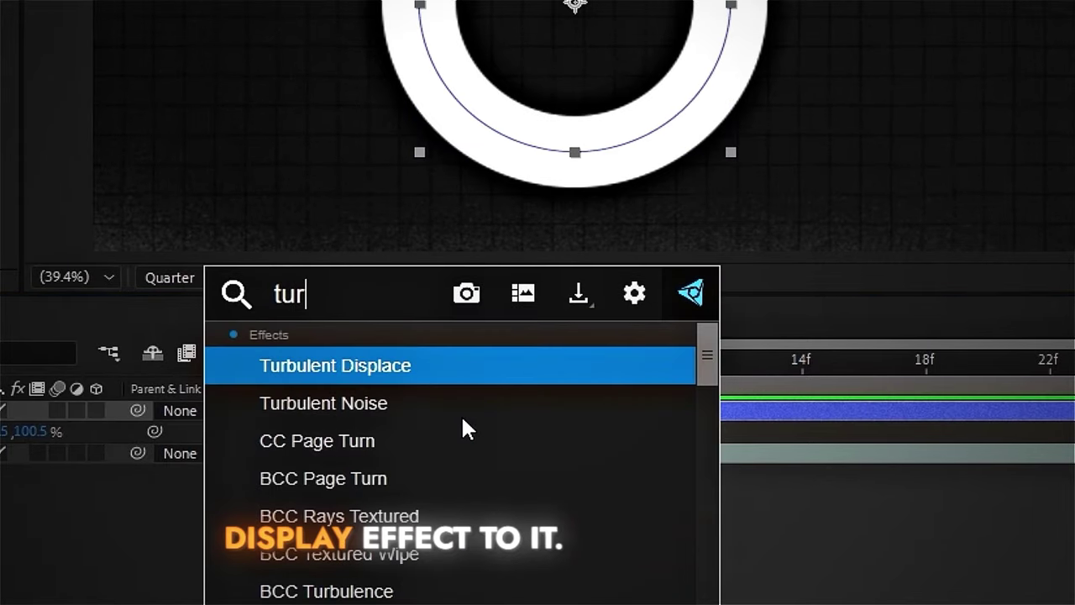
{"action": "key", "text": "Return"}
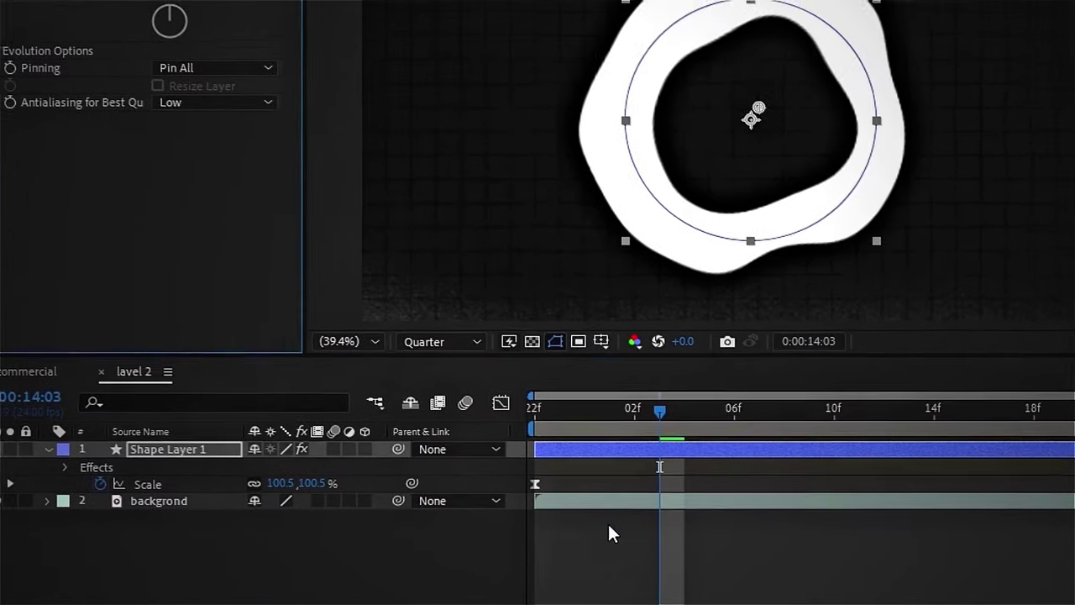
Reduce Shape Layer 1's opacity to 29%
{"action": "left_click", "coordinate": [610, 453]}
{"action": "key", "text": "t"}
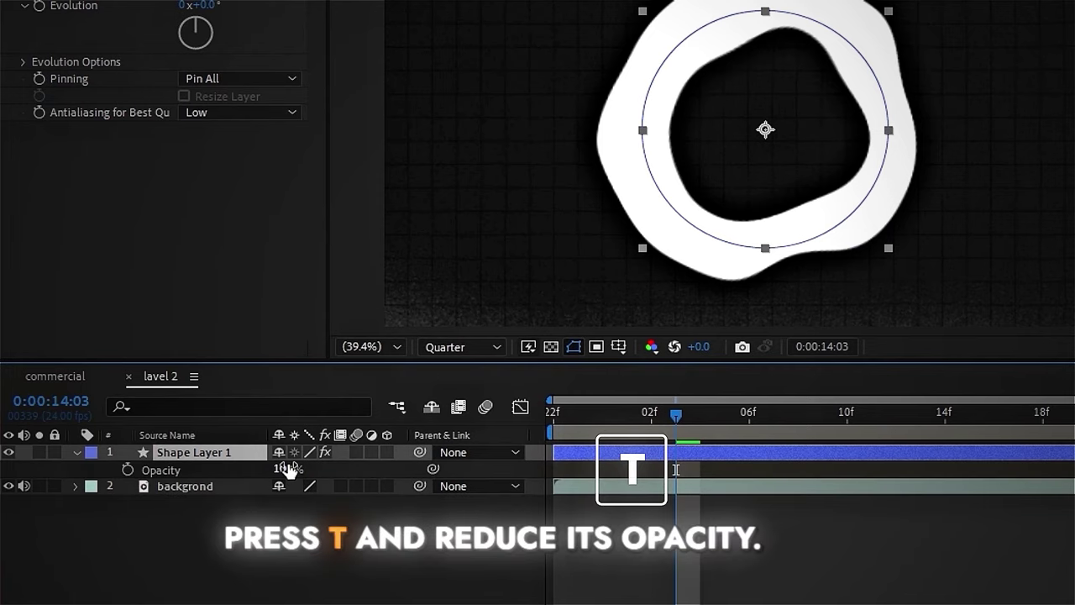
{"action": "left_click_drag", "start_coordinate": [288, 469], "coordinate": [231, 480]}
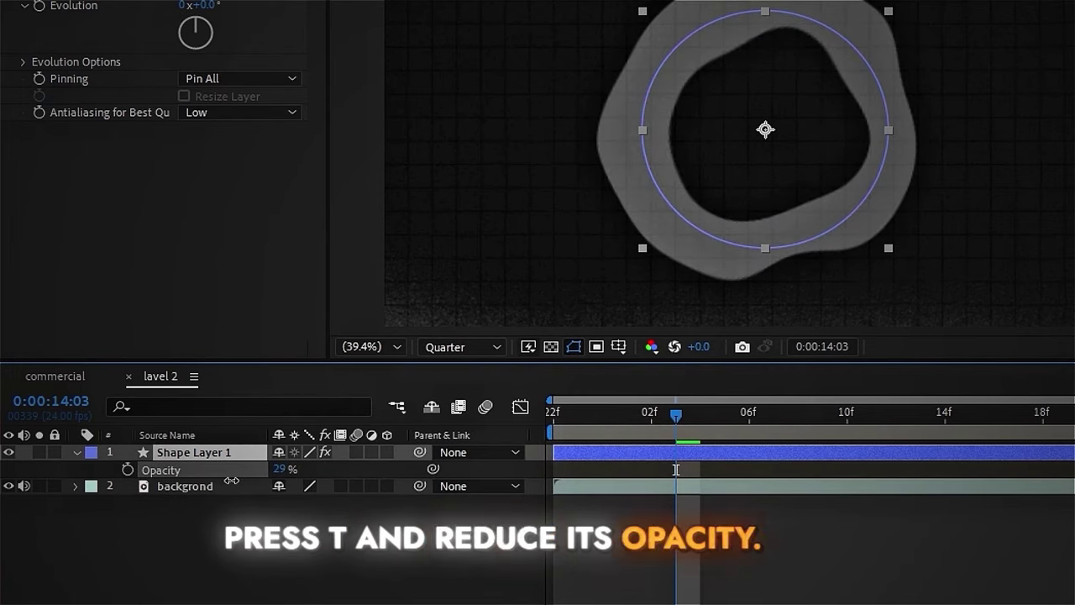
{"action": "left_click", "coordinate": [709, 451]}
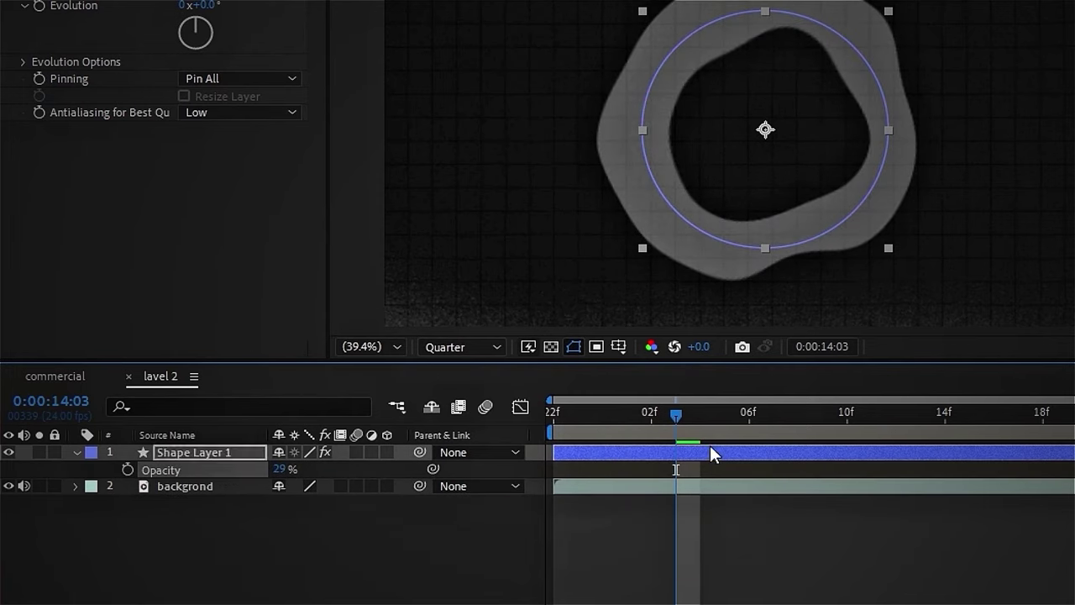
Duplicate the ring layer twice and stagger the copies to start at about 0:00:14:08 and 0:00:14:23
{"action": "left_click_drag", "start_coordinate": [675, 413], "coordinate": [753, 428]}
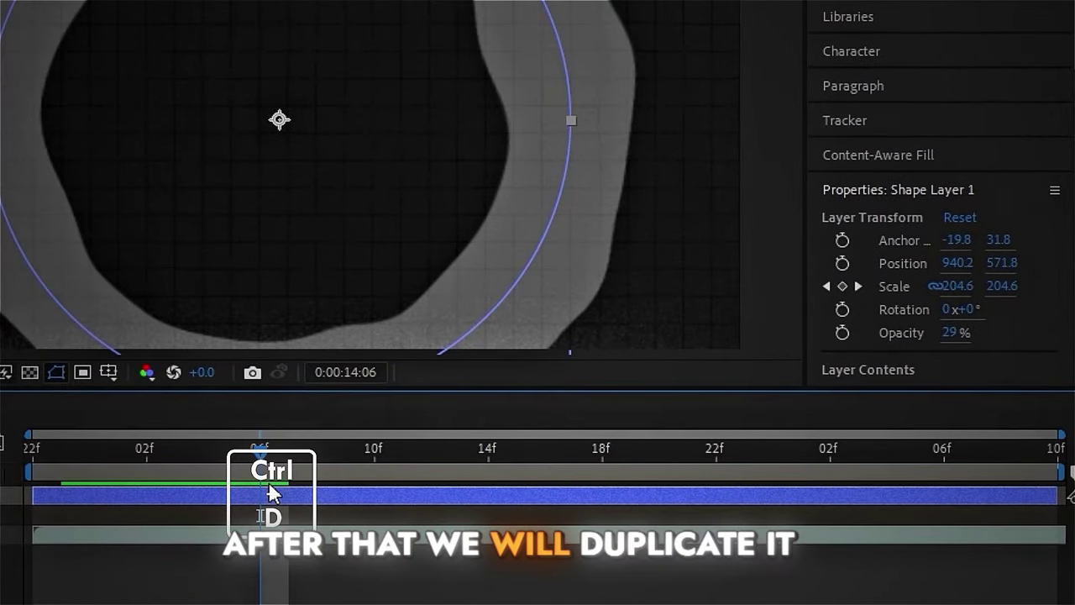
{"action": "key", "text": "ctrl+d"}
{"action": "left_click_drag", "start_coordinate": [270, 495], "coordinate": [460, 508]}
{"action": "left_click_drag", "start_coordinate": [232, 445], "coordinate": [691, 508]}
{"action": "key", "text": "ctrl+d"}
{"action": "left_click_drag", "start_coordinate": [412, 490], "coordinate": [810, 494]}
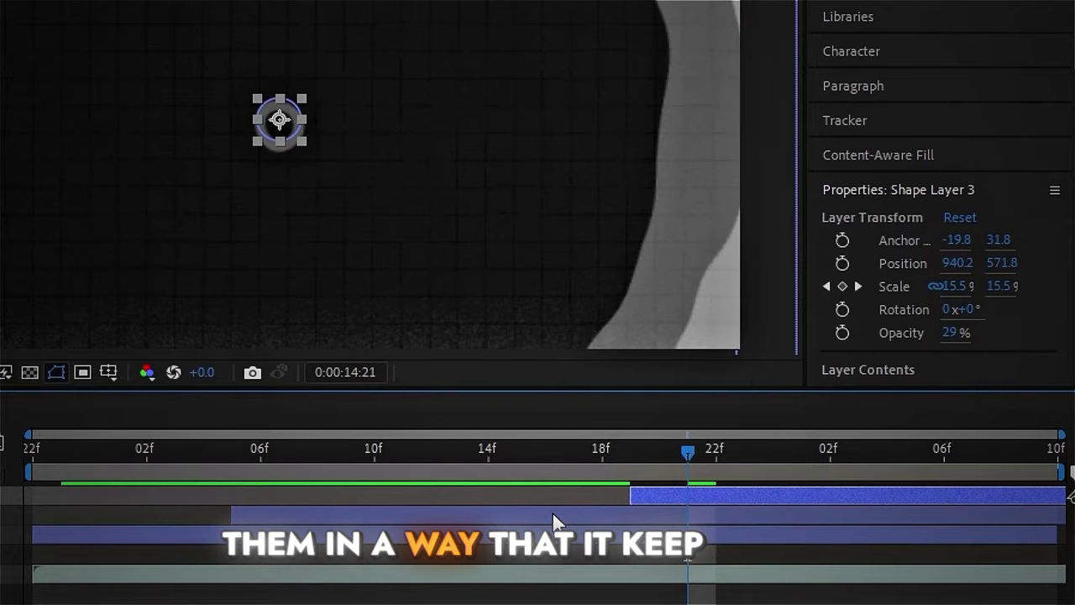
{"action": "left_click_drag", "start_coordinate": [705, 502], "coordinate": [824, 503]}
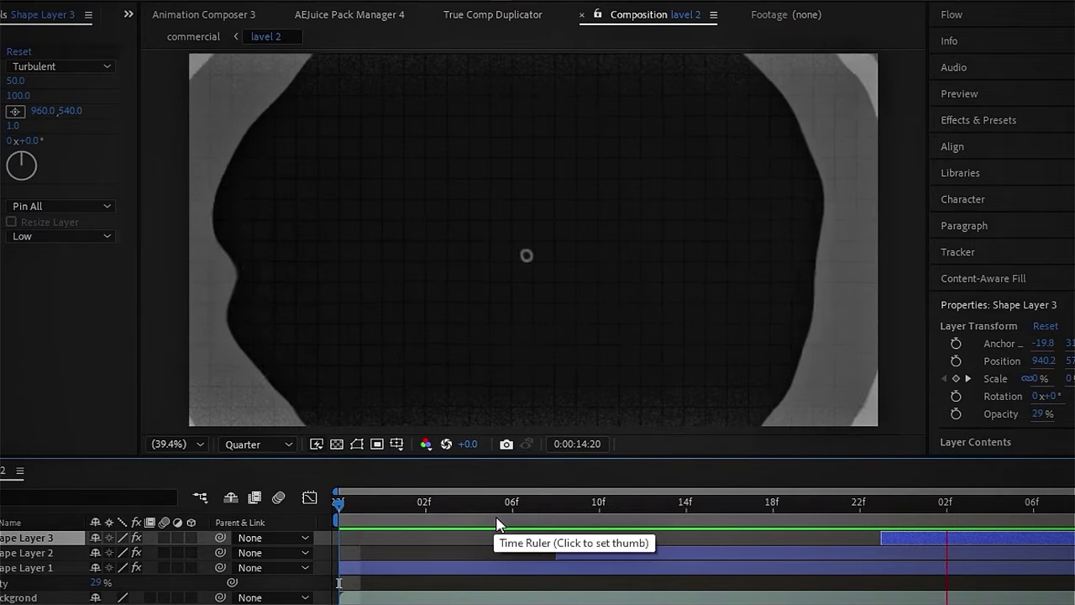
Finish previewing the staggered rings, return to 0:00:13:22 and save the project
{"action": "left_click", "coordinate": [347, 525]}
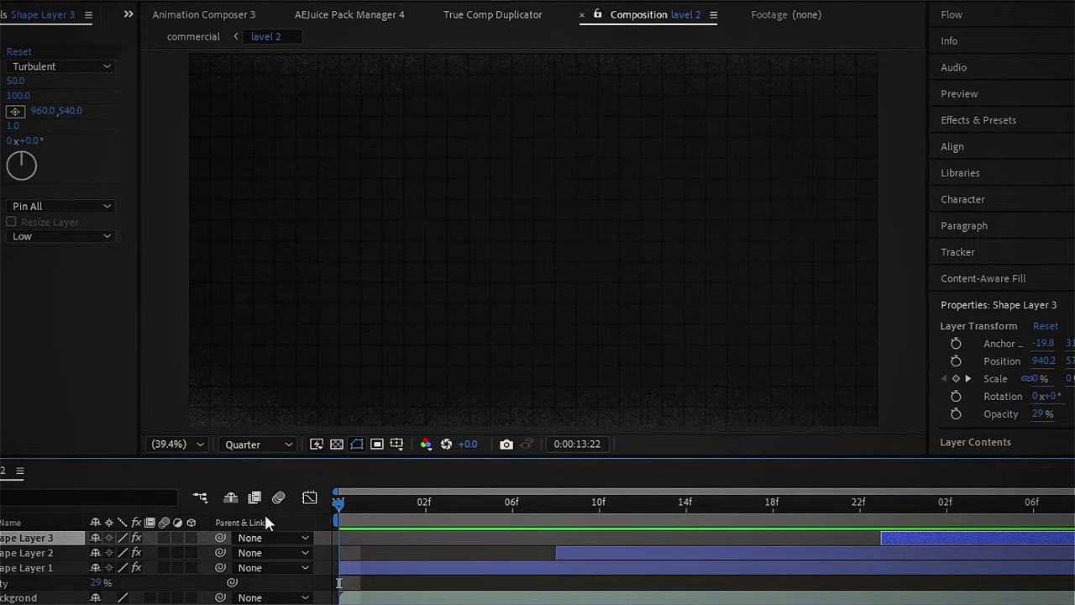
{"action": "key", "text": "ctrl+s"}
{"action": "left_click", "coordinate": [451, 583]}
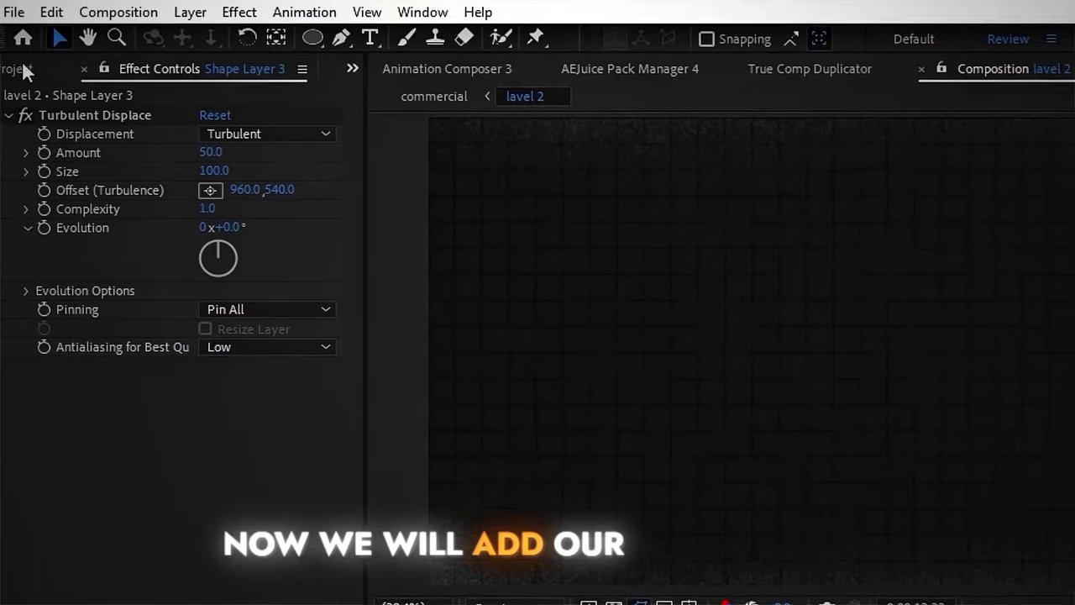
Add the six Buildings clips to the lavel 2 composition above the shape layers
{"action": "left_click", "coordinate": [26, 69]}
{"action": "left_click", "coordinate": [89, 332]}
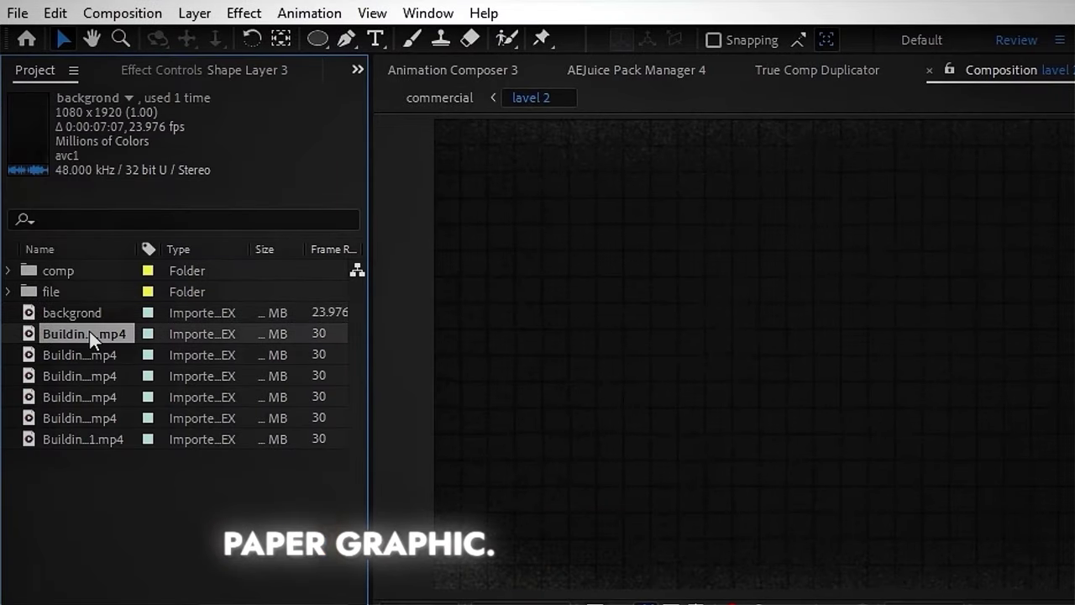
{"action": "left_click", "coordinate": [93, 437], "text": "shift"}
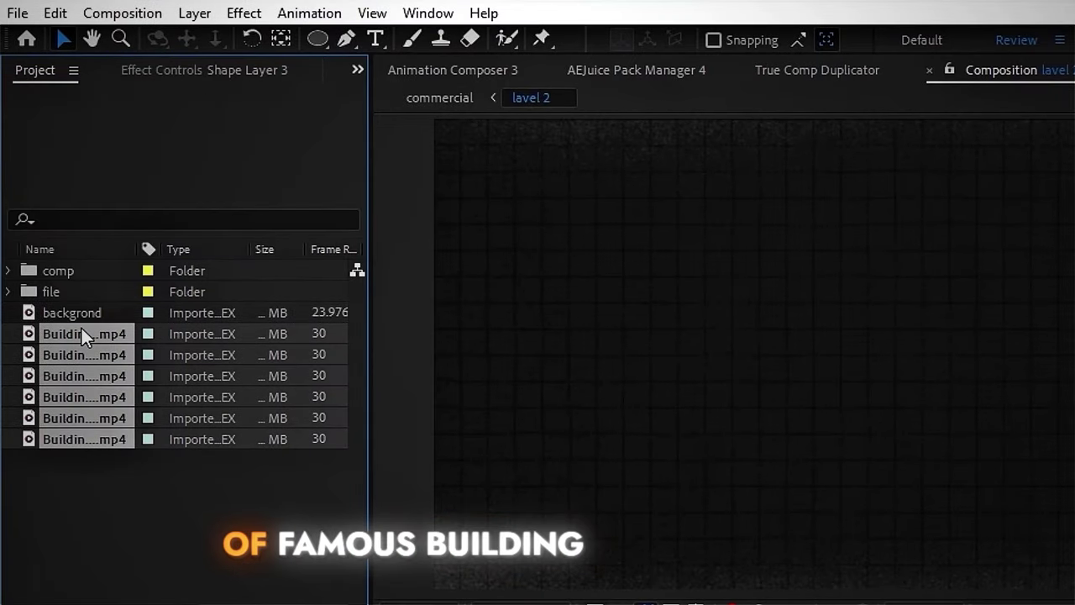
{"action": "left_click_drag", "start_coordinate": [81, 334], "coordinate": [217, 604]}
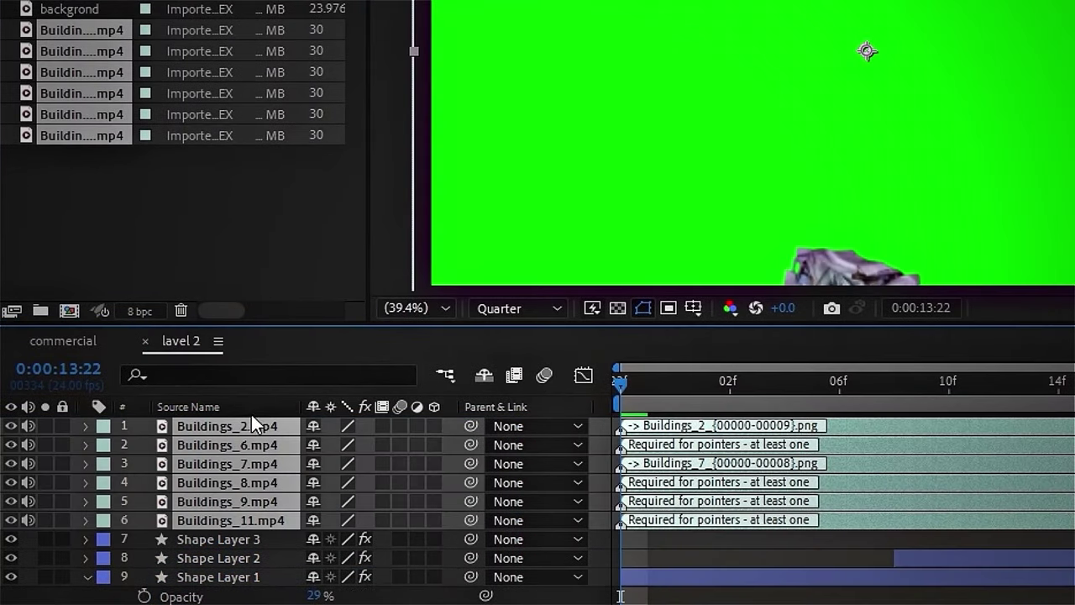
Delete all markers from the Buildings layers and hide every one except Buildings_2.mp4, with the playhead at 0:00:14:18
{"action": "right_click", "coordinate": [630, 442]}
{"action": "left_click", "coordinate": [697, 341]}
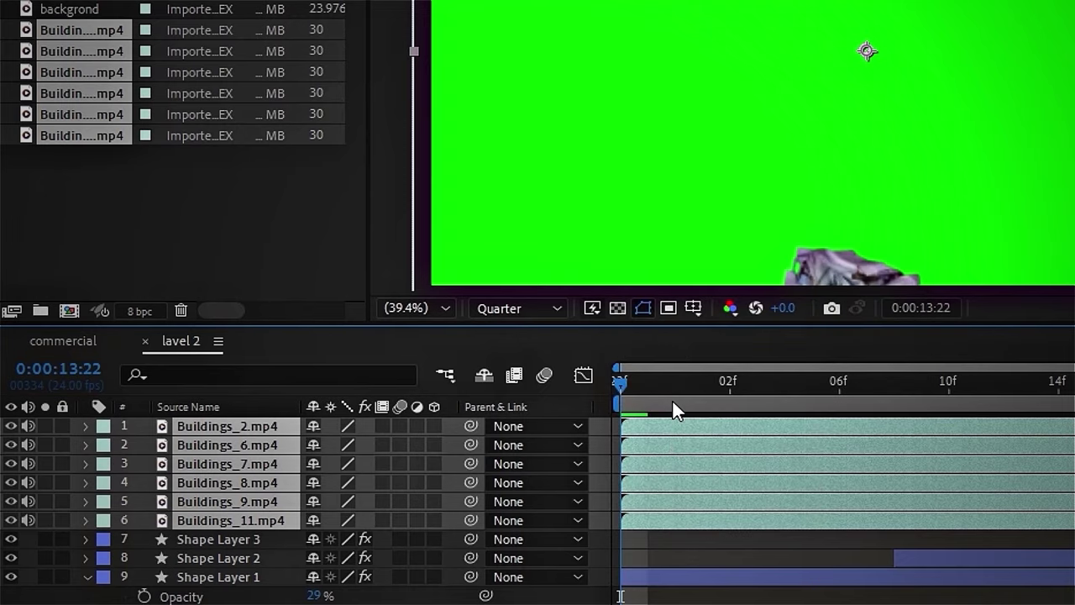
{"action": "key", "text": "ctrl+shift+a"}
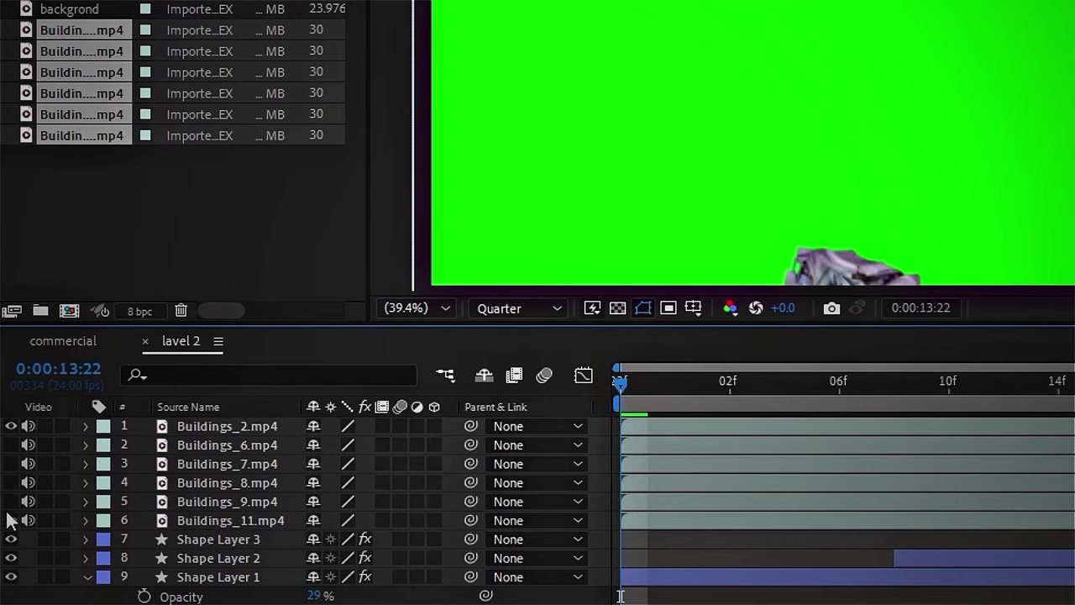
{"action": "left_click_drag", "start_coordinate": [634, 402], "coordinate": [1074, 412]}
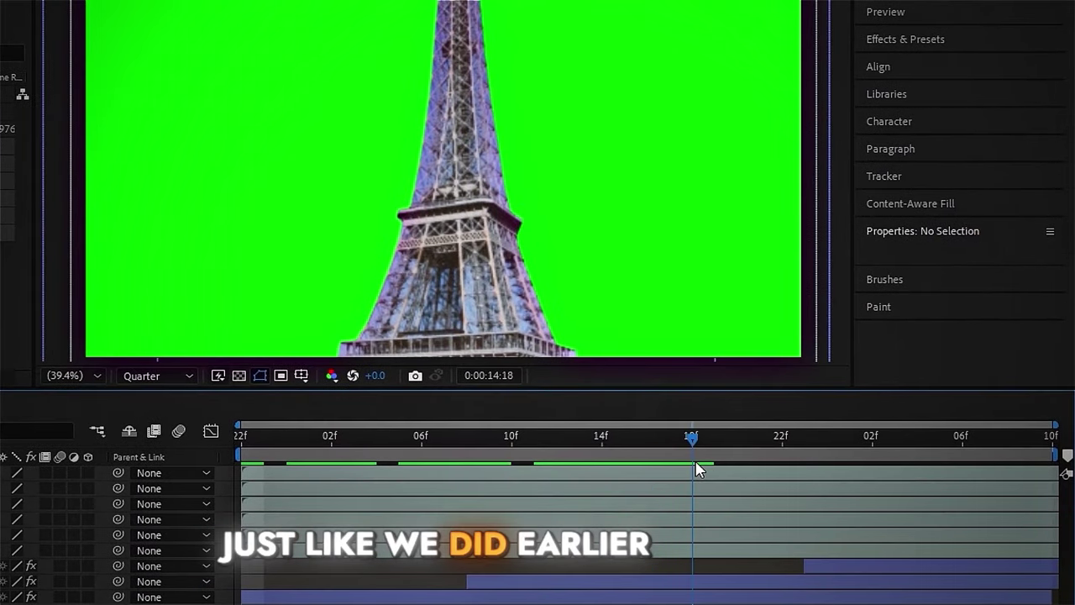
Key out the green background of Buildings_2.mp4 with the Color Range effect and collapse its settings
{"action": "left_click", "coordinate": [704, 476]}
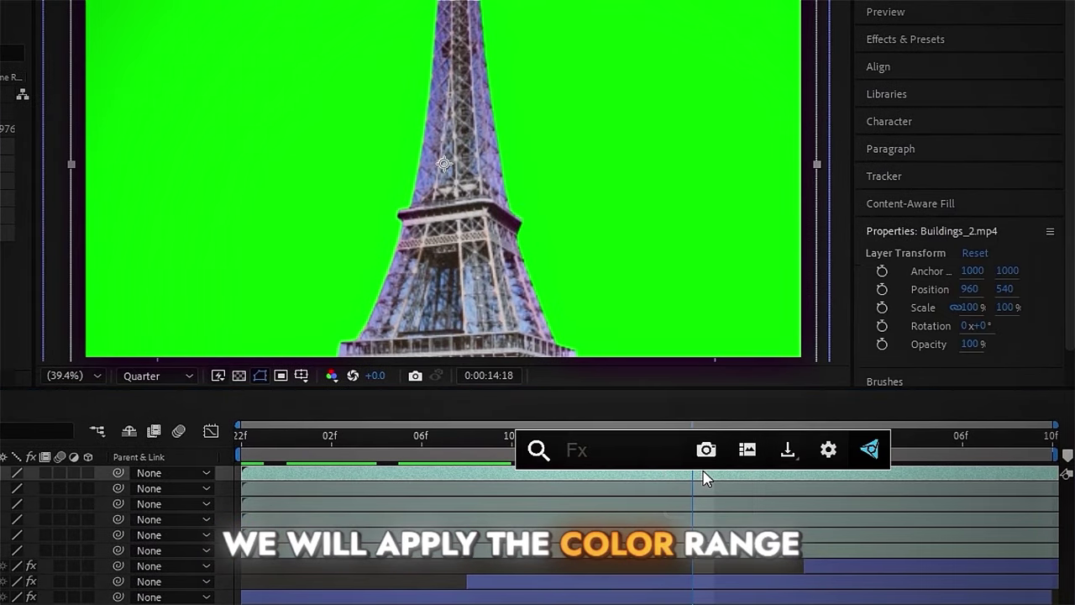
{"action": "type", "text": "color "}
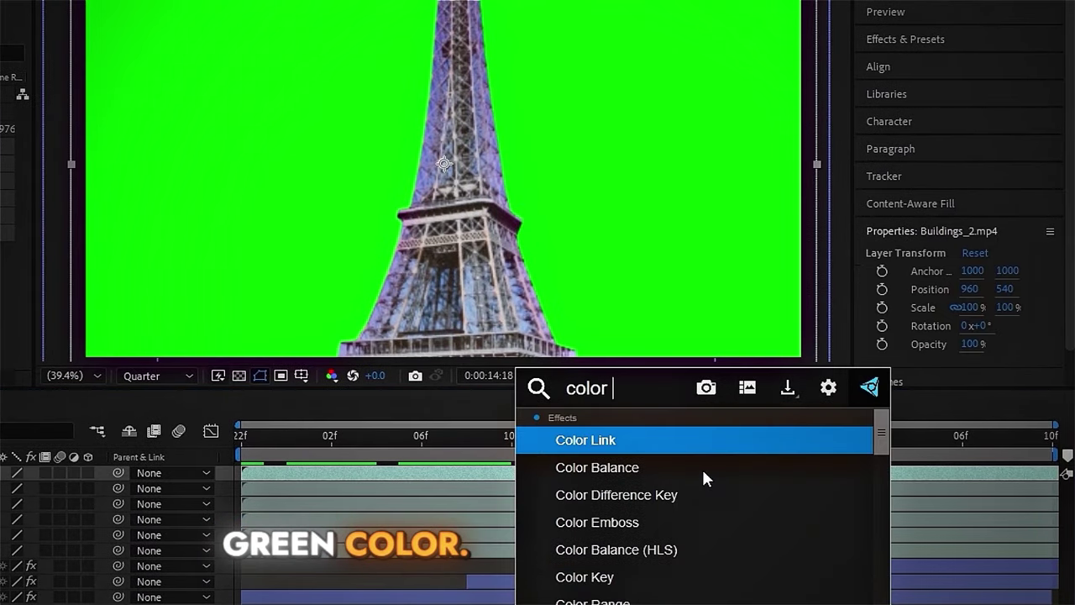
{"action": "type", "text": "r"}
{"action": "key", "text": "Return"}
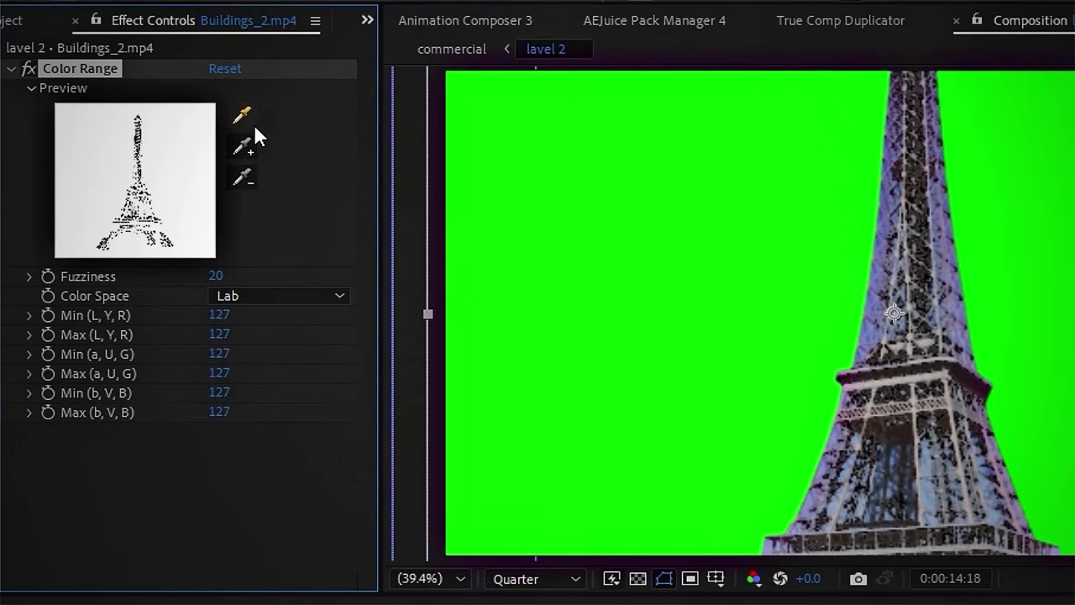
{"action": "left_click", "coordinate": [830, 232]}
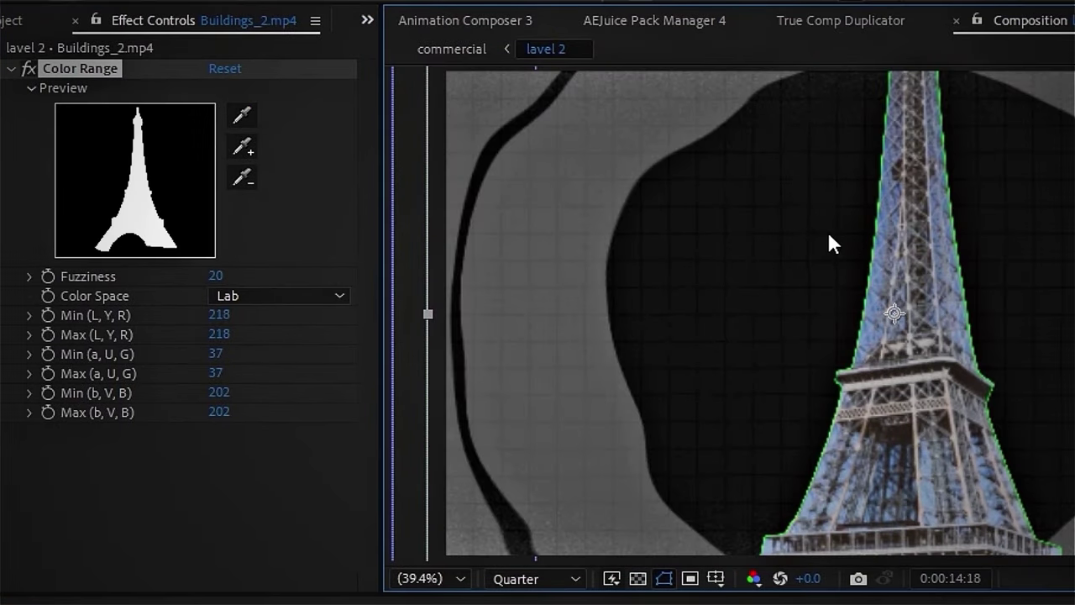
{"action": "left_click", "coordinate": [13, 73]}
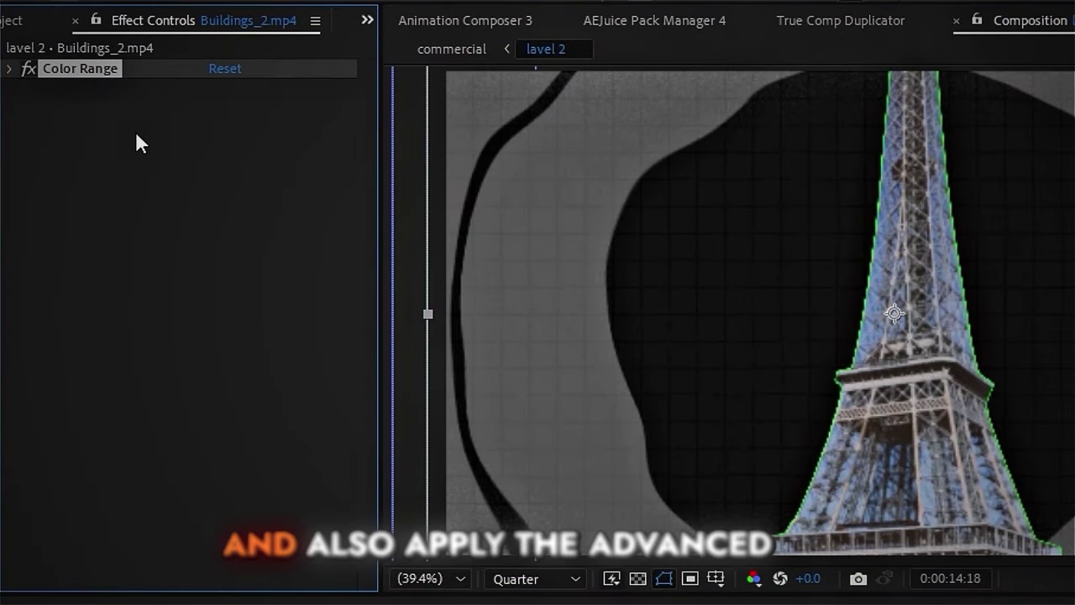
Apply the Advanced Spill Suppressor effect to Buildings_2.mp4 and collapse its settings
{"action": "key", "text": "ctrl+space"}
{"action": "type", "text": "adv"}
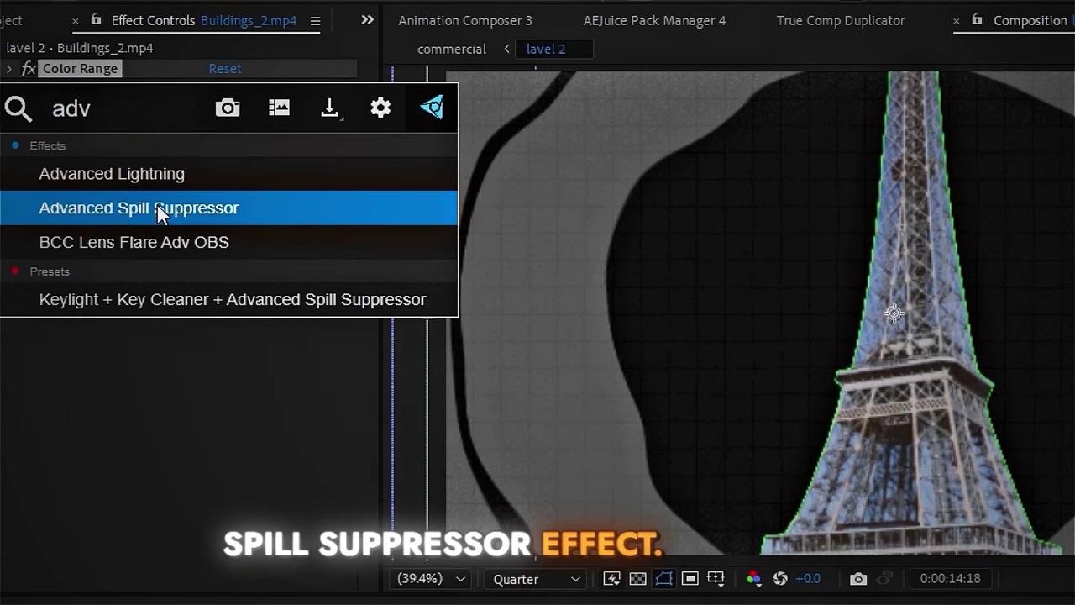
{"action": "left_click", "coordinate": [157, 210]}
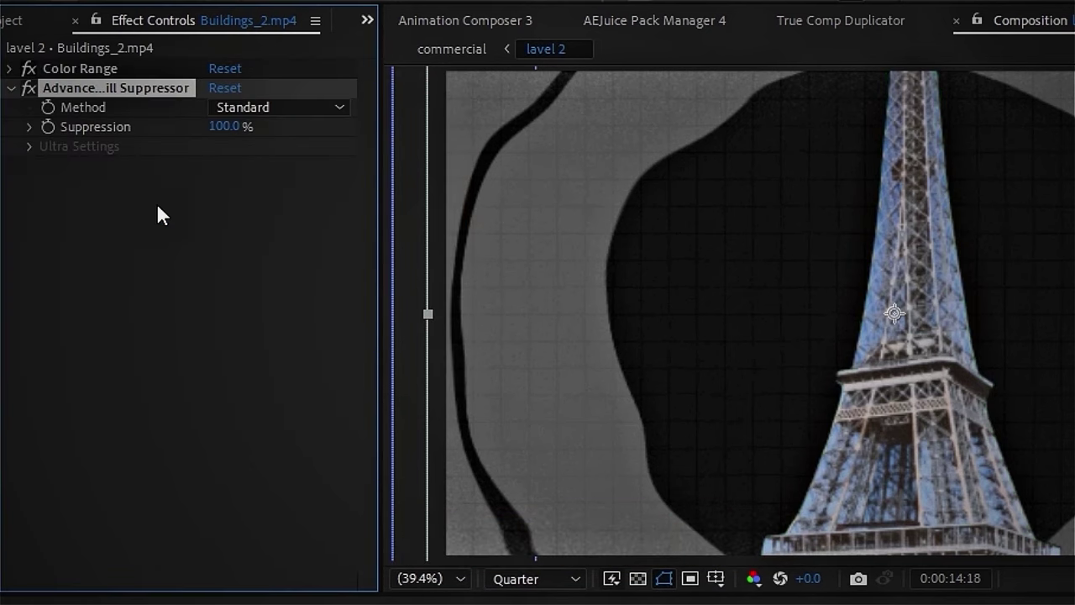
{"action": "left_click", "coordinate": [9, 89]}
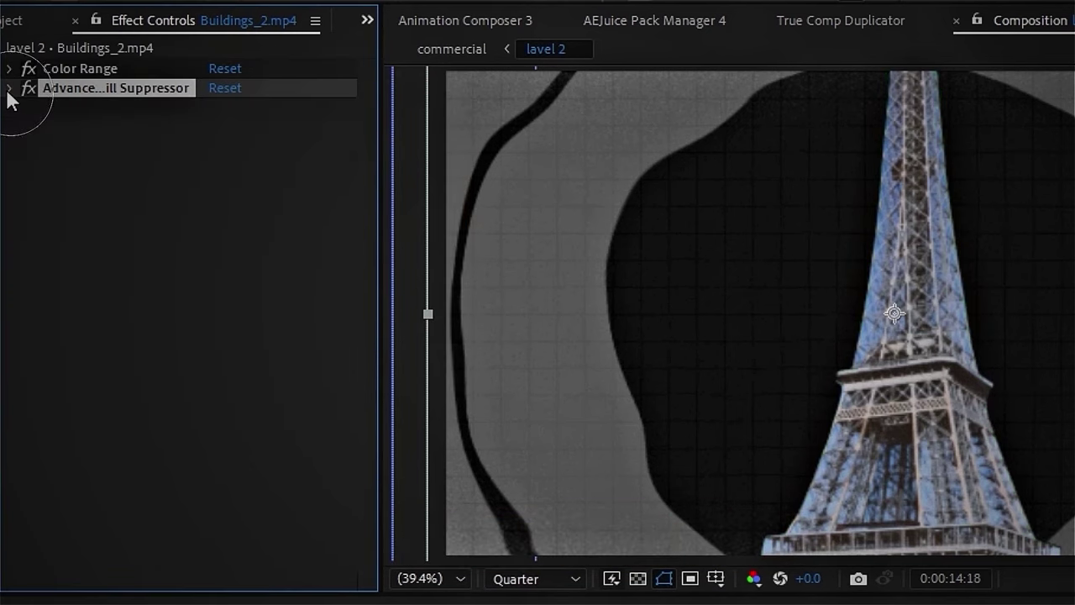
Copy both keying effects from Buildings_2.mp4, show the other Buildings layers and paste the effects onto all five
{"action": "right_click", "coordinate": [74, 76]}
{"action": "left_click", "coordinate": [132, 149]}
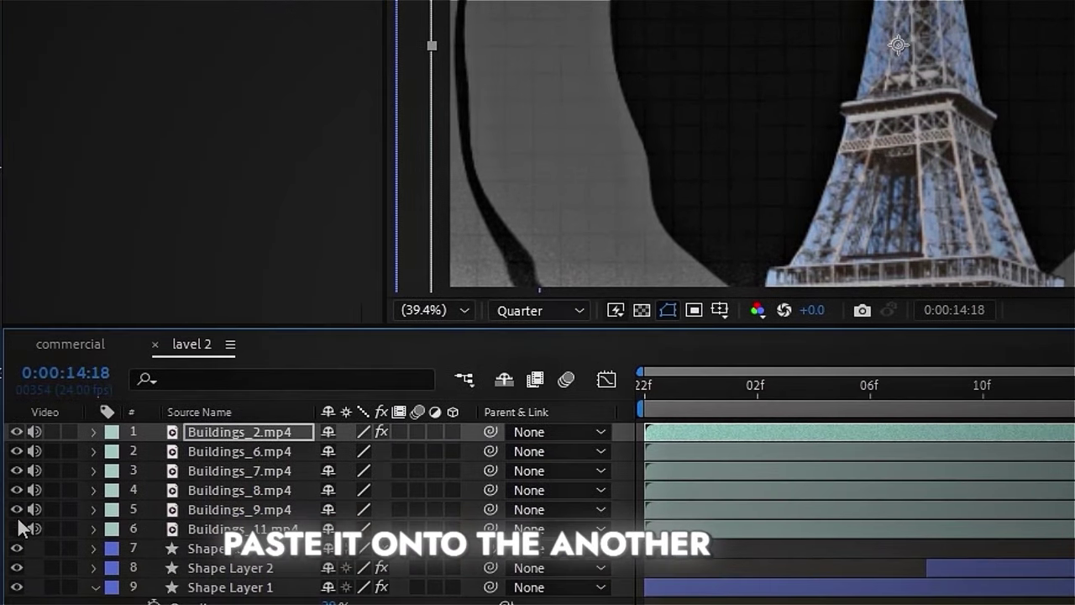
{"action": "left_click", "coordinate": [17, 548]}
{"action": "left_click", "coordinate": [800, 448]}
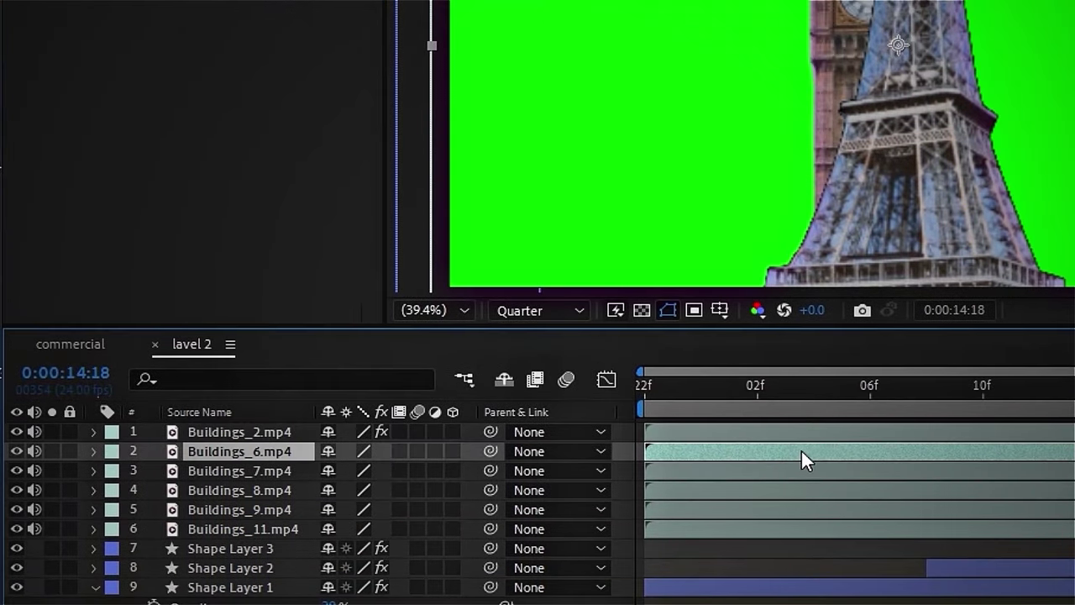
{"action": "left_click", "coordinate": [815, 532], "text": "shift"}
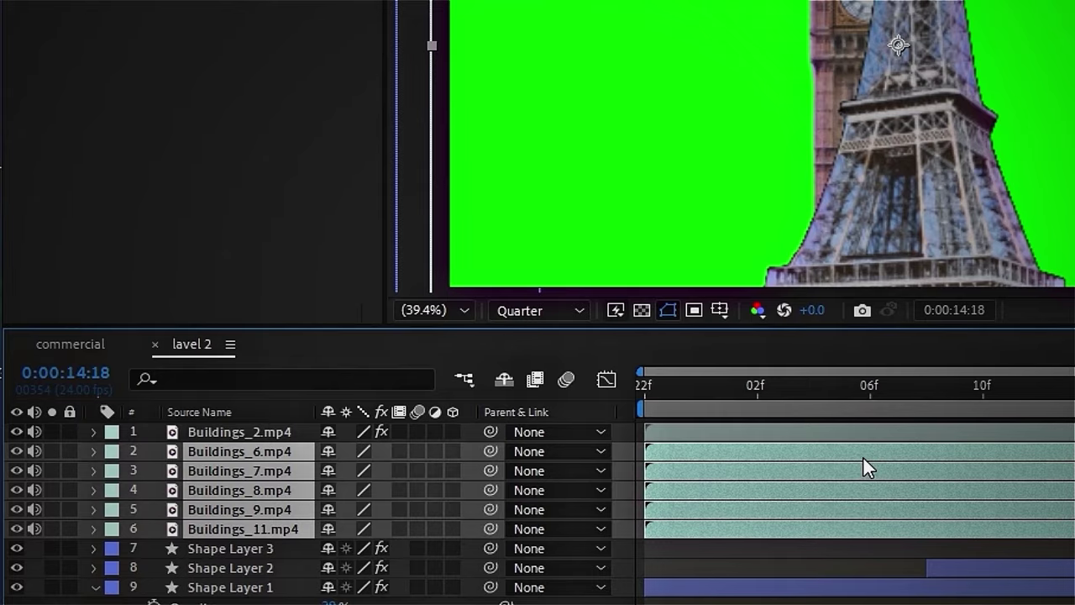
{"action": "key", "text": "ctrl+v"}
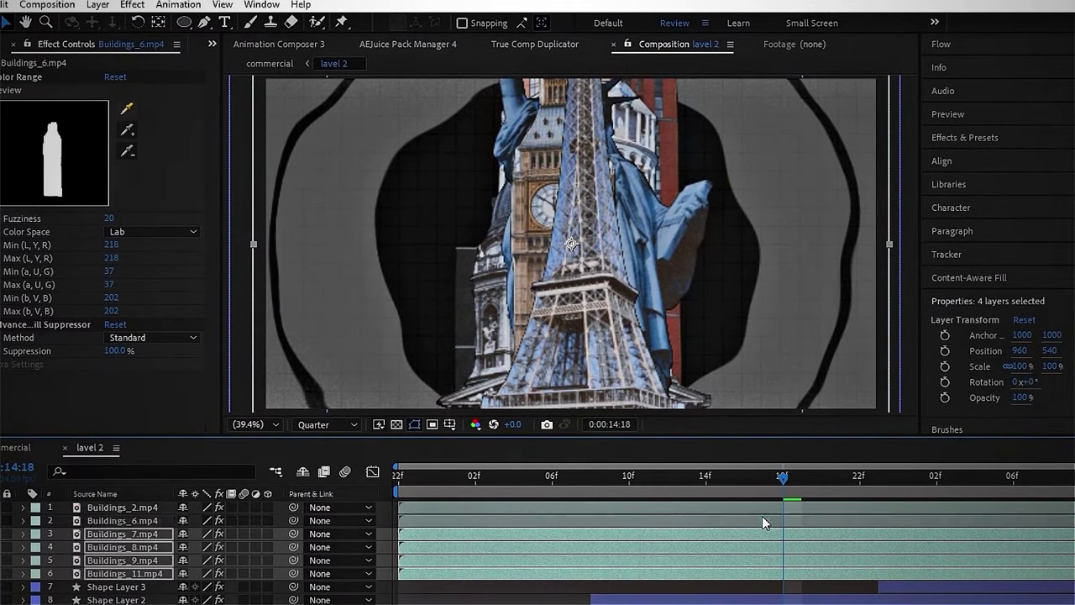
Select all the Buildings layers together and scale them down within the frame
{"action": "left_click", "coordinate": [763, 508], "text": "ctrl"}
{"action": "left_click", "coordinate": [763, 516], "text": "ctrl"}
{"action": "left_click_drag", "start_coordinate": [889, 244], "coordinate": [691, 301]}
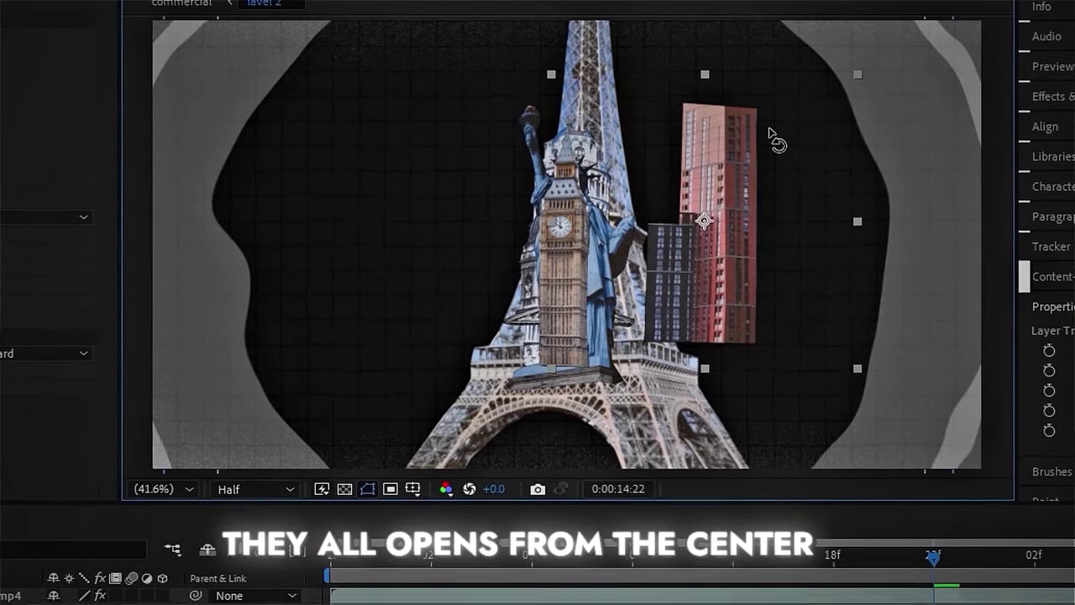
Rotate and move the red tower block to fan out right of the Eiffel Tower and the Leaning Tower of Pisa to the left
{"action": "left_click_drag", "start_coordinate": [769, 132], "coordinate": [874, 291]}
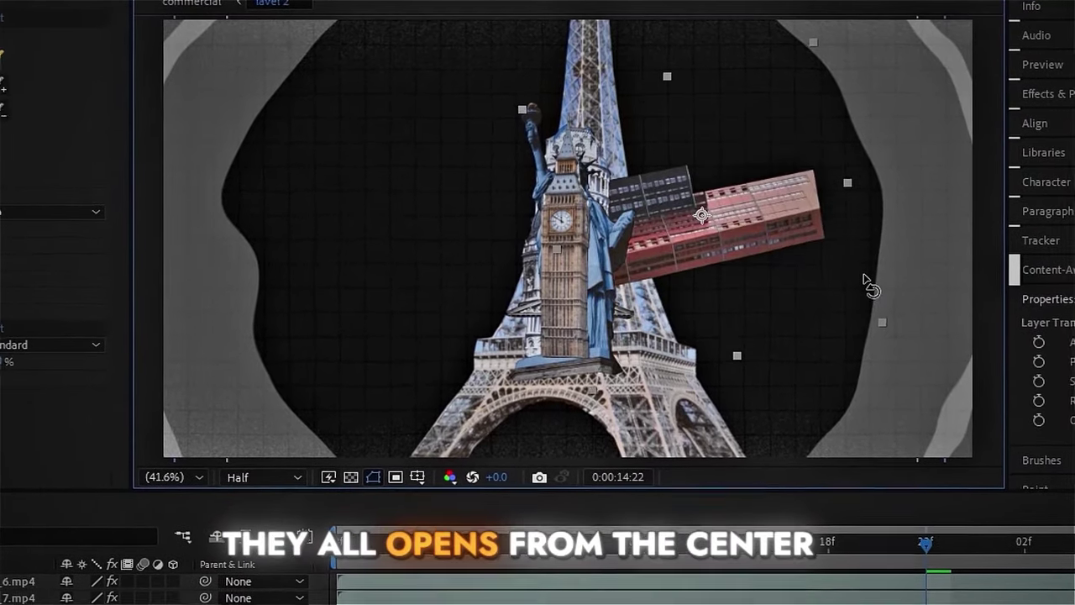
{"action": "key", "text": "v"}
{"action": "left_click_drag", "start_coordinate": [784, 238], "coordinate": [852, 243]}
{"action": "left_click", "coordinate": [616, 355]}
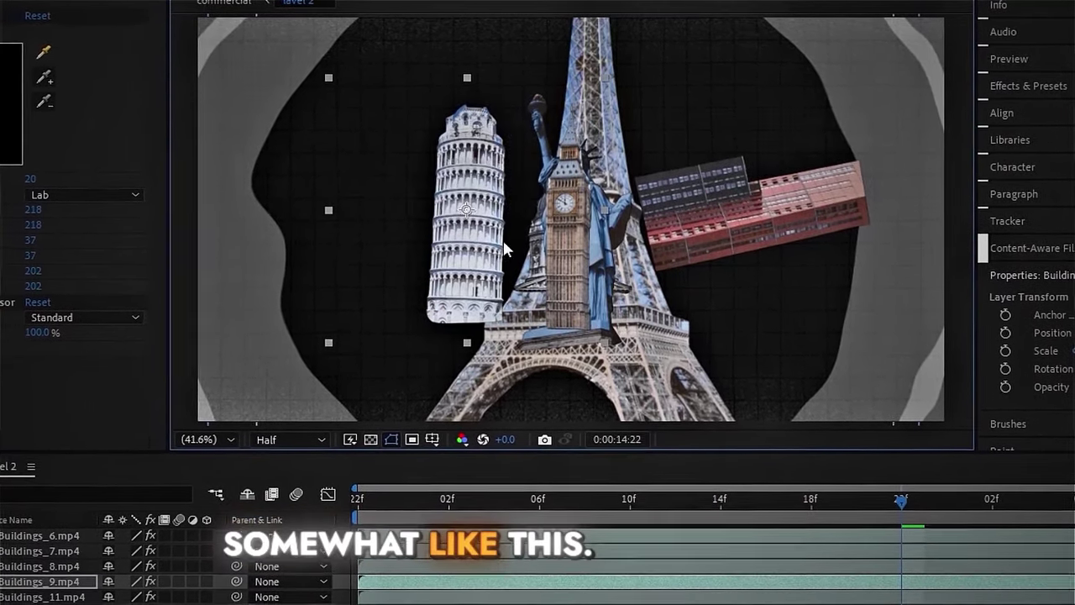
{"action": "left_click_drag", "start_coordinate": [503, 241], "coordinate": [417, 159]}
Raise the domed building behind the centre and move and tilt the Statue of Liberty toward the upper right
{"action": "left_click", "coordinate": [873, 542]}
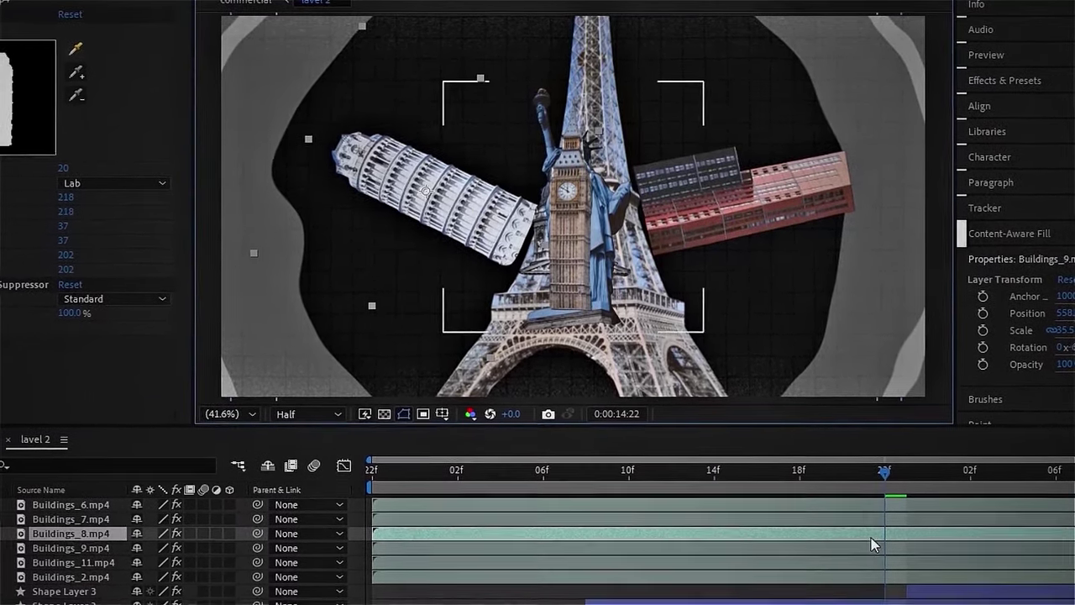
{"action": "left_click_drag", "start_coordinate": [589, 204], "coordinate": [613, 73]}
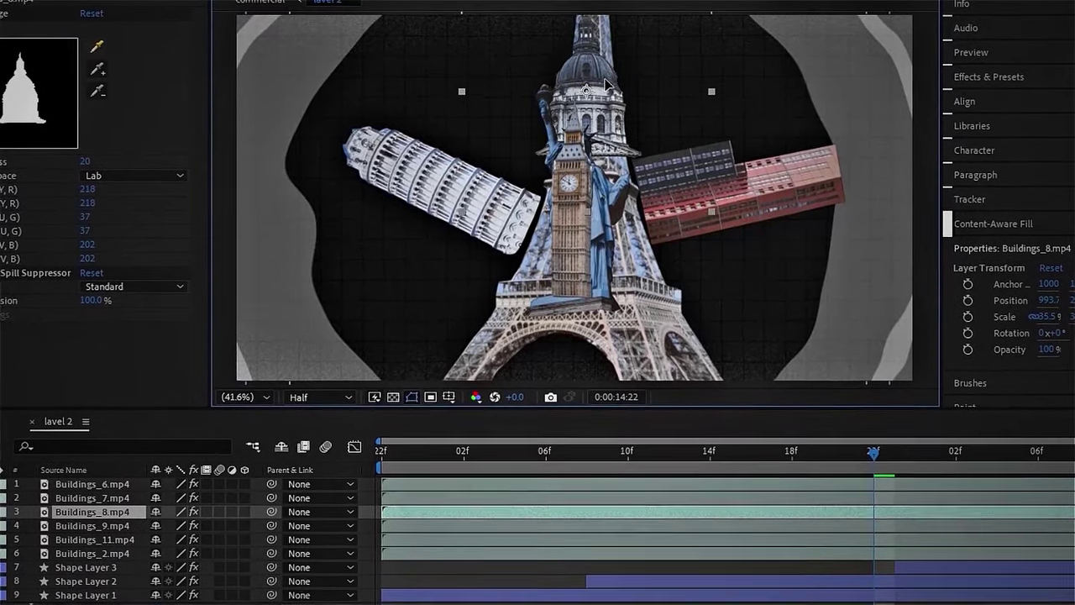
{"action": "left_click", "coordinate": [869, 502]}
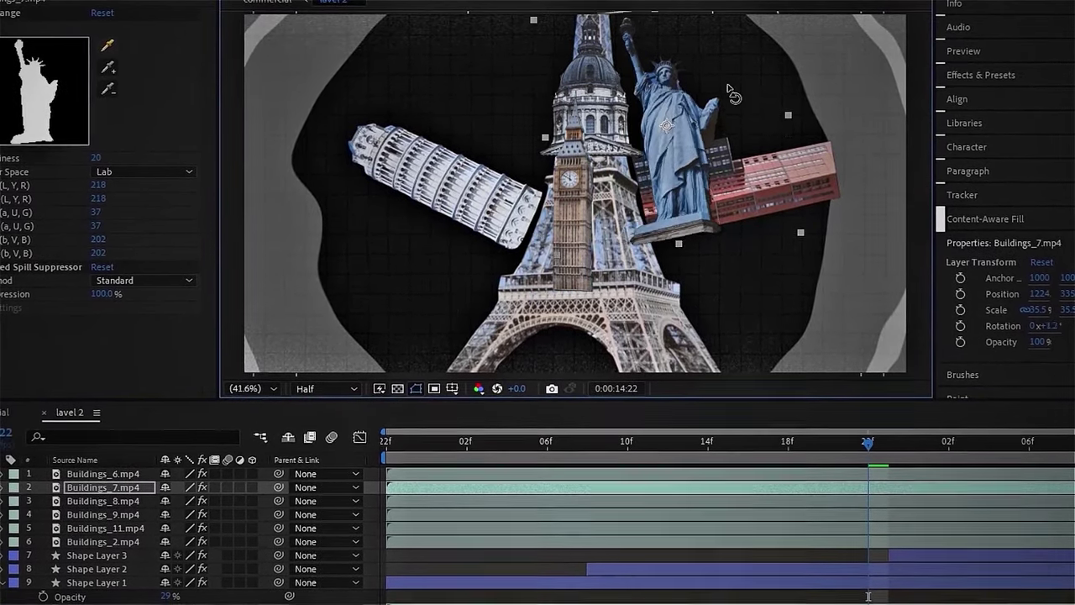
{"action": "left_click_drag", "start_coordinate": [727, 85], "coordinate": [692, 120]}
{"action": "key", "text": "v"}
Move and tilt the Big Ben layer toward the upper left, between the Leaning Tower and the dome, and deselect it
{"action": "left_click", "coordinate": [587, 256]}
{"action": "left_click_drag", "start_coordinate": [587, 256], "coordinate": [447, 116]}
{"action": "key", "text": "w"}
{"action": "key", "text": "v"}
{"action": "left_click", "coordinate": [655, 543]}
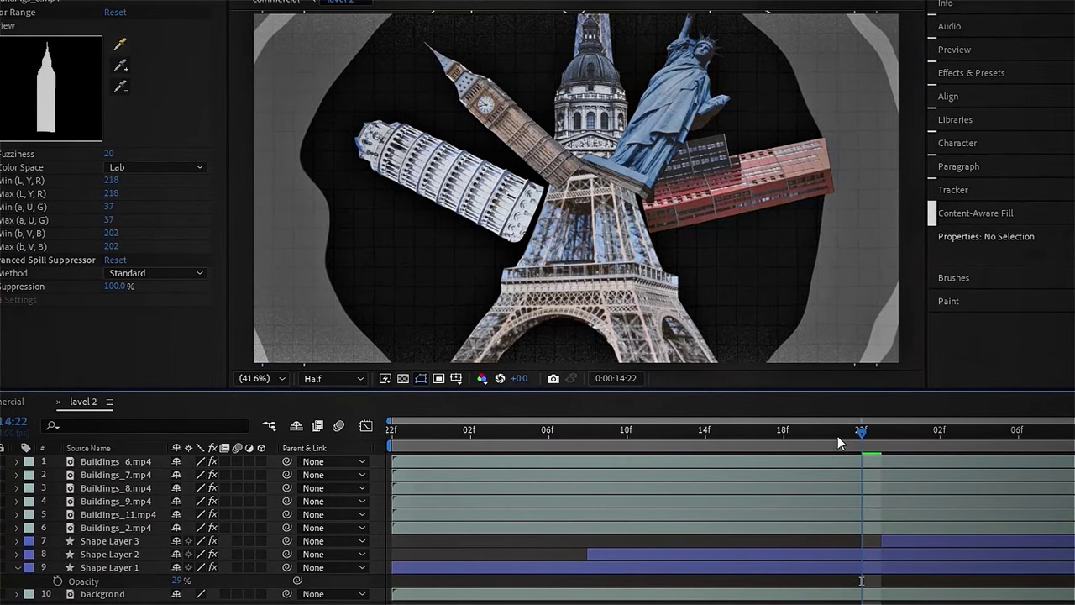
Return to the start of the scene at 0:00:13:22 and pre-compose all the Buildings layers together
{"action": "left_click_drag", "start_coordinate": [858, 433], "coordinate": [400, 414]}
{"action": "right_click", "coordinate": [399, 414]}
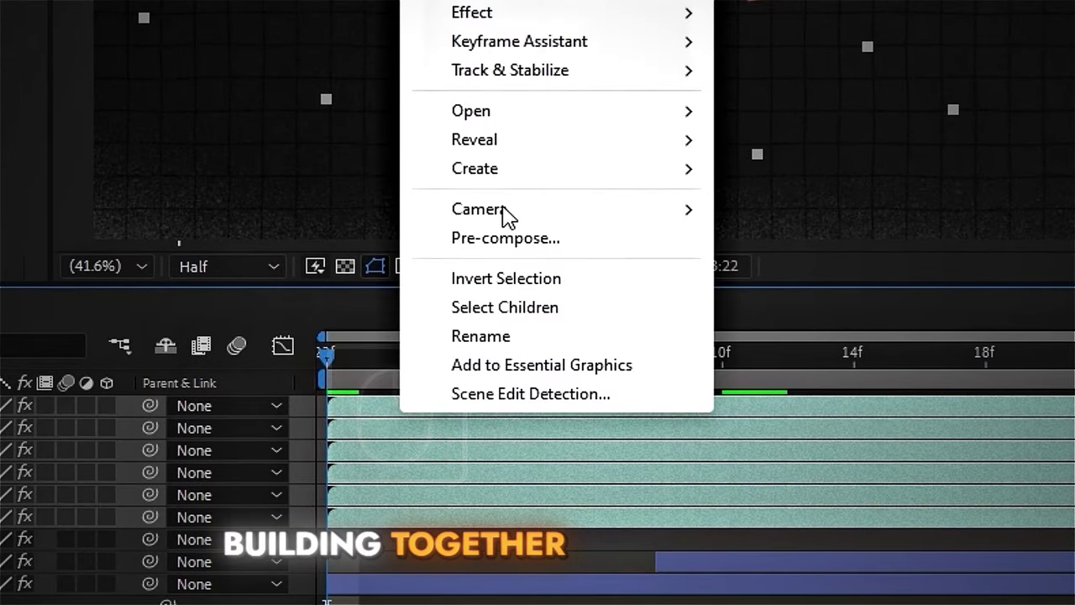
{"action": "left_click", "coordinate": [510, 239]}
{"action": "left_click", "coordinate": [624, 247]}
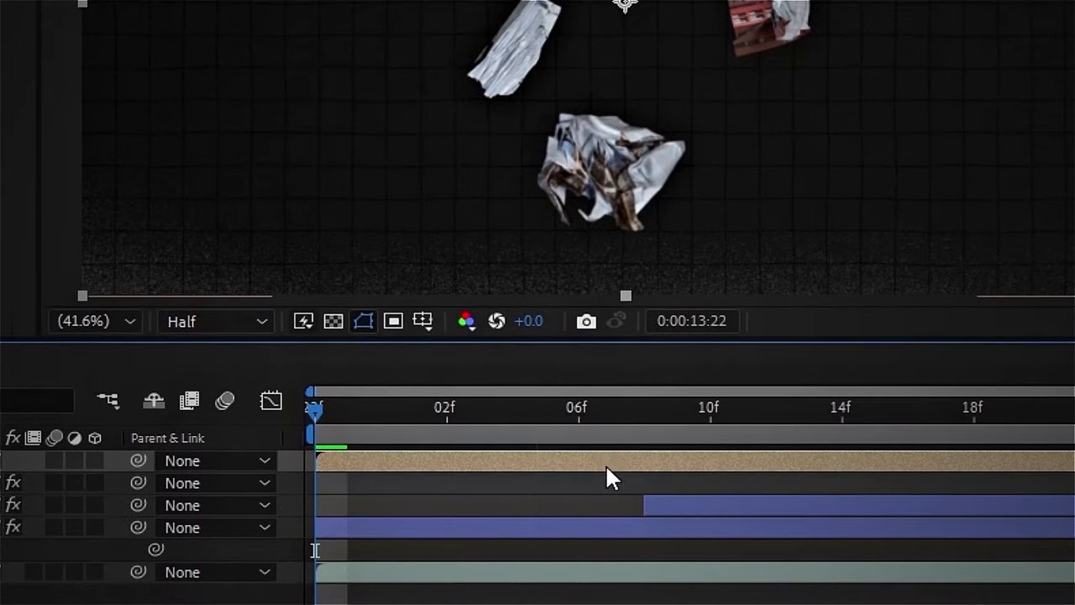
Time-stretch the buildings pre-comp with a stretch factor of 60, extend its end along the timeline and preview the animation
{"action": "right_click", "coordinate": [609, 477]}
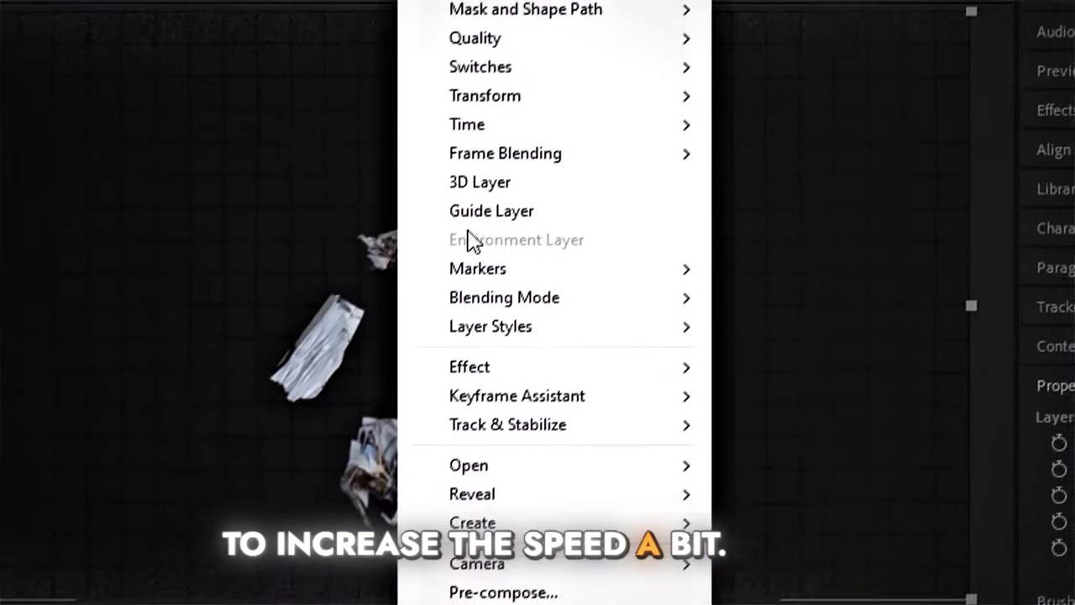
{"action": "left_click", "coordinate": [471, 124]}
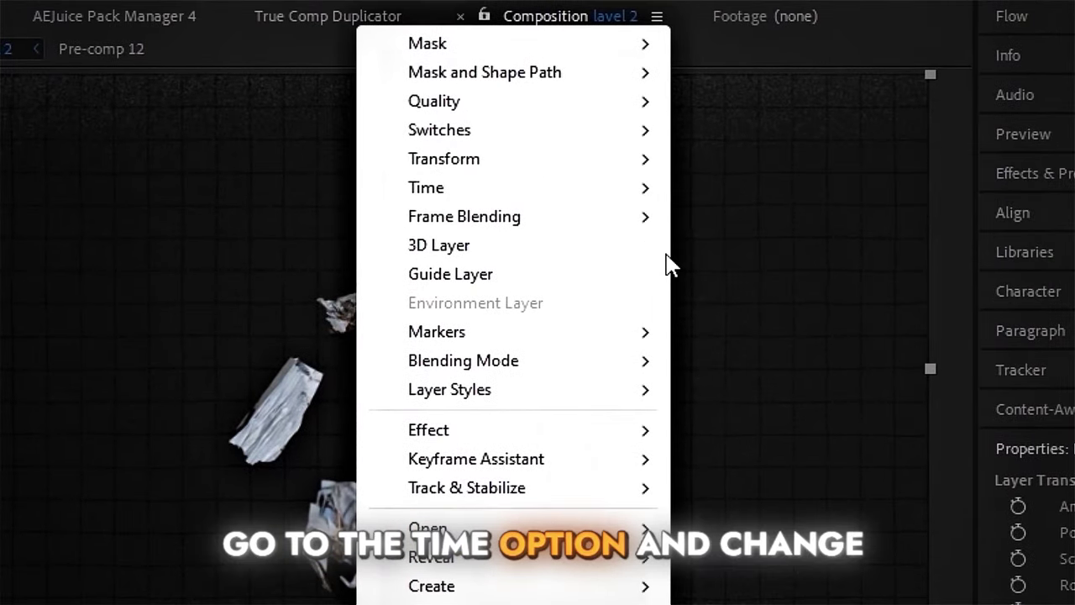
{"action": "mouse_move", "coordinate": [512, 211]}
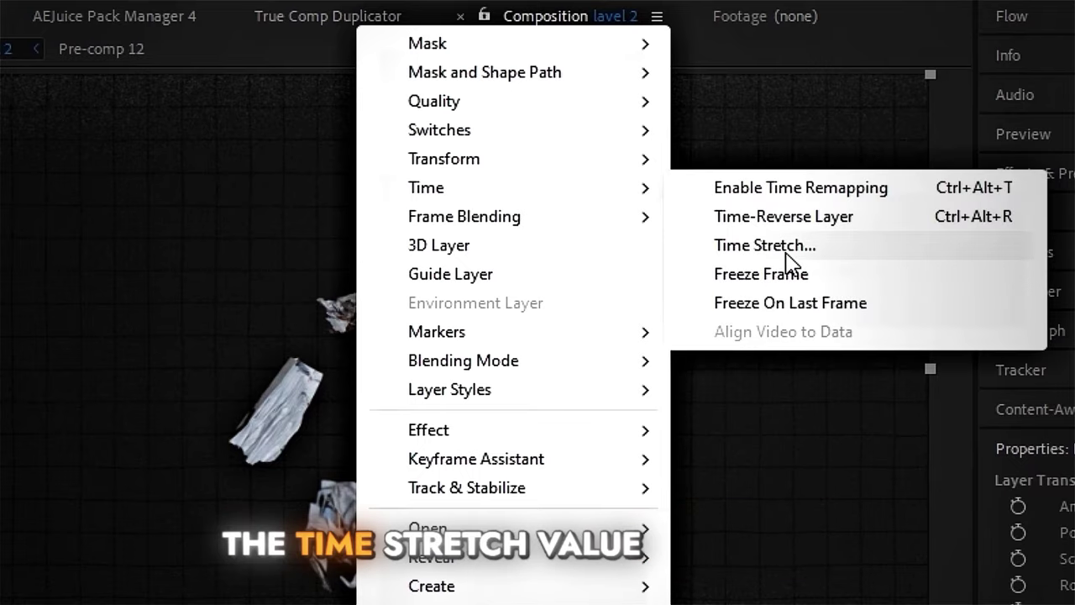
{"action": "left_click", "coordinate": [758, 251]}
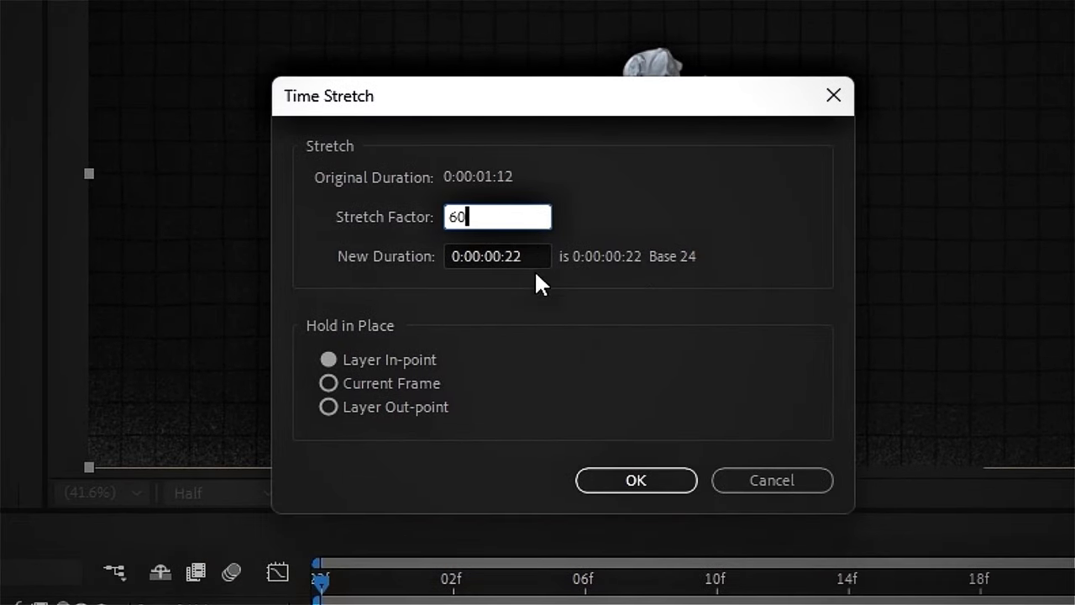
{"action": "left_click", "coordinate": [661, 485]}
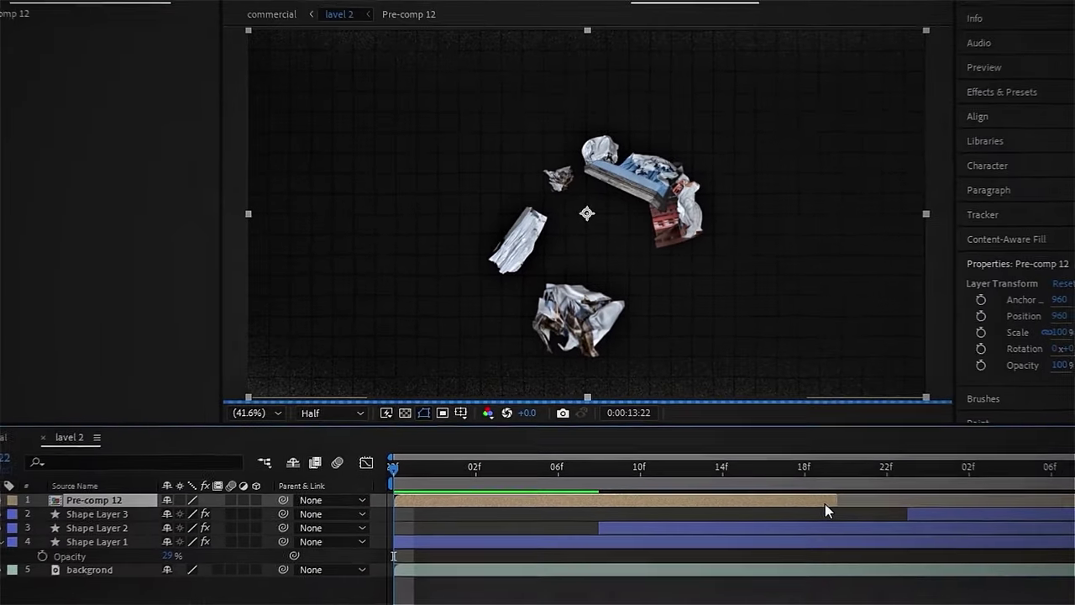
{"action": "left_click_drag", "start_coordinate": [810, 484], "coordinate": [1049, 516]}
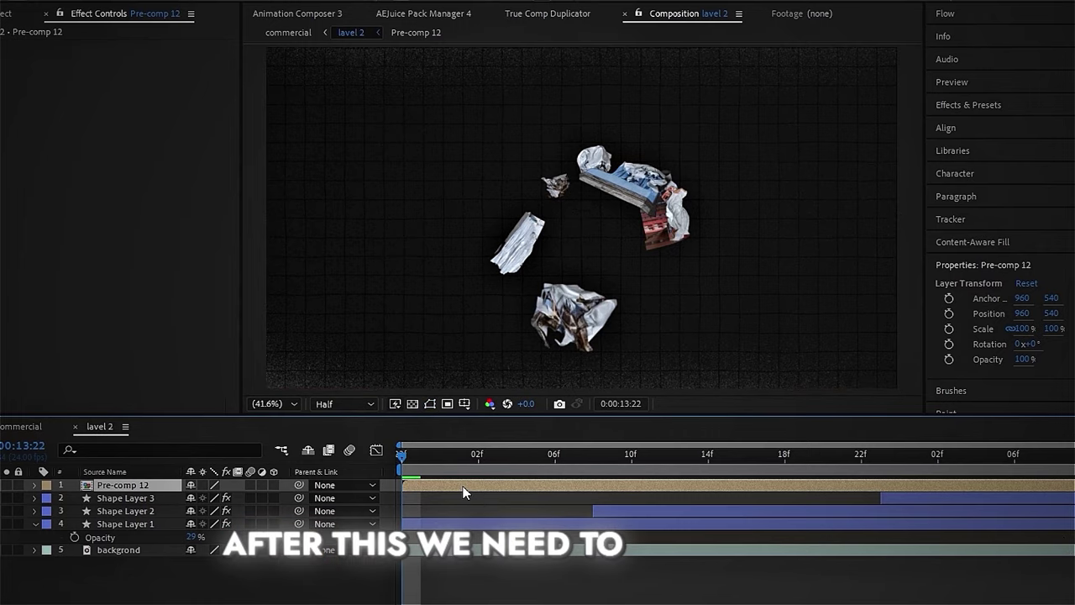
{"action": "key", "text": "space"}
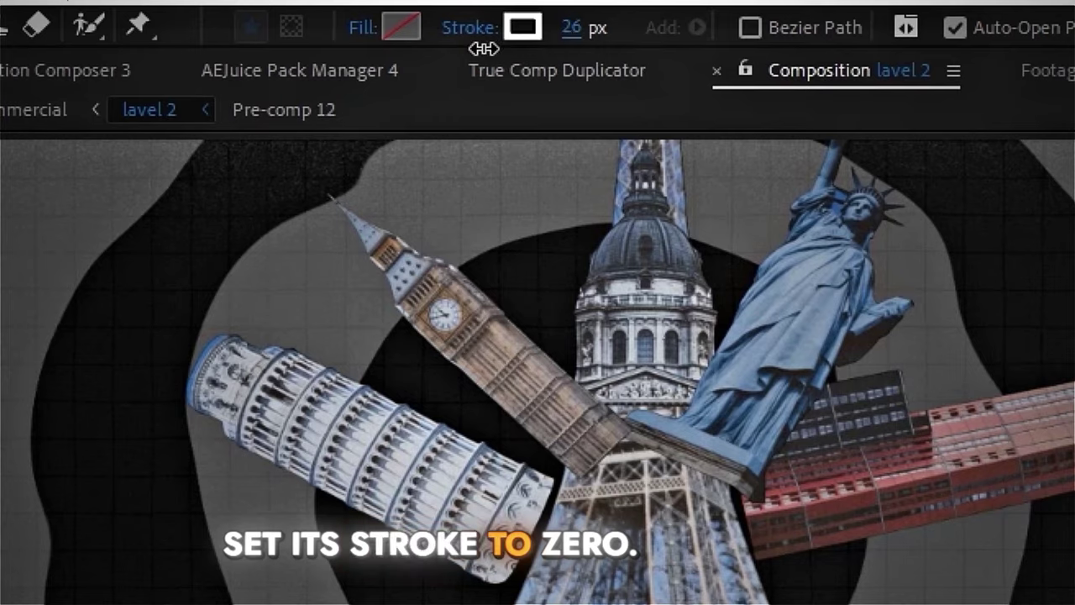
Set the shape fill to black and draw an ellipse over the centre where the buildings meet
{"action": "left_click", "coordinate": [402, 26]}
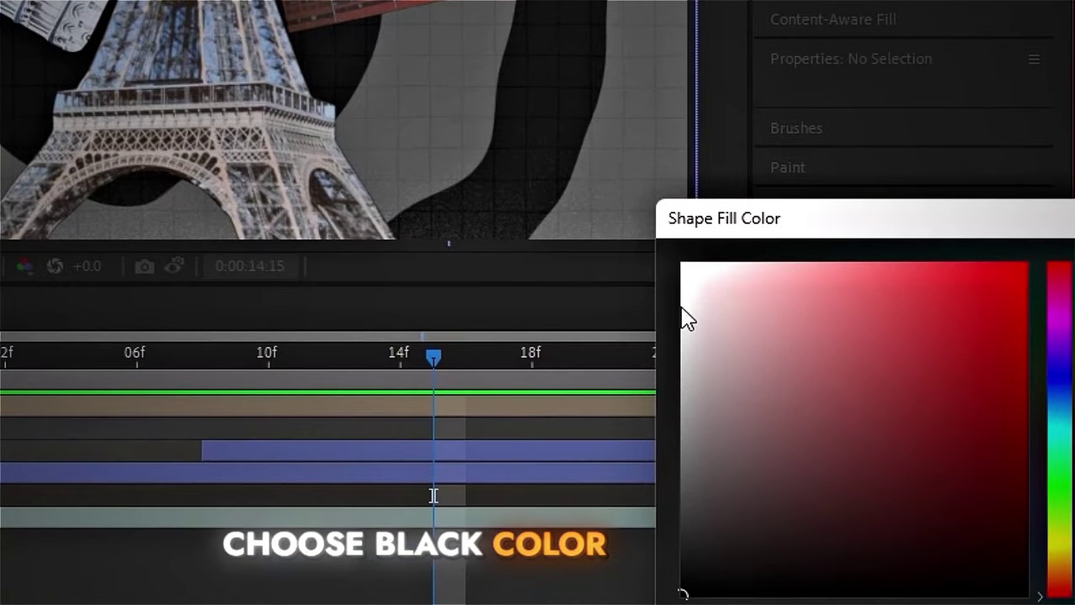
{"action": "left_click_drag", "start_coordinate": [848, 233], "coordinate": [588, 84]}
{"action": "left_click", "coordinate": [968, 120]}
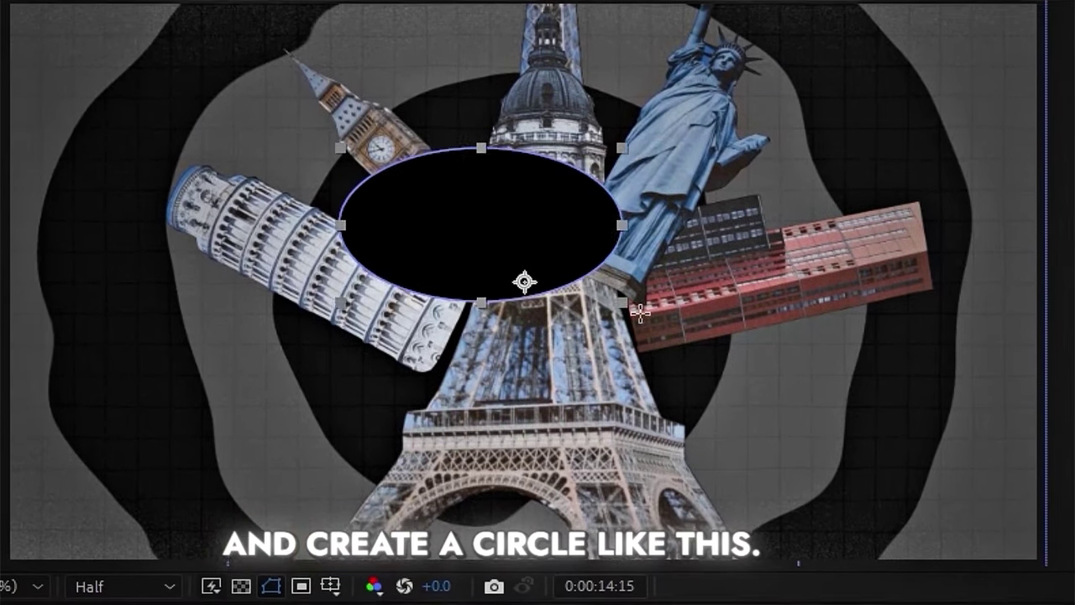
{"action": "mouse_move", "coordinate": [640, 312]}
{"action": "left_mouse_down"}
{"action": "mouse_move", "coordinate": [711, 374]}
{"action": "mouse_move", "coordinate": [629, 292]}
{"action": "mouse_move", "coordinate": [607, 285]}
{"action": "left_mouse_up"}
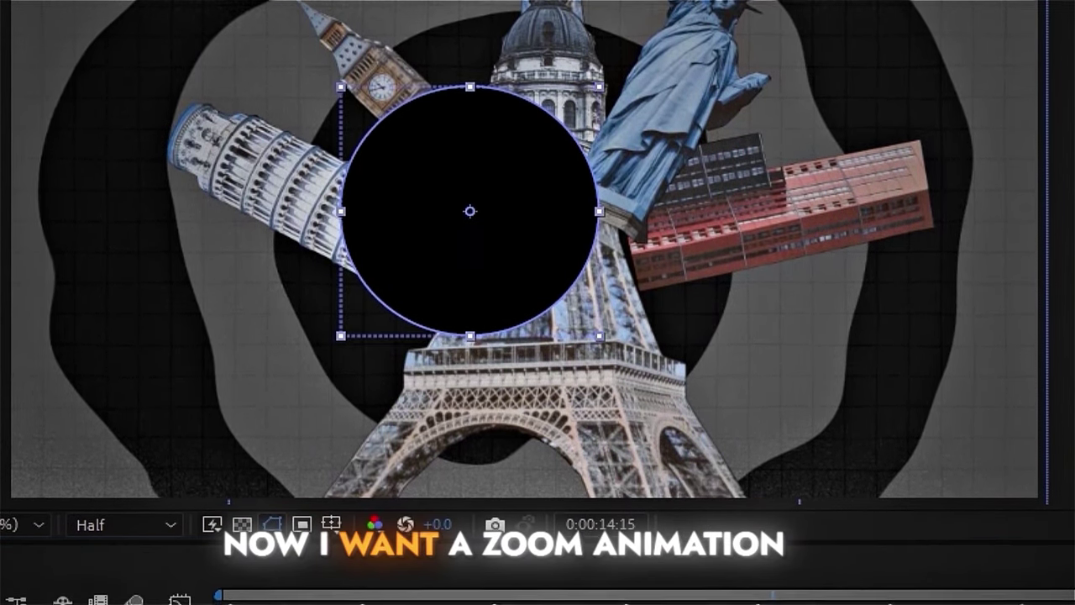
{"action": "left_click_drag", "start_coordinate": [599, 210], "coordinate": [776, 263]}
Keyframe the black ellipse's Scale at 100% at 0:00:14:23 and at 0% at 0:00:13:22
{"action": "key", "text": "u"}
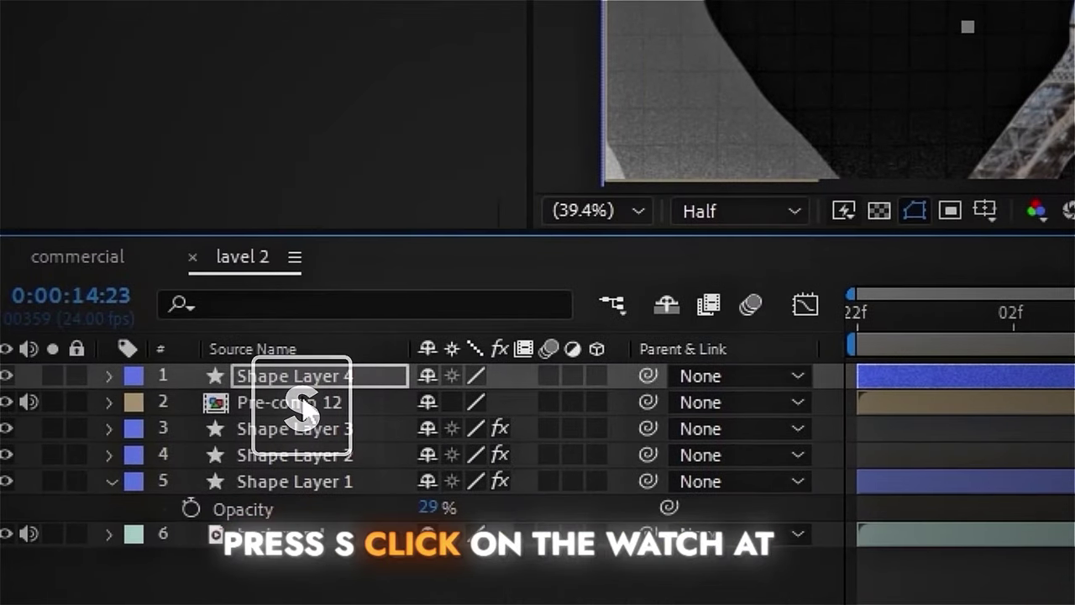
{"action": "key", "text": "s"}
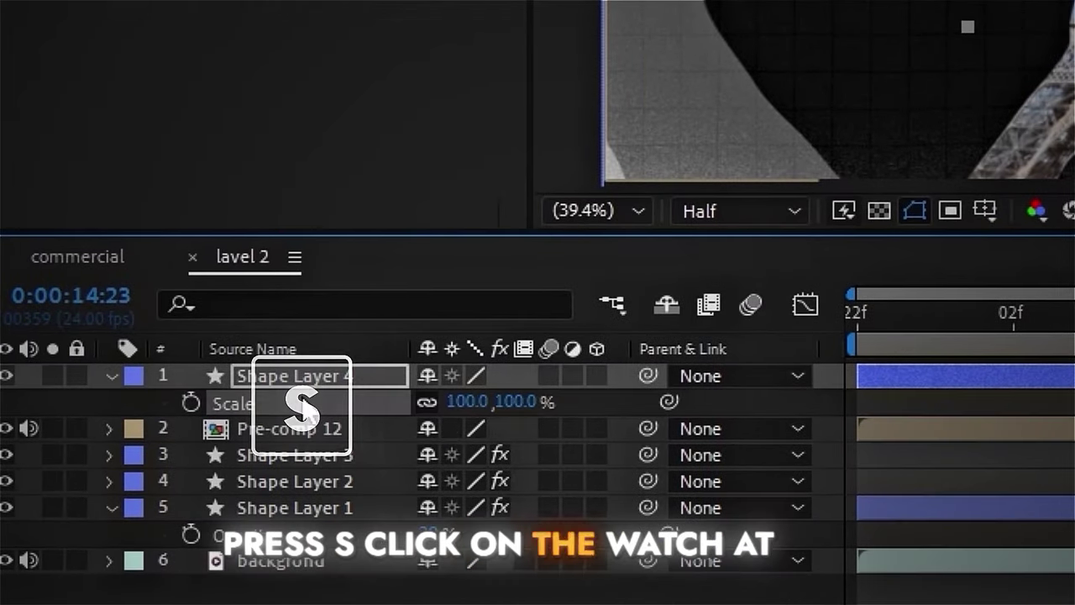
{"action": "left_click", "coordinate": [192, 403]}
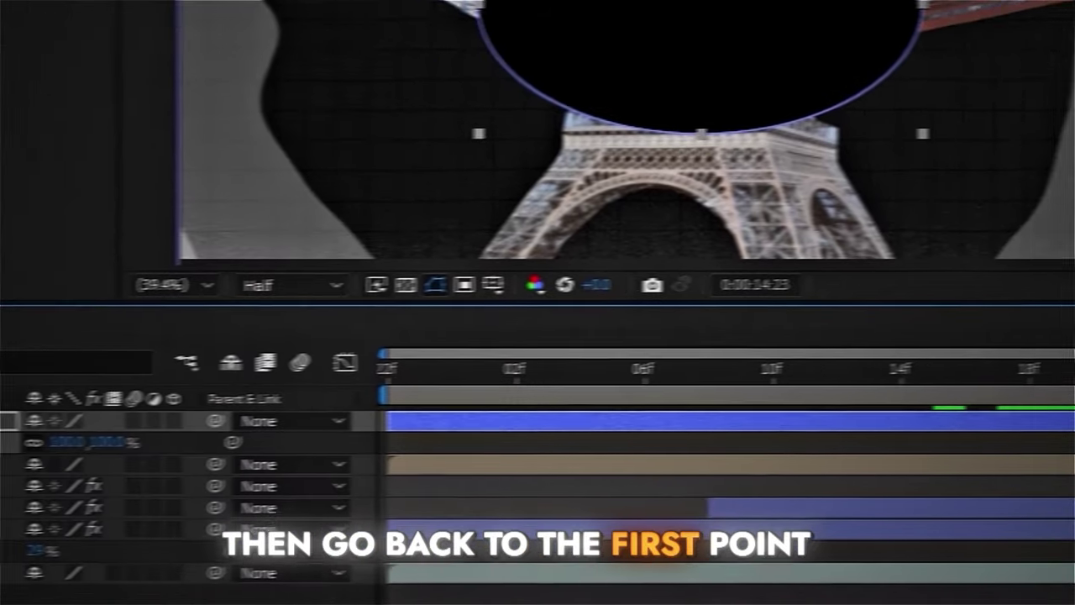
{"action": "left_click_drag", "start_coordinate": [1013, 385], "coordinate": [217, 472]}
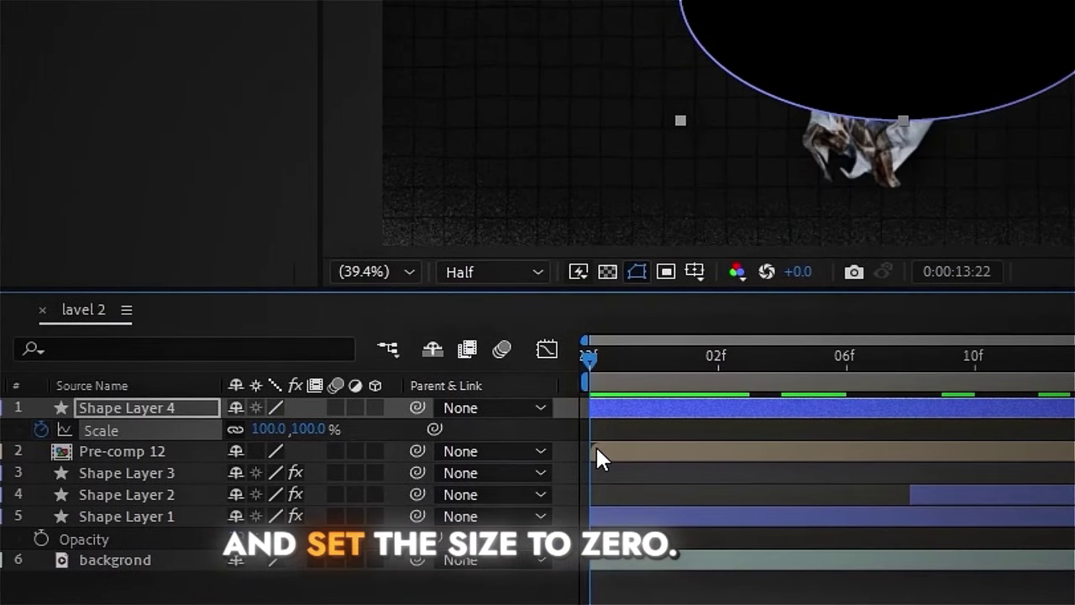
{"action": "left_click", "coordinate": [309, 428]}
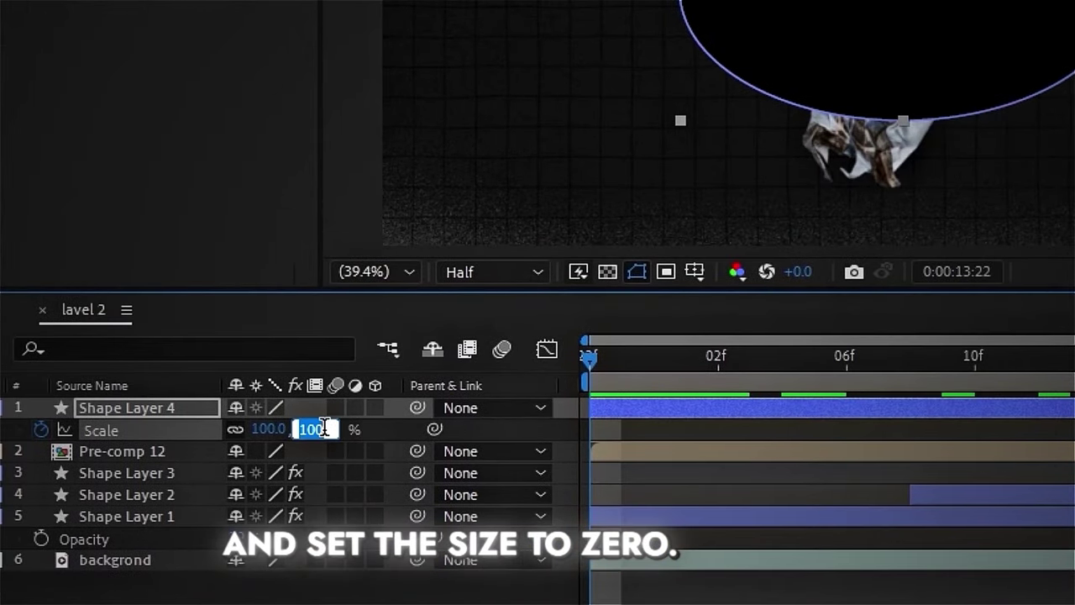
{"action": "type", "text": "0"}
{"action": "key", "text": "Return"}
Apply the Flow easing curve 0.00, 0.08, 0.00, 0.92 to both Scale keyframes of the ellipse and preview the motion
{"action": "left_click_drag", "start_coordinate": [570, 430], "coordinate": [1074, 445]}
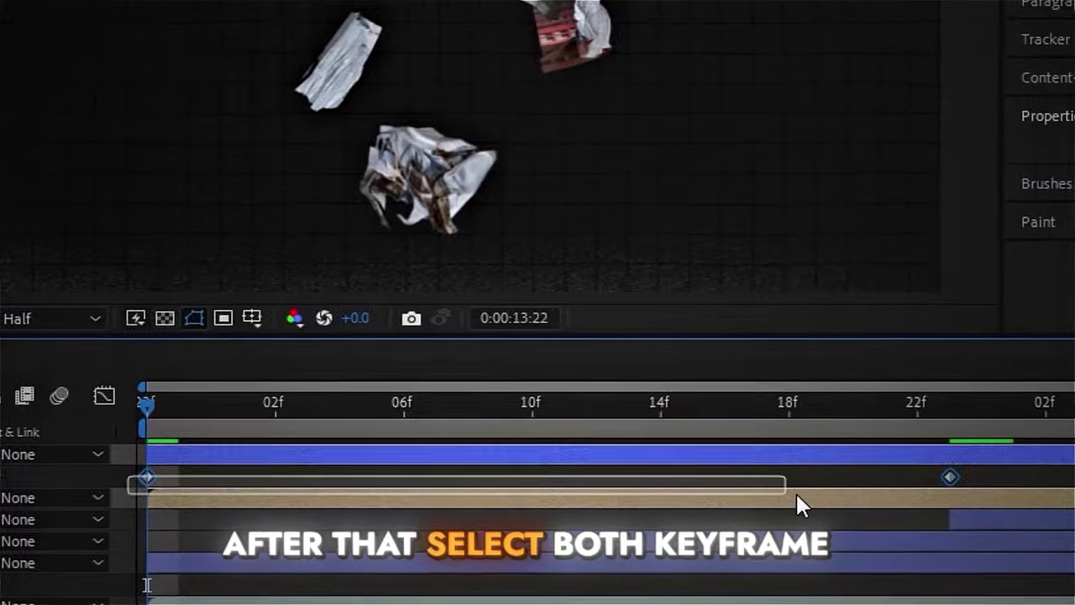
{"action": "left_click_drag", "start_coordinate": [795, 491], "coordinate": [1004, 515]}
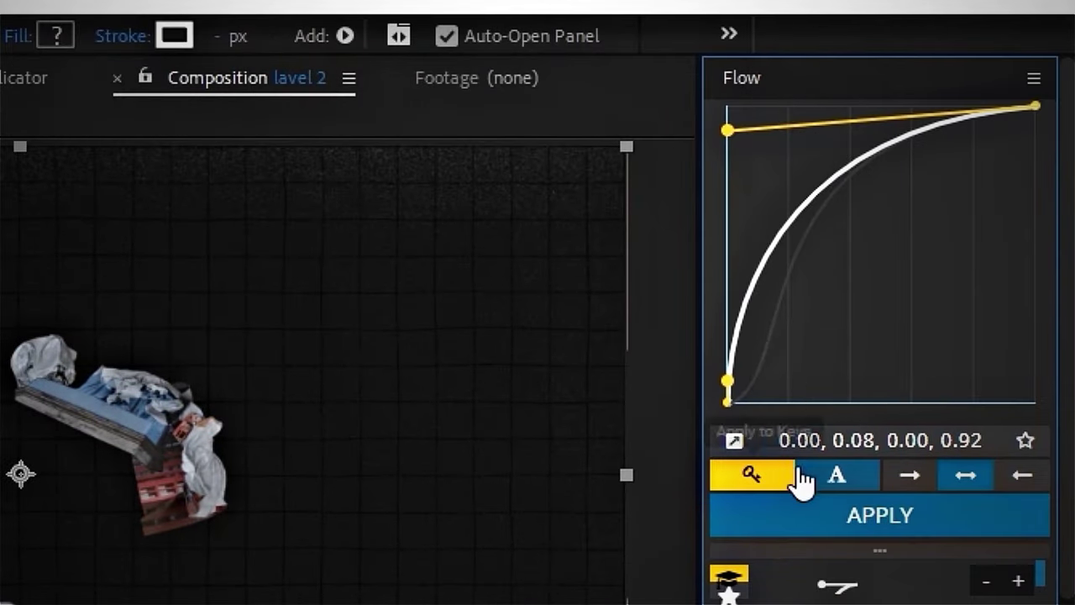
{"action": "left_click", "coordinate": [823, 524]}
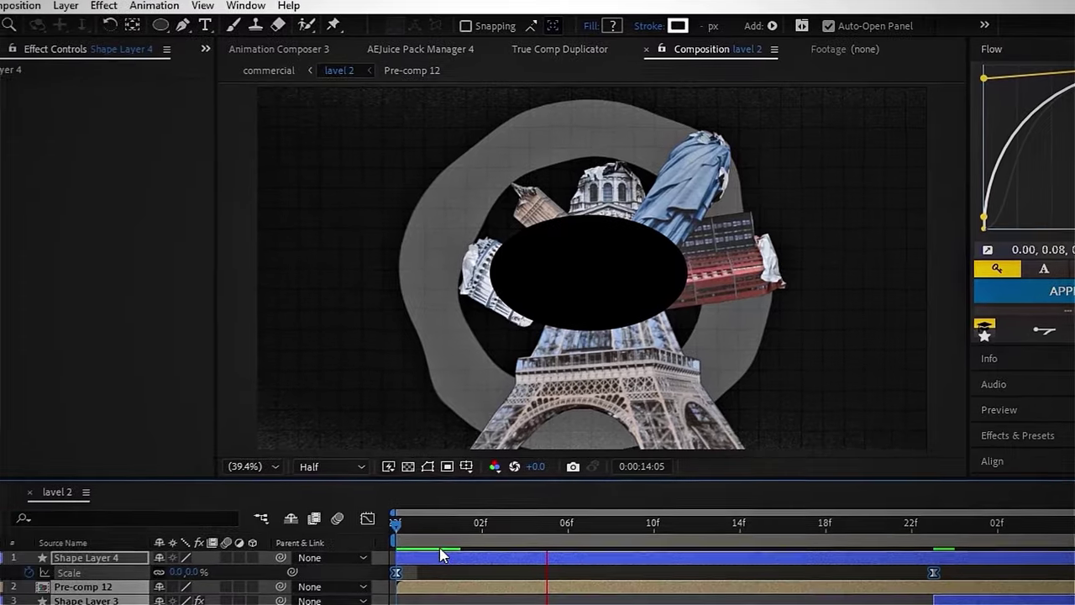
{"action": "left_click_drag", "start_coordinate": [441, 538], "coordinate": [874, 562]}
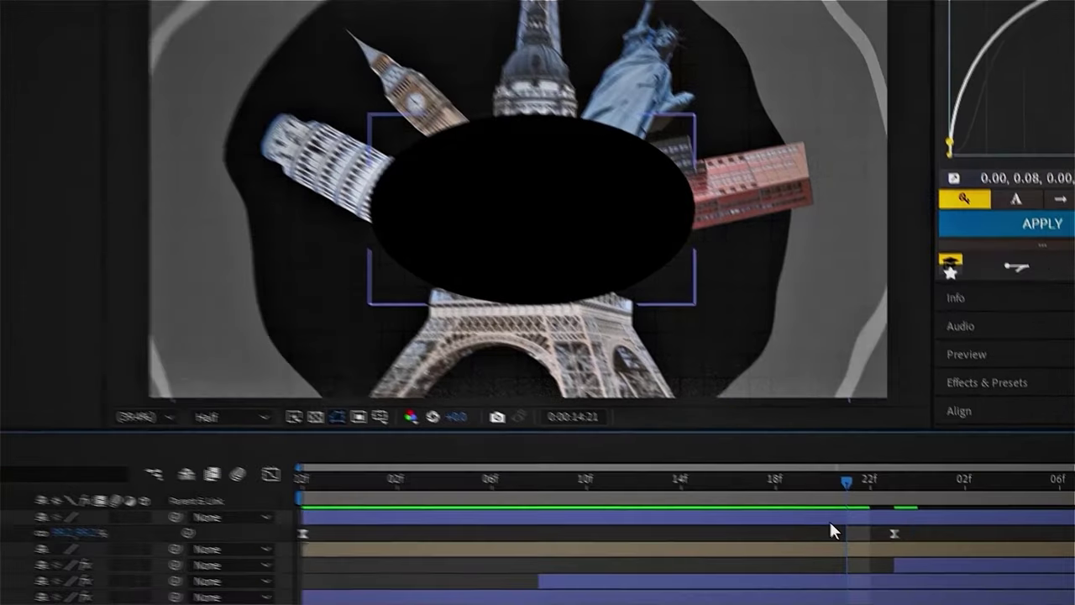
Apply the Turbulent Displace effect to the black ellipse layer
{"action": "key", "text": "ctrl+space"}
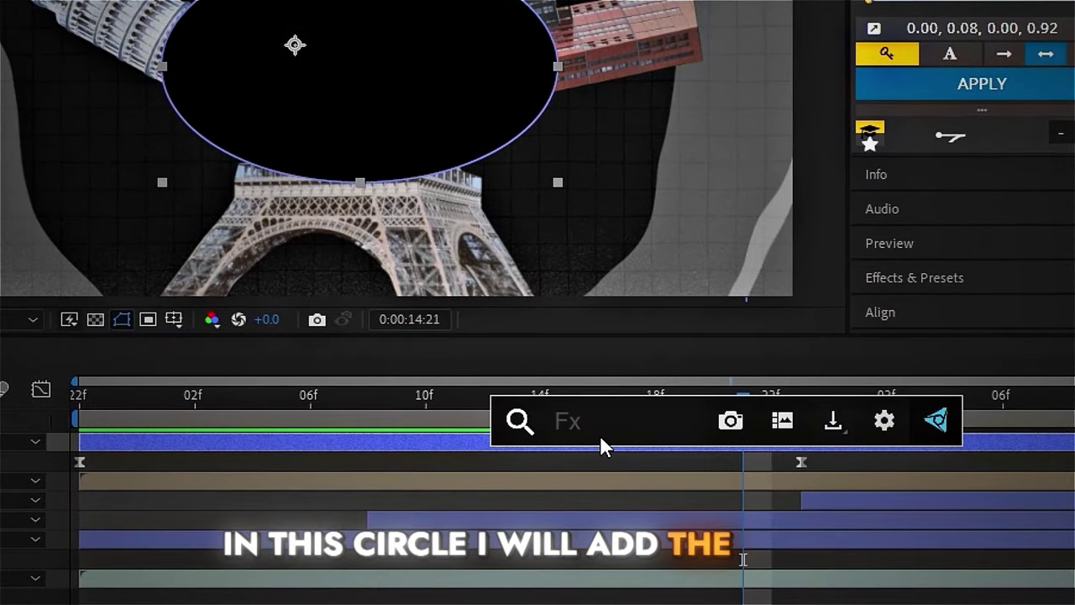
{"action": "type", "text": "tur"}
{"action": "left_click", "coordinate": [672, 402]}
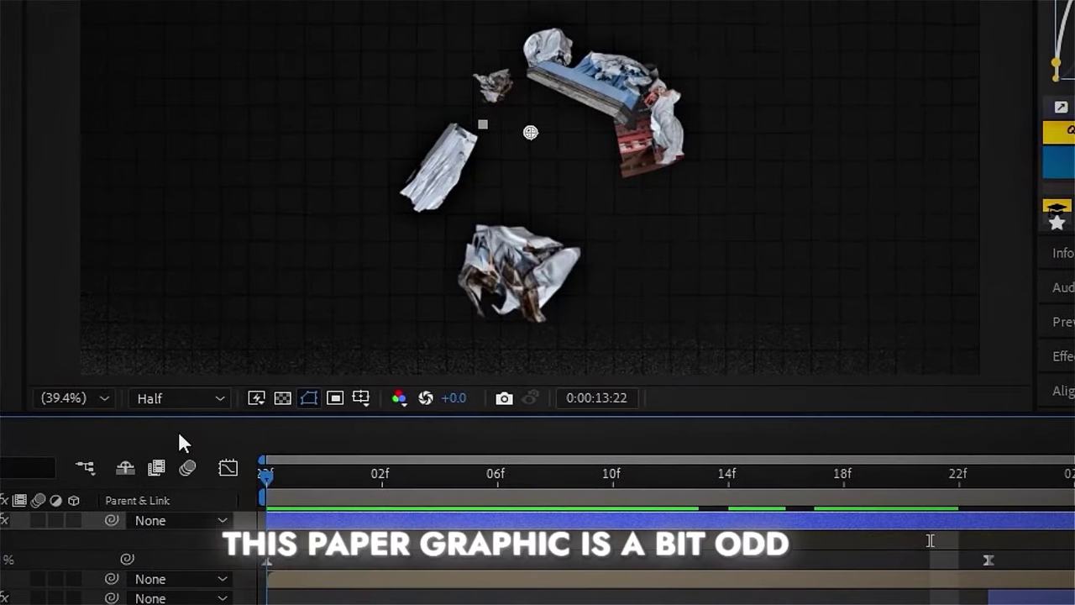
Delay the Pre-comp 12 layer to start at 0:00:14:02, after the black circle begins growing, and check the timing
{"action": "left_click_drag", "start_coordinate": [267, 462], "coordinate": [356, 460]}
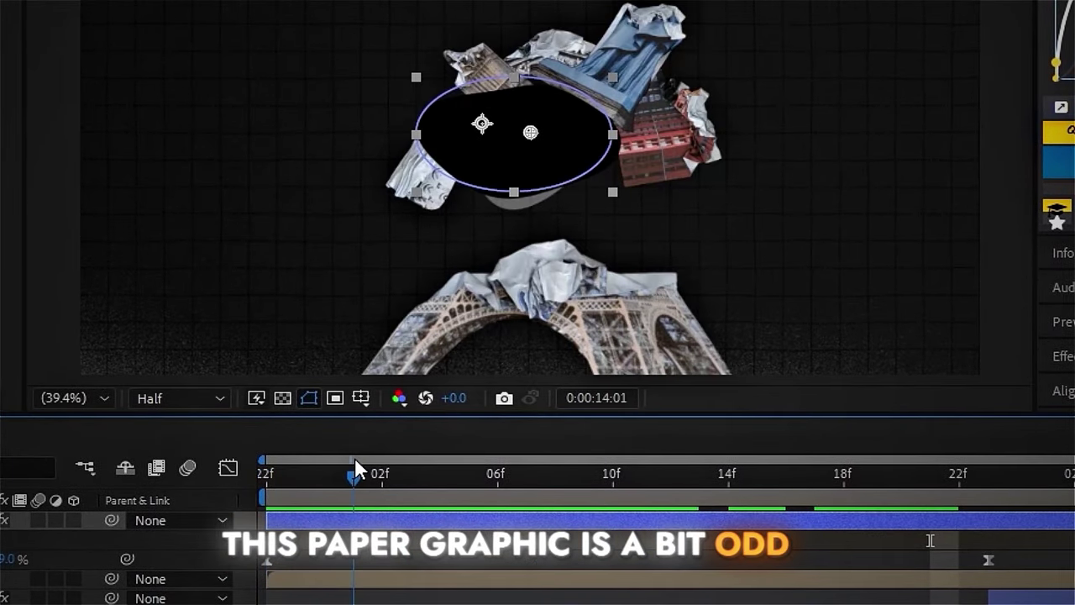
{"action": "left_click_drag", "start_coordinate": [327, 585], "coordinate": [439, 589]}
{"action": "left_click_drag", "start_coordinate": [246, 492], "coordinate": [979, 531]}
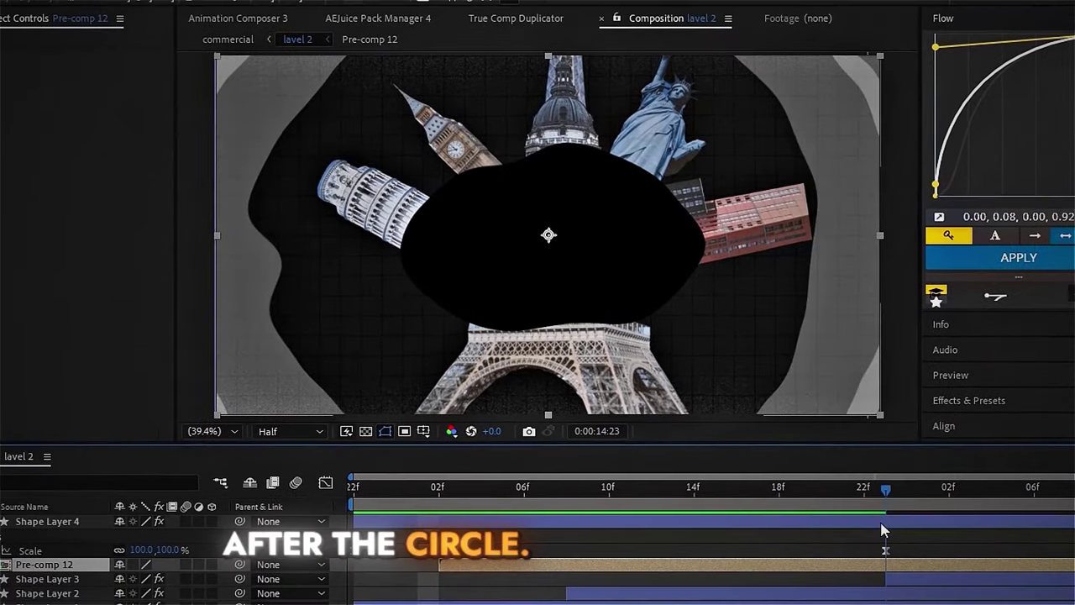
{"action": "left_click_drag", "start_coordinate": [883, 529], "coordinate": [1074, 551]}
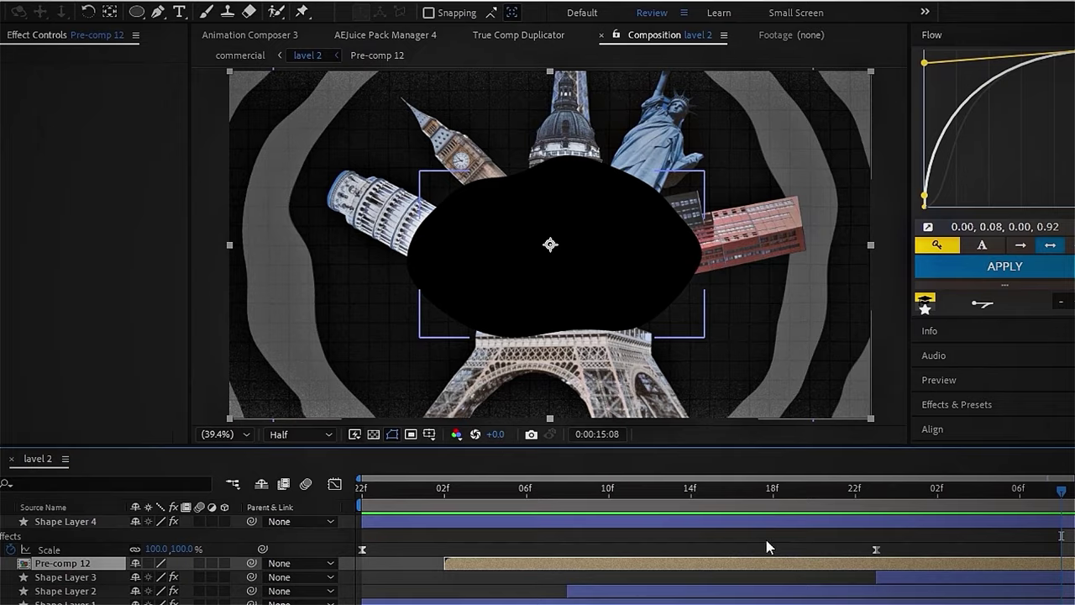
{"action": "left_click_drag", "start_coordinate": [378, 494], "coordinate": [752, 504]}
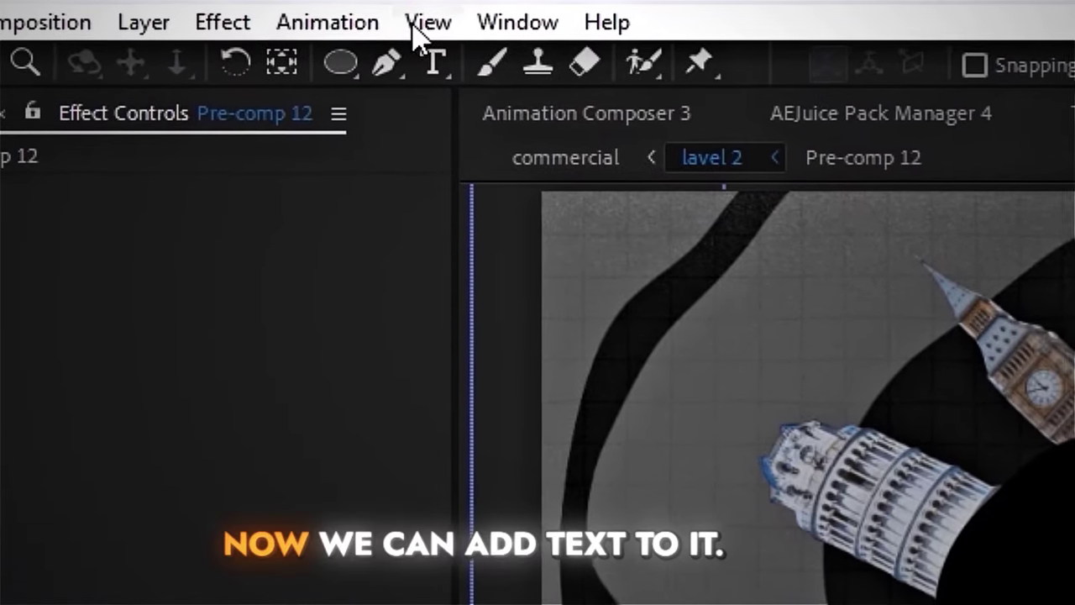
Add the text "citadel world" over the black circle and adjust its position
{"action": "left_click", "coordinate": [180, 12]}
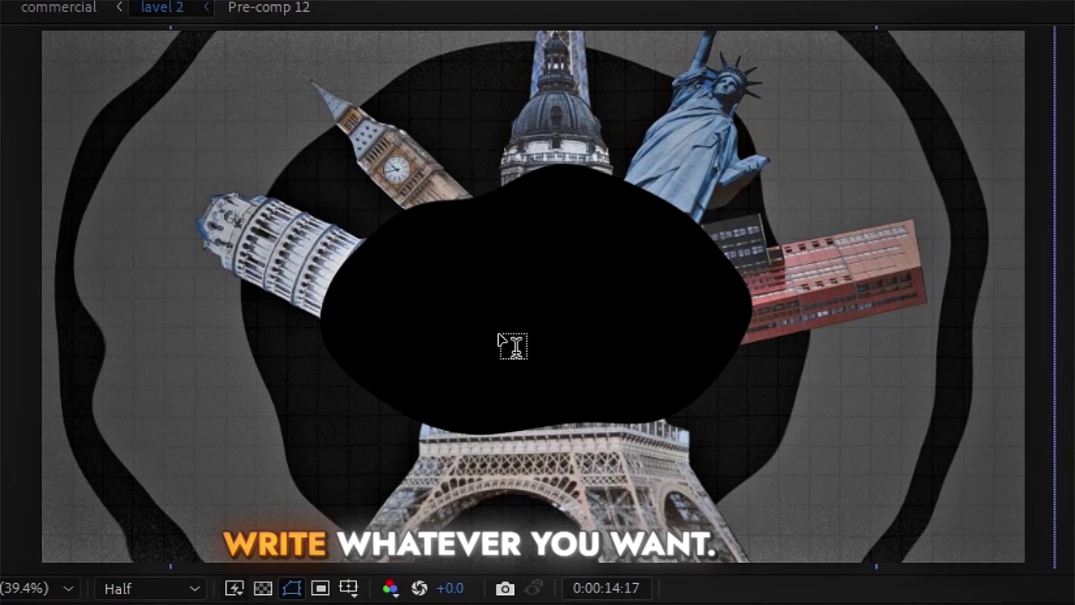
{"action": "type", "text": "citadel world"}
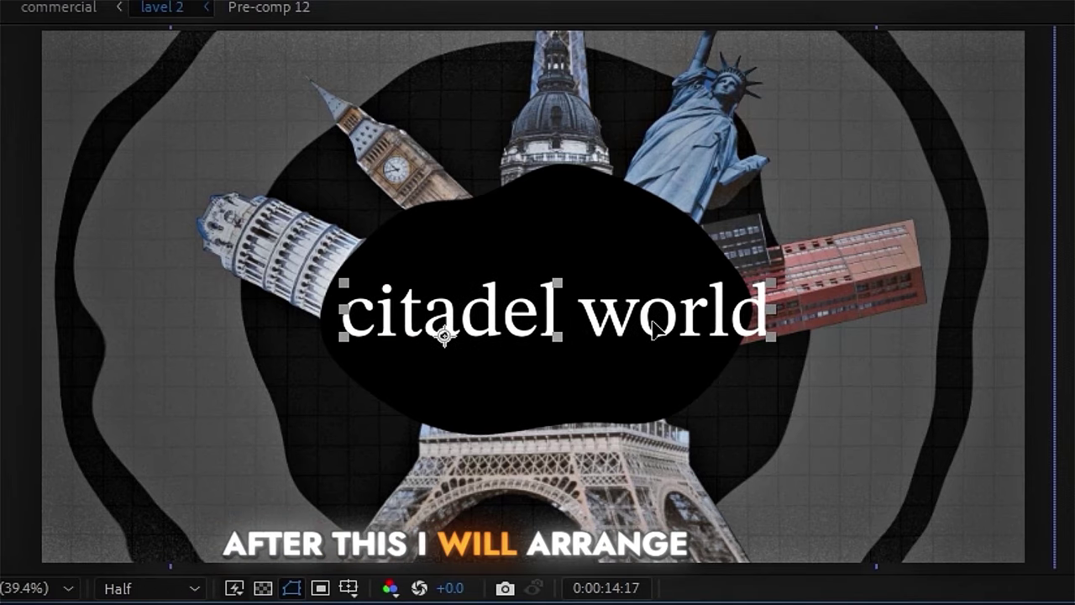
{"action": "left_click_drag", "start_coordinate": [652, 323], "coordinate": [637, 346]}
Change the font family of the "citadel world" text to Jokerman
{"action": "left_click", "coordinate": [876, 271]}
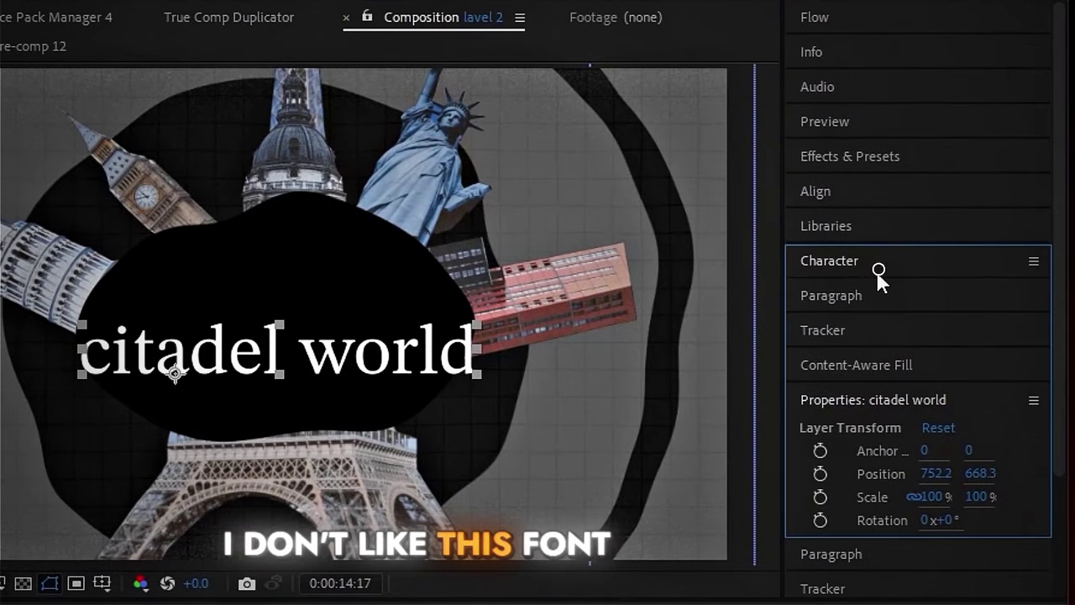
{"action": "left_click", "coordinate": [875, 268]}
{"action": "left_click", "coordinate": [929, 297]}
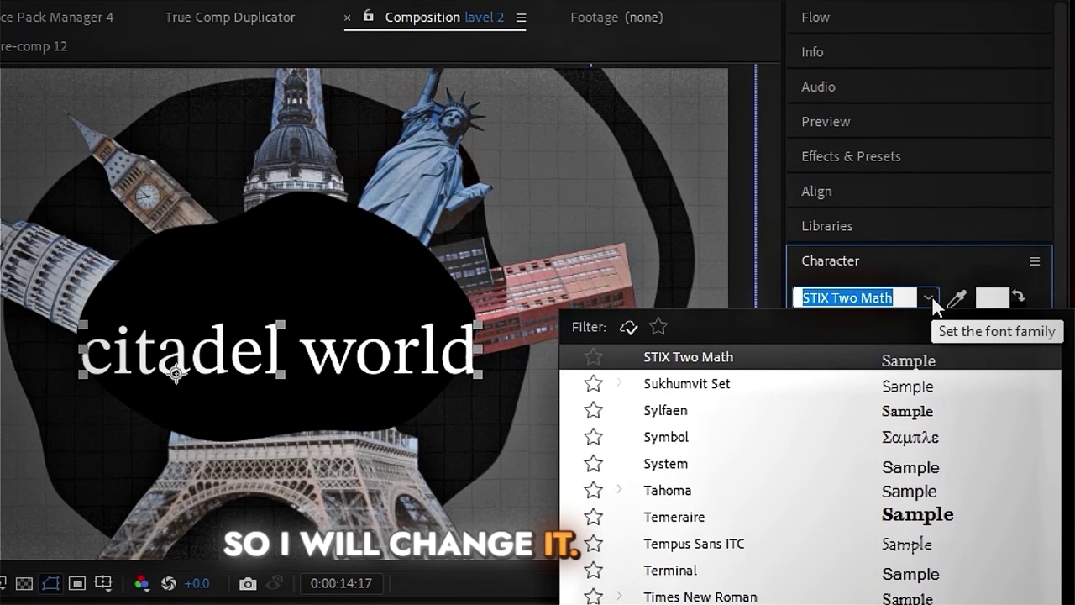
{"action": "type", "text": "jok"}
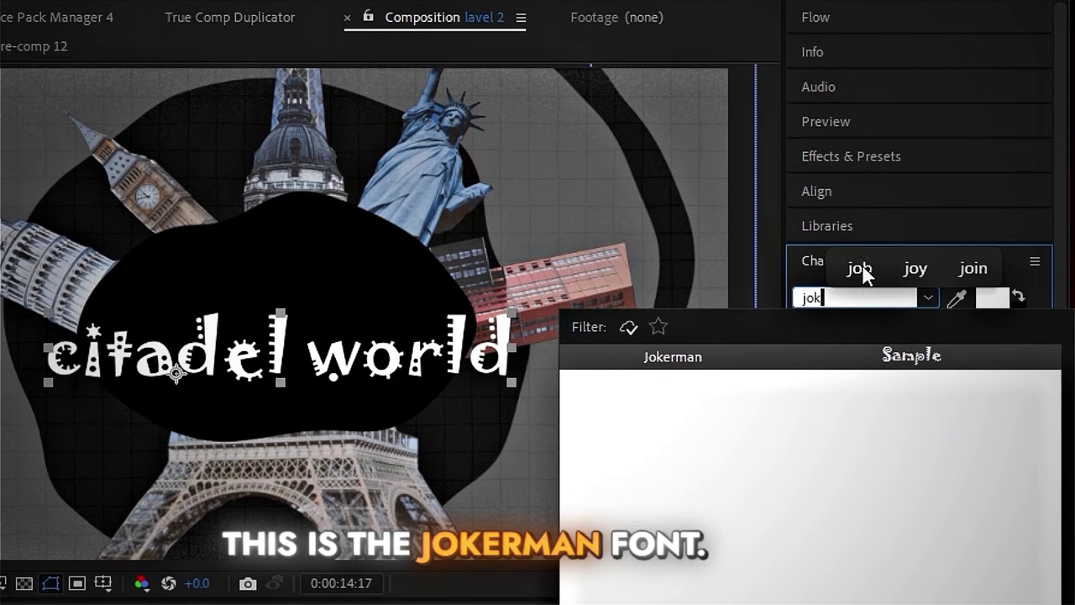
Set the "citadel world" text to the Jokerman font in all caps and reposition it over the black shape
{"action": "left_click", "coordinate": [710, 366]}
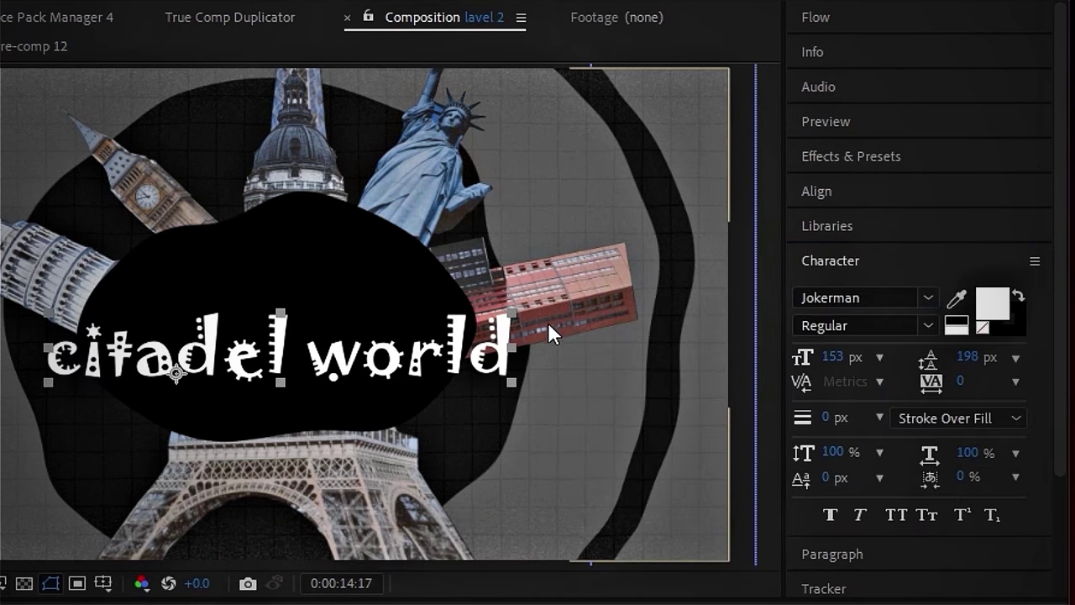
{"action": "left_click", "coordinate": [897, 515]}
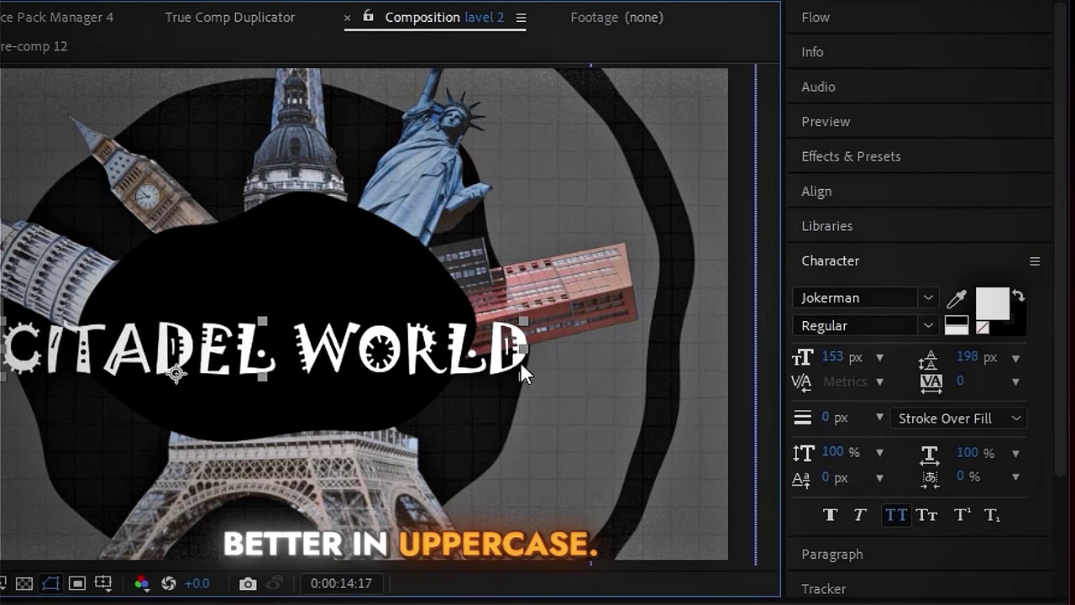
{"action": "left_click_drag", "start_coordinate": [522, 374], "coordinate": [504, 371]}
{"action": "left_click_drag", "start_coordinate": [470, 357], "coordinate": [512, 385]}
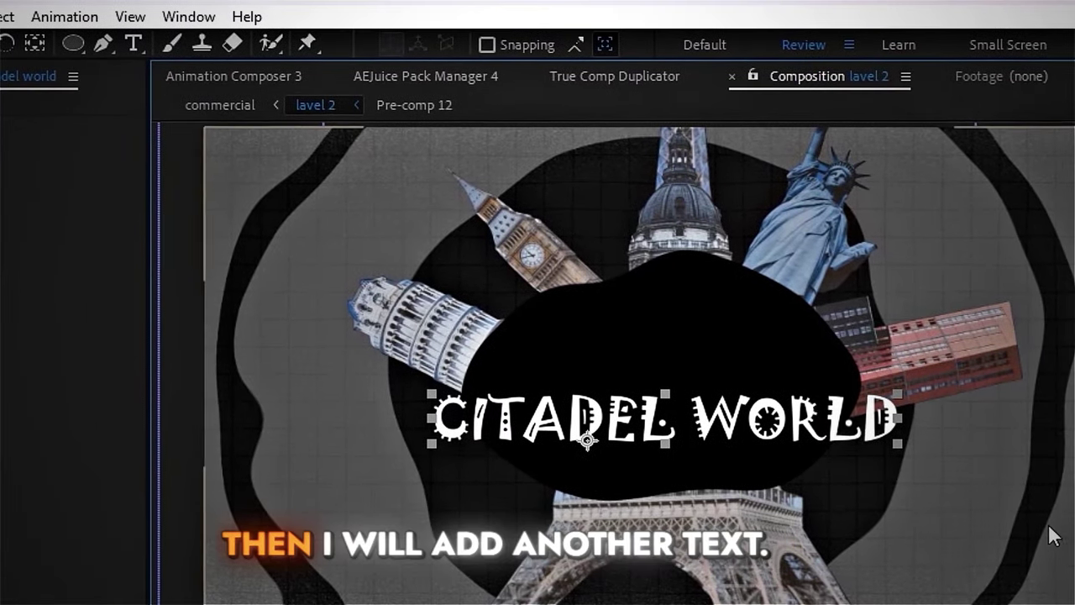
Add a "welcome to" text layer above the "citadel world" title
{"action": "left_click", "coordinate": [132, 44]}
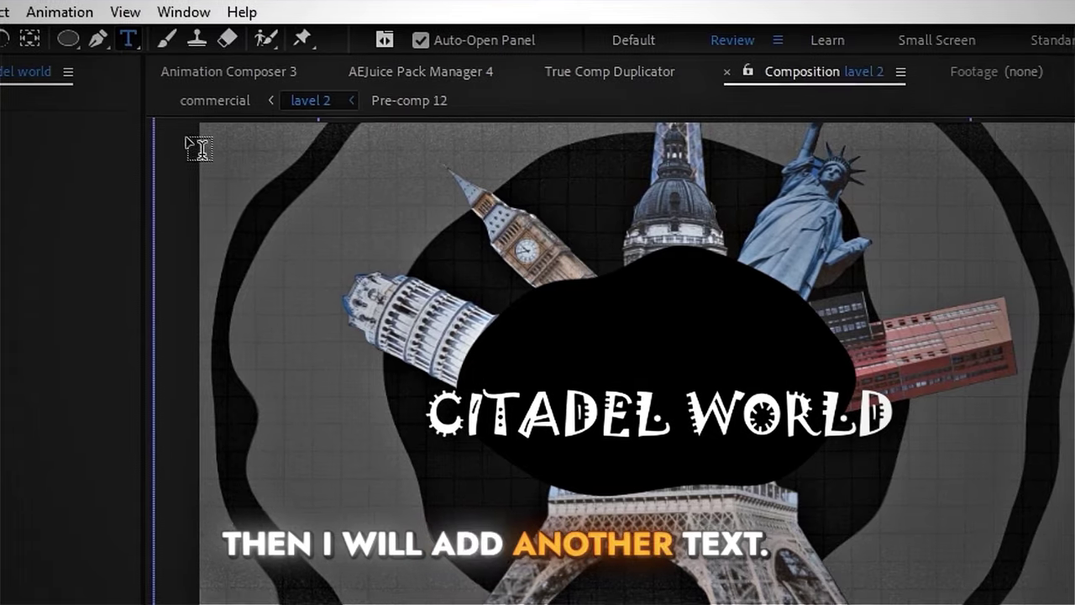
{"action": "left_click", "coordinate": [600, 330]}
{"action": "type", "text": "WELCOME To"}
{"action": "key", "text": "Escape"}
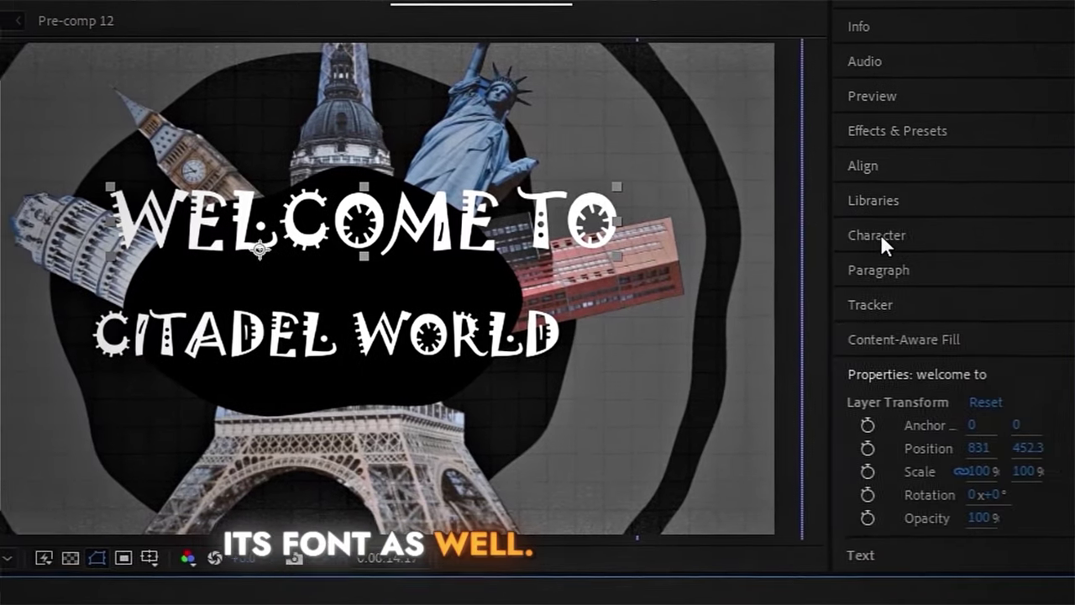
Change the font of the "welcome to" text to Xerography
{"action": "left_click", "coordinate": [879, 235]}
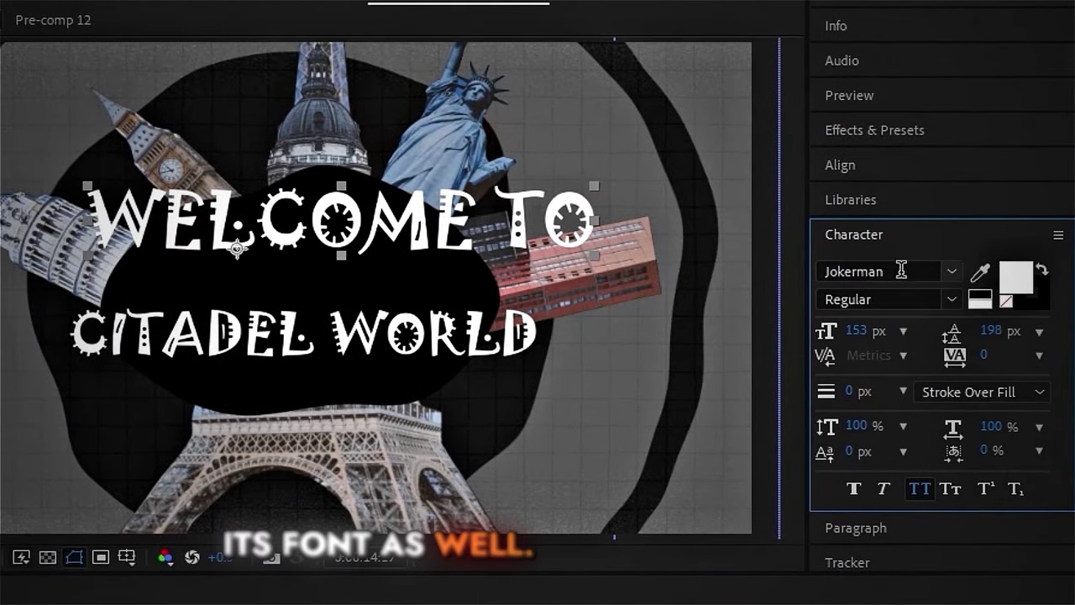
{"action": "left_click", "coordinate": [954, 275]}
{"action": "type", "text": "xe"}
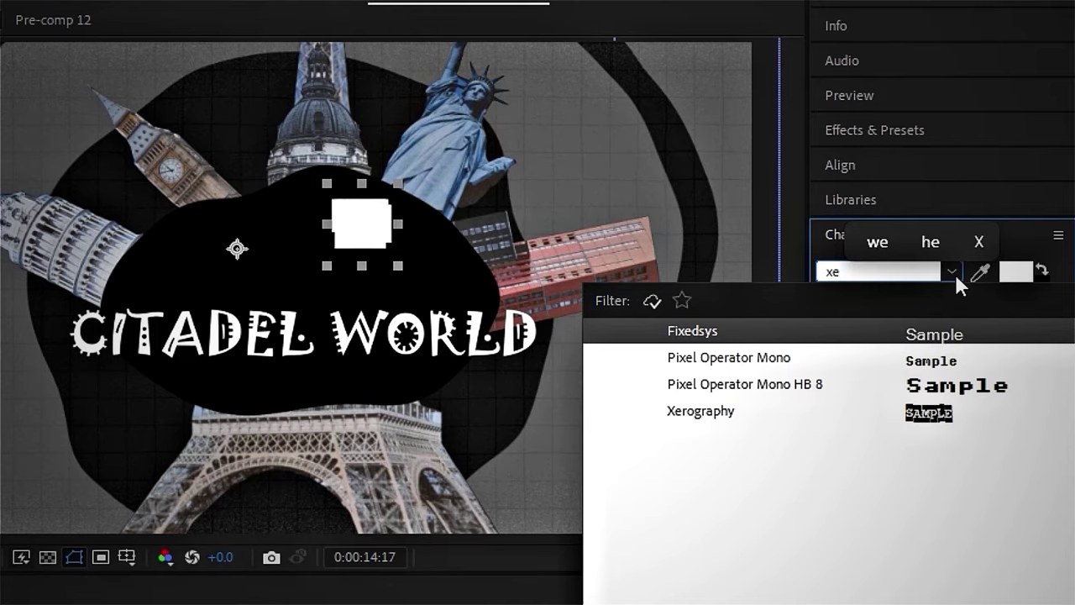
{"action": "left_click", "coordinate": [737, 419]}
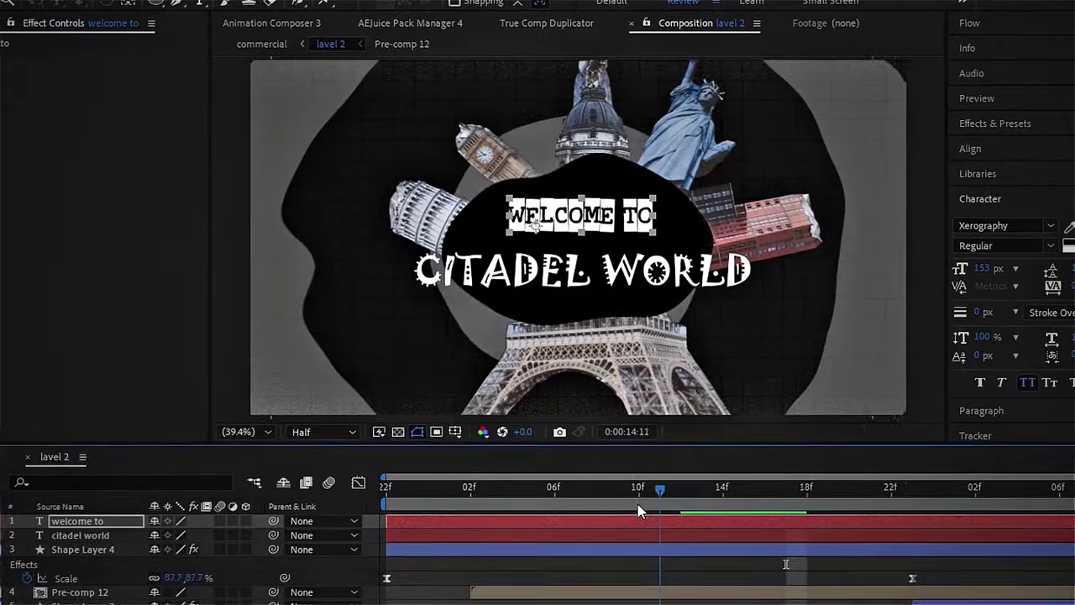
At 0:00:13:22, apply Animation Composer's Fade Characters Separately starter preset as an In animation to the "welcome to" layer
{"action": "left_click_drag", "start_coordinate": [660, 488], "coordinate": [424, 493]}
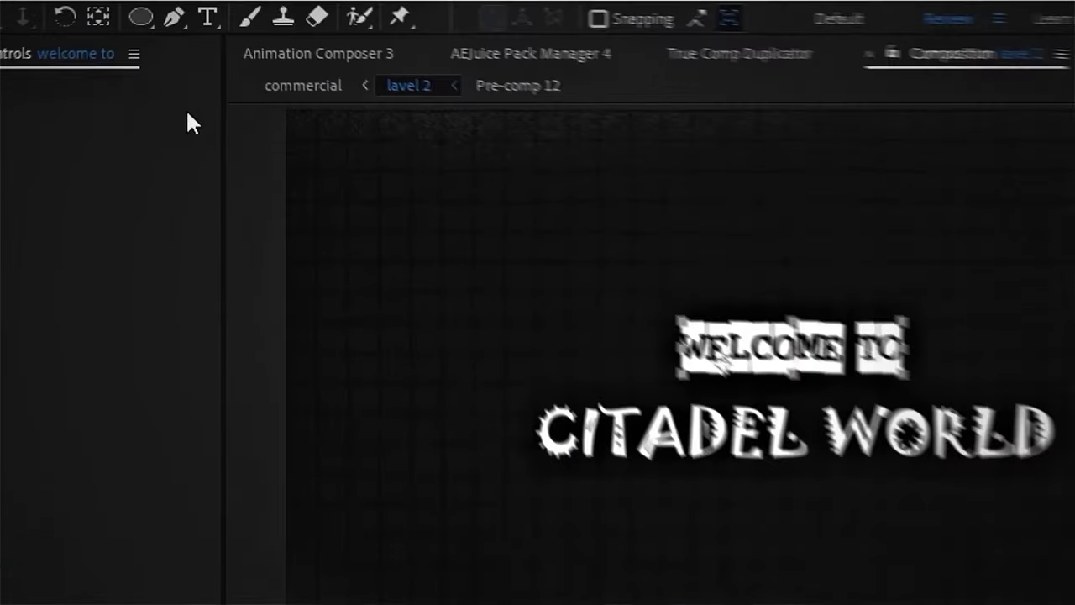
{"action": "left_click", "coordinate": [280, 25]}
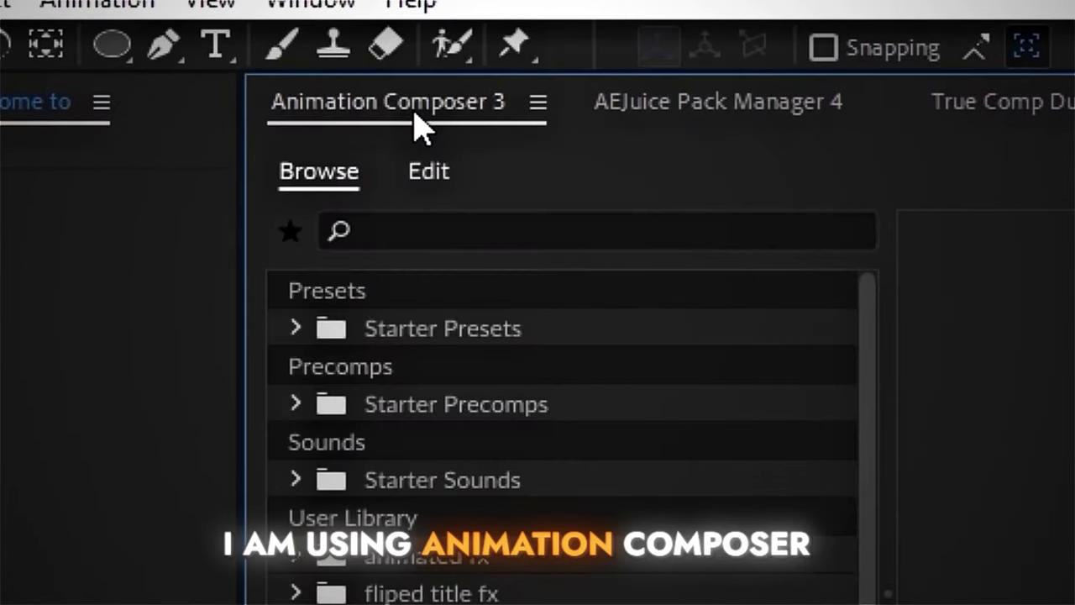
{"action": "left_click", "coordinate": [422, 334]}
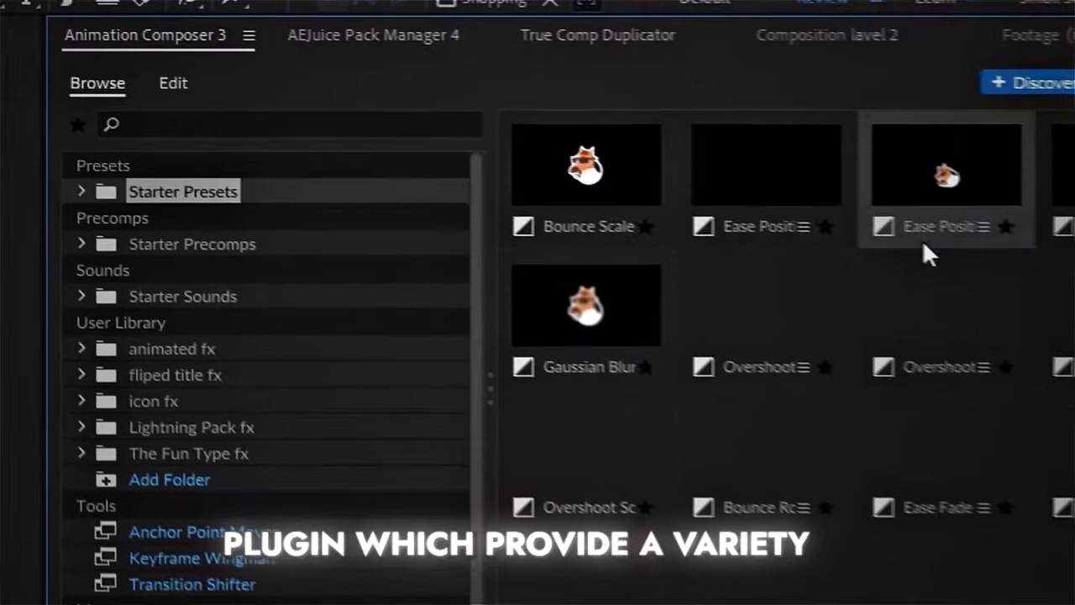
{"action": "scroll", "coordinate": [904, 365], "scroll_direction": "down", "scroll_amount": 5}
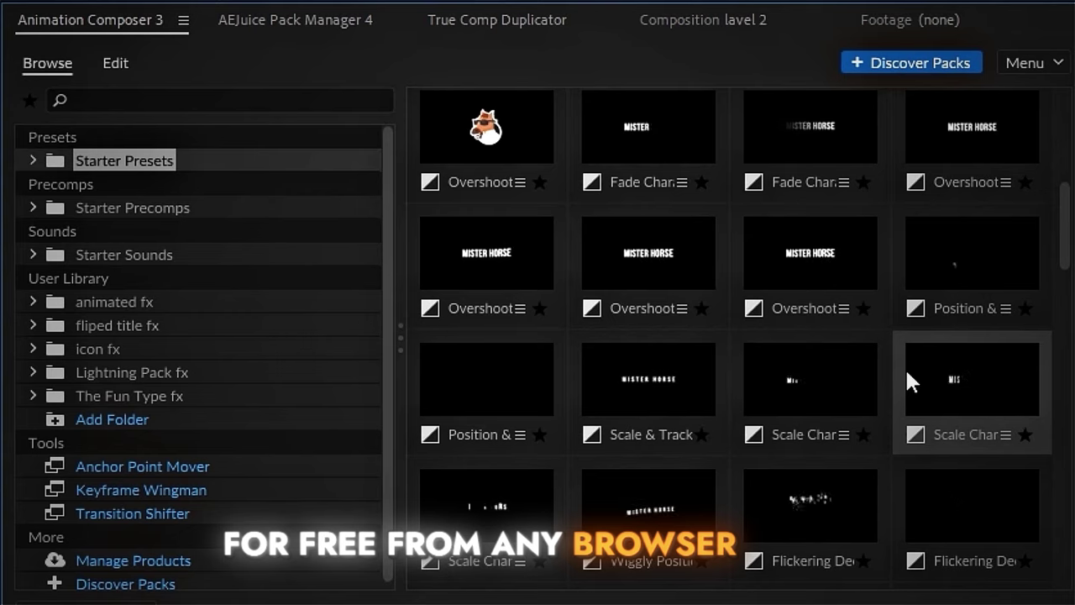
{"action": "left_click", "coordinate": [682, 131]}
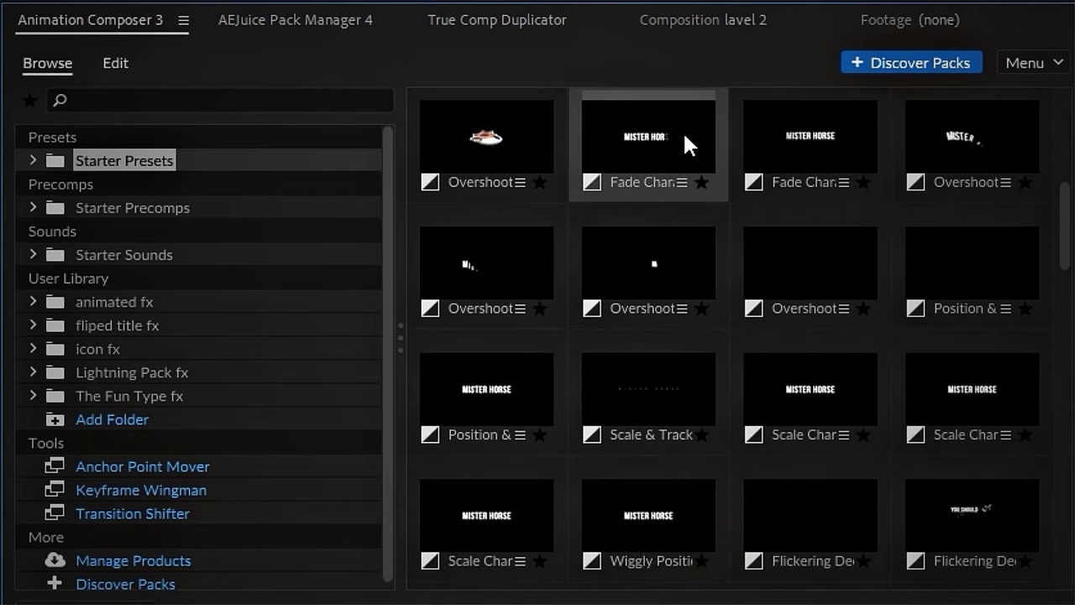
{"action": "left_click", "coordinate": [834, 601]}
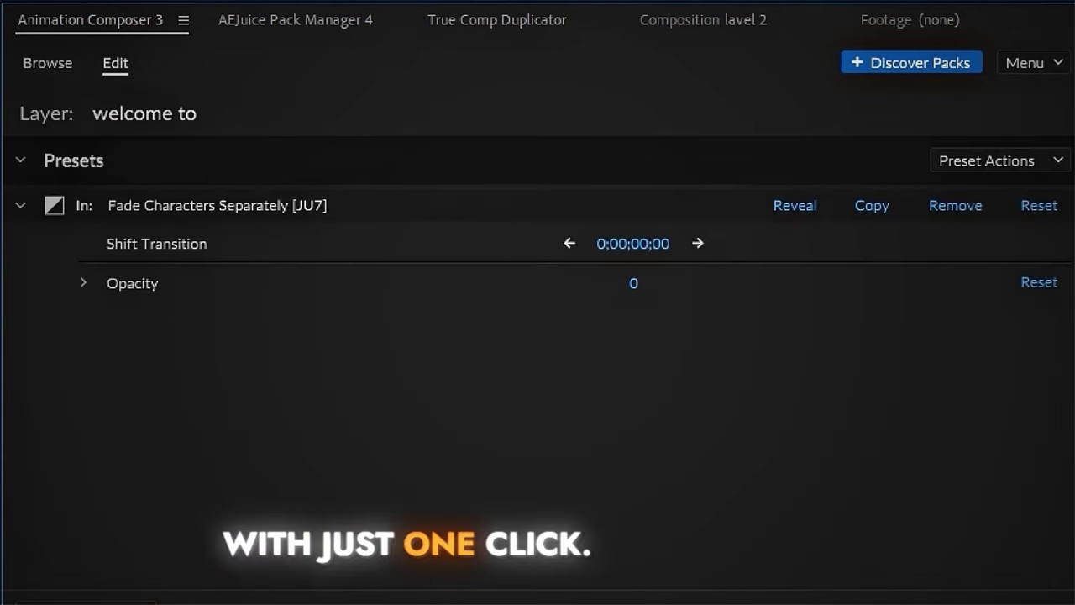
Return to the lavel 2 composition view and collapse the "welcome to" layer's properties in the timeline
{"action": "left_click", "coordinate": [705, 21]}
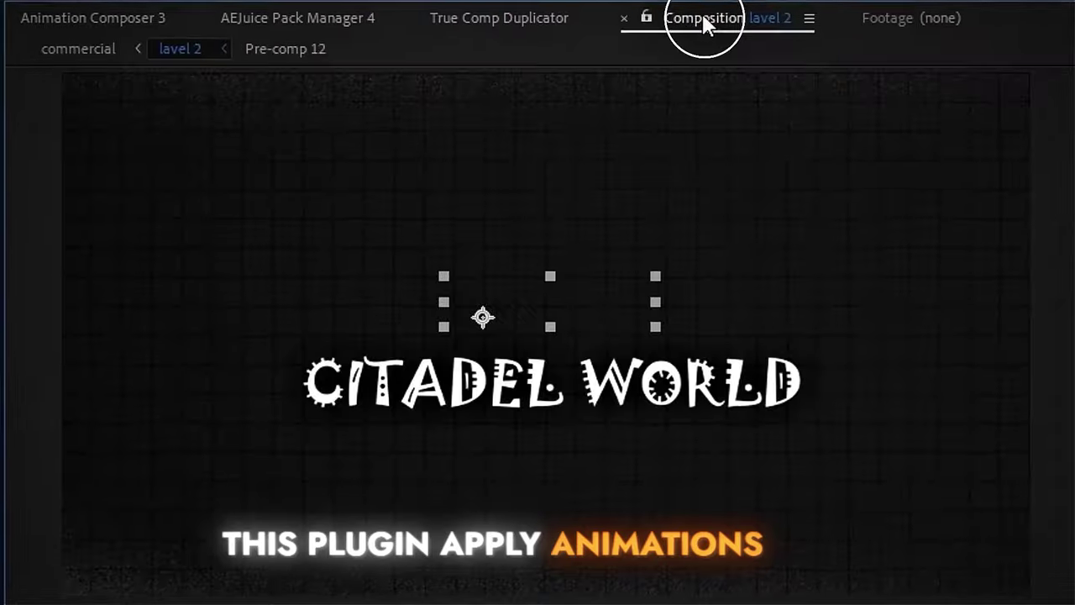
{"action": "left_click_drag", "start_coordinate": [388, 550], "coordinate": [382, 573]}
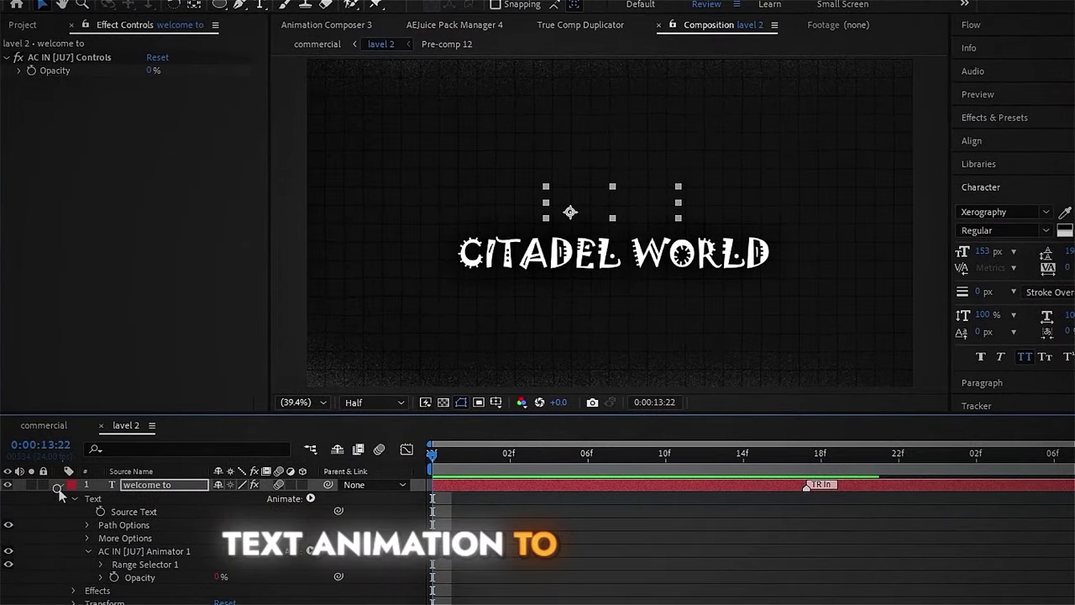
{"action": "left_click", "coordinate": [57, 486]}
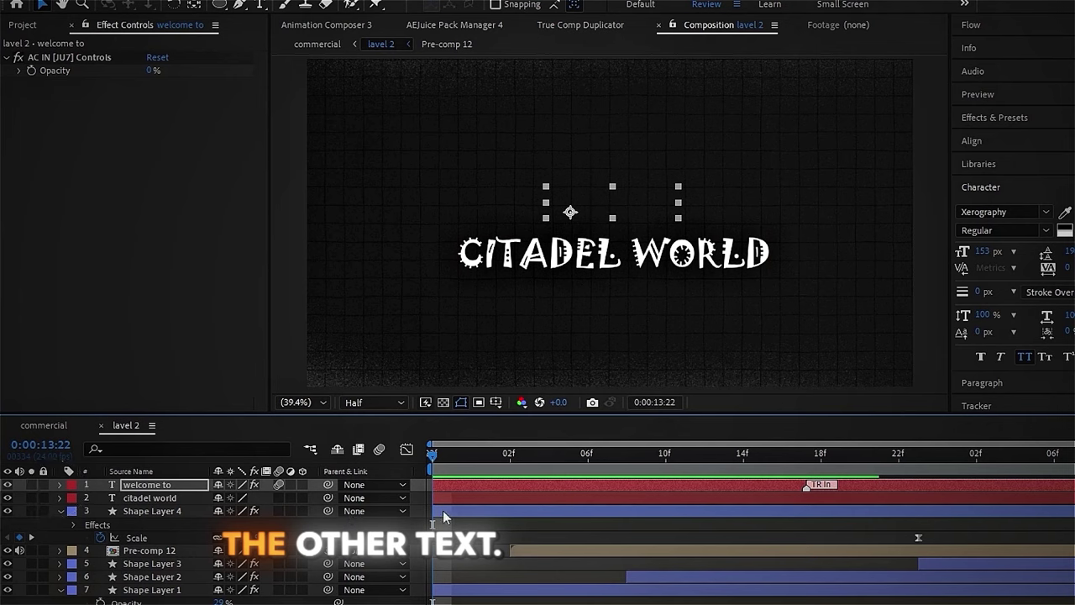
Apply an Overshoot starter preset as an In animation to the "citadel world" layer and scrub through the result
{"action": "left_click", "coordinate": [467, 498]}
{"action": "left_click", "coordinate": [326, 24]}
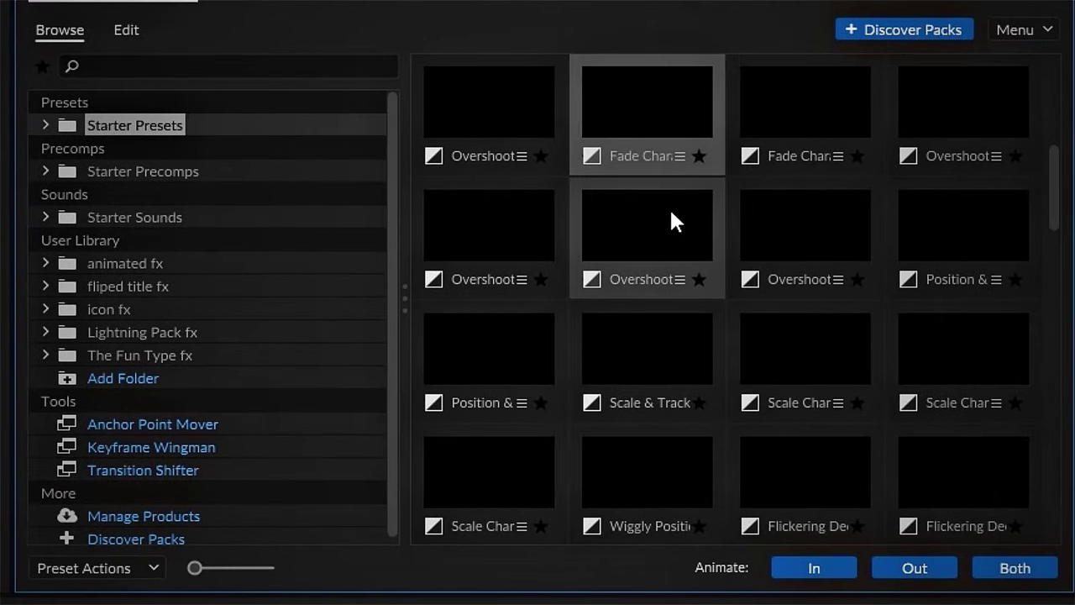
{"action": "left_click", "coordinate": [684, 221]}
{"action": "left_click", "coordinate": [813, 570]}
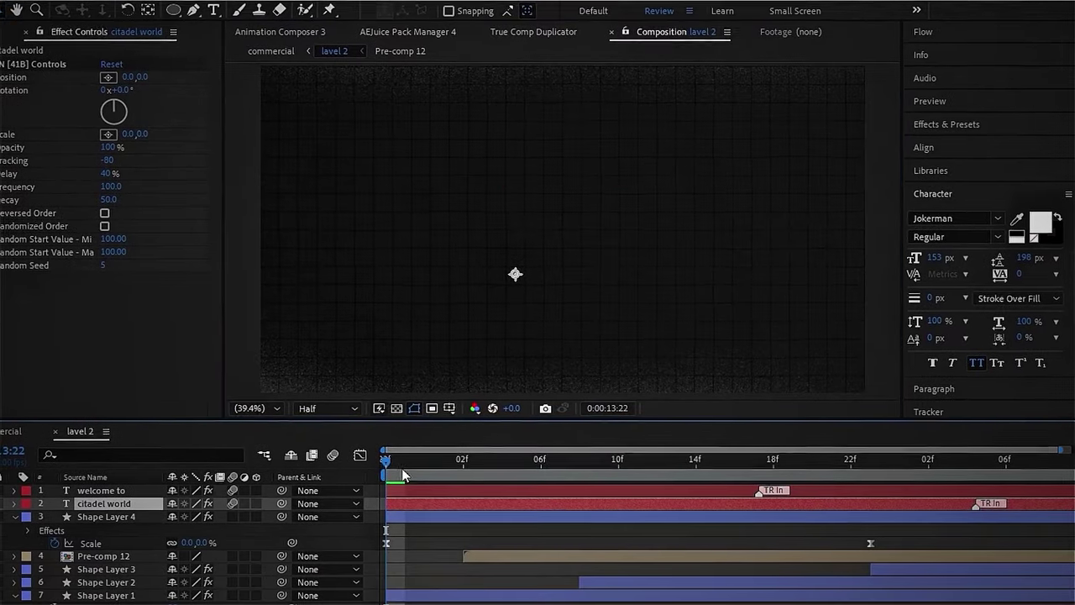
{"action": "left_click_drag", "start_coordinate": [402, 468], "coordinate": [767, 453]}
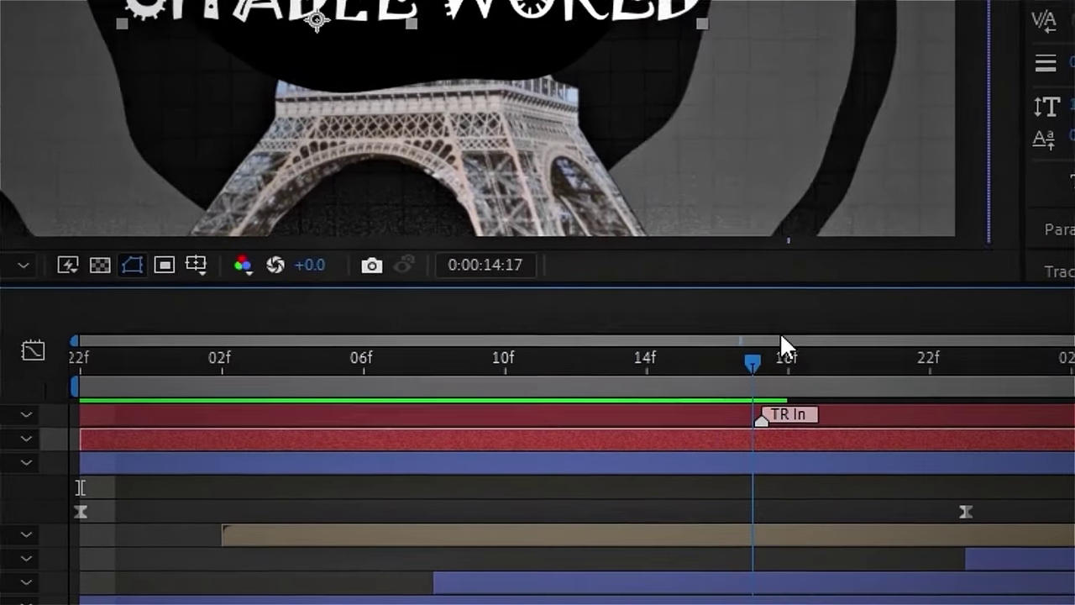
{"action": "left_click_drag", "start_coordinate": [780, 334], "coordinate": [821, 344]}
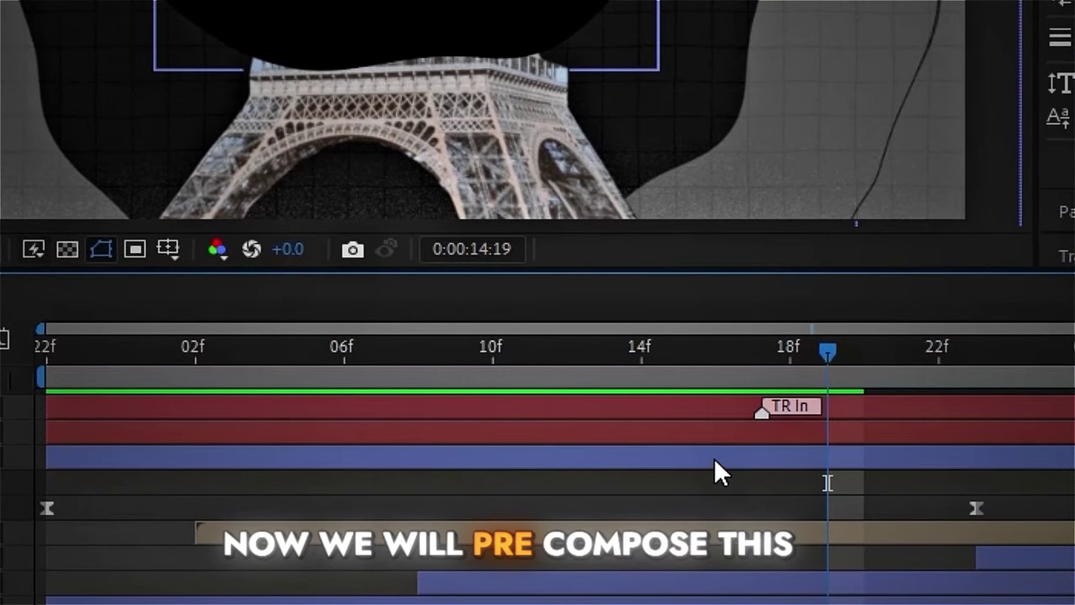
Pre-compose both text layers together with the black circle, Shape Layer 4
{"action": "left_click", "coordinate": [716, 457]}
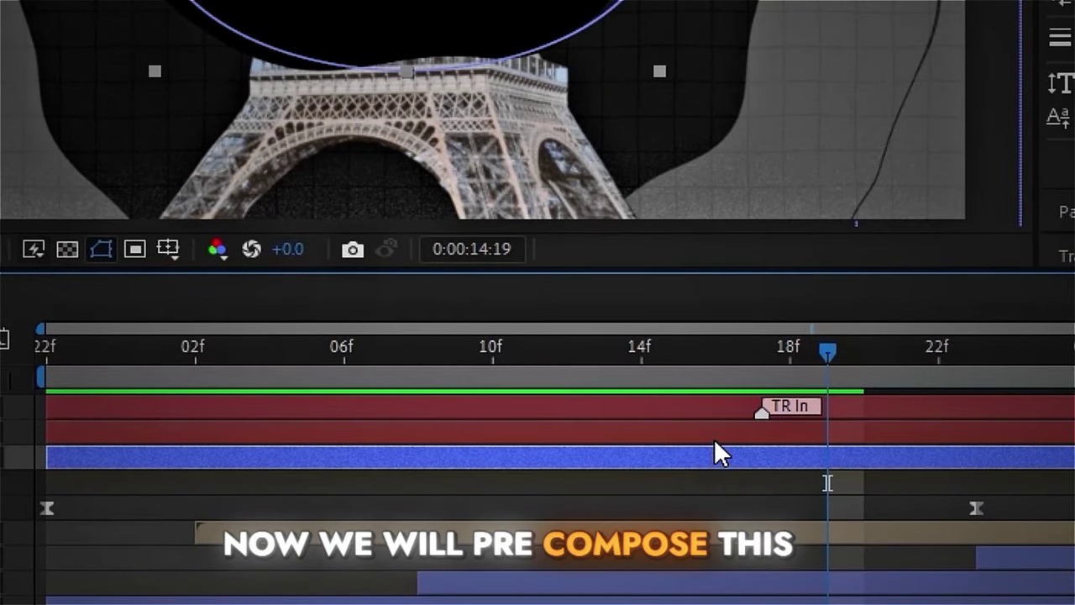
{"action": "left_click", "coordinate": [728, 413], "text": "shift"}
{"action": "right_click", "coordinate": [728, 412]}
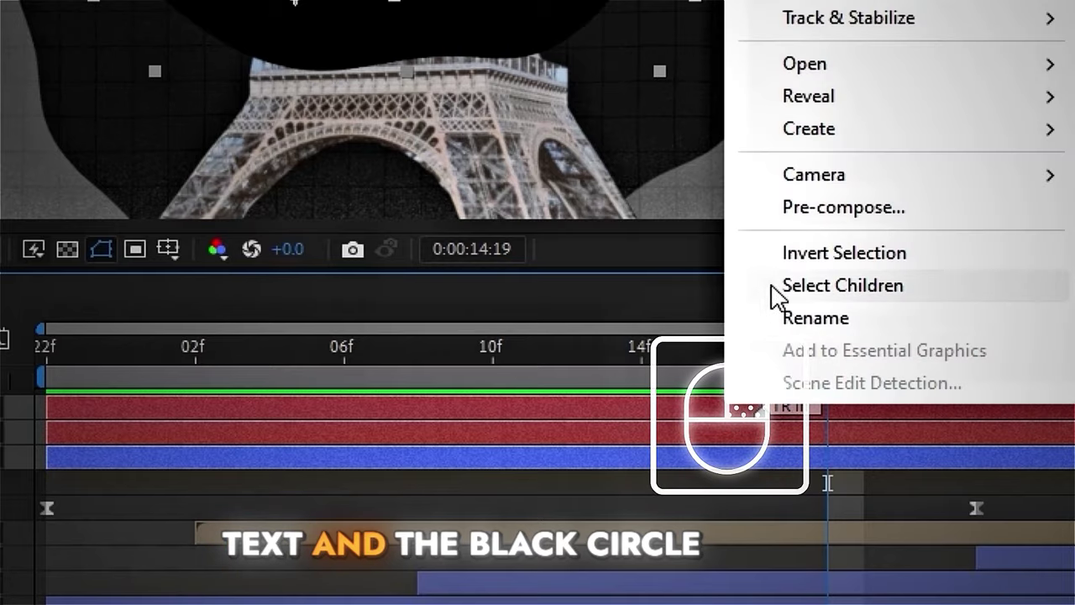
{"action": "left_click", "coordinate": [808, 210]}
{"action": "left_click", "coordinate": [659, 485]}
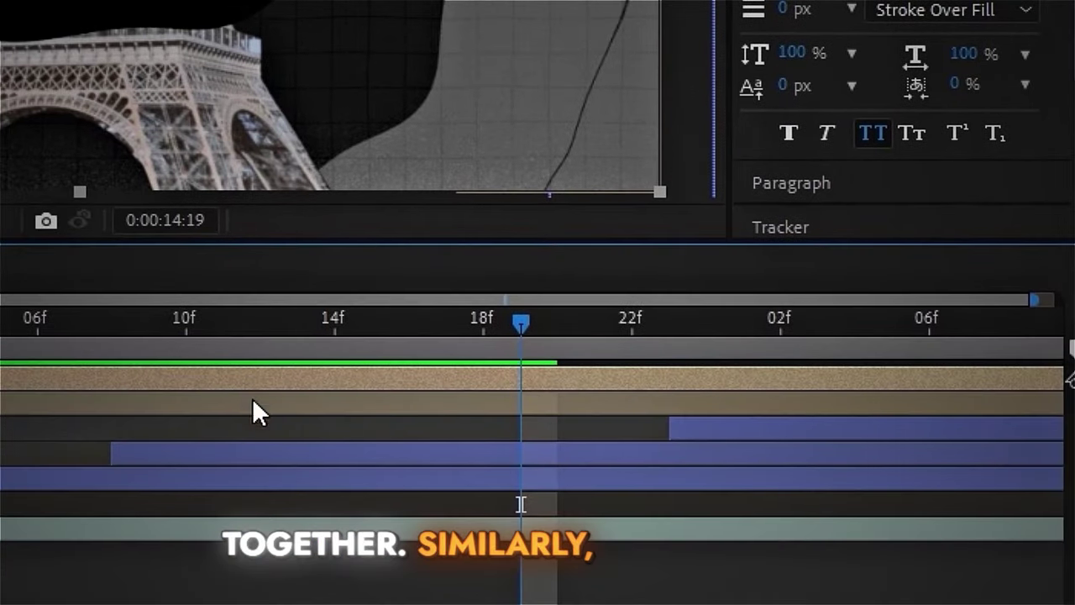
Pre-compose the three background circle shape layers and the bottom background layer as Pre-comp 14
{"action": "left_click", "coordinate": [727, 430]}
{"action": "left_click", "coordinate": [725, 476], "text": "ctrl"}
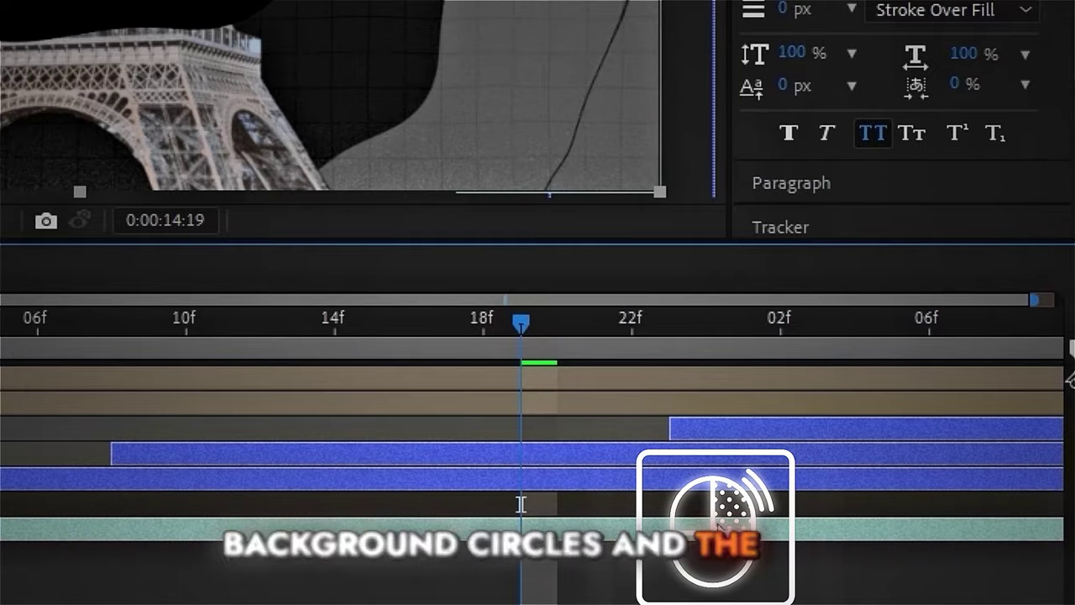
{"action": "right_click", "coordinate": [718, 519]}
{"action": "left_click", "coordinate": [785, 329]}
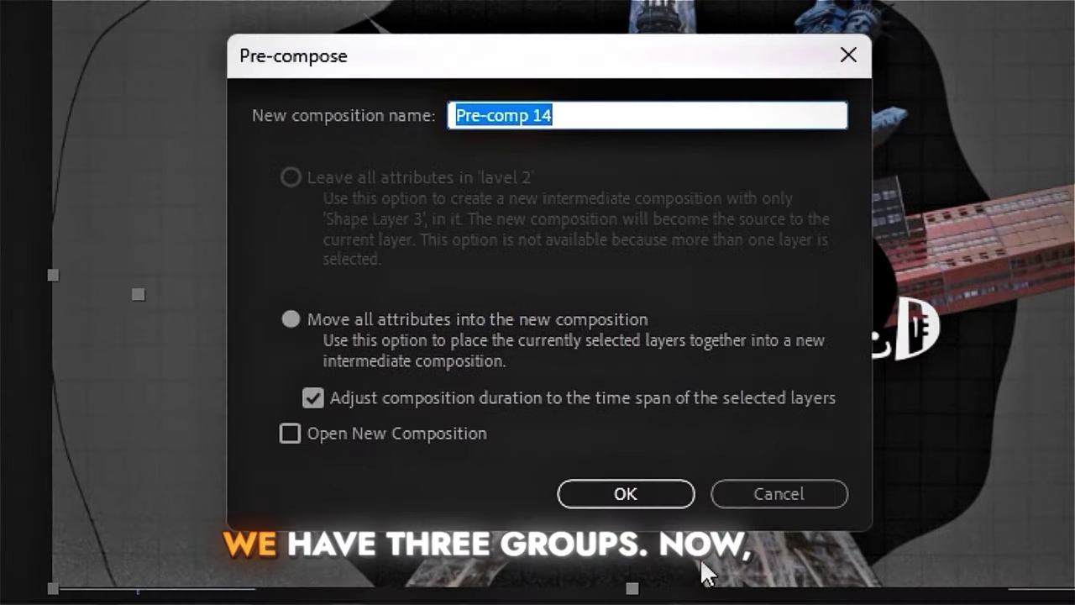
{"action": "left_click", "coordinate": [623, 495]}
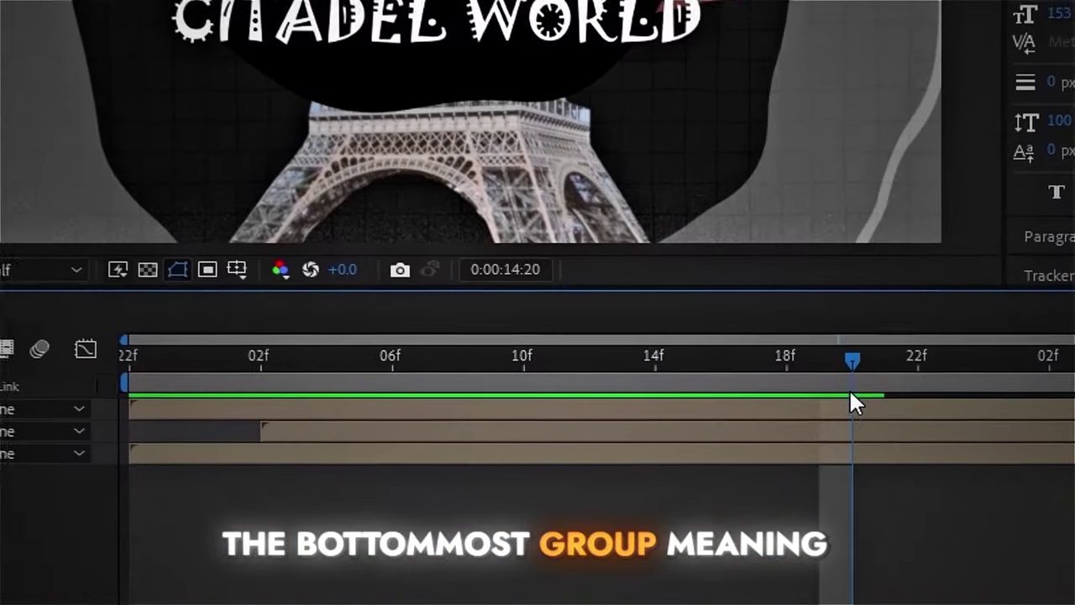
Add the Posterize Time effect to the bottommost pre-comp with a frame rate of 15 and scrub through the result
{"action": "key", "text": "ctrl+space"}
{"action": "type", "text": "po"}
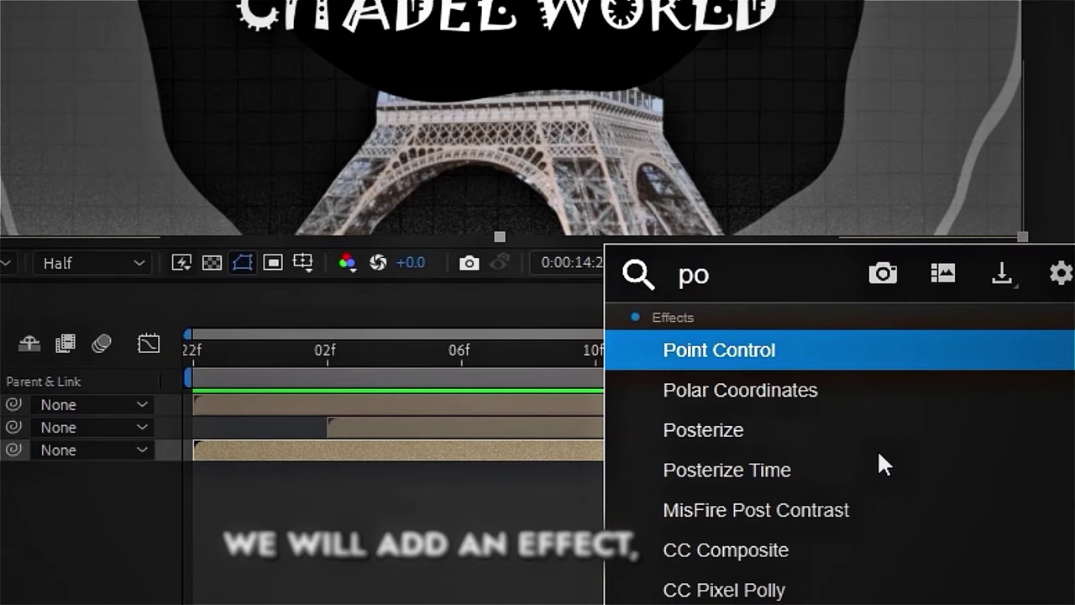
{"action": "type", "text": "st"}
{"action": "left_click", "coordinate": [763, 398]}
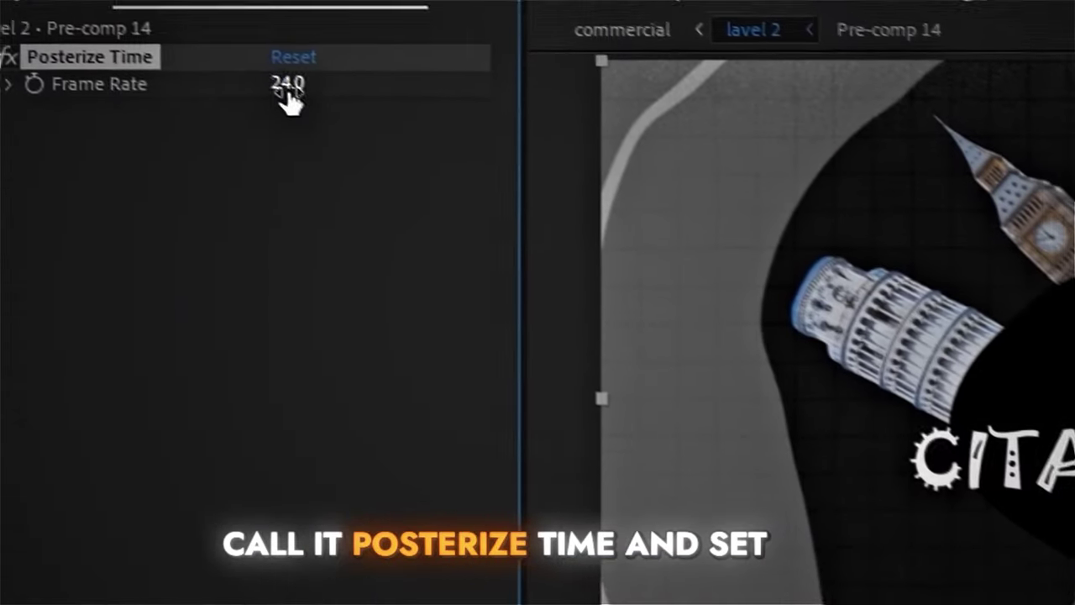
{"action": "left_click", "coordinate": [285, 87]}
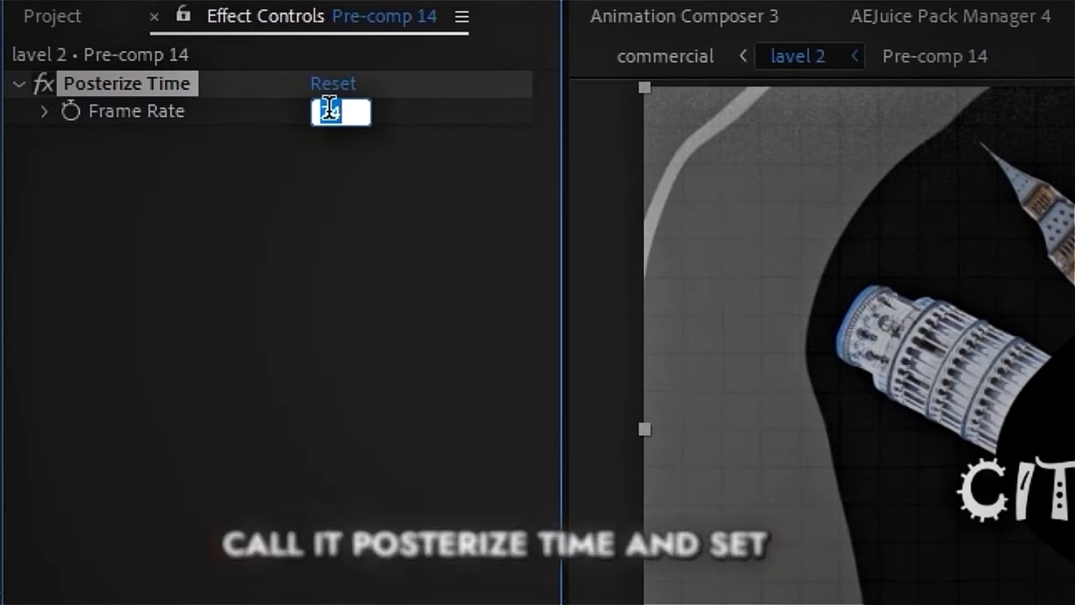
{"action": "left_click", "coordinate": [328, 224]}
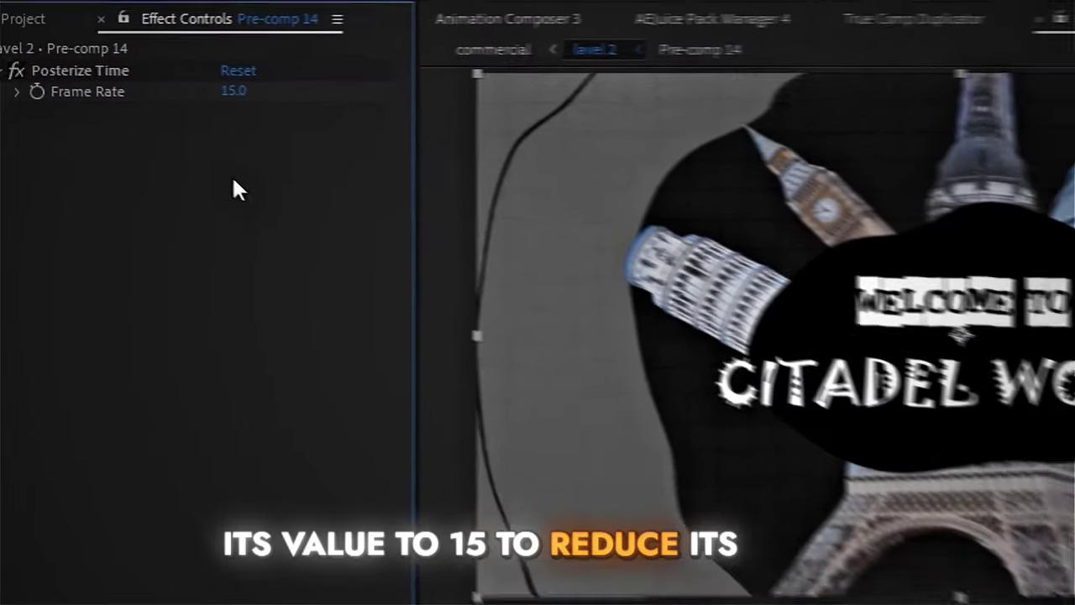
{"action": "left_click_drag", "start_coordinate": [538, 496], "coordinate": [698, 463]}
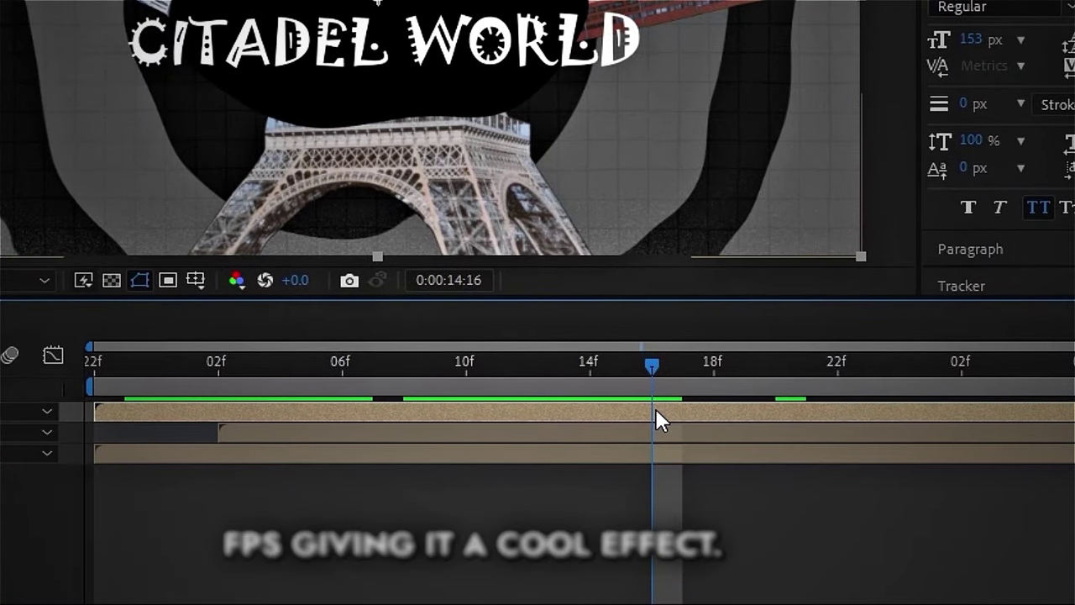
Add the Posterize Time effect to the topmost pre-comp and set its frame rate to 22
{"action": "key", "text": "ctrl+space"}
{"action": "type", "text": "post"}
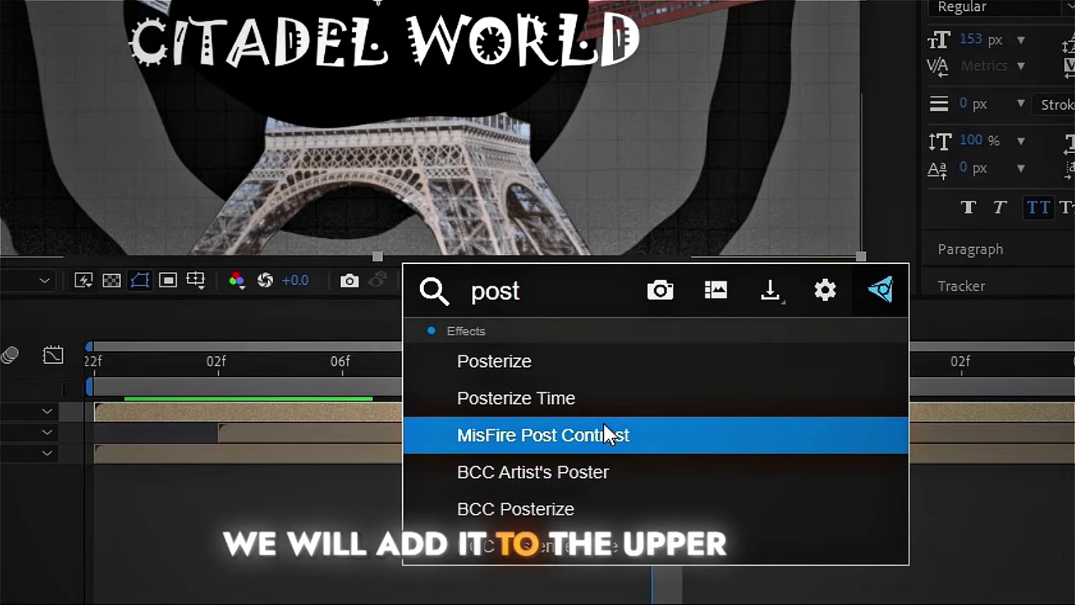
{"action": "left_click", "coordinate": [602, 428]}
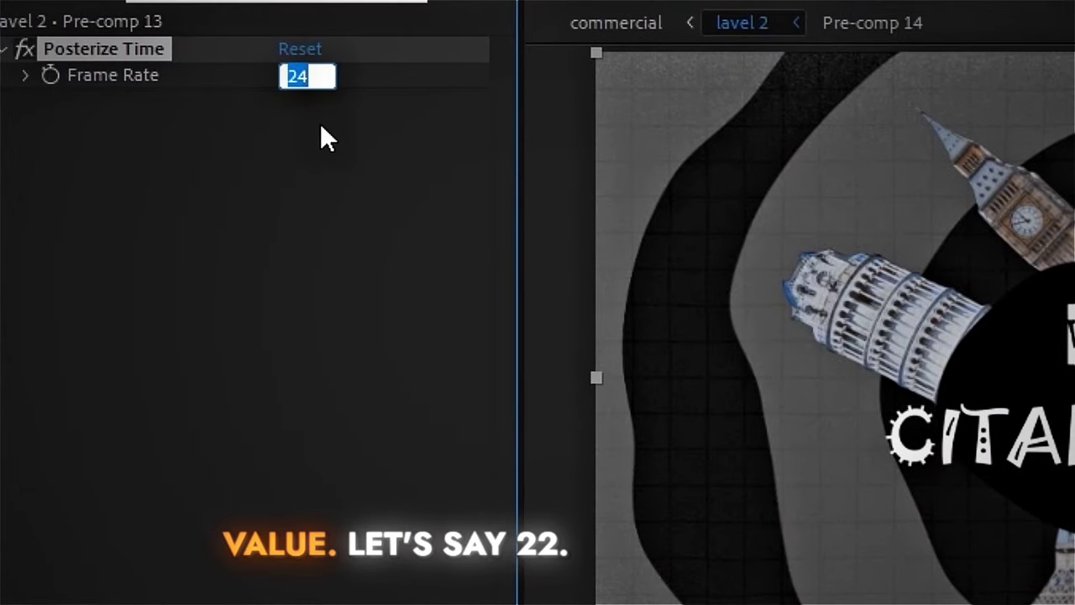
{"action": "type", "text": "22"}
{"action": "left_click", "coordinate": [383, 242]}
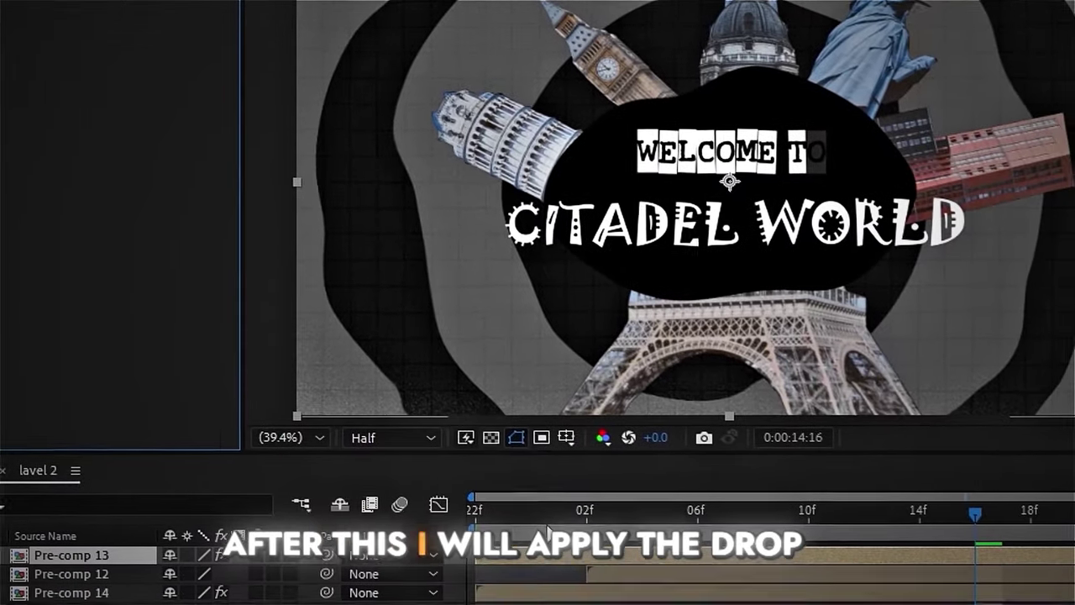
Add a Drop Shadow effect to the title pre-comp, set its distance to 31, and collapse its effect settings
{"action": "left_click_drag", "start_coordinate": [492, 477], "coordinate": [948, 530]}
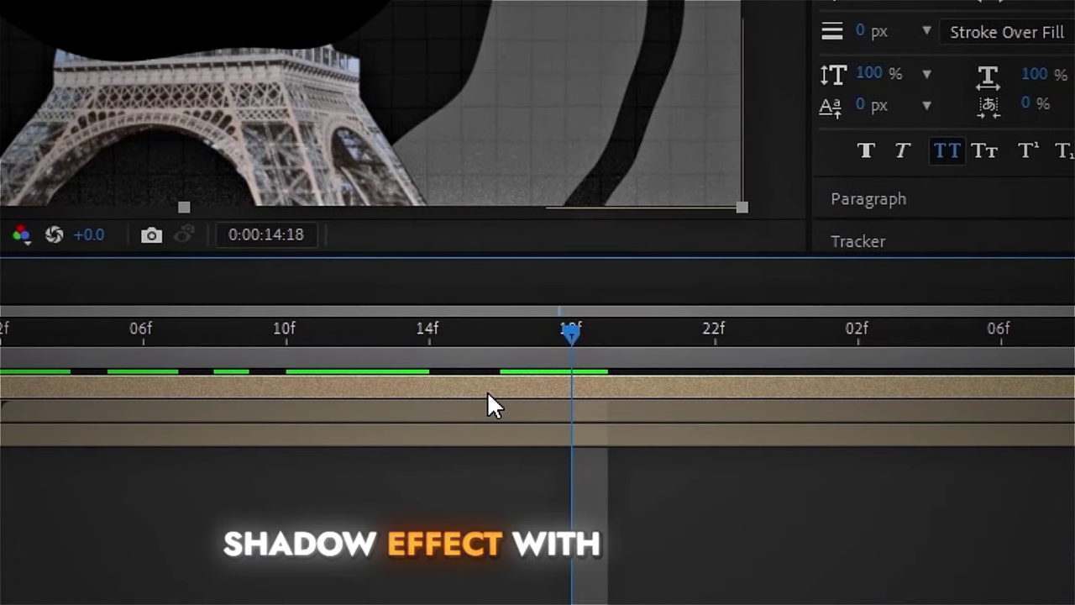
{"action": "key", "text": "ctrl+space"}
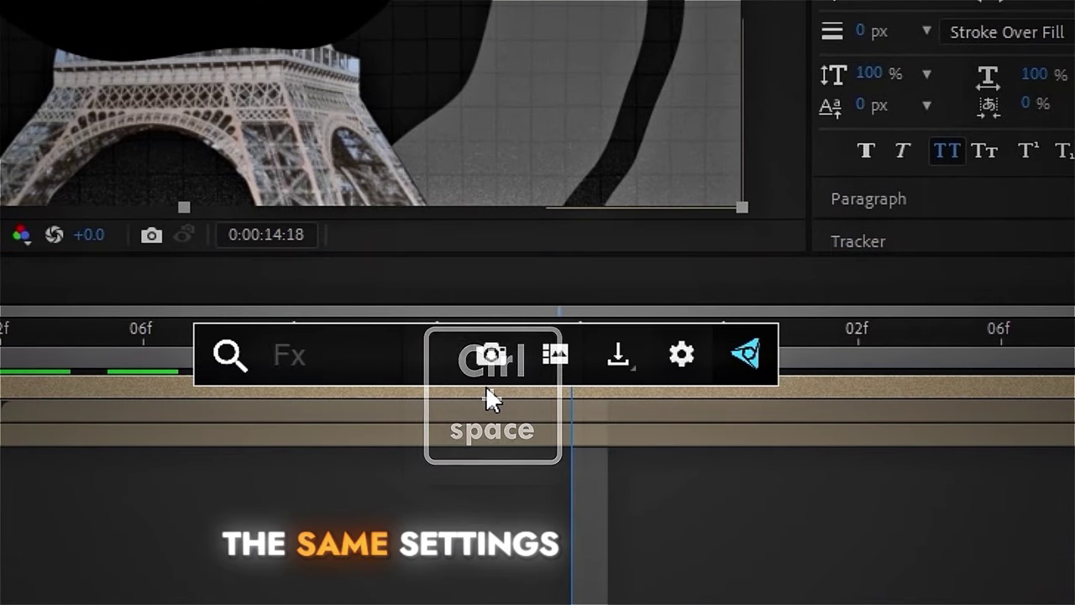
{"action": "type", "text": "drop"}
{"action": "left_click", "coordinate": [489, 384]}
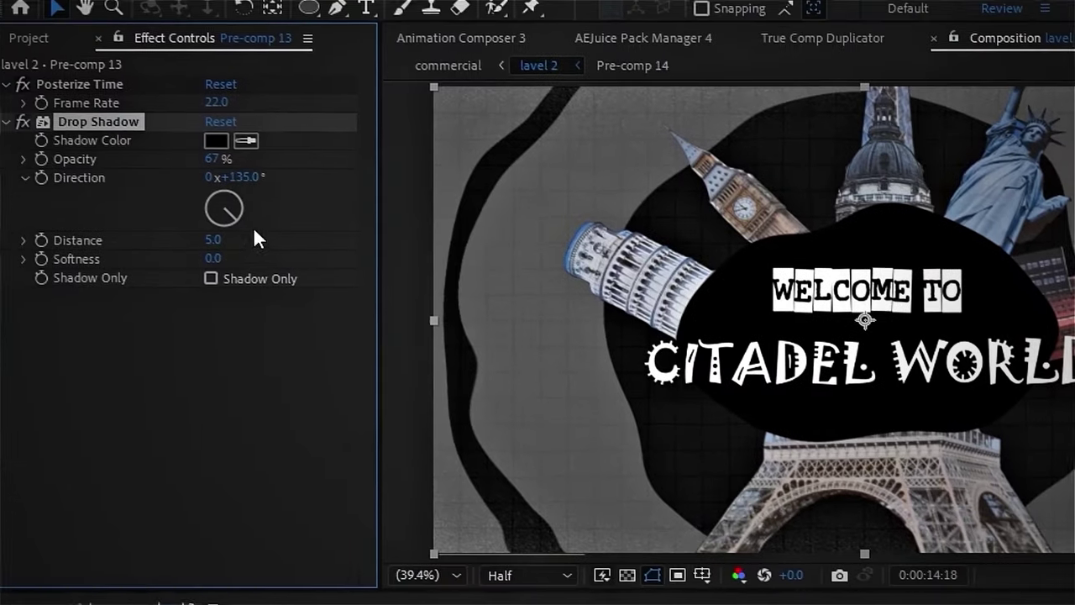
{"action": "left_click_drag", "start_coordinate": [222, 242], "coordinate": [259, 242]}
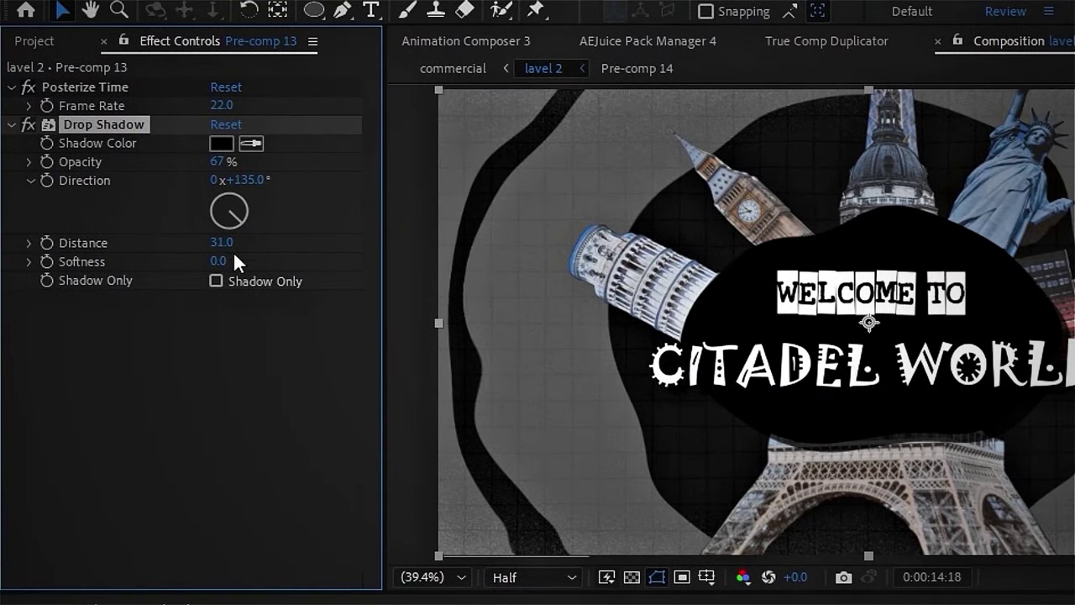
{"action": "left_click", "coordinate": [12, 124]}
{"action": "left_click", "coordinate": [12, 87]}
Add a Glow effect to the title pre-comp with a radius of 129 and an intensity of 0.5
{"action": "key", "text": "ctrl+space"}
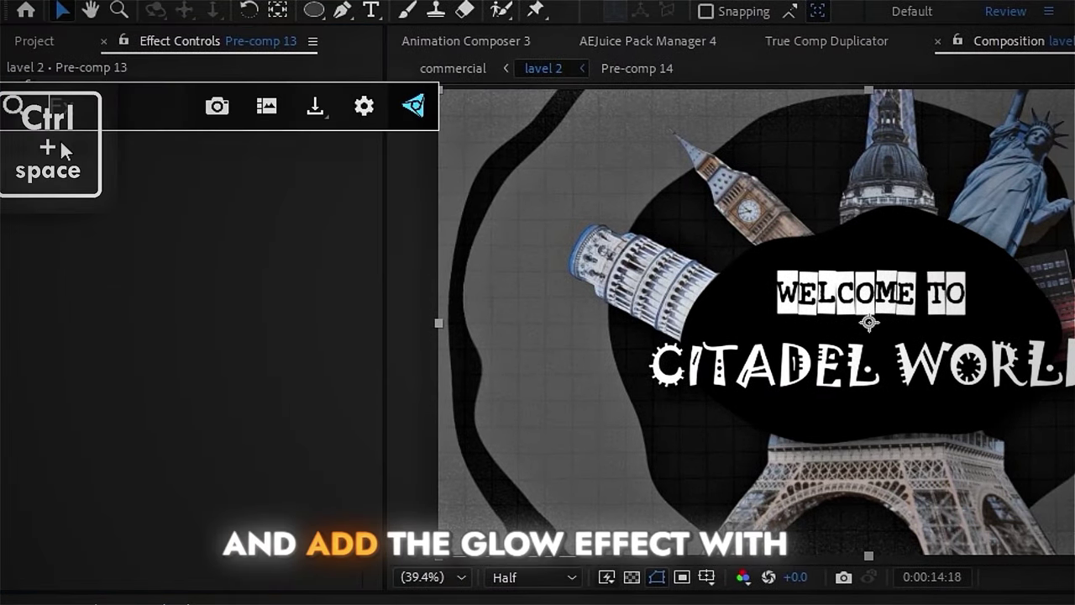
{"action": "type", "text": "glo"}
{"action": "left_click", "coordinate": [84, 167]}
{"action": "left_click_drag", "start_coordinate": [220, 179], "coordinate": [340, 178]}
{"action": "left_click_drag", "start_coordinate": [201, 206], "coordinate": [177, 216]}
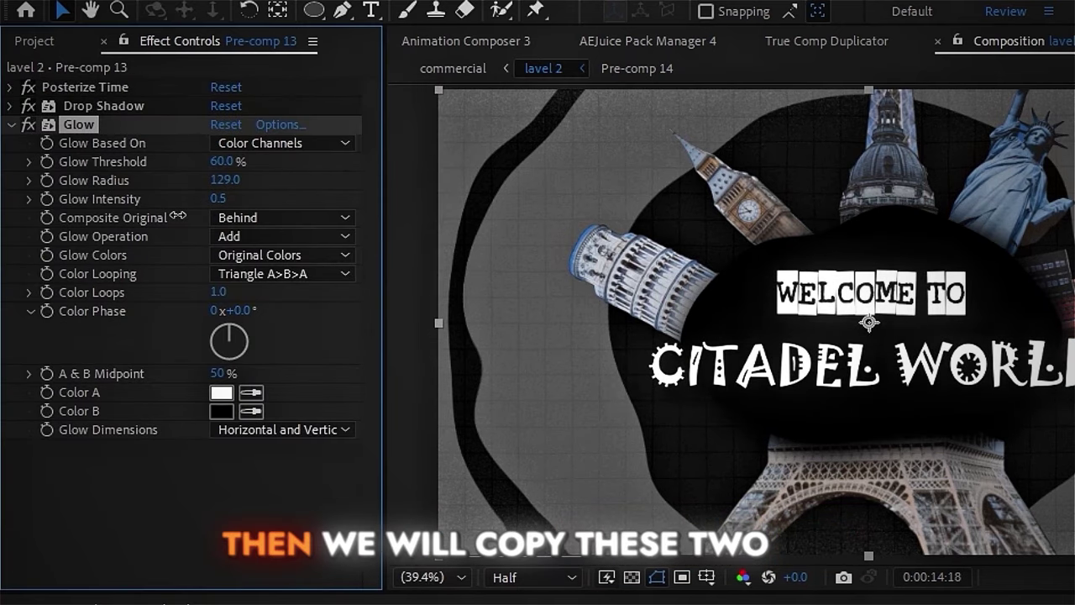
Copy the Drop Shadow and Glow effects onto the buildings pre-comp and preview the animation
{"action": "left_click", "coordinate": [104, 104], "text": "shift"}
{"action": "right_click", "coordinate": [103, 104]}
{"action": "left_click", "coordinate": [139, 182]}
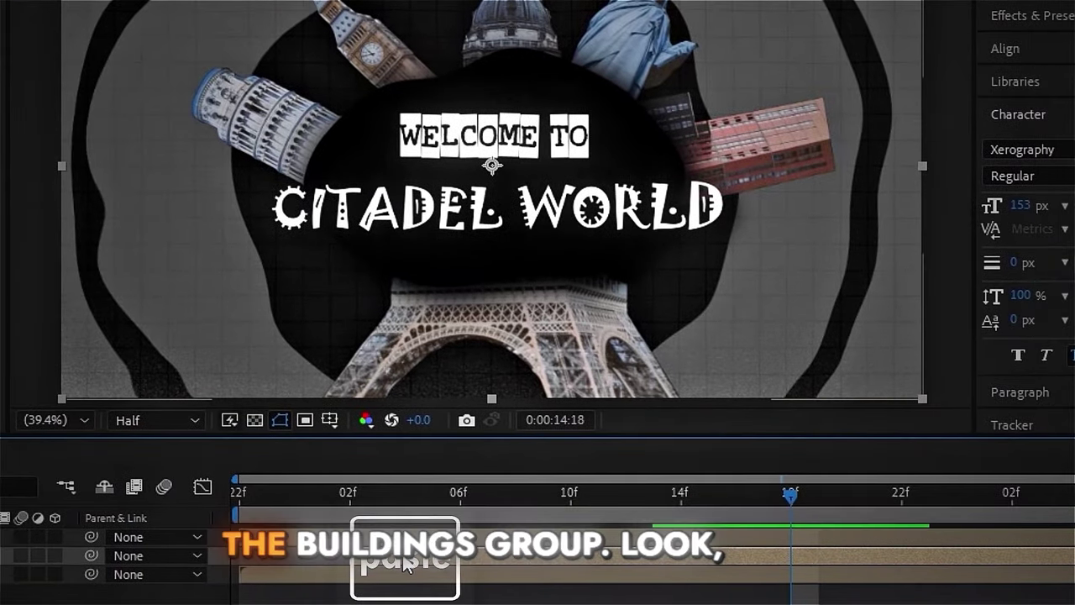
{"action": "key", "text": "ctrl+v"}
{"action": "left_click_drag", "start_coordinate": [851, 521], "coordinate": [225, 587]}
{"action": "key", "text": "space"}
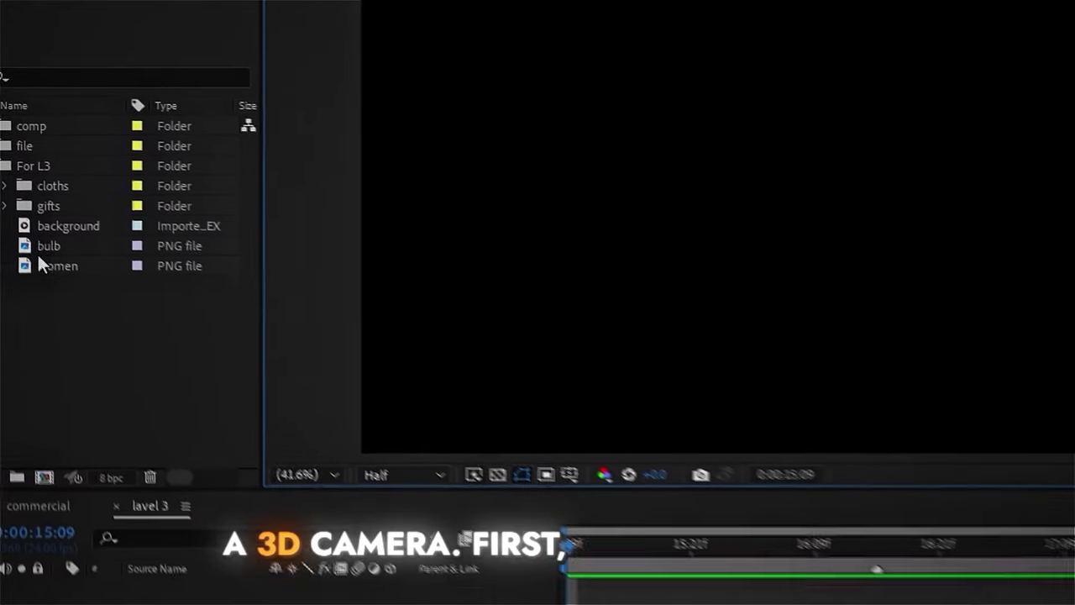
Place the background footage in the lavel 3 composition, rotate it to fill the frame, and add the bulb and women images above it
{"action": "left_click_drag", "start_coordinate": [68, 225], "coordinate": [170, 579]}
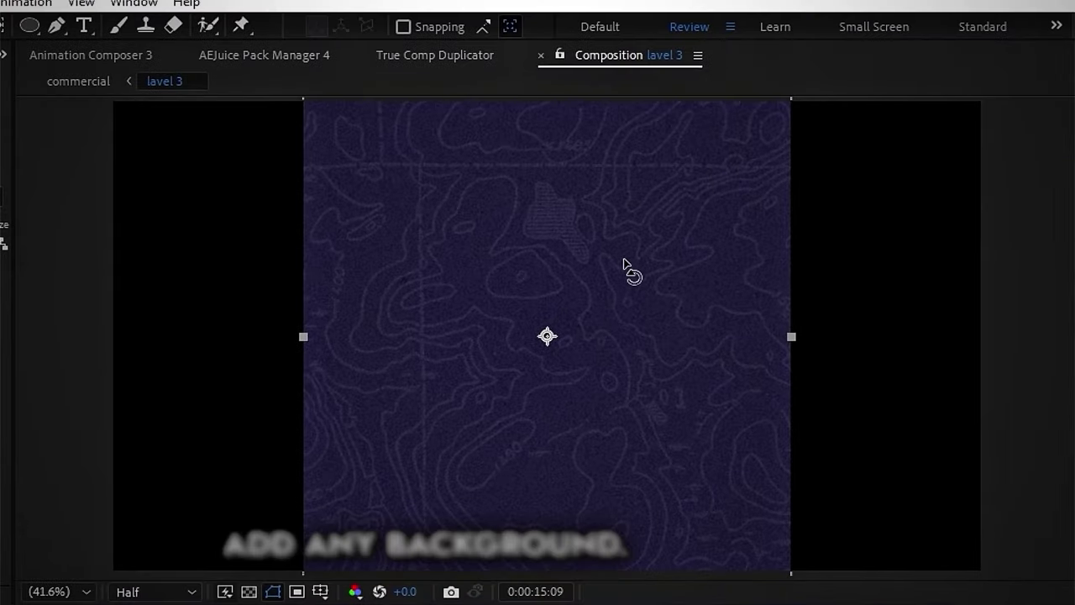
{"action": "left_click_drag", "start_coordinate": [623, 264], "coordinate": [756, 521]}
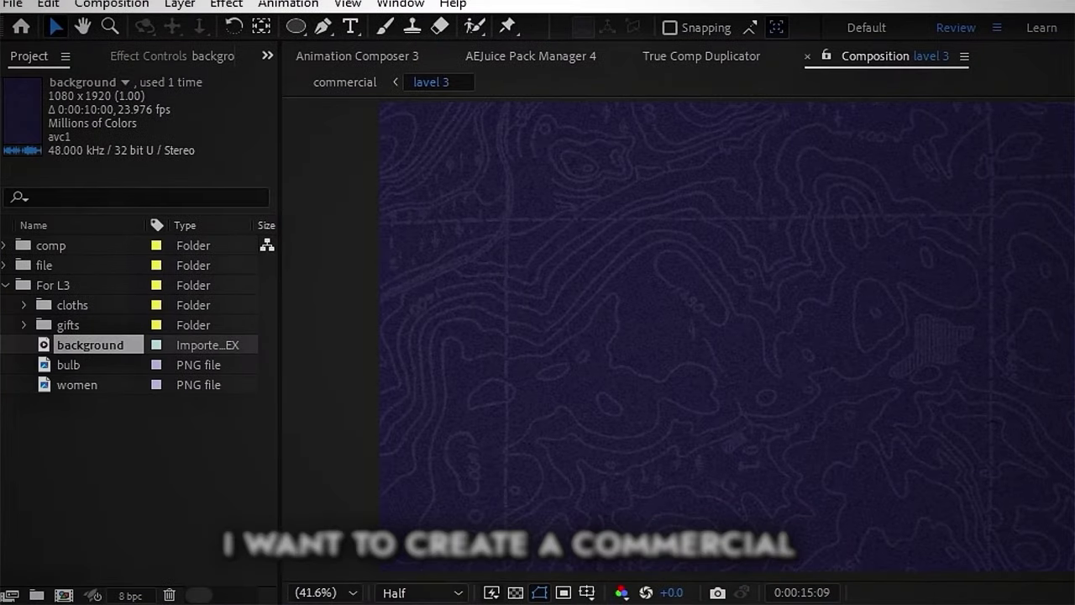
{"action": "left_click", "coordinate": [66, 386]}
{"action": "left_click", "coordinate": [70, 371], "text": "shift"}
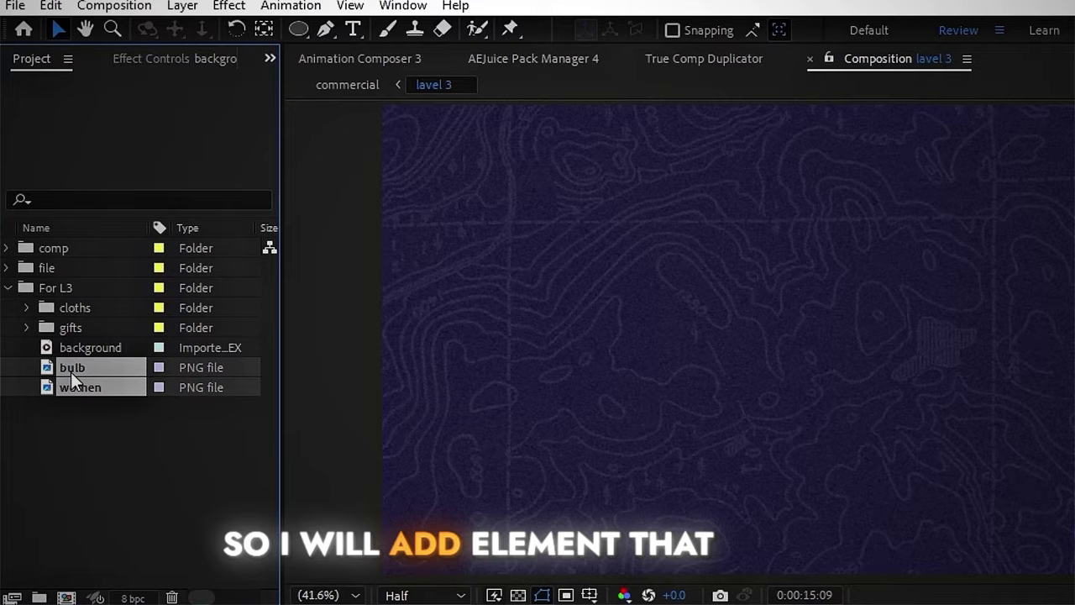
{"action": "left_click_drag", "start_coordinate": [71, 371], "coordinate": [92, 414]}
{"action": "left_click_drag", "start_coordinate": [98, 214], "coordinate": [227, 515]}
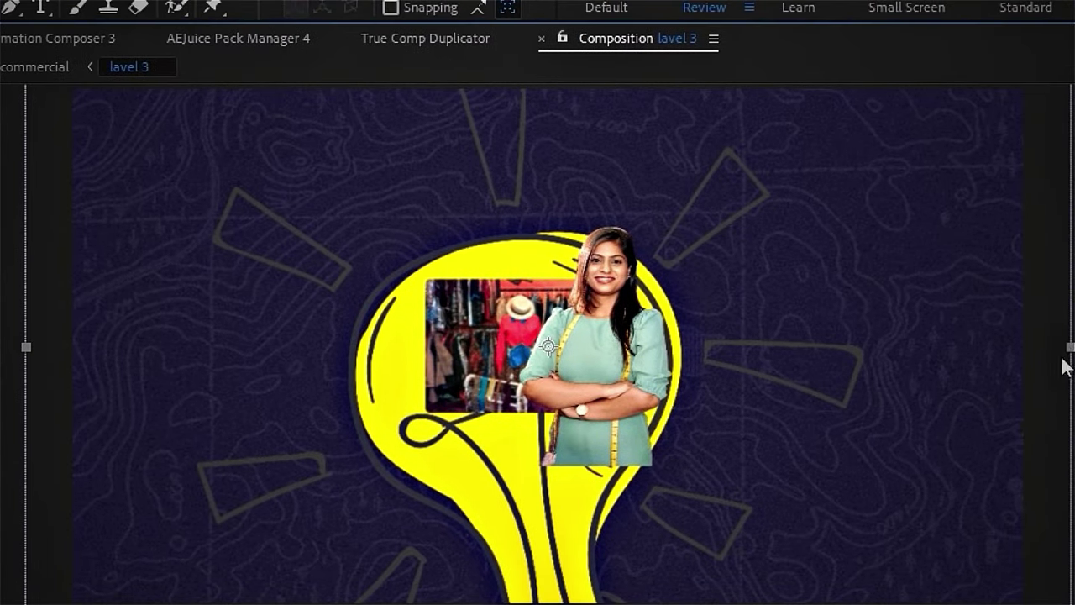
Shrink the bulb image and arrange the images with the woman in the left half and the bulb beside her head
{"action": "left_click_drag", "start_coordinate": [1067, 348], "coordinate": [772, 361]}
{"action": "left_click", "coordinate": [639, 361]}
{"action": "left_click_drag", "start_coordinate": [710, 411], "coordinate": [491, 481]}
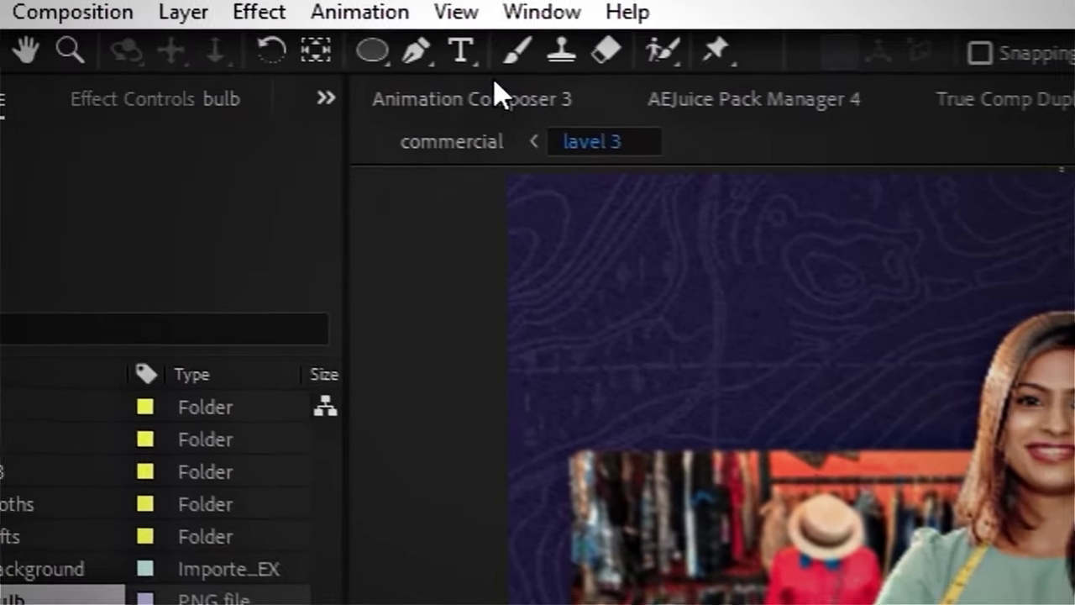
Add a text layer reading "SHOPPING AT" in the empty area beside the woman
{"action": "left_click", "coordinate": [40, 7]}
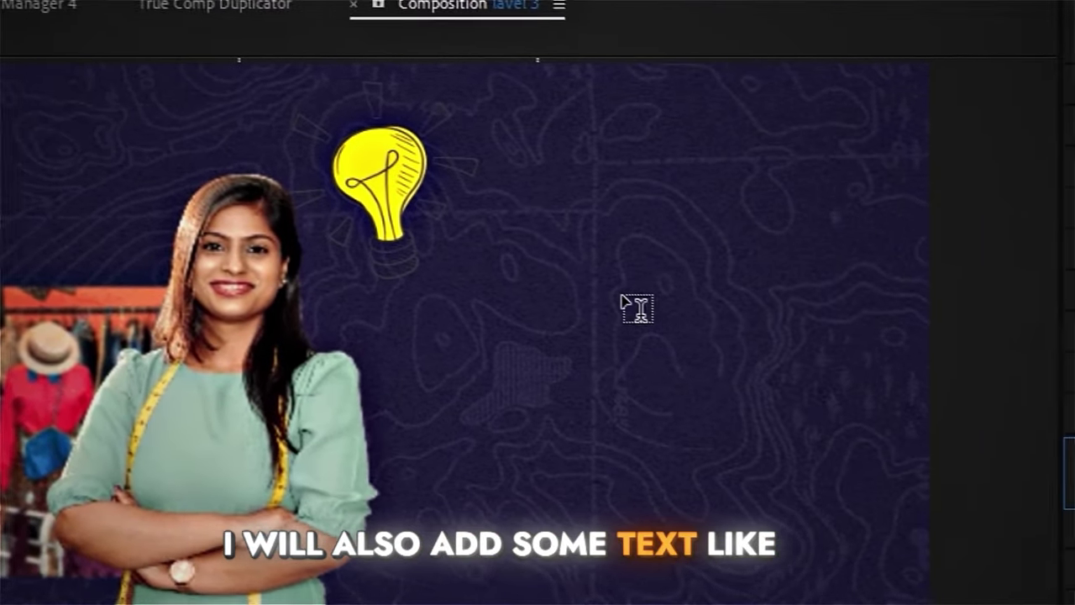
{"action": "left_click", "coordinate": [636, 310]}
{"action": "type", "text": "SHOPPING A"}
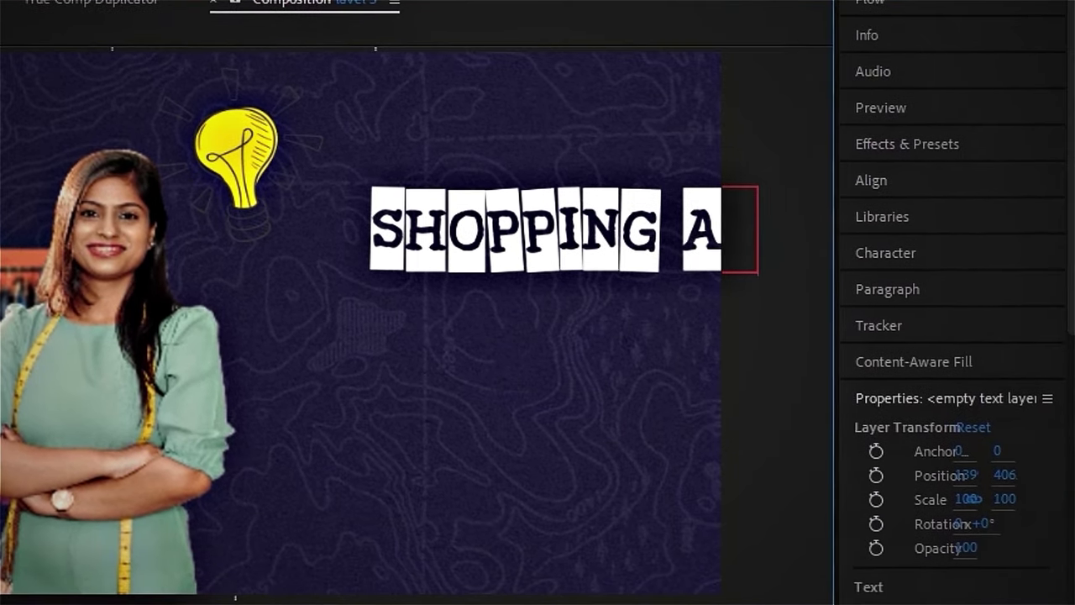
{"action": "key", "text": "ctrl+shift+a"}
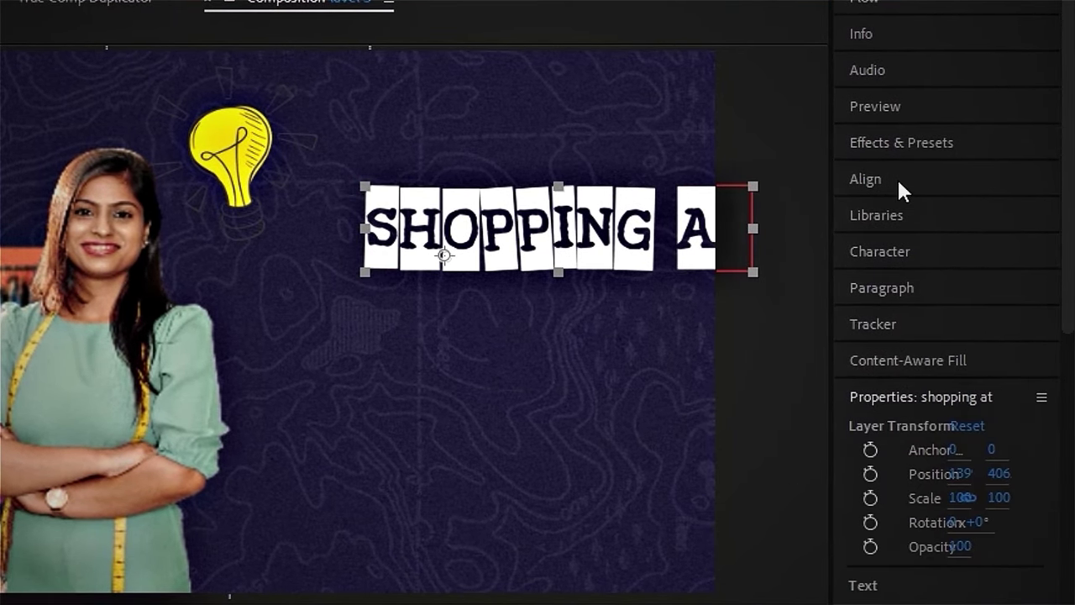
Set the "SHOPPING AT" text to Rockwell Condensed Regular, scale it down and move it lower beside the woman
{"action": "left_click", "coordinate": [919, 257]}
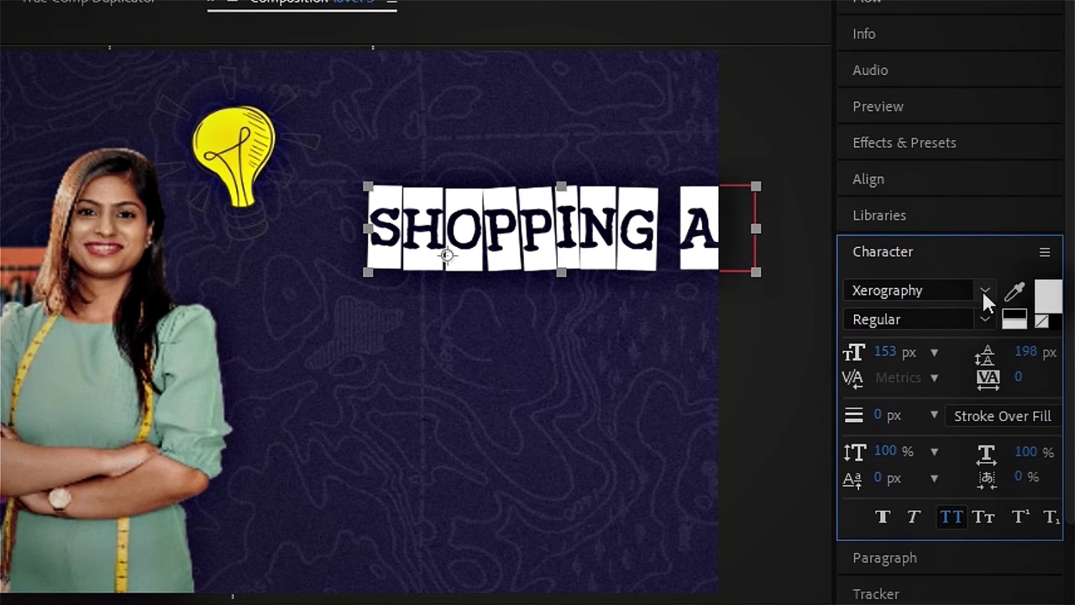
{"action": "left_click", "coordinate": [955, 291]}
{"action": "type", "text": "rock"}
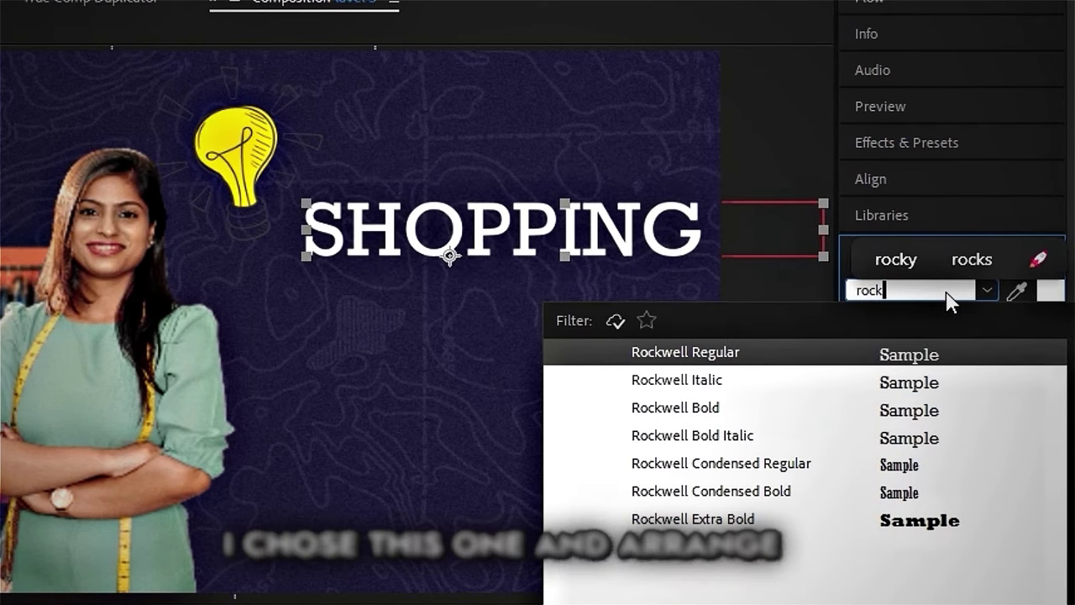
{"action": "left_click", "coordinate": [739, 464]}
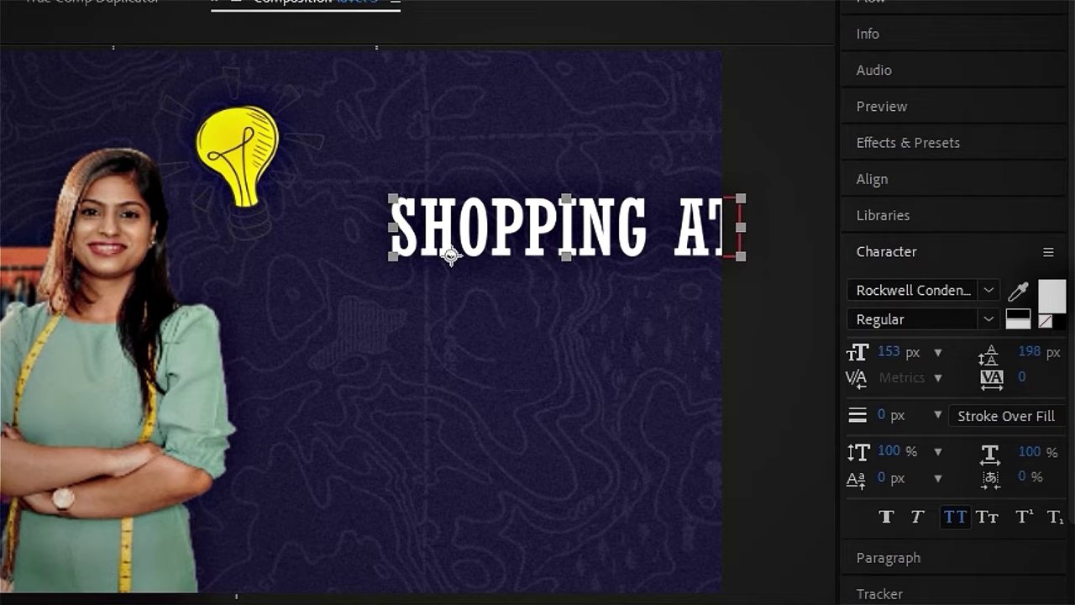
{"action": "left_click_drag", "start_coordinate": [679, 257], "coordinate": [627, 252]}
{"action": "left_click_drag", "start_coordinate": [571, 239], "coordinate": [527, 309]}
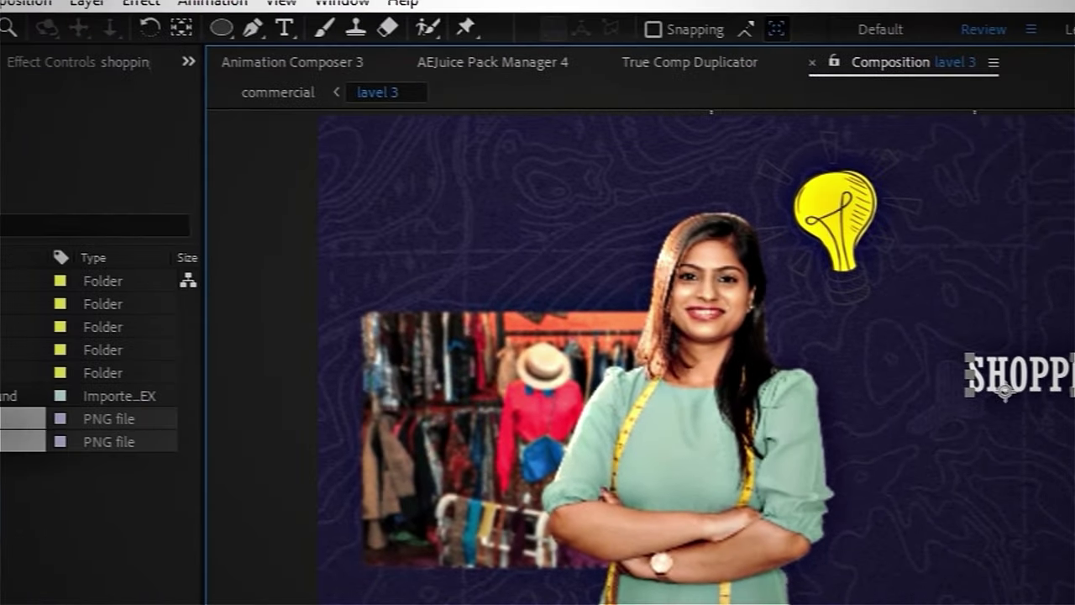
Add a second text layer reading "VERSACE" near the "SHOPPING AT" text
{"action": "left_click", "coordinate": [538, 370]}
{"action": "left_click", "coordinate": [344, 36]}
{"action": "left_click", "coordinate": [724, 379]}
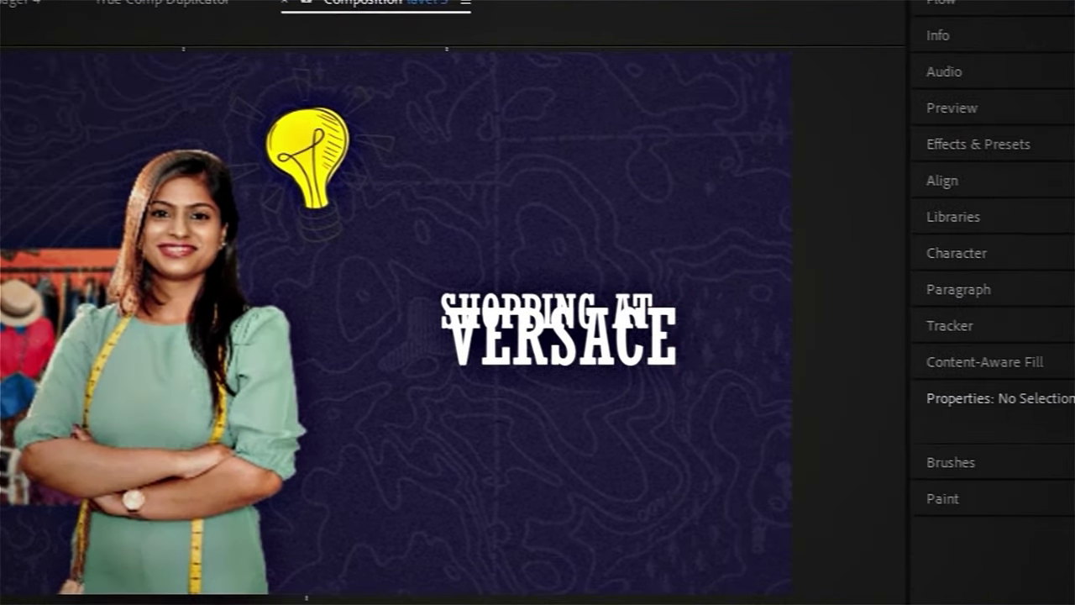
{"action": "key", "text": "ctrl+Return"}
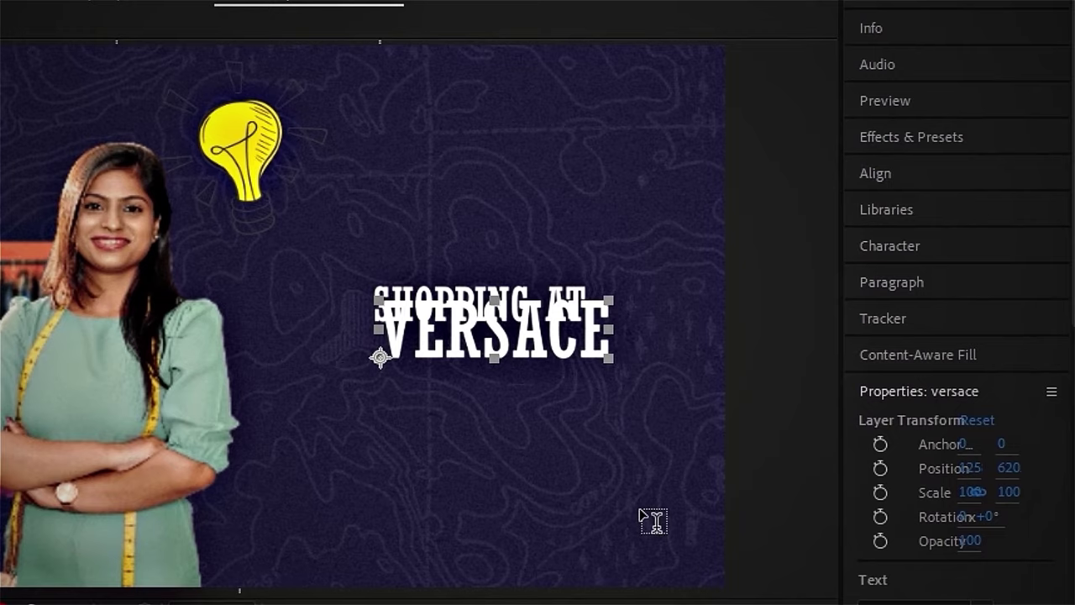
Set the "VERSACE" text to the Xerography font, then position and size it directly below "SHOPPING AT"
{"action": "left_click", "coordinate": [879, 245]}
{"action": "left_click", "coordinate": [991, 280]}
{"action": "type", "text": "xe"}
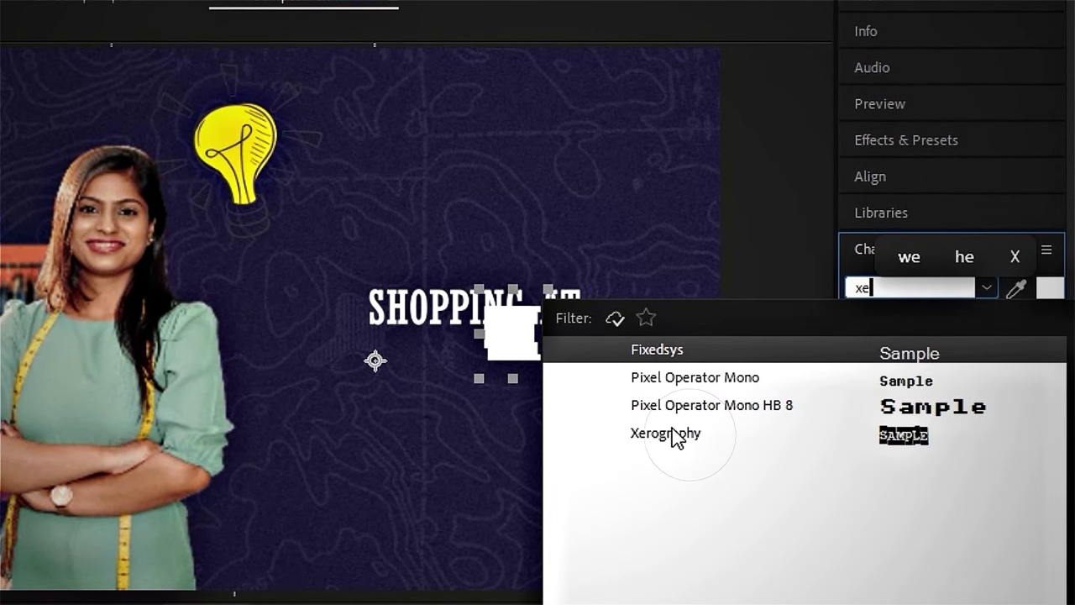
{"action": "left_click", "coordinate": [665, 433]}
{"action": "left_click_drag", "start_coordinate": [510, 355], "coordinate": [471, 392]}
{"action": "left_click_drag", "start_coordinate": [578, 381], "coordinate": [647, 405]}
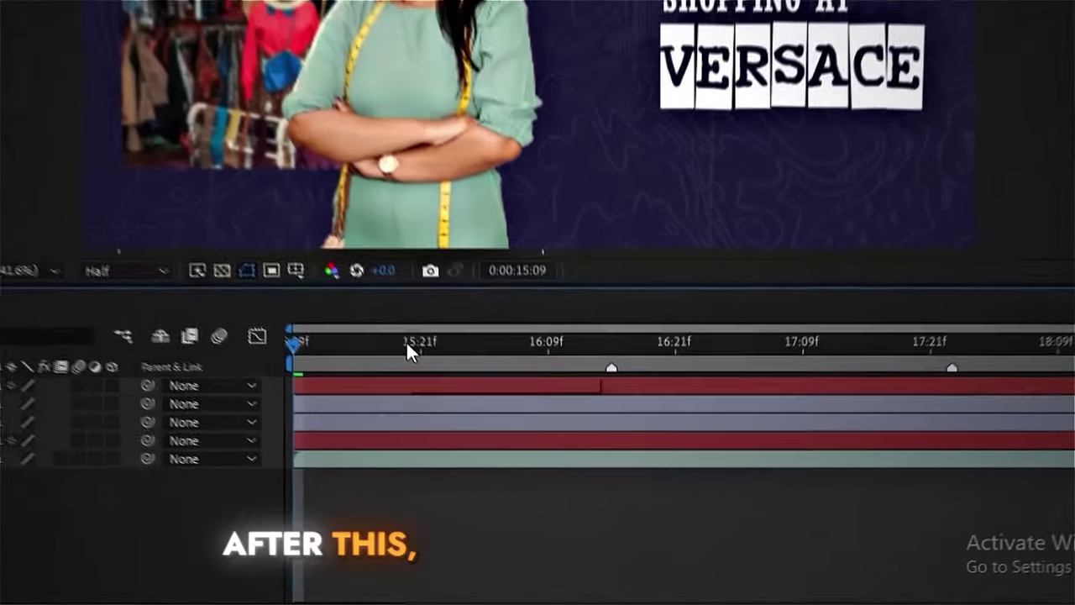
Add Position keyframes at 0:00:16:15 to both text layers, the women layer and the bulb layer
{"action": "left_click", "coordinate": [567, 505]}
{"action": "left_click", "coordinate": [611, 376], "text": "shift"}
{"action": "left_click", "coordinate": [613, 398], "text": "shift"}
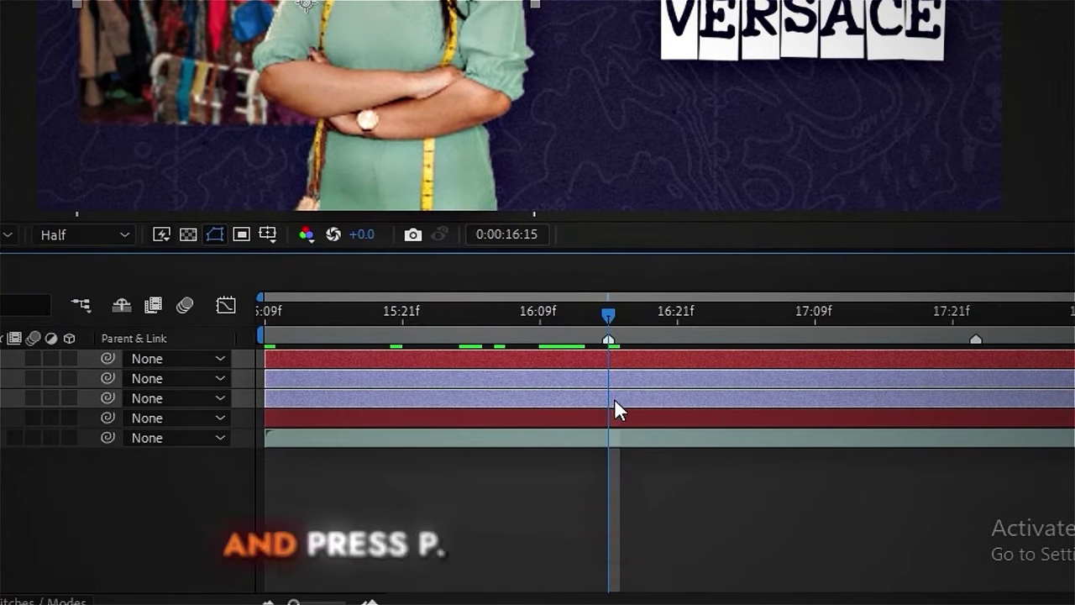
{"action": "left_click", "coordinate": [617, 417], "text": "shift"}
{"action": "key", "text": "p"}
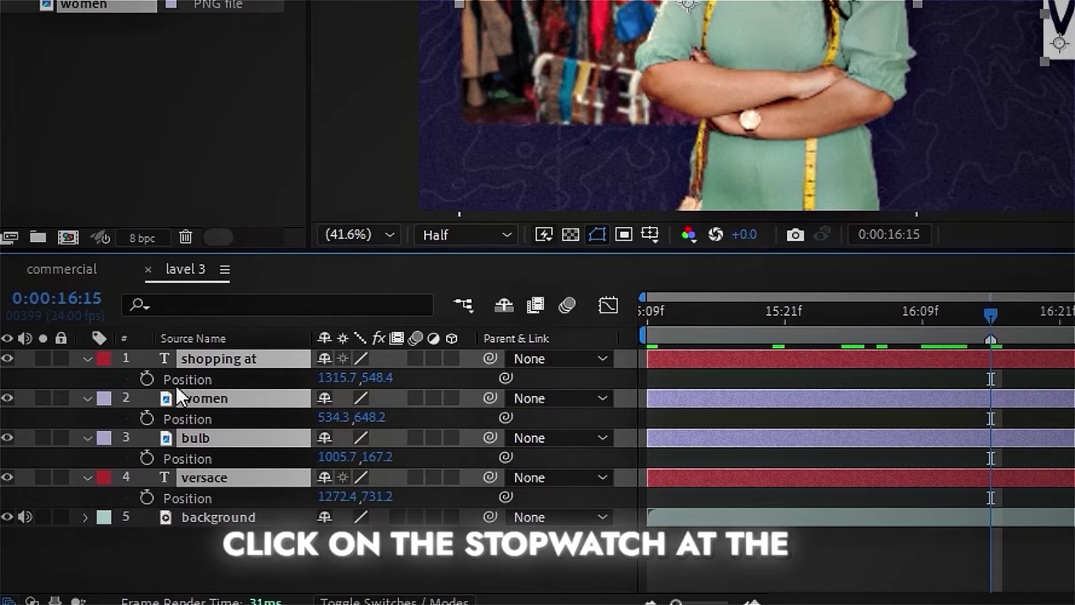
{"action": "left_click", "coordinate": [144, 379]}
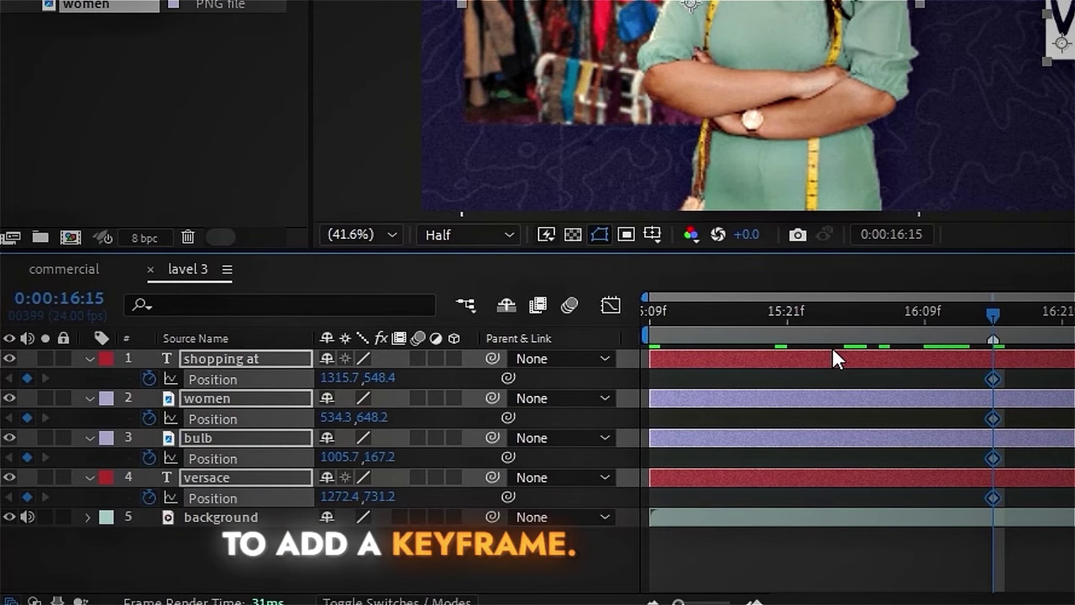
At 0:00:15:09, move the woman off-frame to the lower left, the bulb and "VERSACE" below the frame, and "SHOPPING AT" to its right
{"action": "left_click_drag", "start_coordinate": [834, 317], "coordinate": [515, 411]}
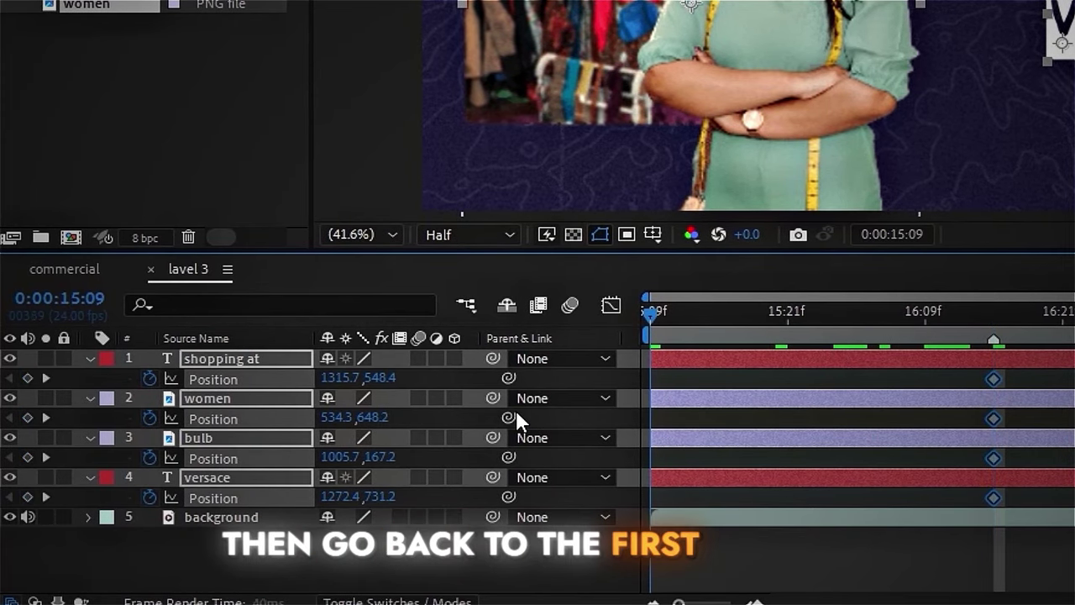
{"action": "left_click", "coordinate": [746, 549]}
{"action": "left_click_drag", "start_coordinate": [685, 105], "coordinate": [335, 453]}
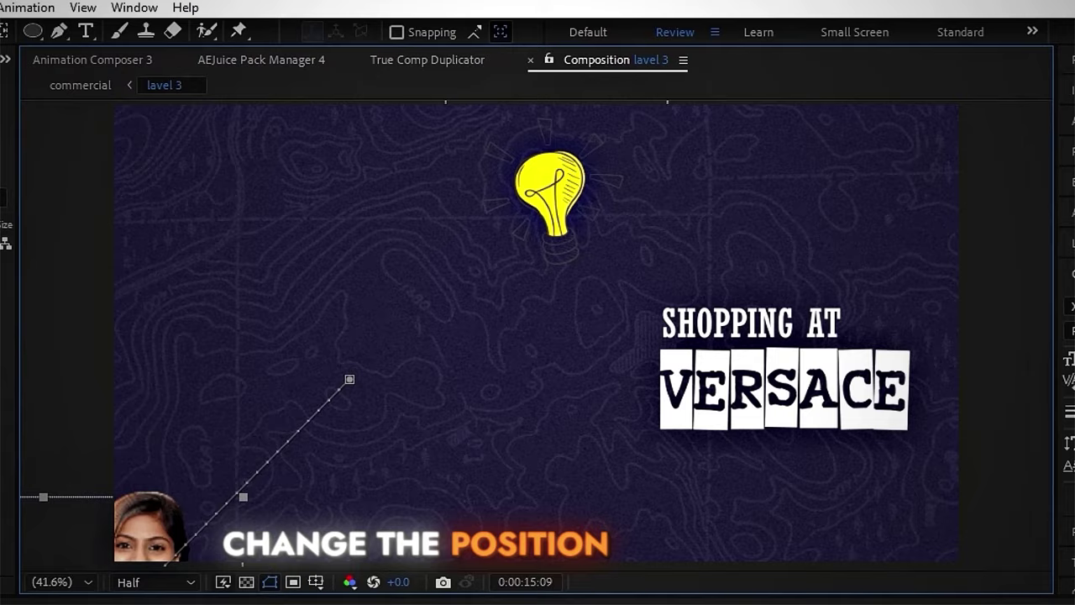
{"action": "left_click_drag", "start_coordinate": [724, 424], "coordinate": [730, 604]}
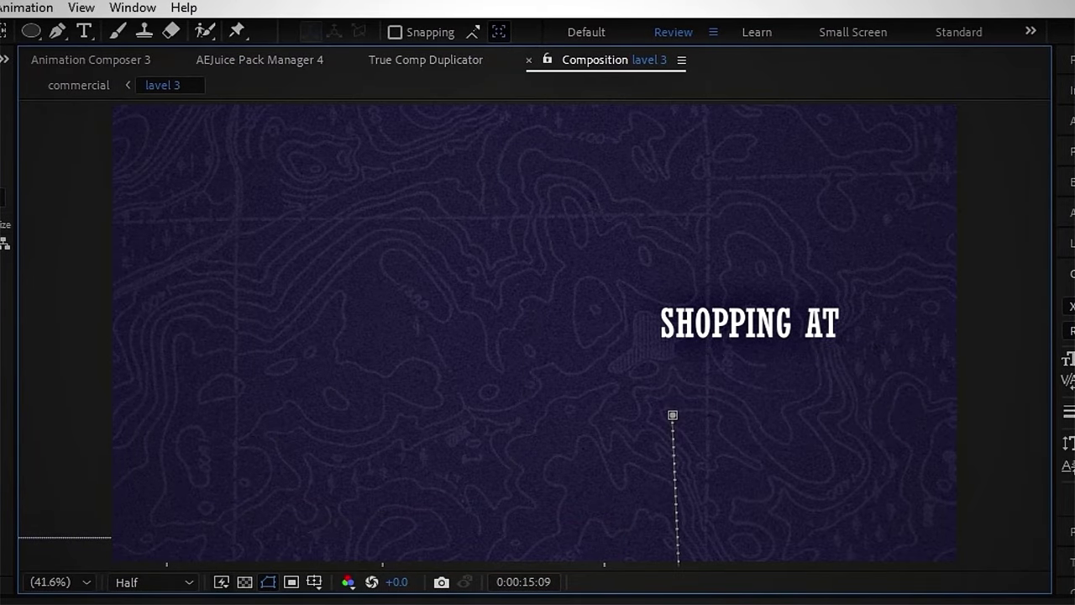
{"action": "left_click_drag", "start_coordinate": [1014, 357], "coordinate": [1074, 364]}
{"action": "left_click", "coordinate": [683, 583]}
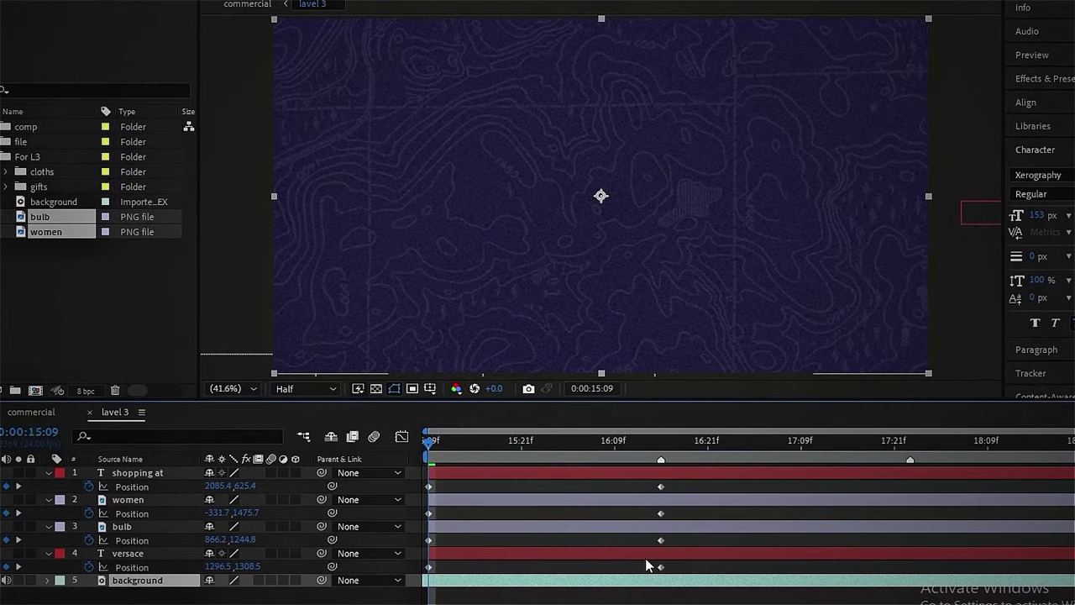
Apply a Flow easing curve of 0.00, 0.85, 0.14, 0.98 to all the Position keyframes
{"action": "left_click_drag", "start_coordinate": [687, 568], "coordinate": [408, 458]}
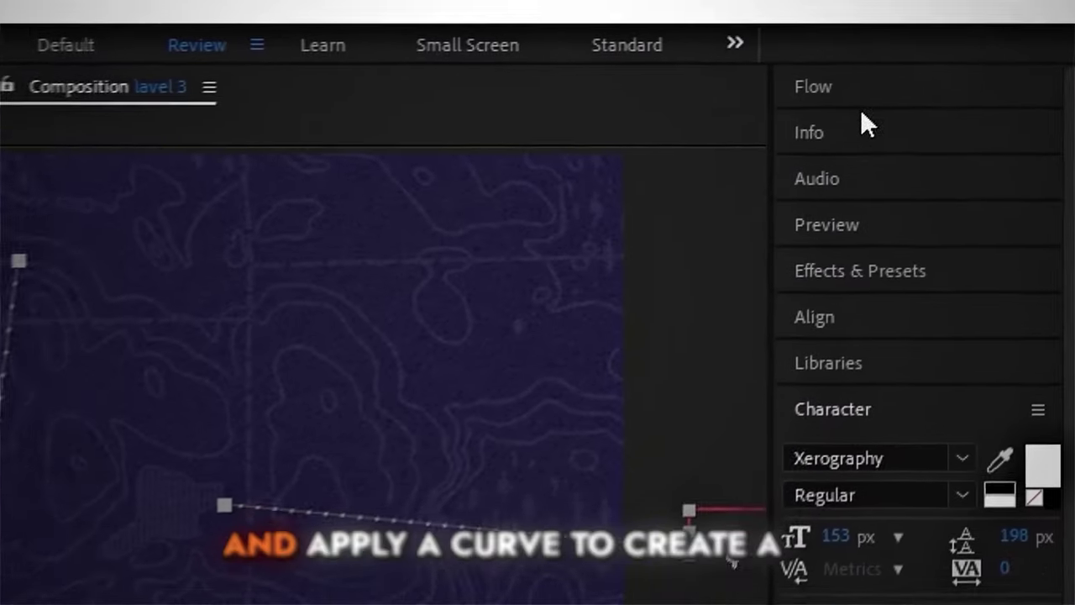
{"action": "left_click", "coordinate": [859, 108]}
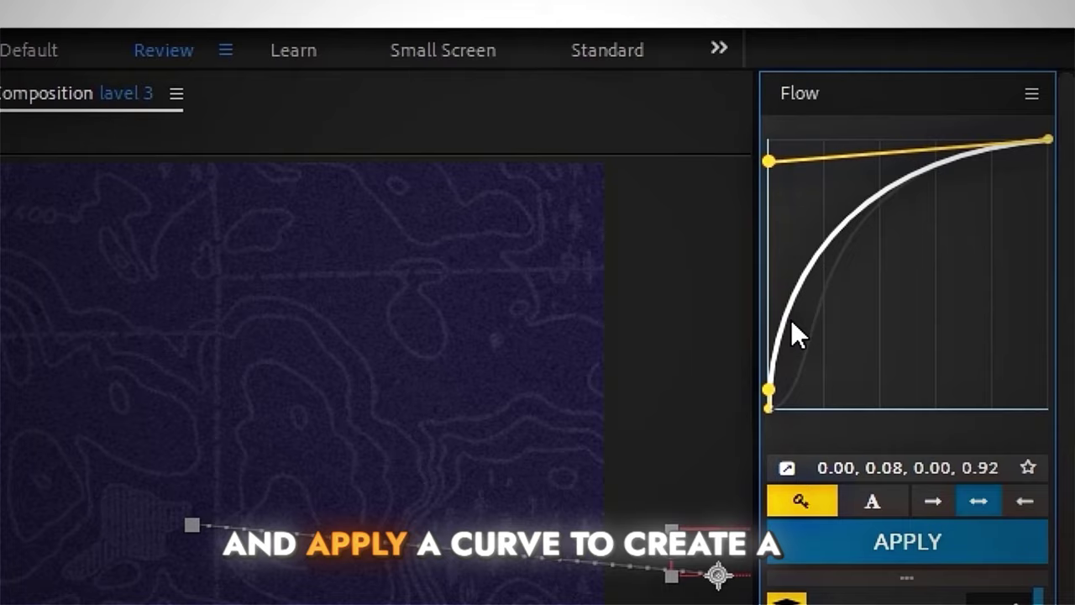
{"action": "left_click_drag", "start_coordinate": [770, 390], "coordinate": [805, 156]}
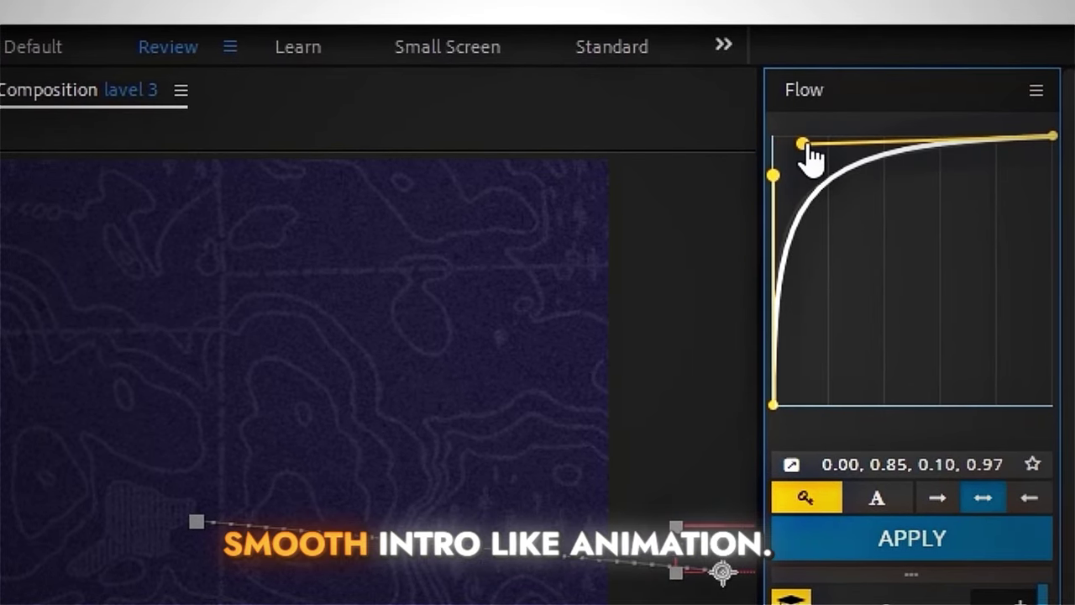
{"action": "left_click", "coordinate": [923, 541]}
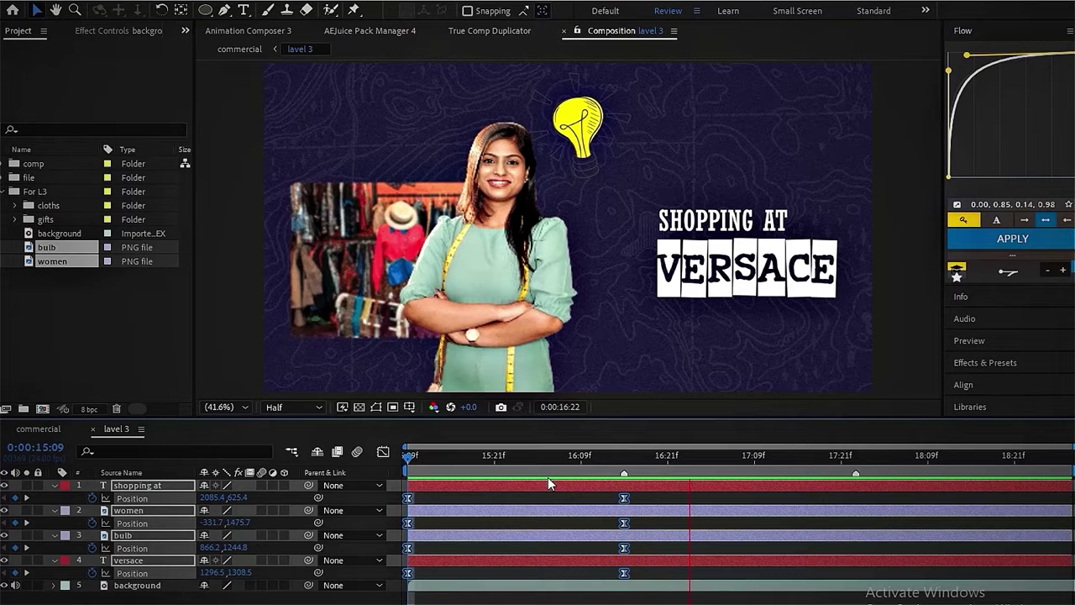
At 0:00:16:15, apply a Drop Shadow to the woman layer with Opacity 68%, Distance 24 and Softness 64
{"action": "key", "text": "space"}
{"action": "left_click", "coordinate": [623, 455]}
{"action": "key", "text": "u"}
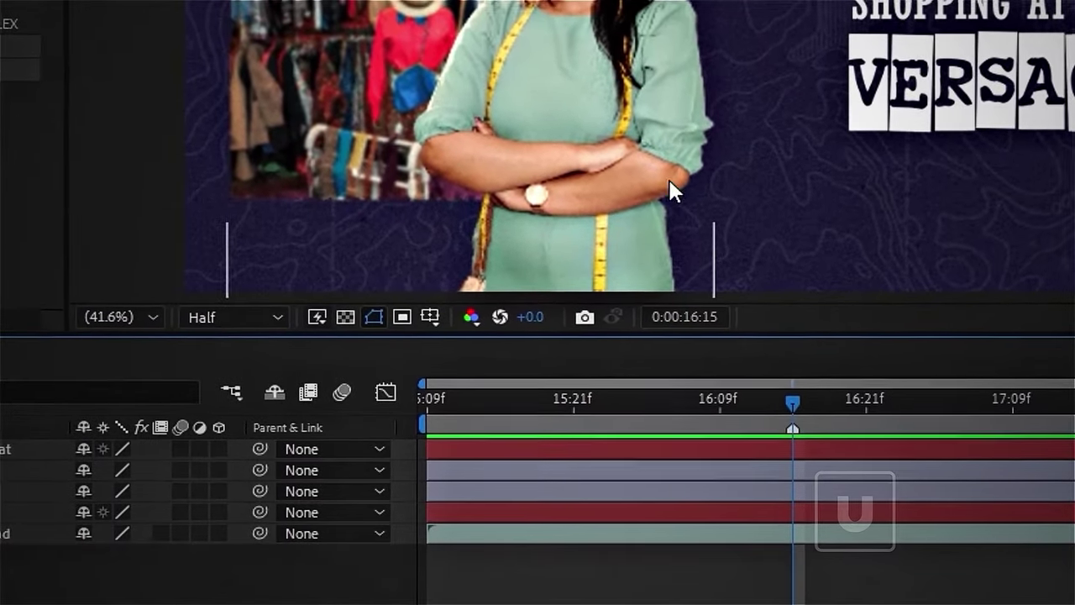
{"action": "left_click", "coordinate": [670, 183]}
{"action": "key", "text": "ctrl+space"}
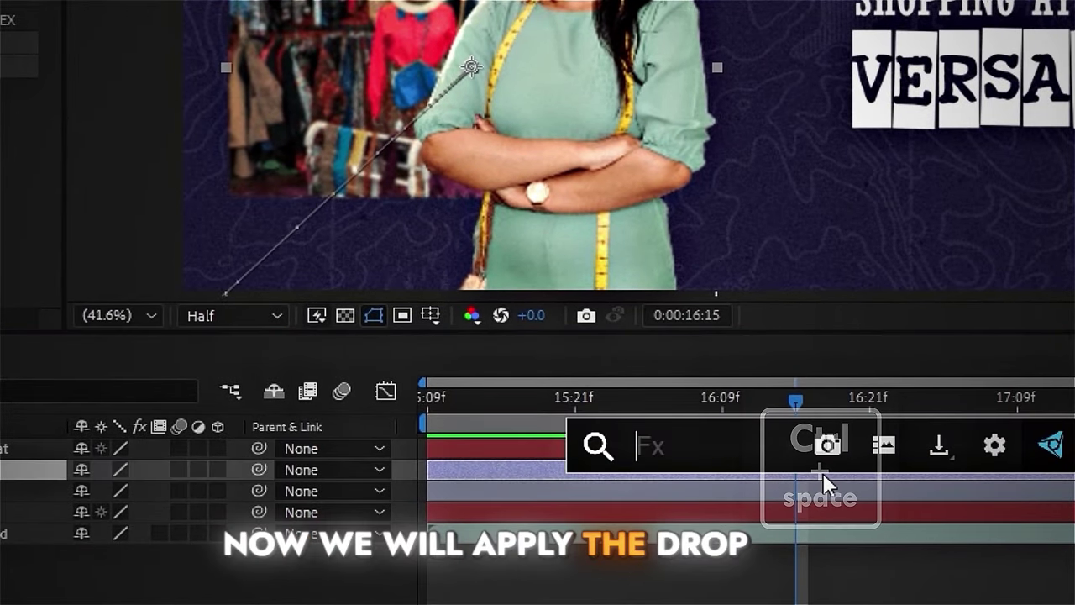
{"action": "type", "text": "dr"}
{"action": "left_click", "coordinate": [706, 477]}
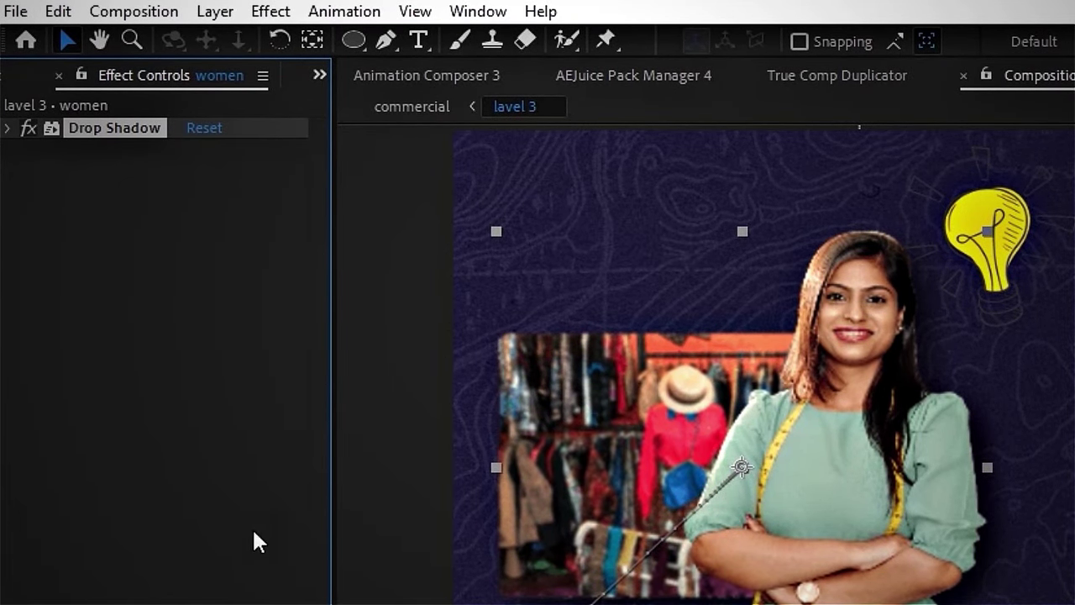
Copy the woman's Drop Shadow effect onto the "SHOPPING AT", bulb and "VERSACE" layers
{"action": "right_click", "coordinate": [112, 126]}
{"action": "left_click", "coordinate": [180, 207]}
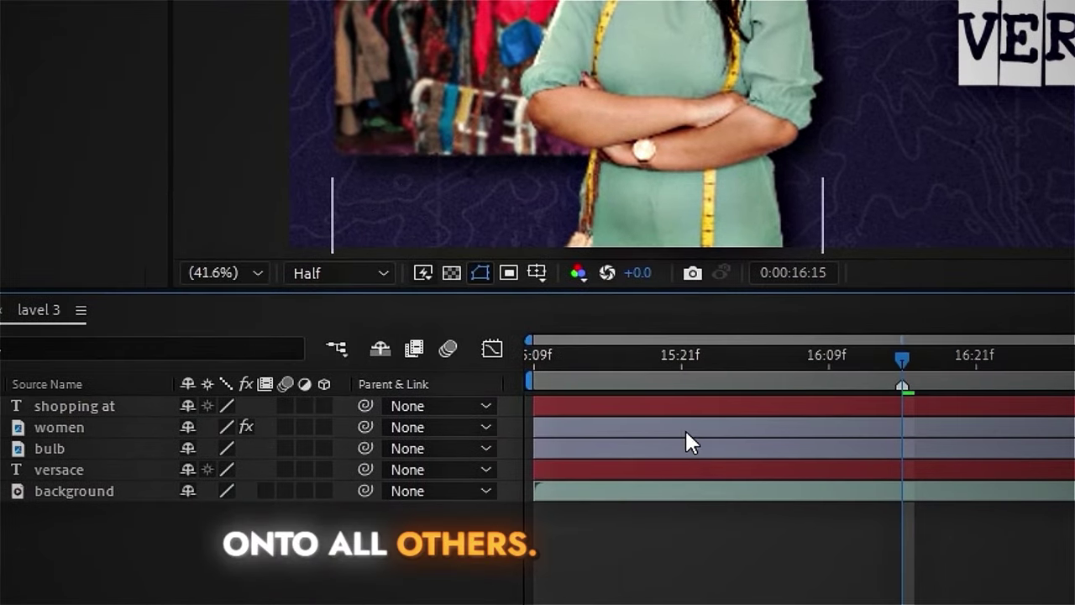
{"action": "left_click", "coordinate": [685, 404]}
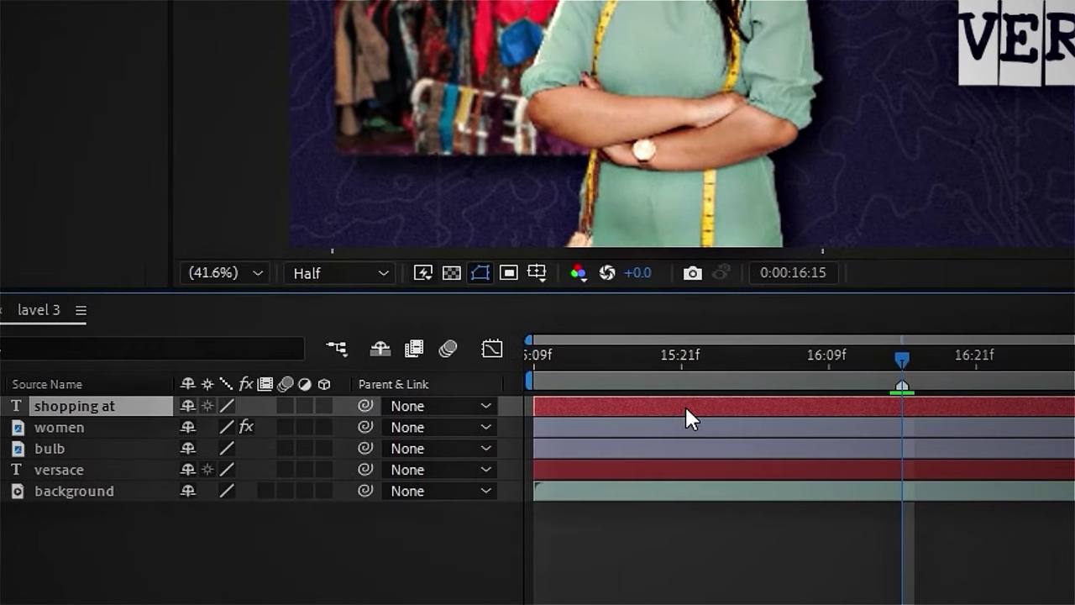
{"action": "left_click", "coordinate": [684, 427], "text": "ctrl"}
{"action": "left_click", "coordinate": [686, 447], "text": "ctrl"}
{"action": "left_click", "coordinate": [687, 469], "text": "ctrl"}
{"action": "key", "text": "ctrl+v"}
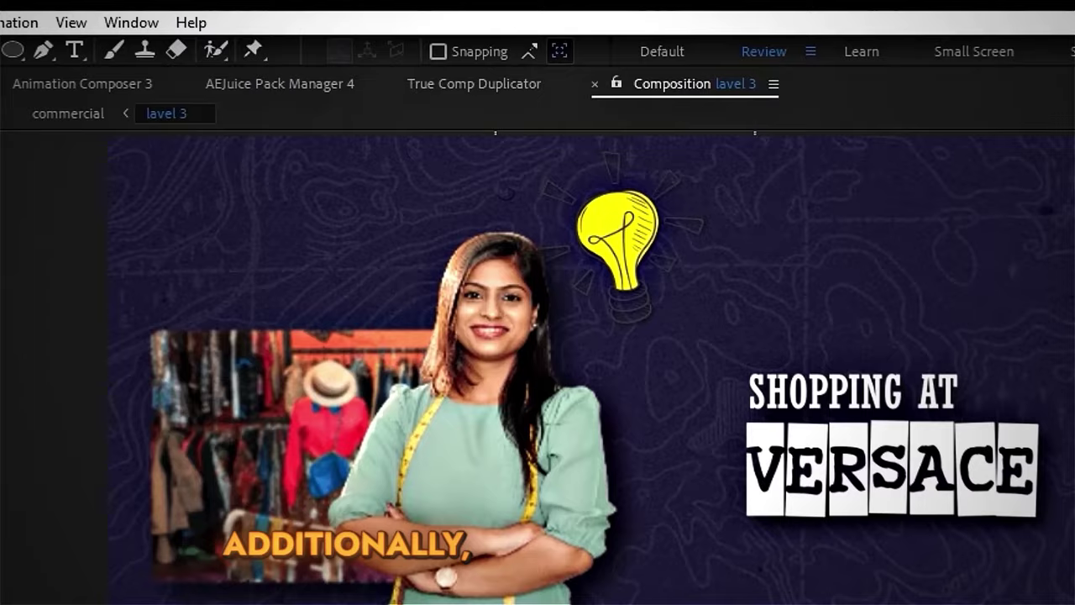
Apply a Glow effect to the bulb with Glow Radius 175 and Glow Intensity 0.7, and copy the effect
{"action": "key", "text": "ctrl+space"}
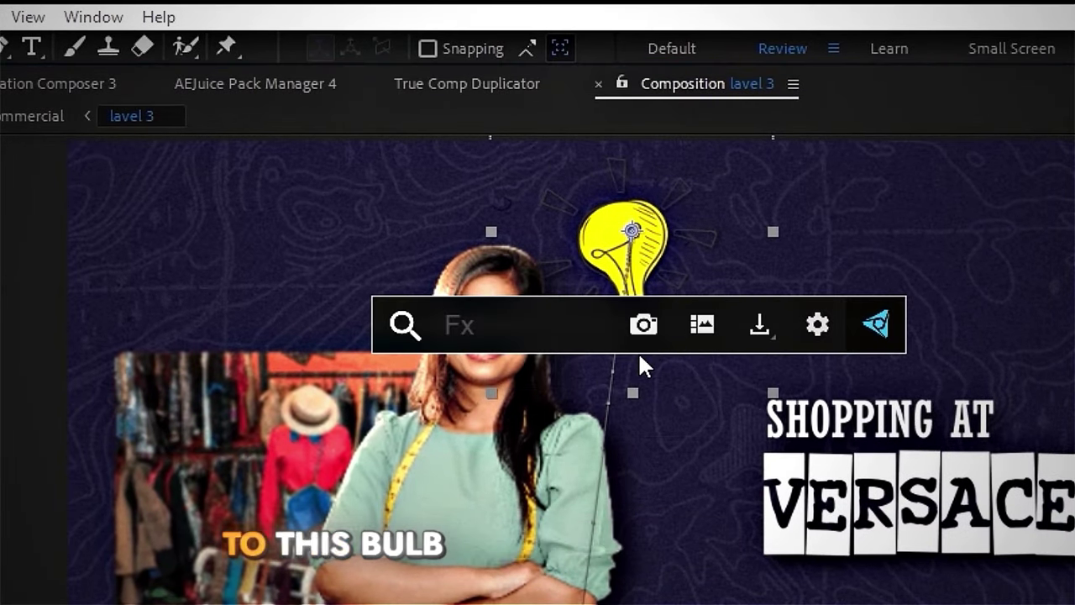
{"action": "type", "text": "g"}
{"action": "left_click", "coordinate": [480, 513]}
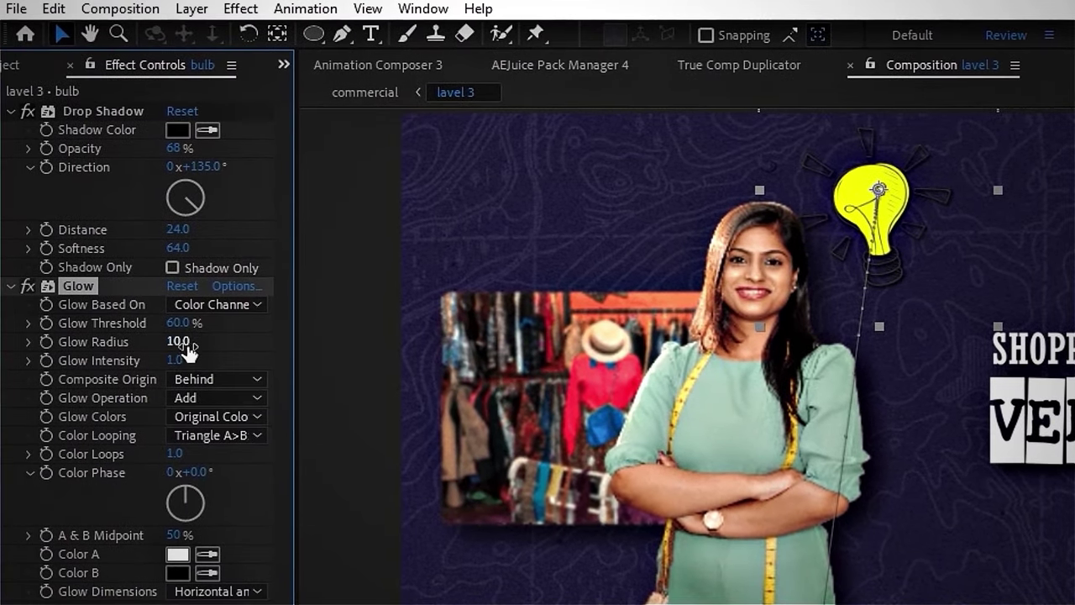
{"action": "left_click_drag", "start_coordinate": [148, 349], "coordinate": [131, 370]}
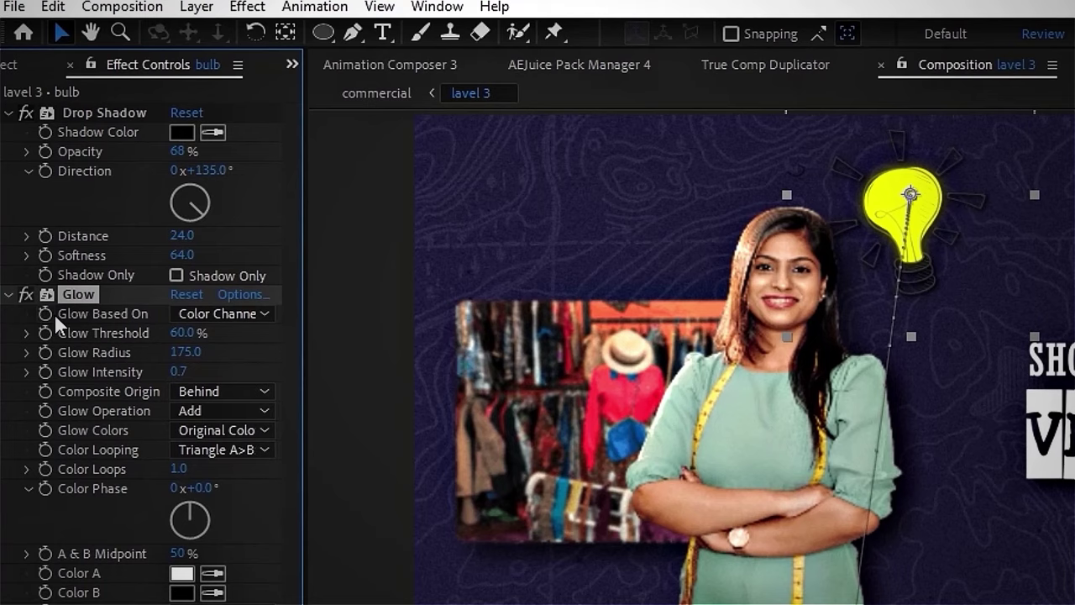
{"action": "right_click", "coordinate": [78, 297]}
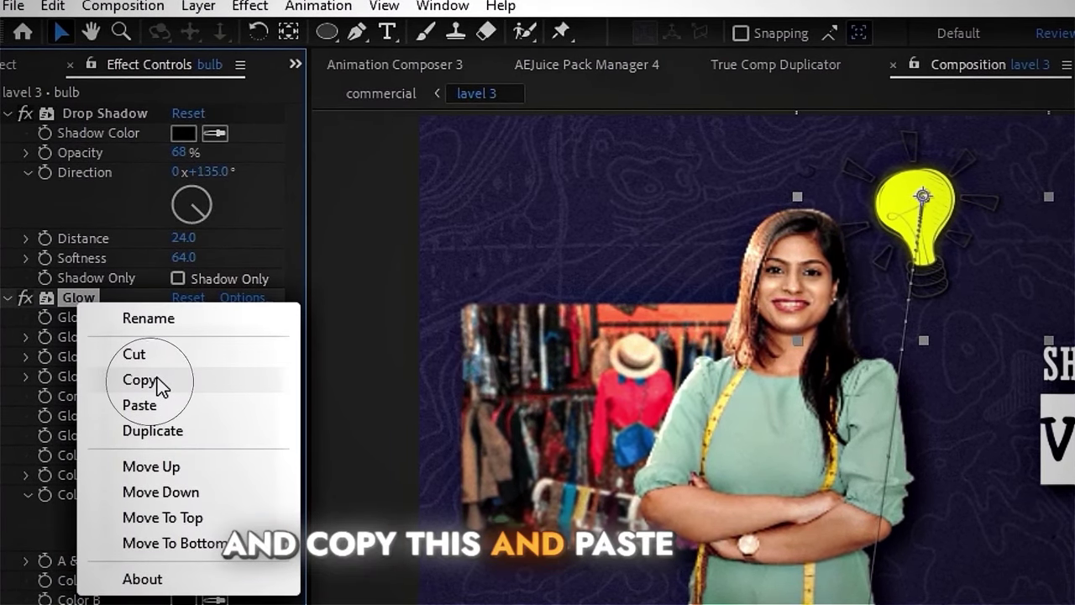
{"action": "left_click", "coordinate": [139, 380]}
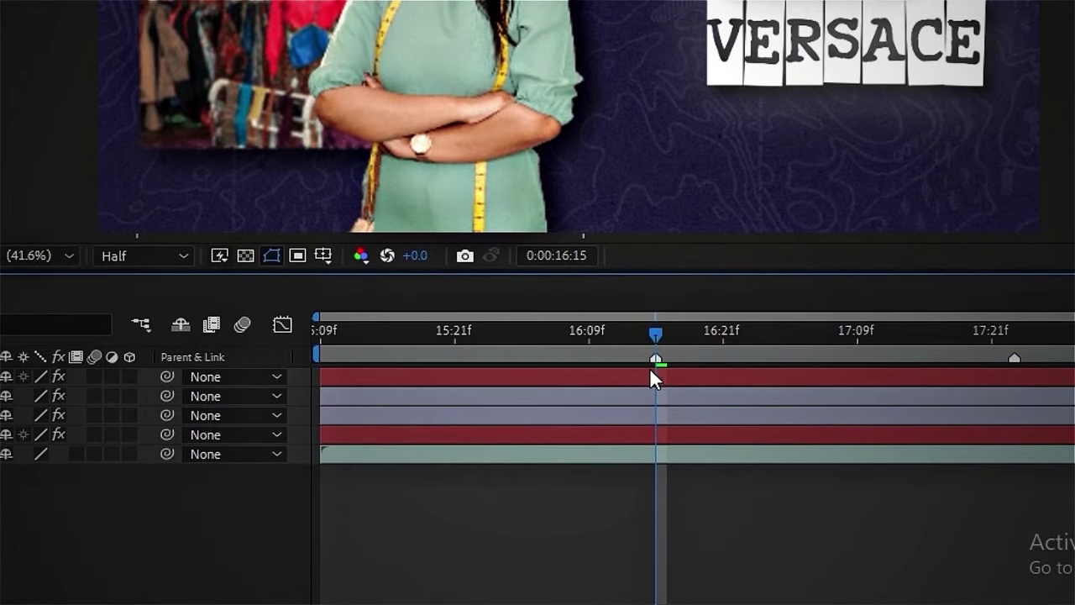
Pre-compose the two text layers, the woman and the bulb into a composition named "a1", and hide it
{"action": "right_click", "coordinate": [662, 379]}
{"action": "left_click", "coordinate": [705, 216]}
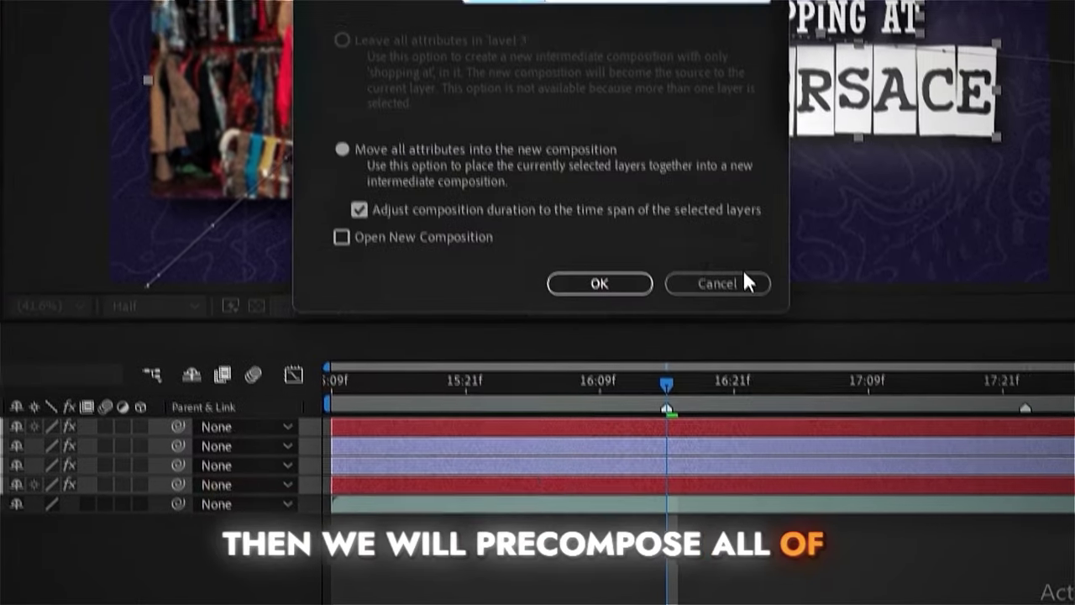
{"action": "type", "text": "a12"}
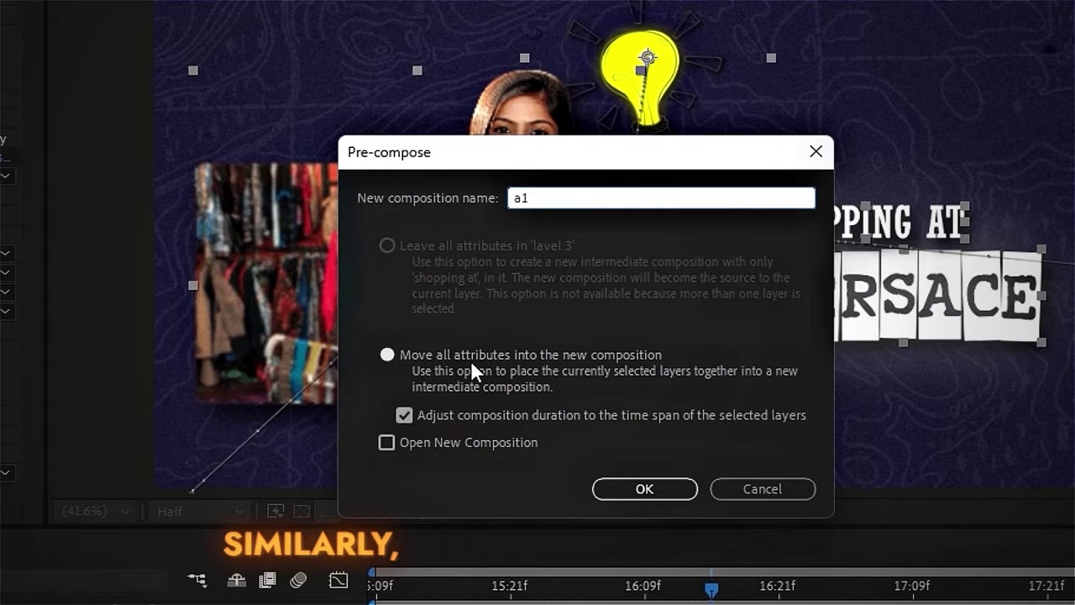
{"action": "left_click", "coordinate": [622, 489]}
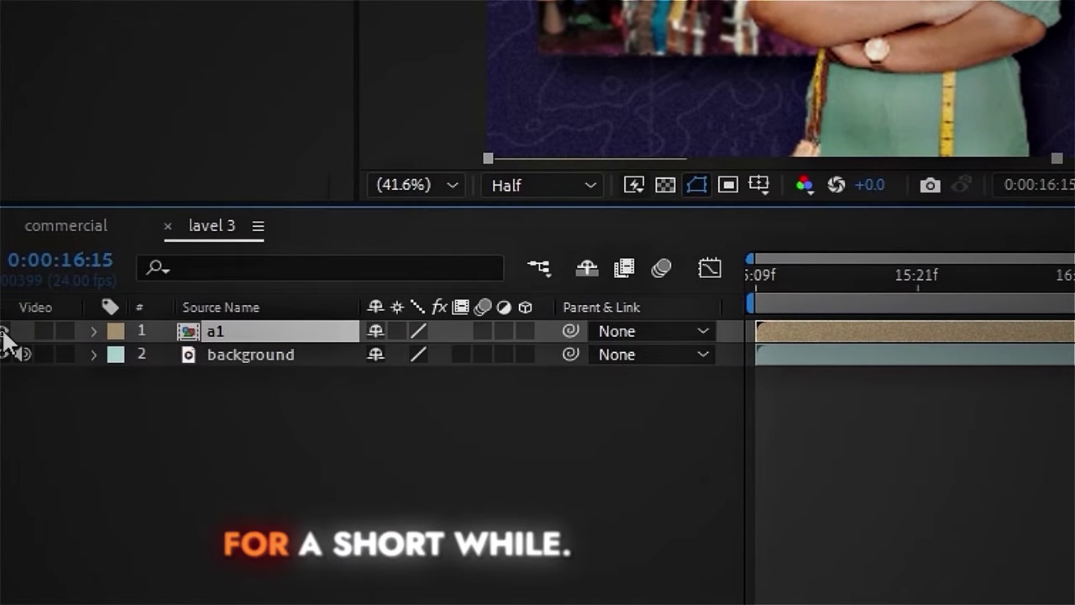
{"action": "left_click", "coordinate": [4, 331]}
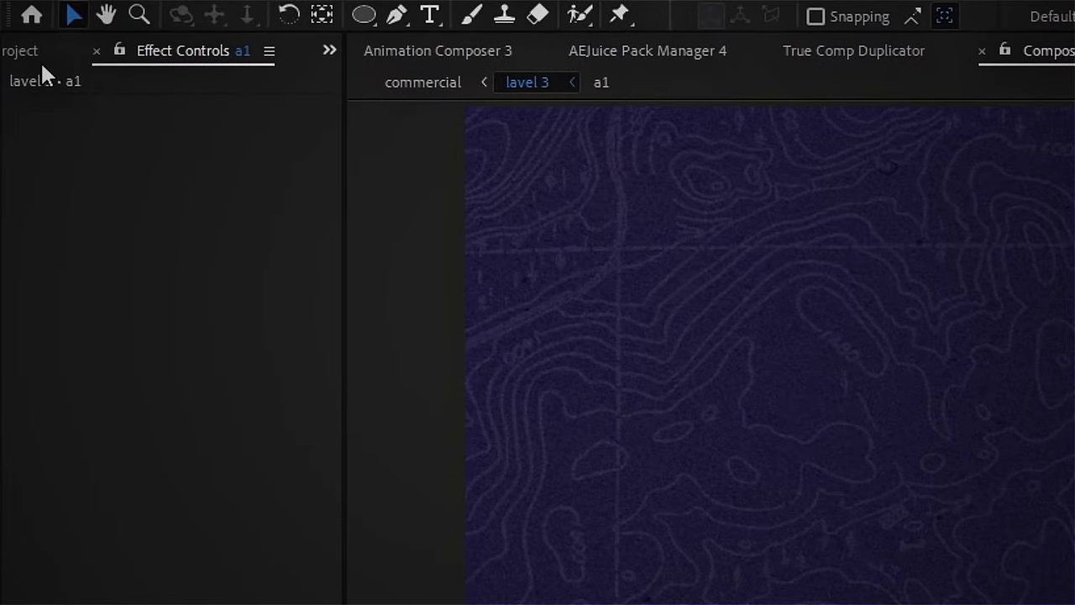
Add all five clothing clips from the cloths folder above a1, starting at 0:00:16:15
{"action": "left_click", "coordinate": [39, 54]}
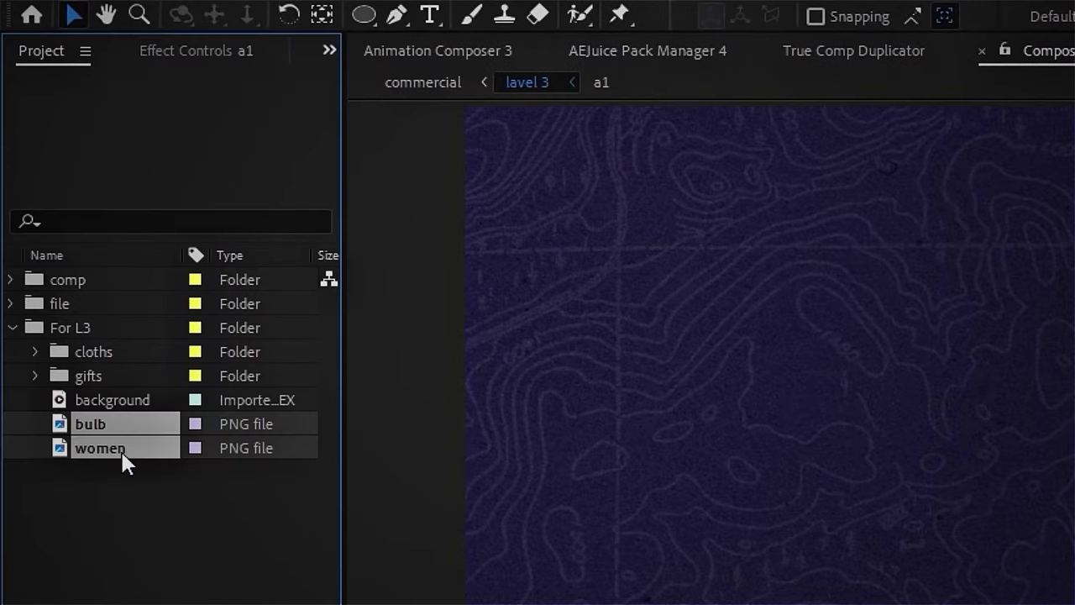
{"action": "left_click", "coordinate": [35, 351]}
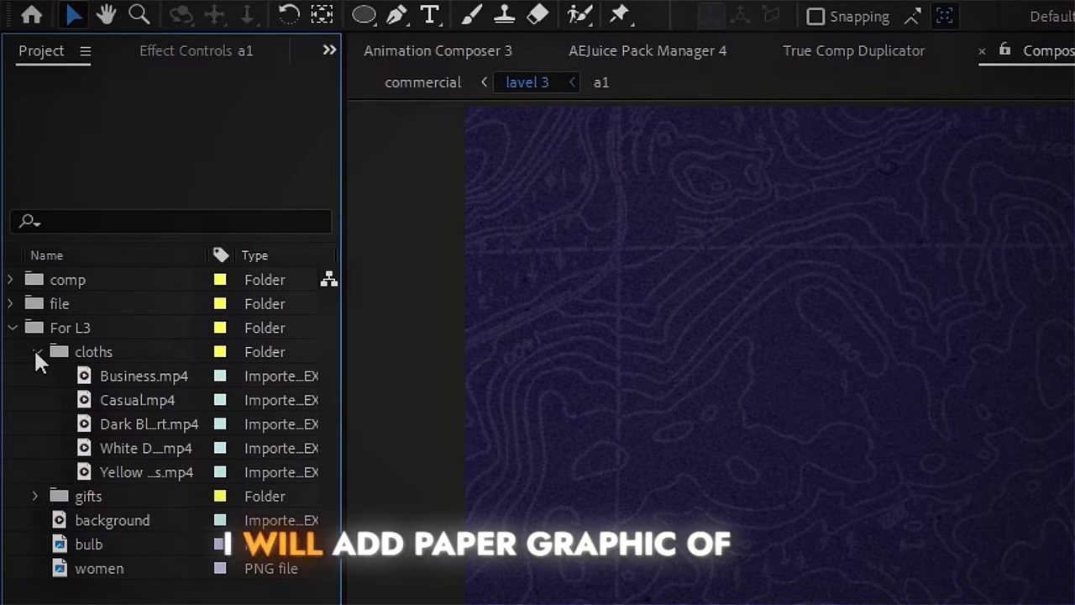
{"action": "left_click", "coordinate": [114, 375]}
{"action": "left_click", "coordinate": [131, 472], "text": "shift"}
{"action": "left_click_drag", "start_coordinate": [354, 423], "coordinate": [578, 380]}
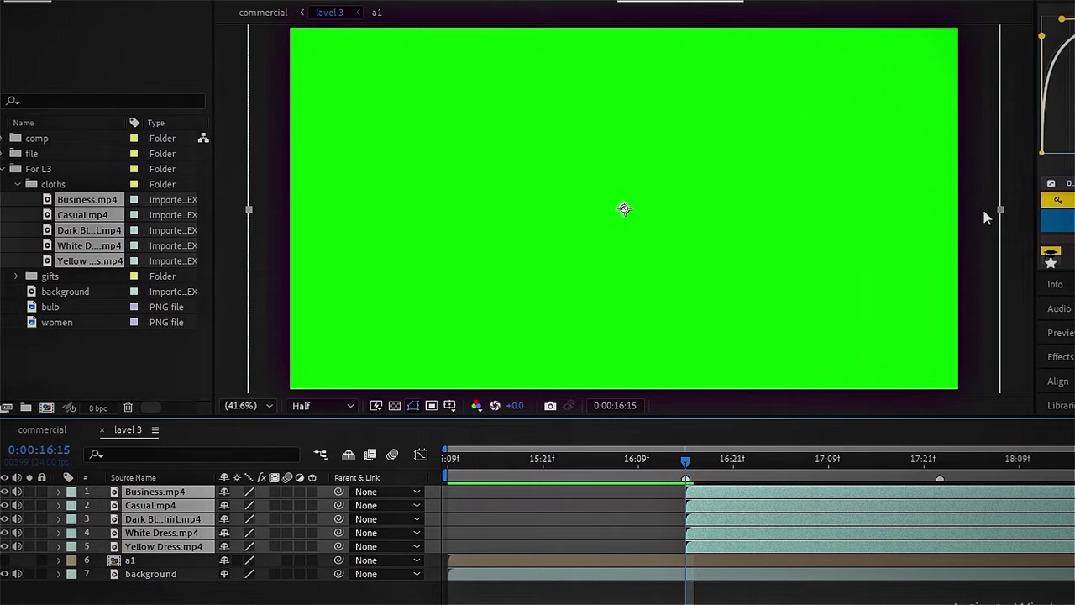
Show only Business.mp4 among the clothing clips and key out its green background with Color Range at 0:00:17:15
{"action": "left_click", "coordinate": [5, 491]}
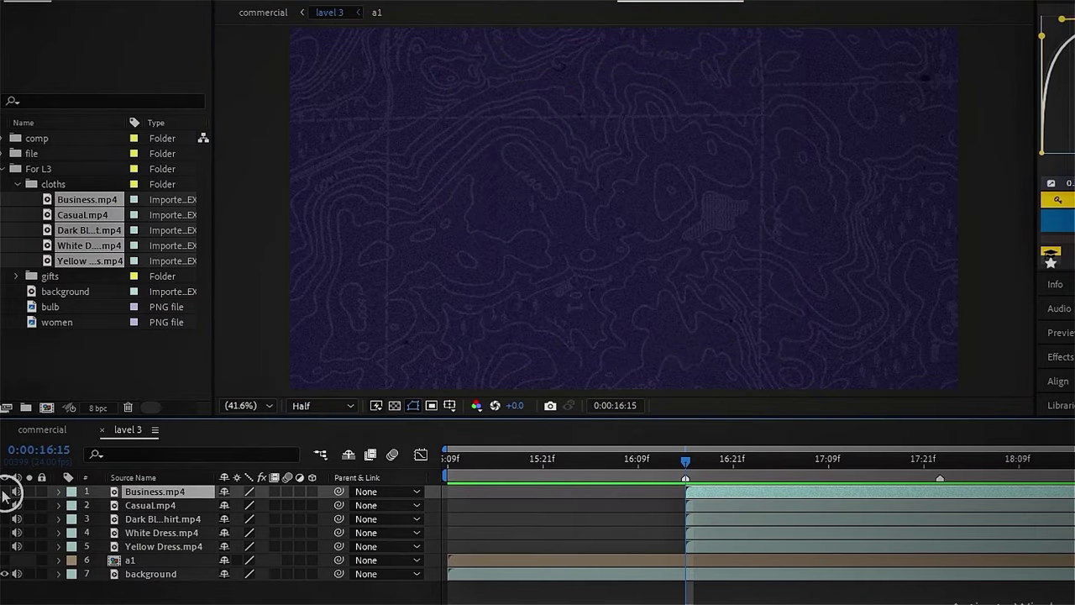
{"action": "left_click_drag", "start_coordinate": [686, 462], "coordinate": [876, 482]}
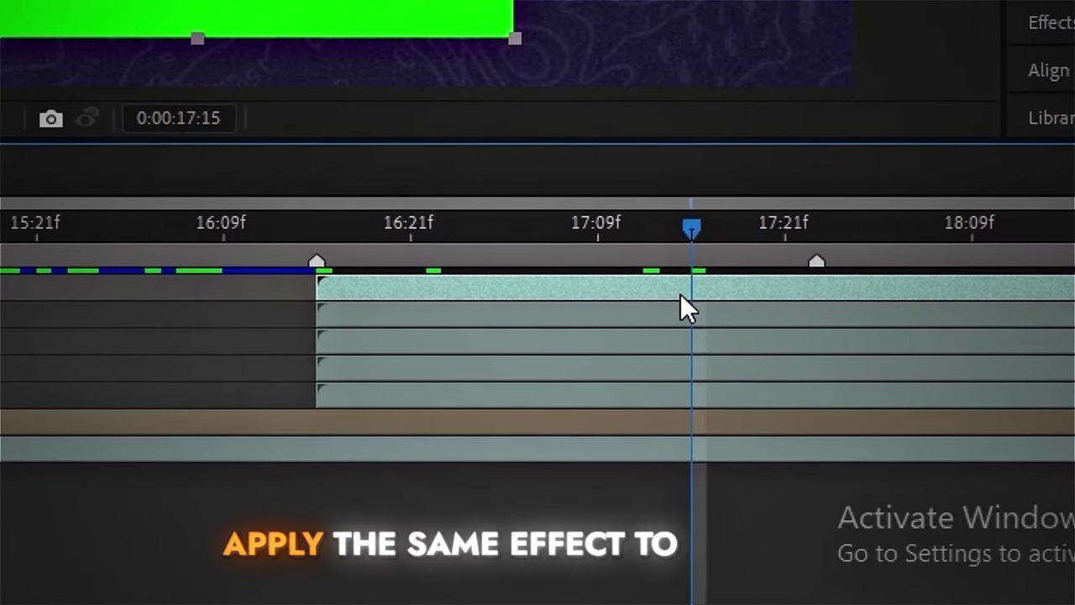
{"action": "key", "text": "ctrl+space"}
{"action": "type", "text": "color r"}
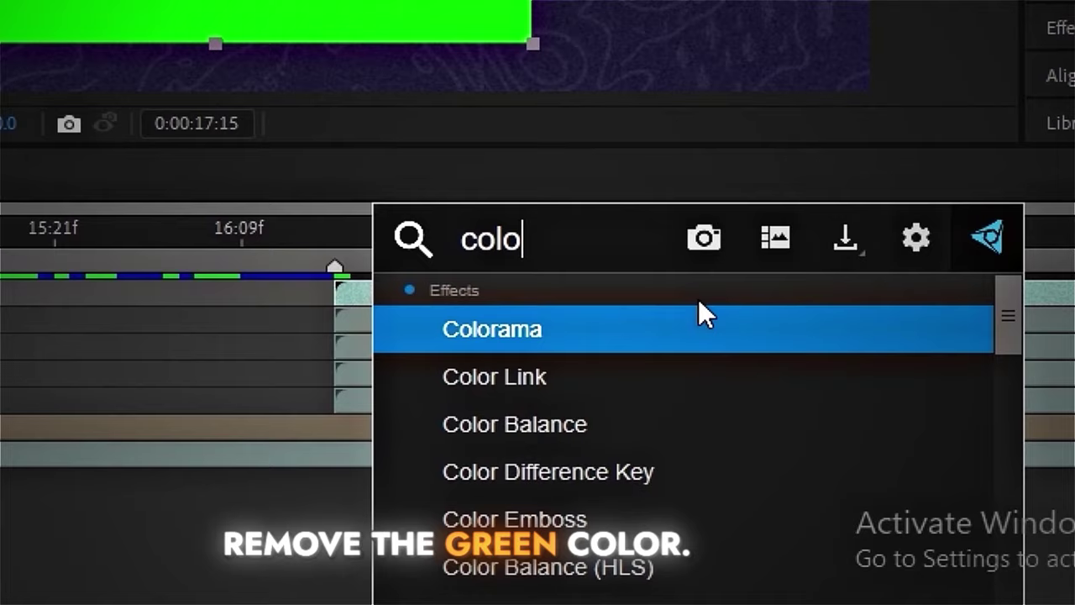
{"action": "left_click", "coordinate": [538, 323]}
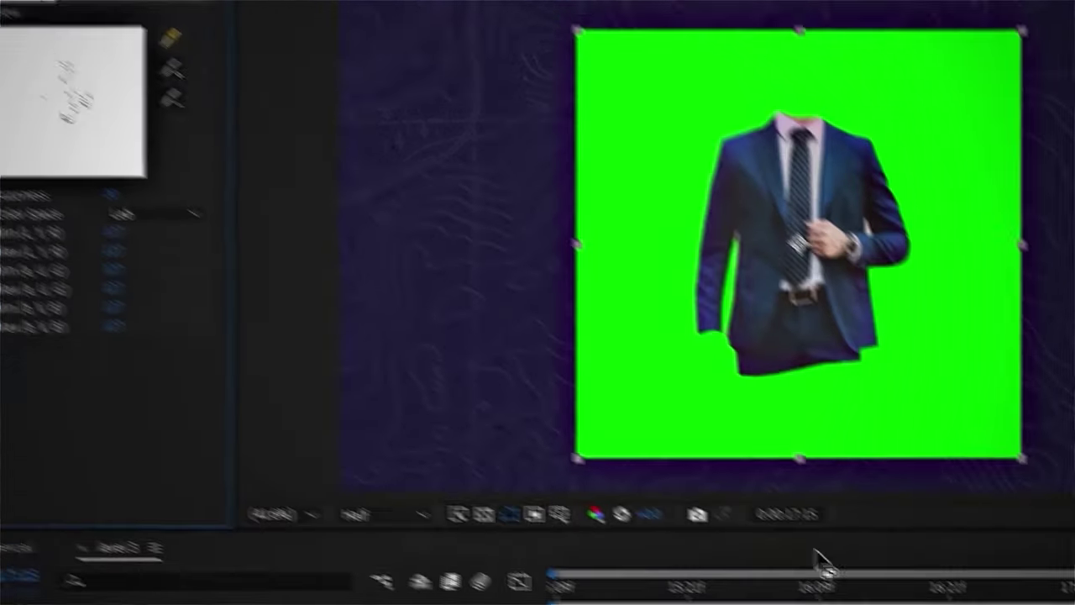
{"action": "left_click", "coordinate": [228, 80]}
{"action": "left_click", "coordinate": [975, 156]}
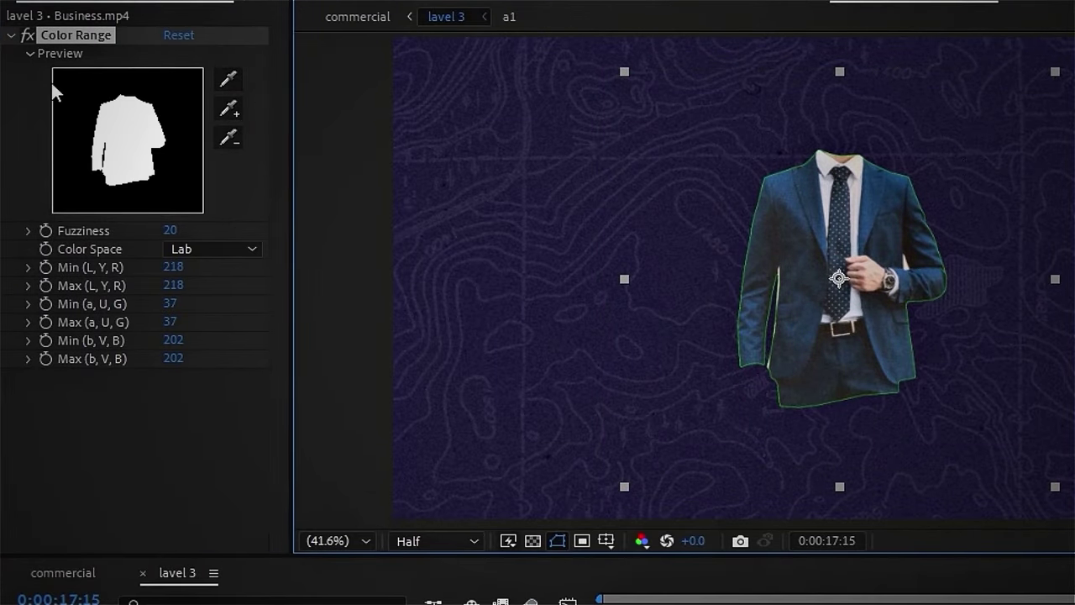
Apply Advanced Spill Suppressor to Business.mp4 to remove the green fringe around the suit
{"action": "left_click", "coordinate": [12, 37]}
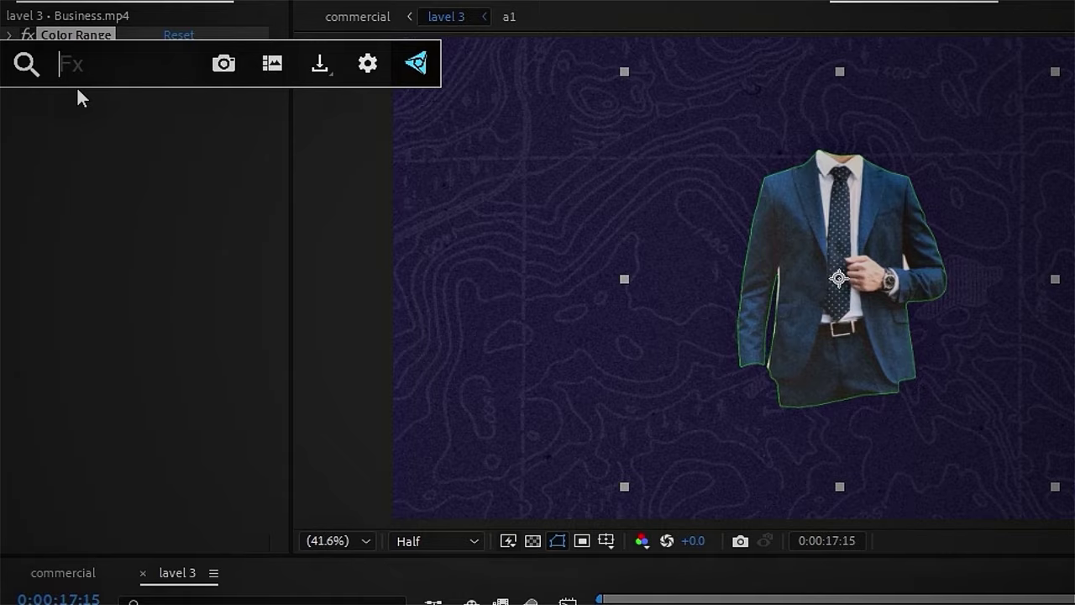
{"action": "type", "text": "ad"}
{"action": "left_click", "coordinate": [131, 190]}
{"action": "left_click", "coordinate": [12, 52]}
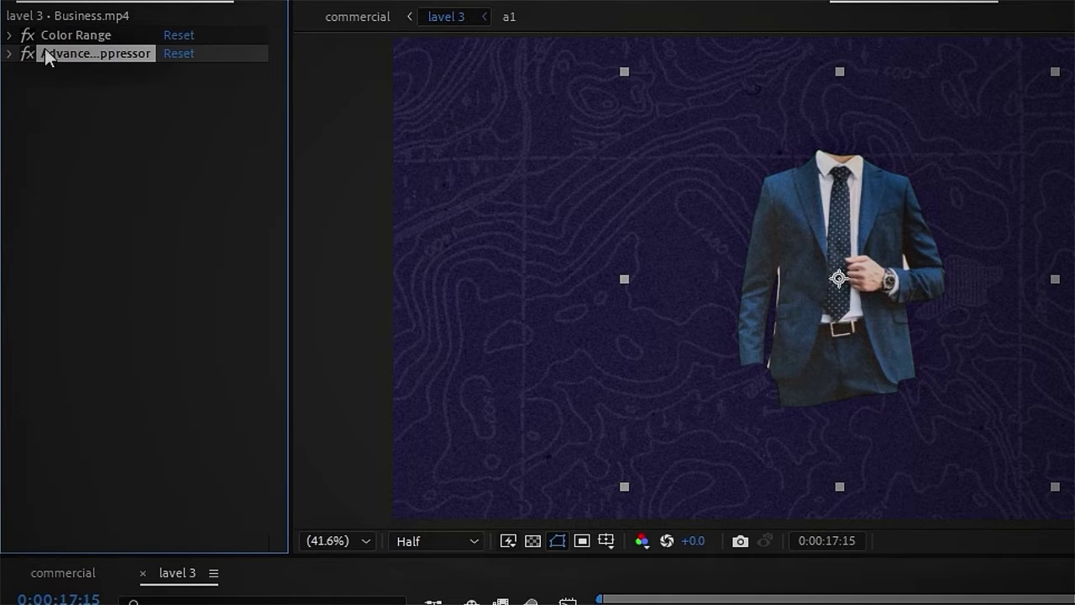
Copy Color Range and Advanced Spill Suppressor from Business.mp4 to the other four clothing clips, with those clips made visible
{"action": "left_click", "coordinate": [59, 37], "text": "ctrl"}
{"action": "right_click", "coordinate": [59, 37]}
{"action": "left_click", "coordinate": [119, 112]}
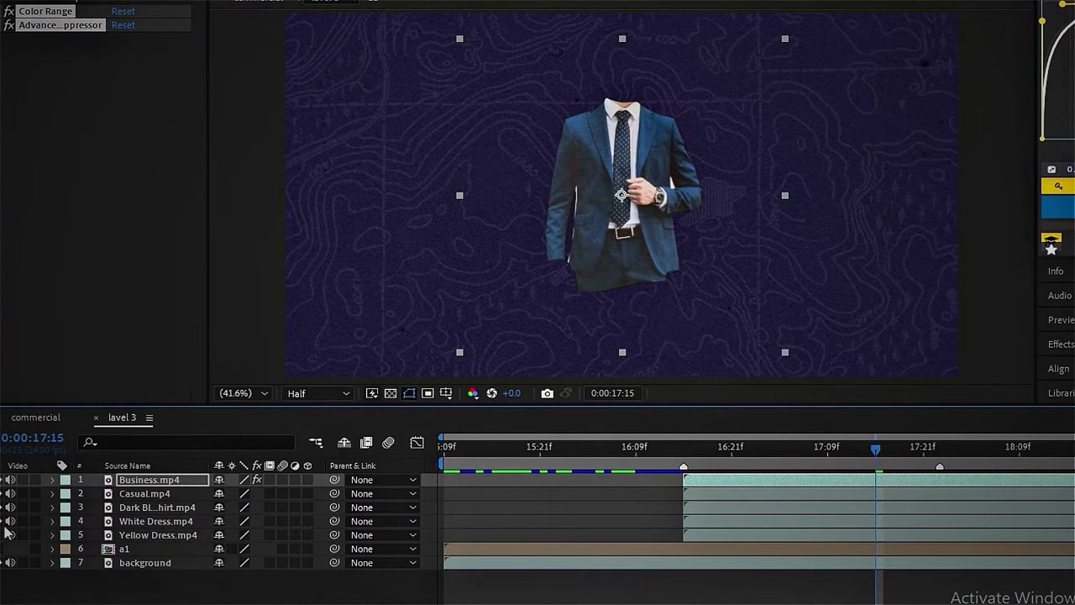
{"action": "left_click_drag", "start_coordinate": [4, 526], "coordinate": [4, 535]}
{"action": "left_click", "coordinate": [705, 536]}
{"action": "left_click", "coordinate": [716, 493], "text": "shift"}
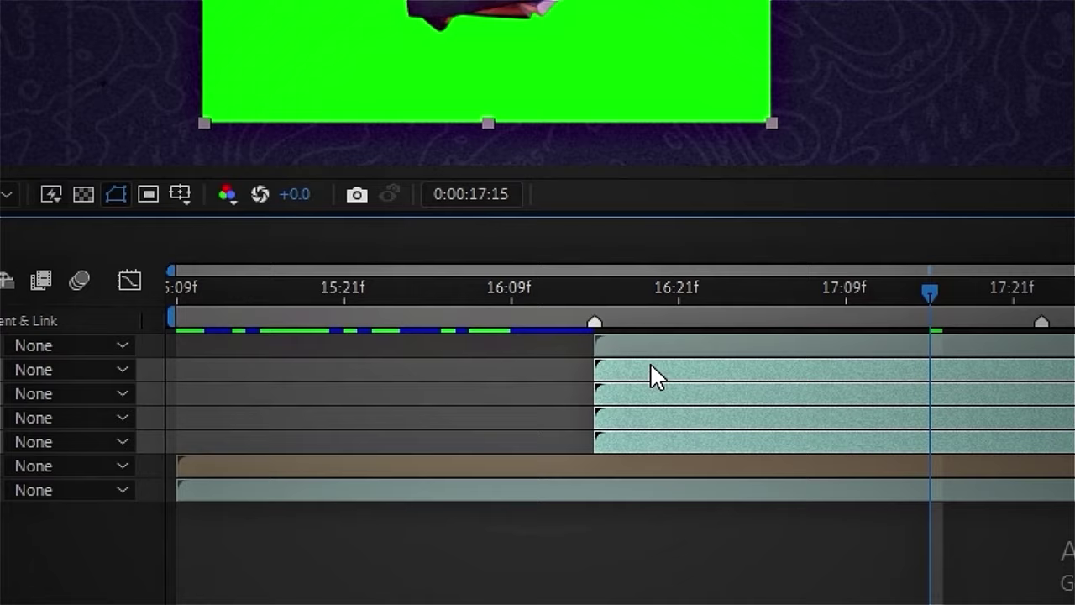
{"action": "key", "text": "ctrl+v"}
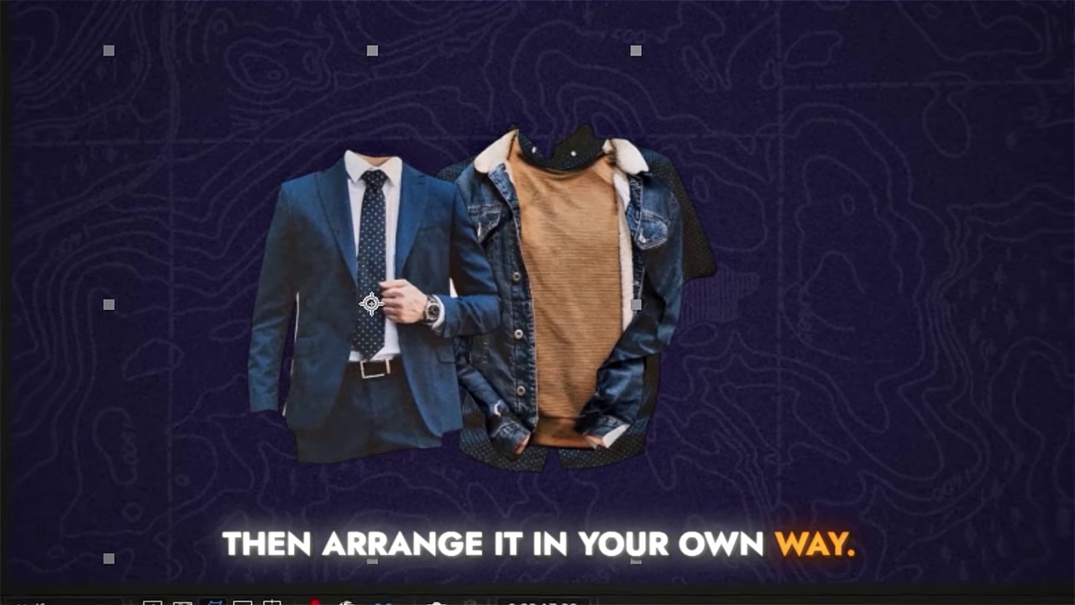
Arrange the clothes in a row from left to right: yellow dress, business suit, dark blue shirt, denim jacket and white dress
{"action": "mouse_move", "coordinate": [612, 410]}
{"action": "left_mouse_down"}
{"action": "mouse_move", "coordinate": [818, 410]}
{"action": "mouse_move", "coordinate": [335, 411]}
{"action": "mouse_move", "coordinate": [624, 408]}
{"action": "left_mouse_up"}
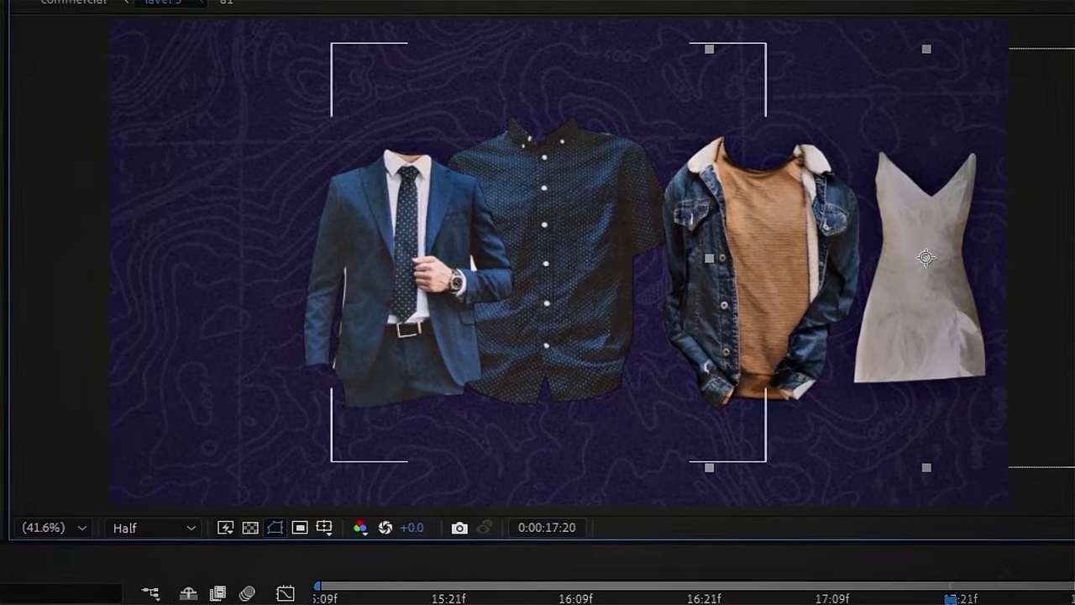
{"action": "mouse_move", "coordinate": [638, 326]}
{"action": "left_mouse_down"}
{"action": "mouse_move", "coordinate": [196, 316]}
{"action": "mouse_move", "coordinate": [642, 326]}
{"action": "left_mouse_up"}
{"action": "left_click_drag", "start_coordinate": [403, 323], "coordinate": [324, 324]}
{"action": "left_click_drag", "start_coordinate": [901, 543], "coordinate": [846, 543]}
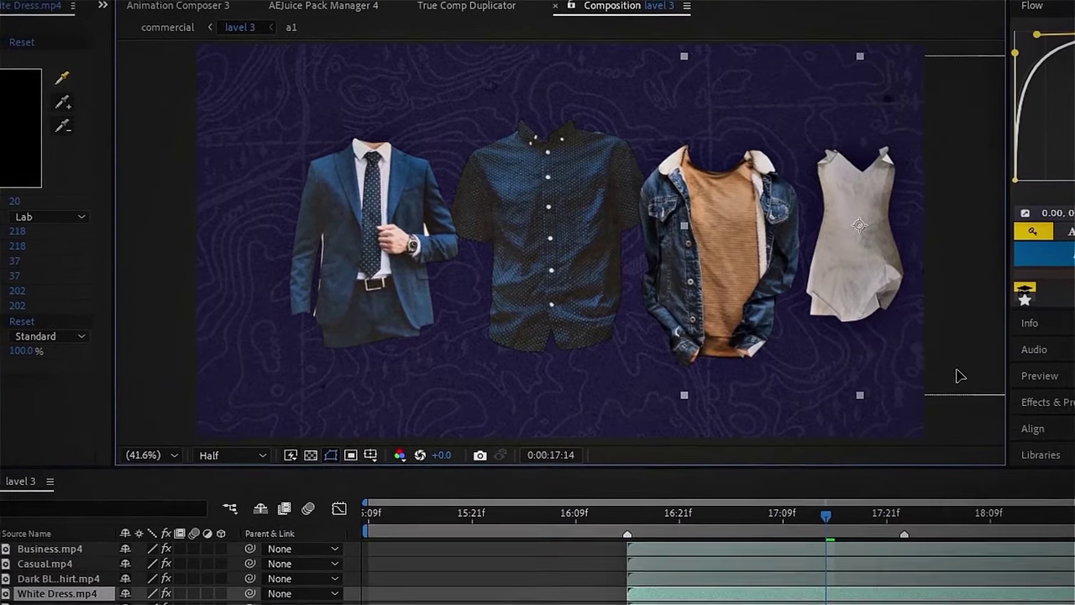
{"action": "left_click", "coordinate": [826, 601]}
{"action": "scroll", "coordinate": [652, 250], "scroll_direction": "down", "scroll_amount": 2}
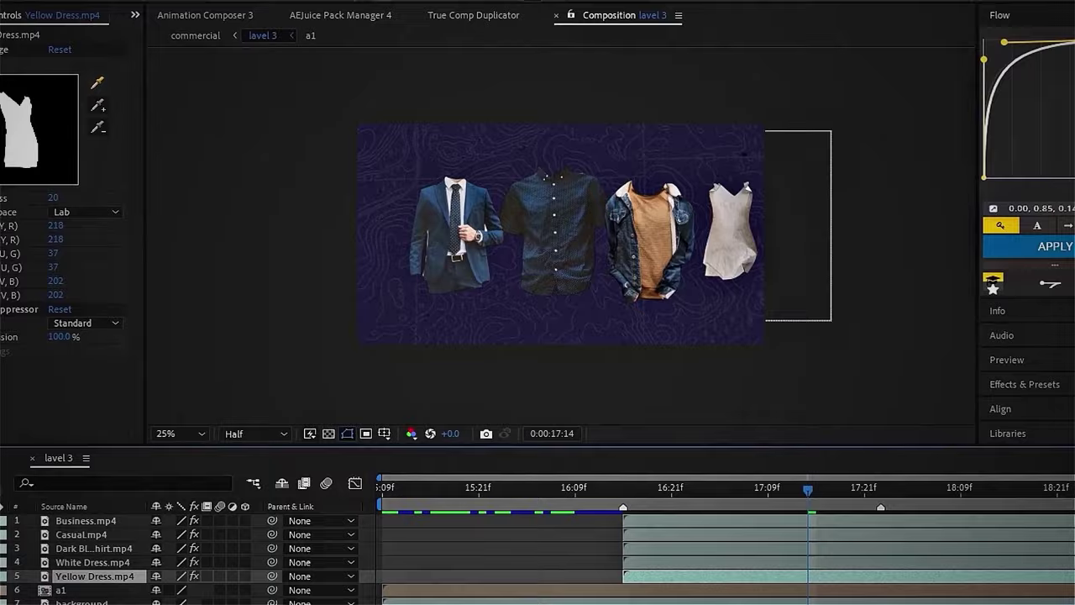
{"action": "scroll", "coordinate": [592, 275], "scroll_direction": "up", "scroll_amount": 2}
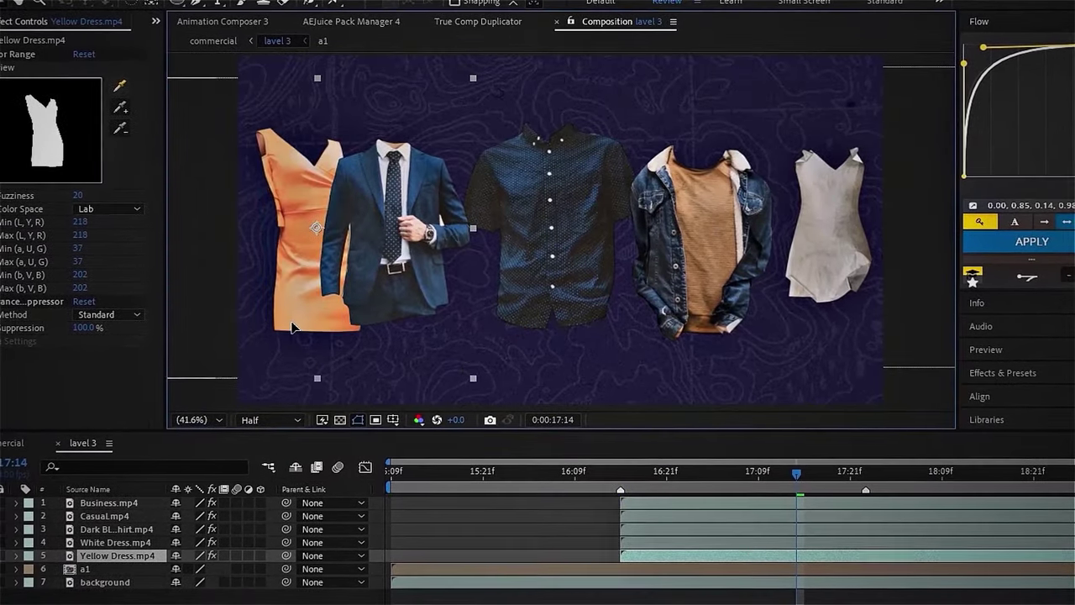
{"action": "left_click", "coordinate": [504, 317]}
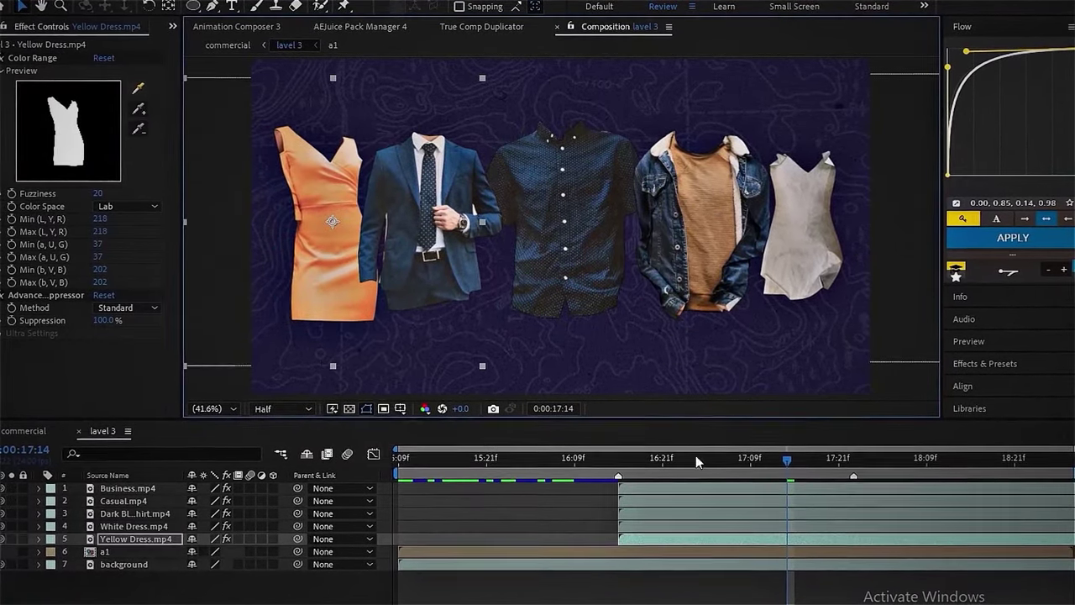
Add a two-line text layer reading "STYLE IN EVERY THREAD" and "EMBRACE THE FABRIC OF FASHION" over the clothes lineup
{"action": "left_click_drag", "start_coordinate": [786, 479], "coordinate": [782, 476]}
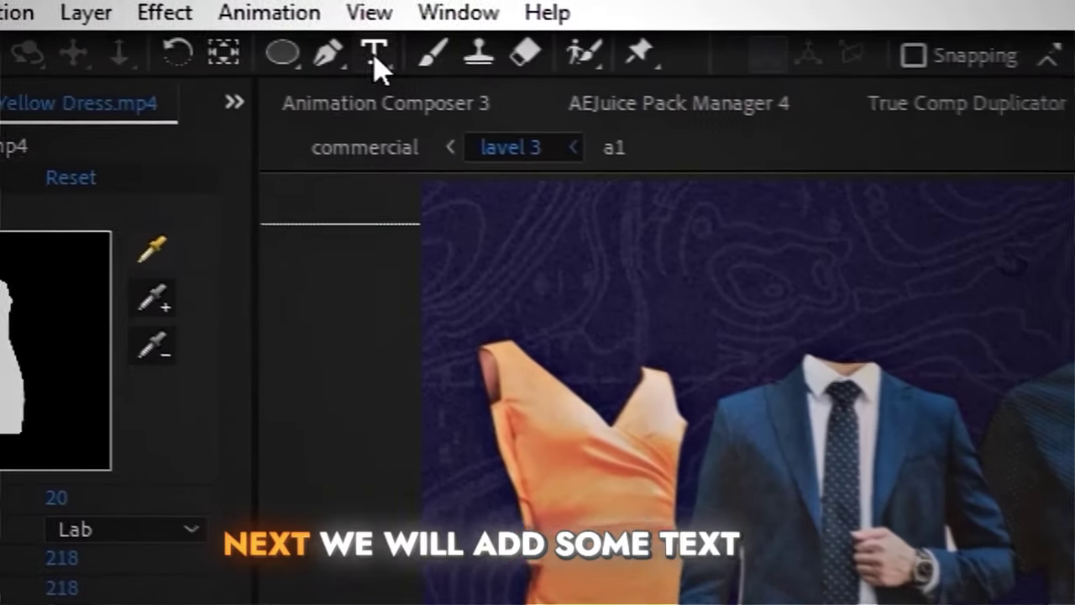
{"action": "left_click", "coordinate": [235, 7]}
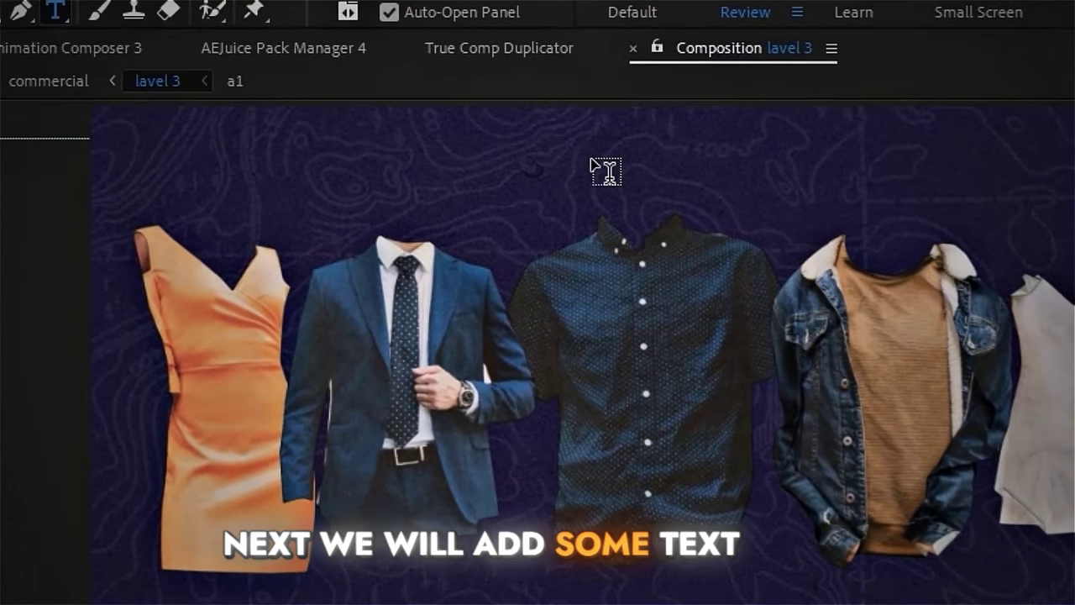
{"action": "left_click", "coordinate": [732, 170]}
{"action": "type", "text": "STYLE IN EVERY TH"}
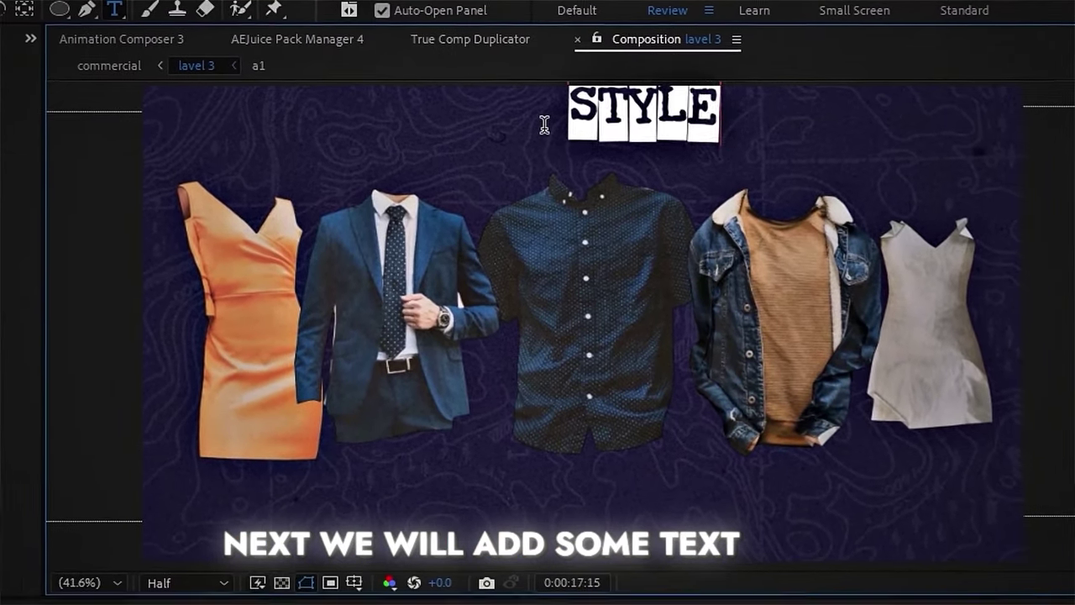
{"action": "type", "text": "READ"}
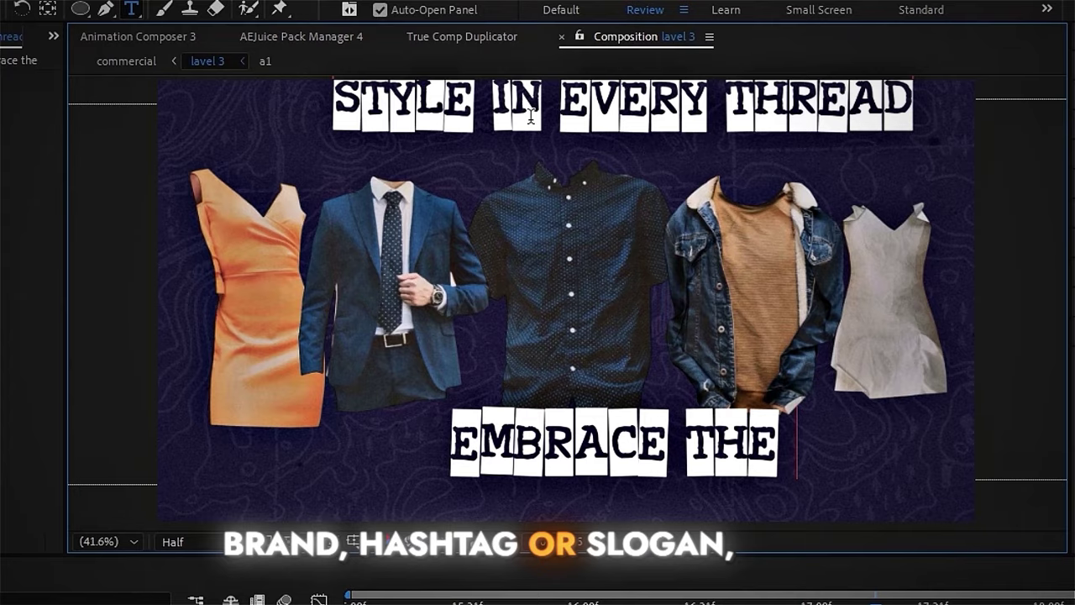
{"action": "type", "text": "ion"}
{"action": "key", "text": "ctrl+Return"}
{"action": "key", "text": "v"}
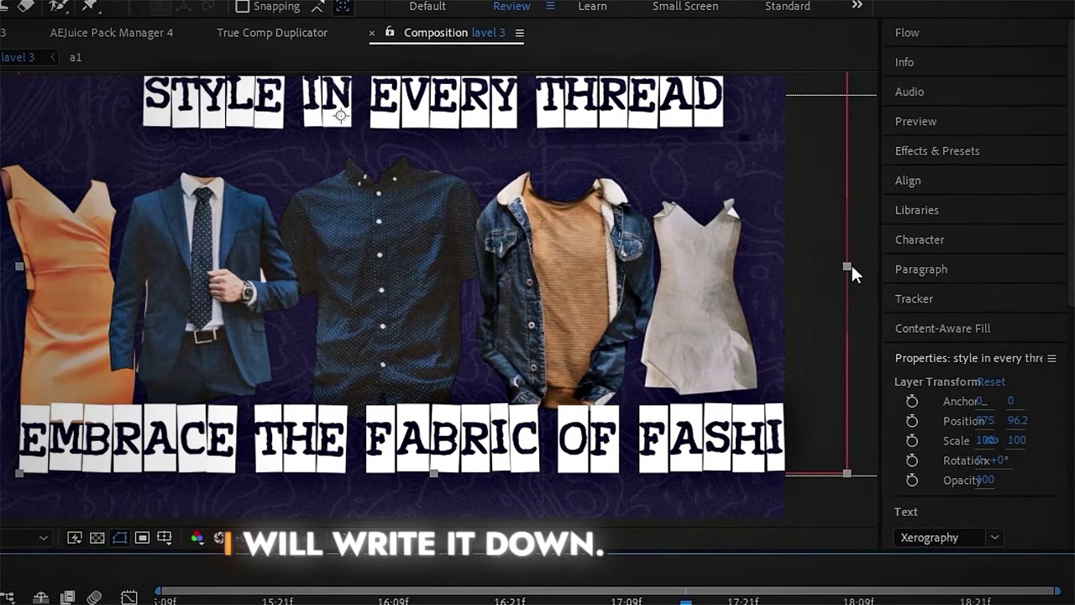
Scale the slogan text down to fit inside the frame and set its font to Perpetua Titling MT Bold
{"action": "left_click_drag", "start_coordinate": [1038, 269], "coordinate": [965, 332]}
{"action": "left_click_drag", "start_coordinate": [817, 312], "coordinate": [800, 354]}
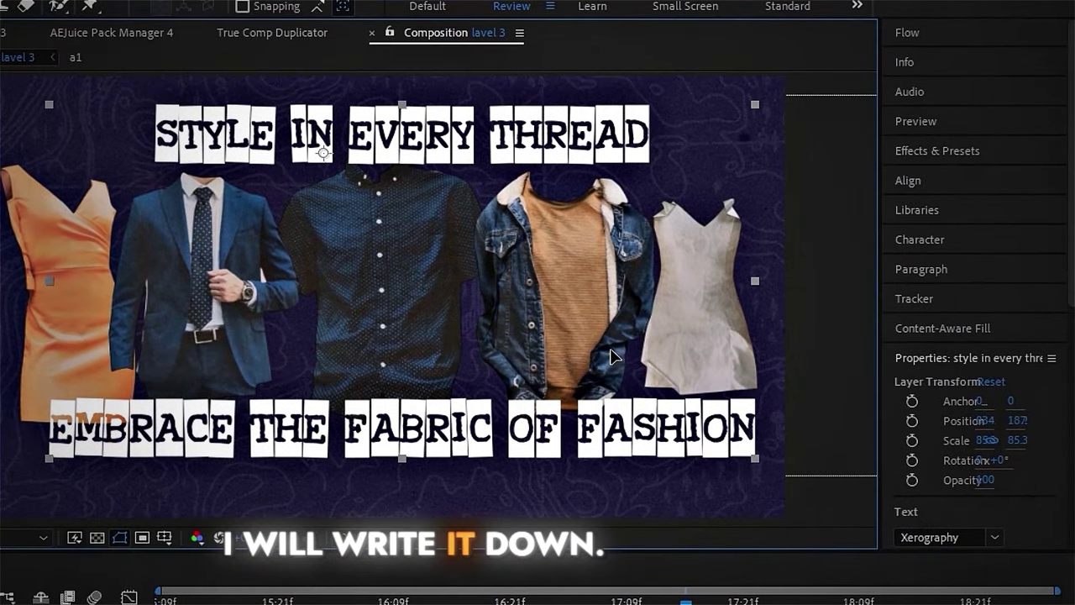
{"action": "left_click", "coordinate": [938, 237]}
{"action": "left_click", "coordinate": [1006, 271]}
{"action": "type", "text": "perpet"}
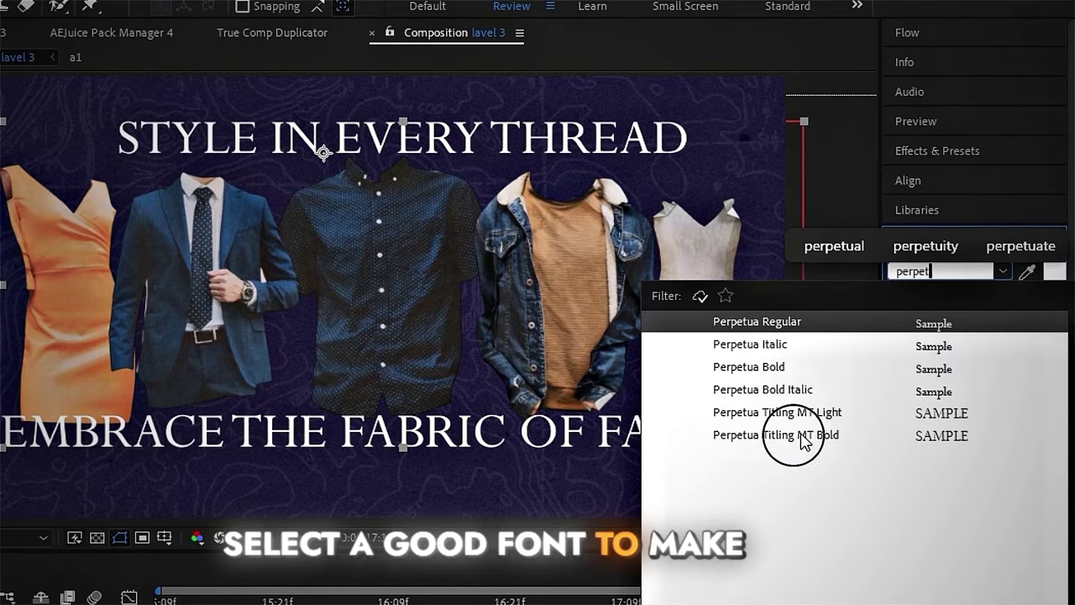
{"action": "left_click", "coordinate": [802, 435]}
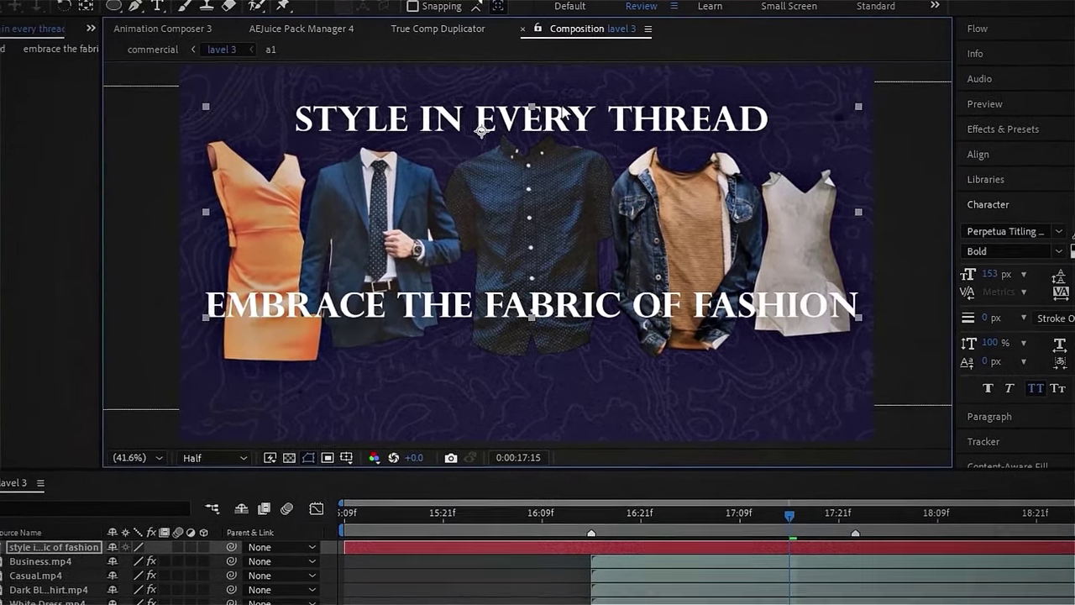
Widen the gap between the two slogan lines and position them above and below the row of clothes
{"action": "left_click", "coordinate": [782, 112]}
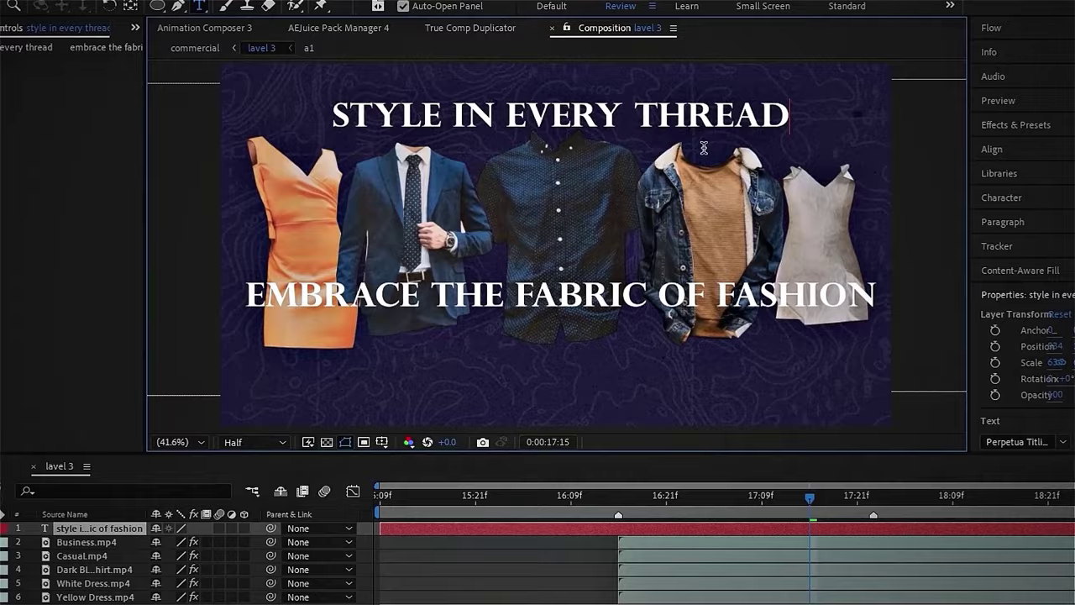
{"action": "left_click", "coordinate": [770, 528]}
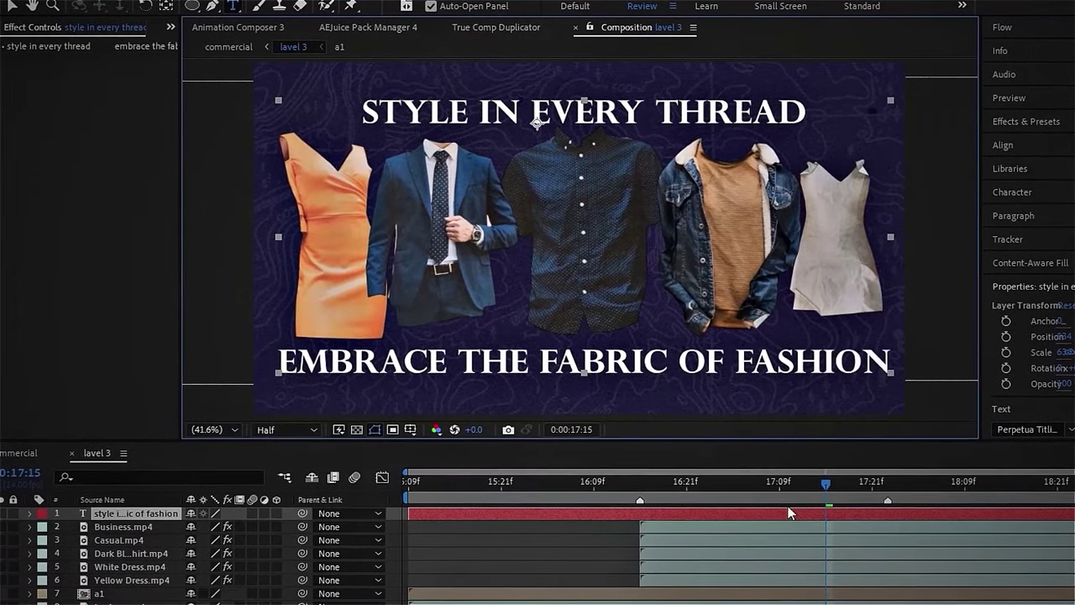
{"action": "key", "text": "v"}
{"action": "left_click_drag", "start_coordinate": [730, 323], "coordinate": [726, 315]}
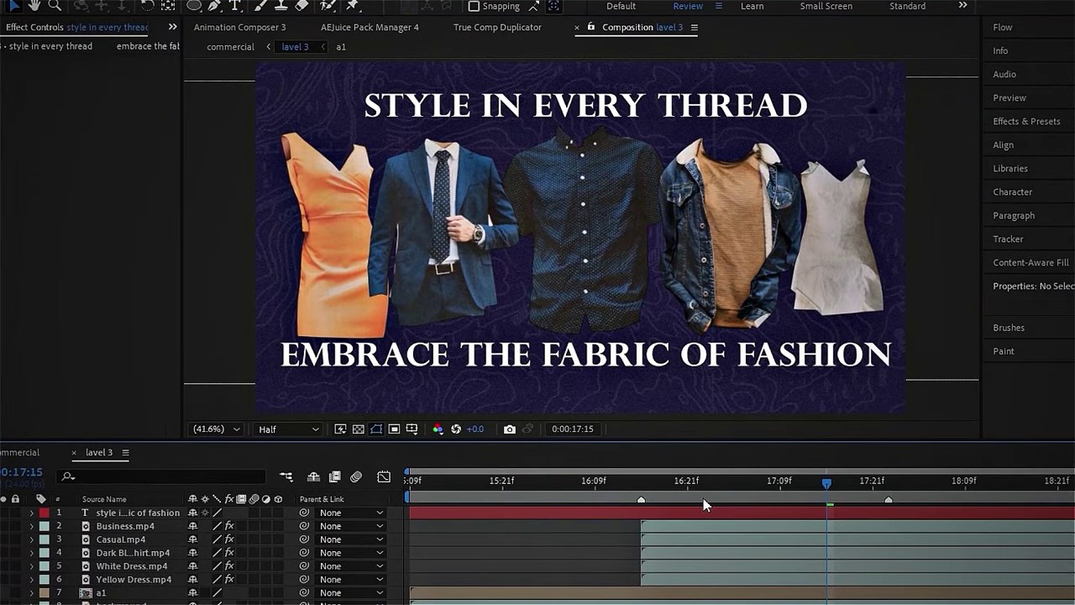
Make the slogan text layer start at 0:00:16:21, just after the clothing clips begin
{"action": "left_click", "coordinate": [646, 512]}
{"action": "key", "text": "j"}
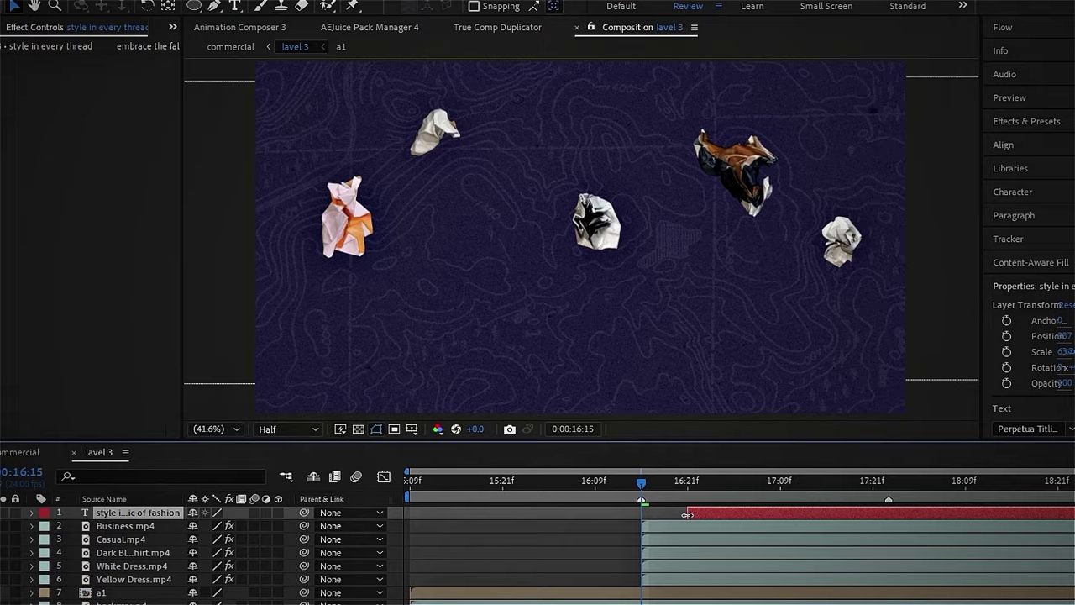
{"action": "left_click_drag", "start_coordinate": [688, 492], "coordinate": [697, 537]}
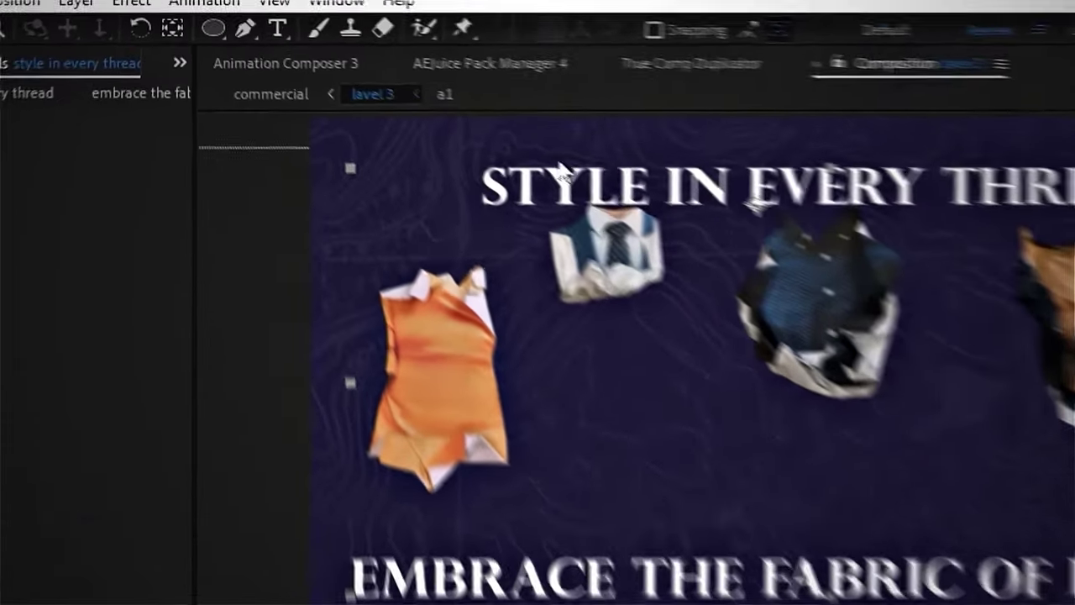
Apply Animation Composer's Overshoot Scale & Tracking Characters preset as the slogan text's in-animation
{"action": "left_click", "coordinate": [384, 95]}
{"action": "left_click", "coordinate": [739, 200]}
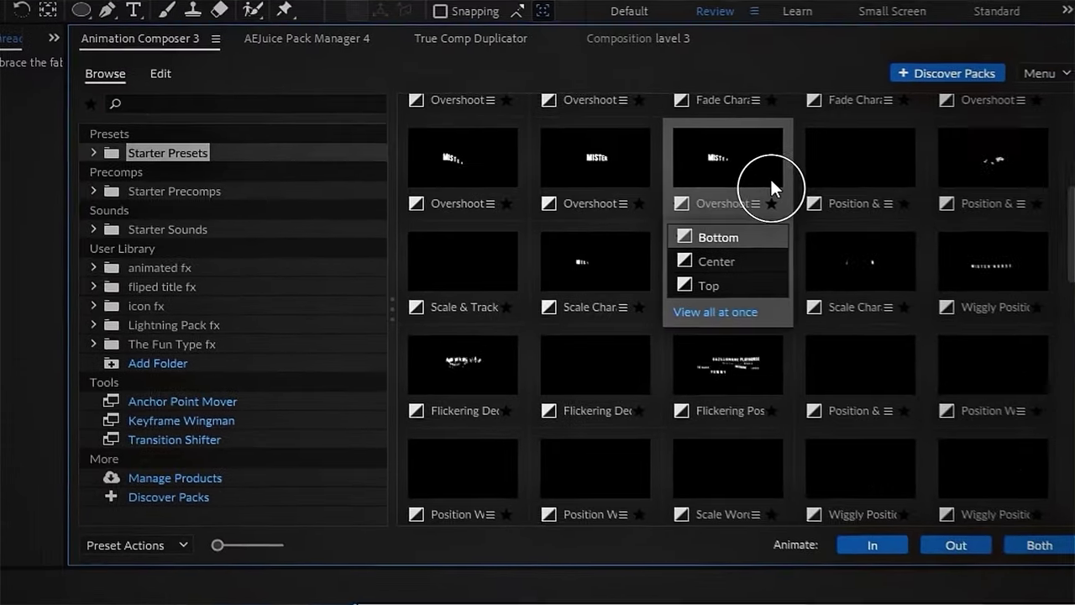
{"action": "left_click", "coordinate": [595, 174]}
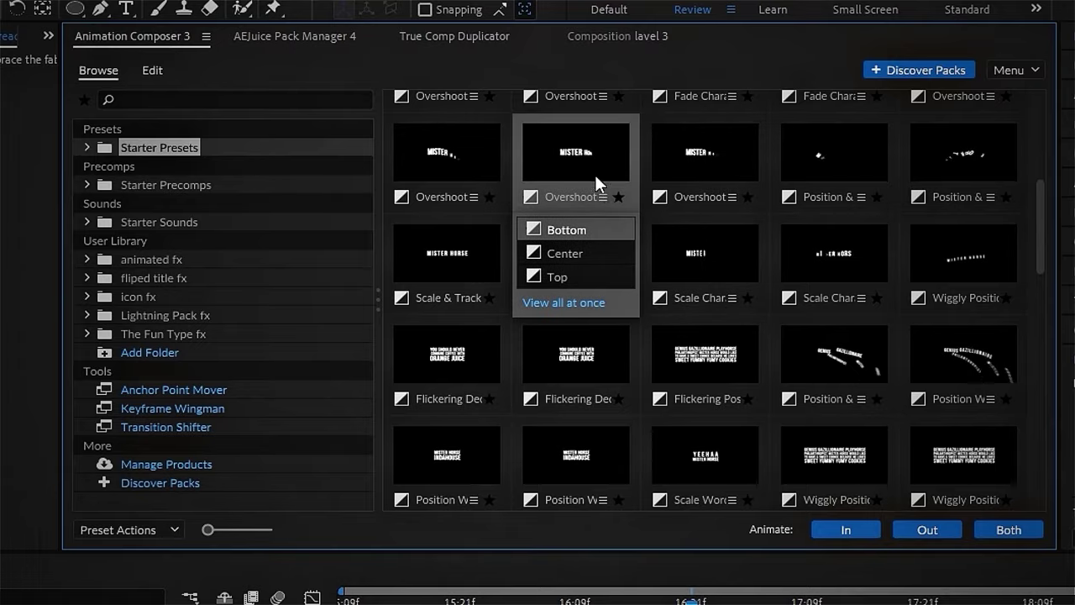
{"action": "left_click", "coordinate": [868, 527]}
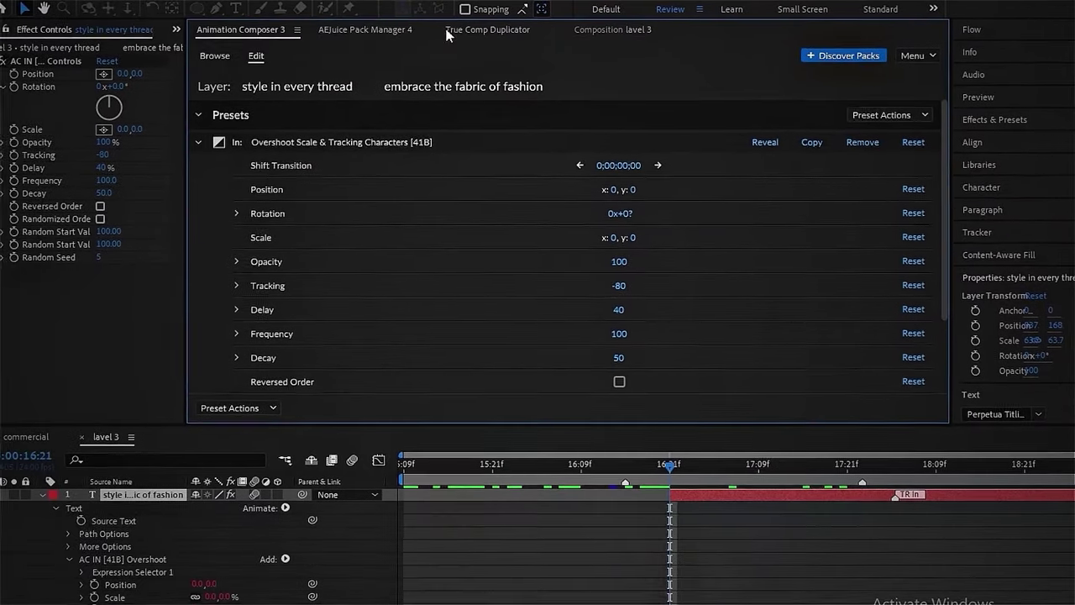
{"action": "left_click", "coordinate": [46, 491]}
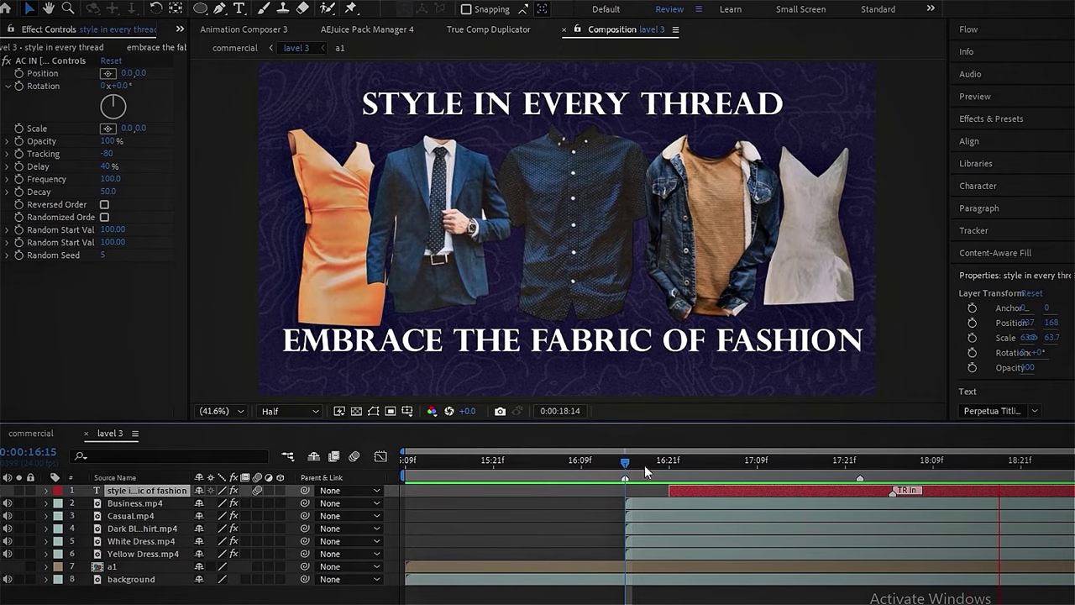
Pre-compose the slogan text and the five clothing clips into a composition named a2
{"action": "left_click_drag", "start_coordinate": [629, 467], "coordinate": [811, 480]}
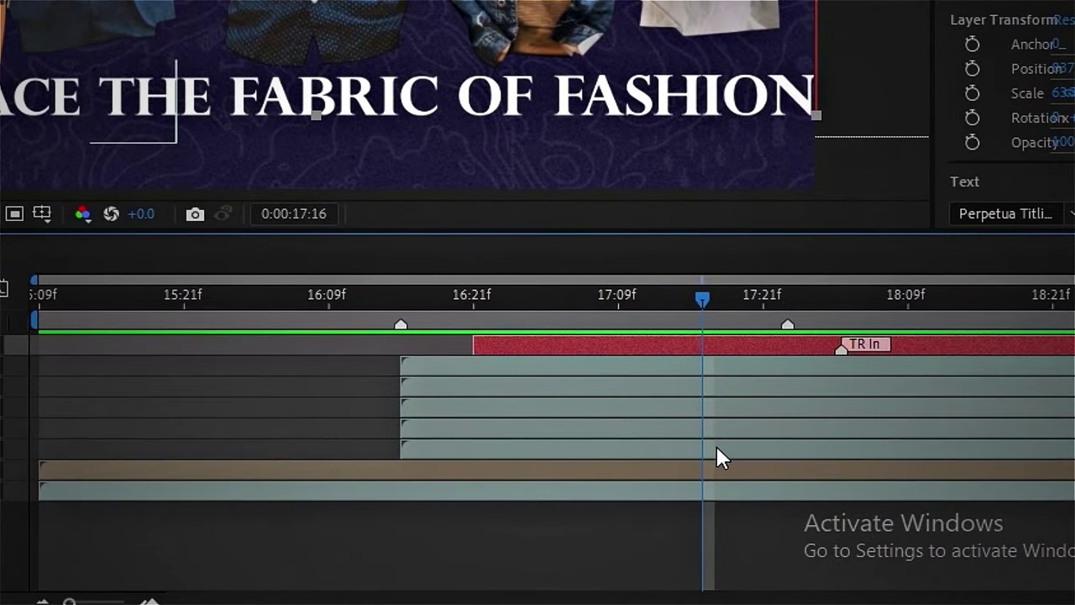
{"action": "right_click", "coordinate": [716, 446]}
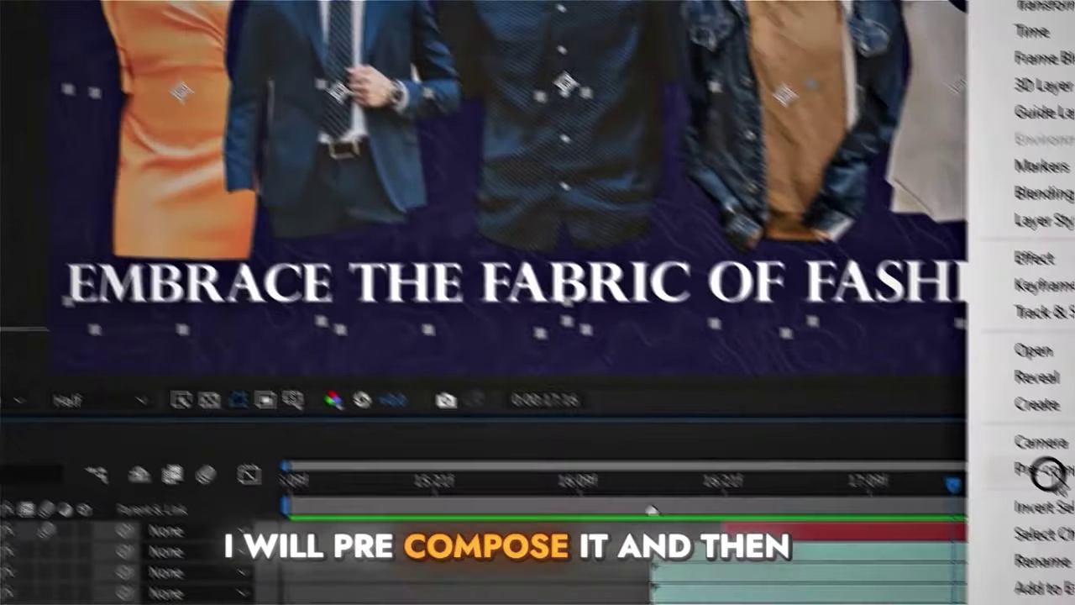
{"action": "left_click", "coordinate": [1045, 472]}
{"action": "type", "text": "a2"}
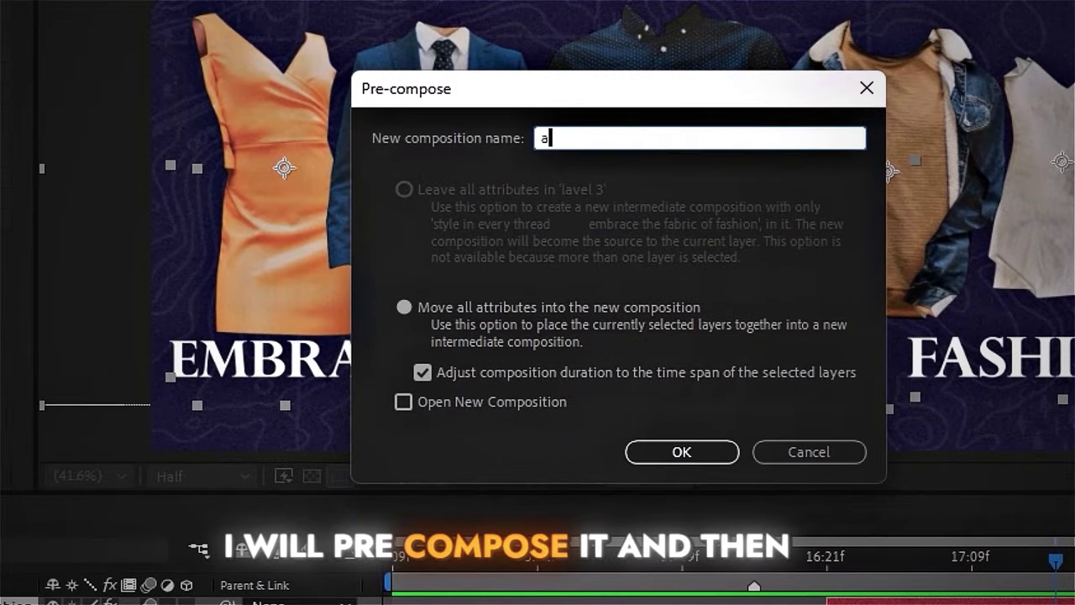
{"action": "left_click", "coordinate": [690, 458]}
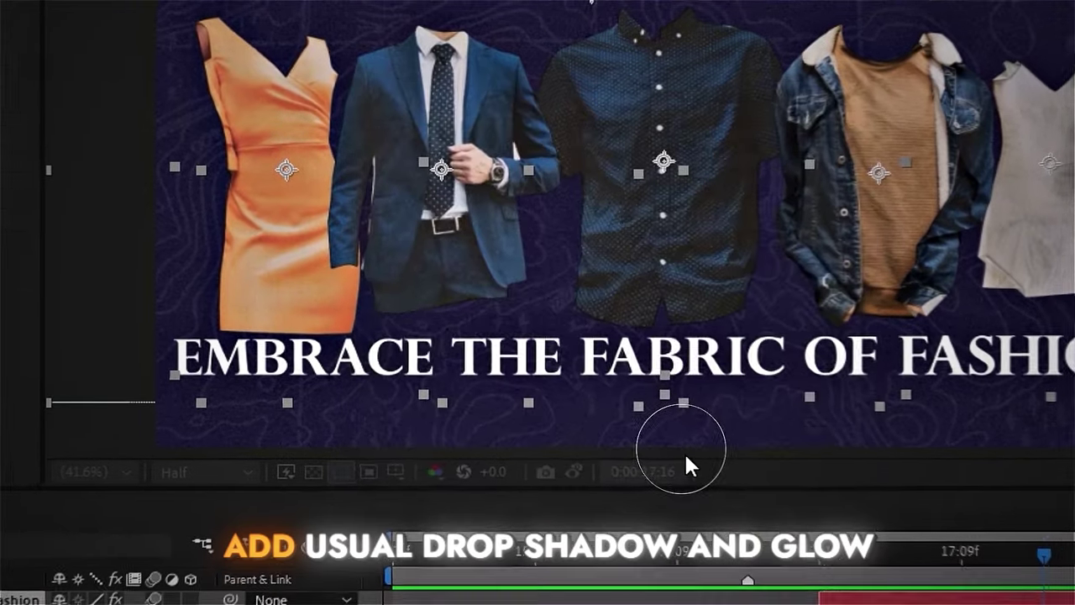
Apply Drop Shadow to a2 with 64% opacity and a distance of 29
{"action": "key", "text": "ctrl+space"}
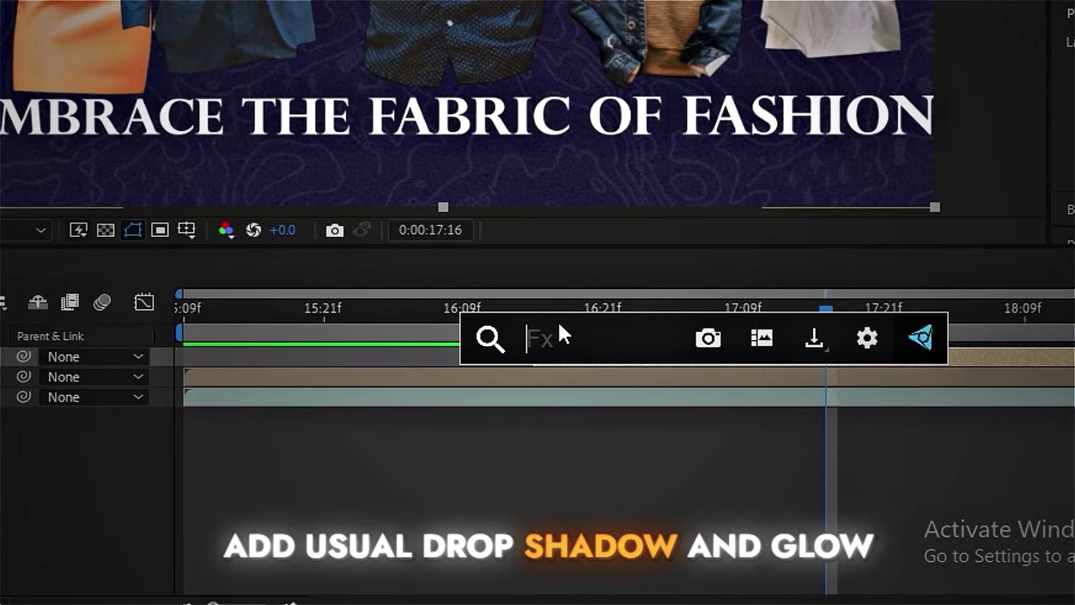
{"action": "type", "text": "dr"}
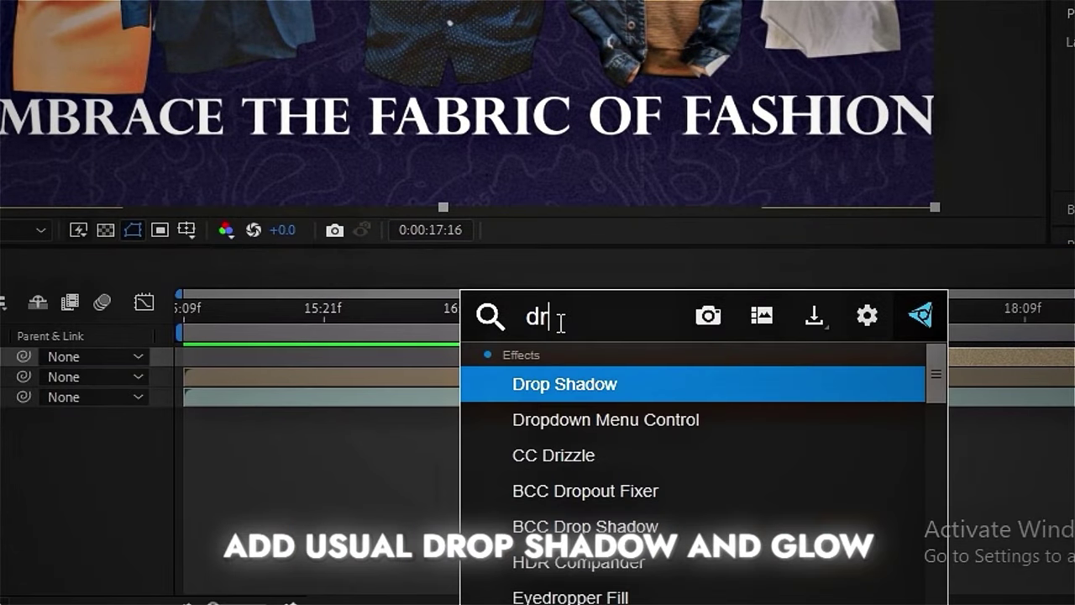
{"action": "left_click", "coordinate": [565, 390]}
{"action": "left_click_drag", "start_coordinate": [188, 78], "coordinate": [215, 77]}
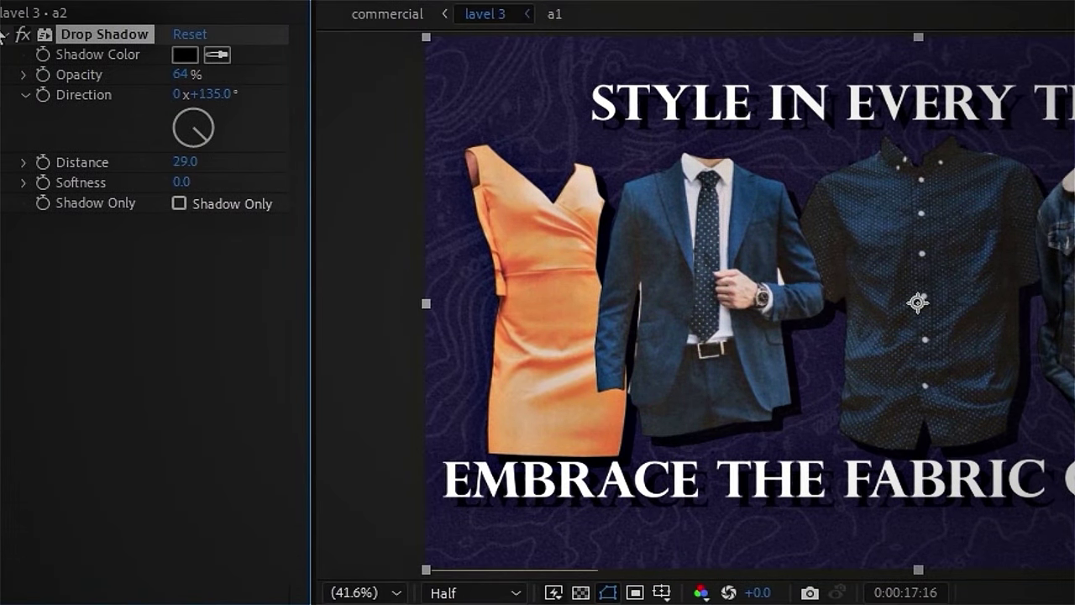
Apply the Glow effect to a2 and adjust its settings to brighten the clothes and text
{"action": "type", "text": "g"}
{"action": "left_click", "coordinate": [97, 235]}
{"action": "left_click_drag", "start_coordinate": [186, 115], "coordinate": [248, 110]}
{"action": "left_click_drag", "start_coordinate": [178, 135], "coordinate": [144, 168]}
{"action": "left_click", "coordinate": [5, 54]}
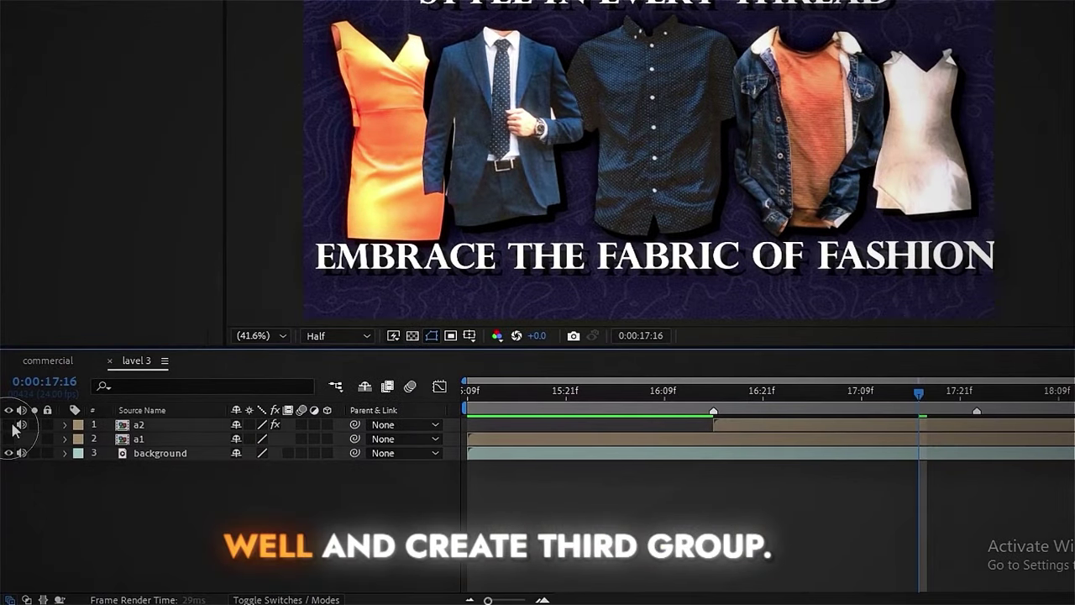
Hide a2 and add all seven clips from the gifts folder above it, starting at 0:00:17:23
{"action": "left_click_drag", "start_coordinate": [917, 393], "coordinate": [976, 395]}
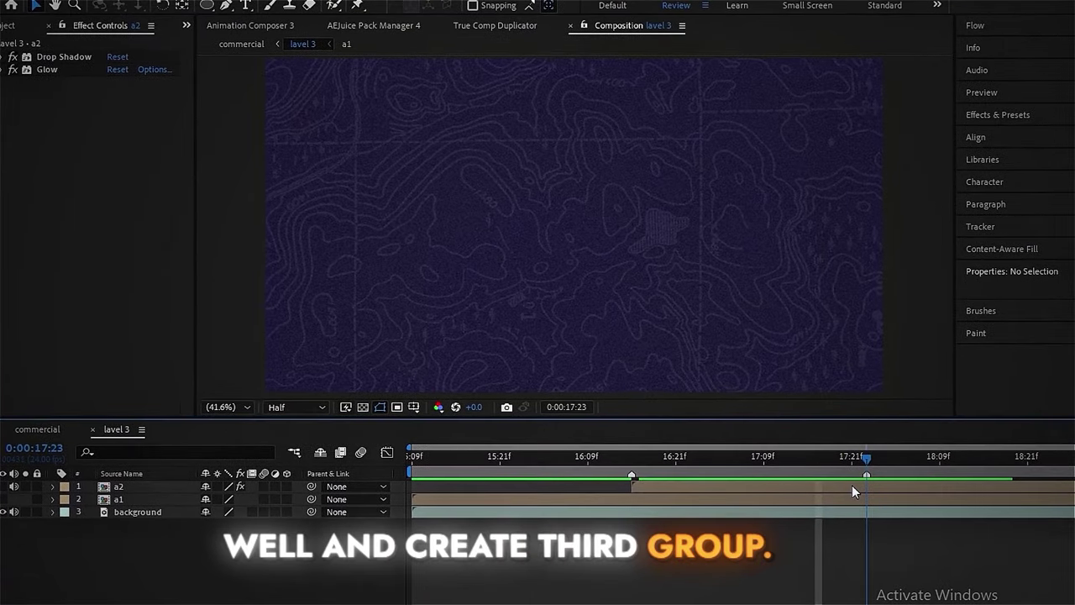
{"action": "left_click", "coordinate": [15, 27]}
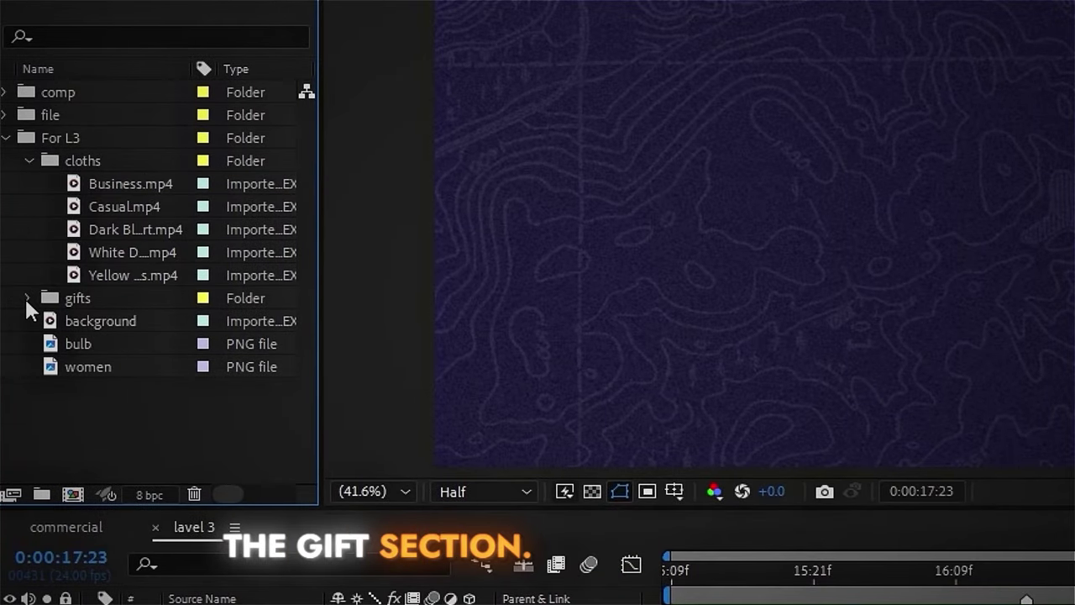
{"action": "left_click", "coordinate": [27, 298]}
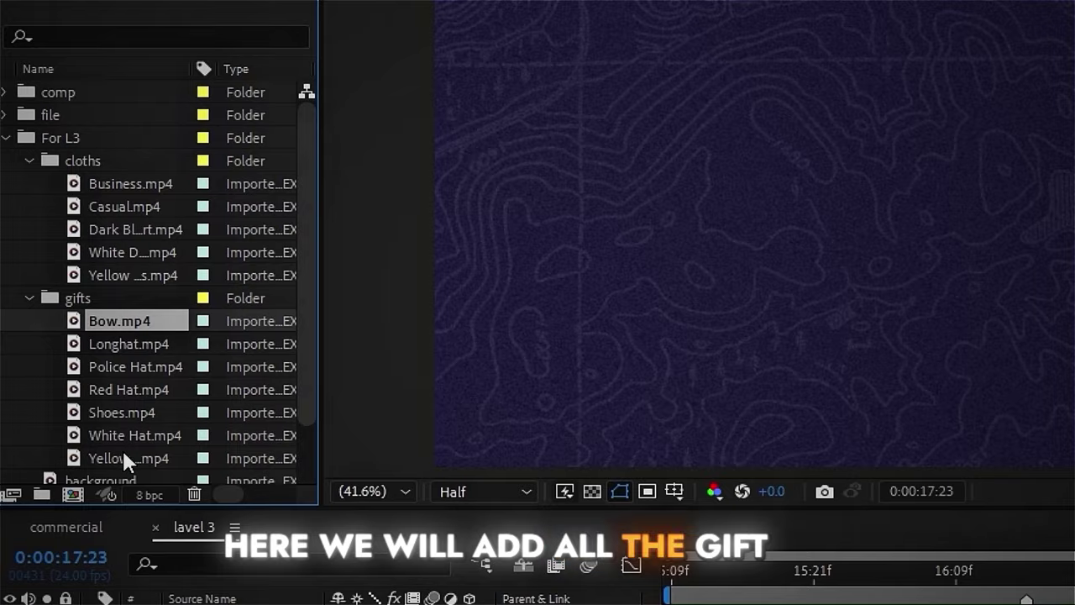
{"action": "left_click", "coordinate": [123, 453], "text": "shift"}
{"action": "left_click_drag", "start_coordinate": [111, 370], "coordinate": [1022, 258]}
{"action": "left_click_drag", "start_coordinate": [519, 104], "coordinate": [903, 463]}
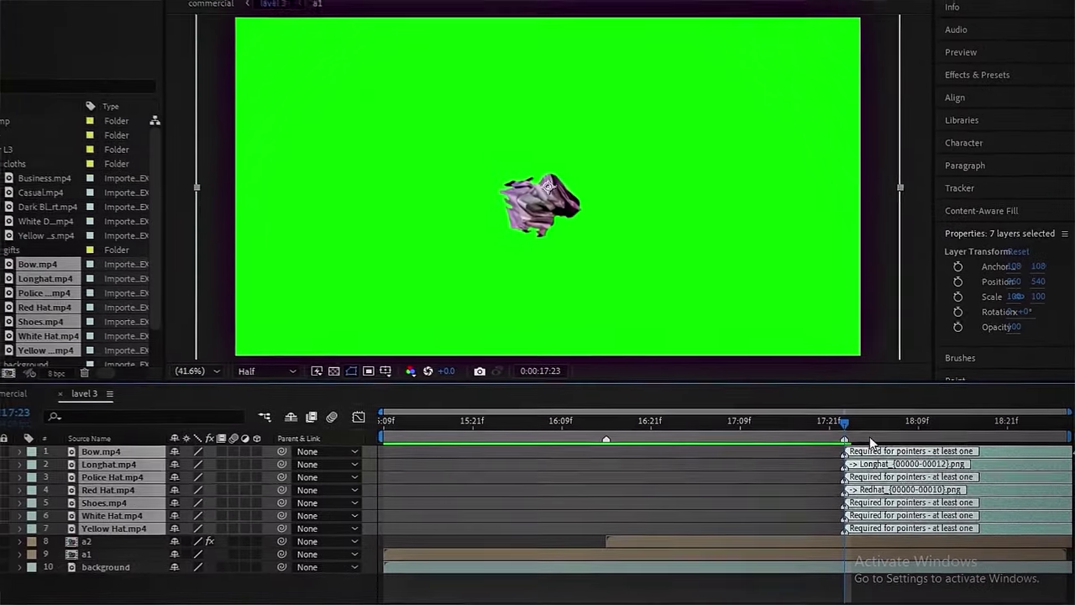
Delete the layer markers from the seven gift clips and scale the clips down together
{"action": "right_click", "coordinate": [725, 410]}
{"action": "left_click", "coordinate": [836, 554]}
{"action": "left_click_drag", "start_coordinate": [852, 437], "coordinate": [937, 455]}
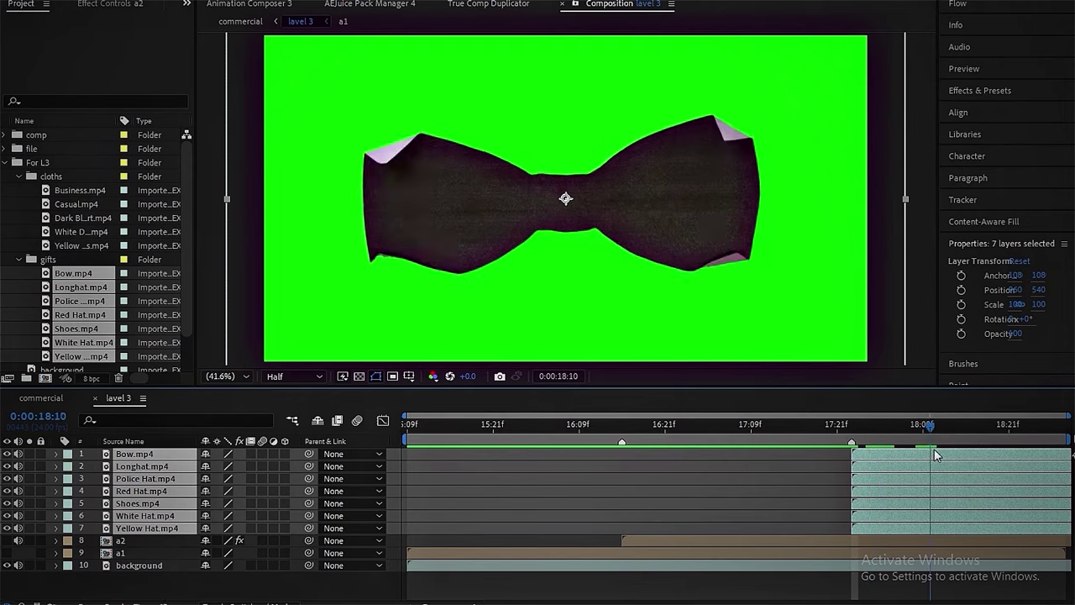
{"action": "left_click_drag", "start_coordinate": [896, 214], "coordinate": [714, 244]}
{"action": "left_click", "coordinate": [539, 468]}
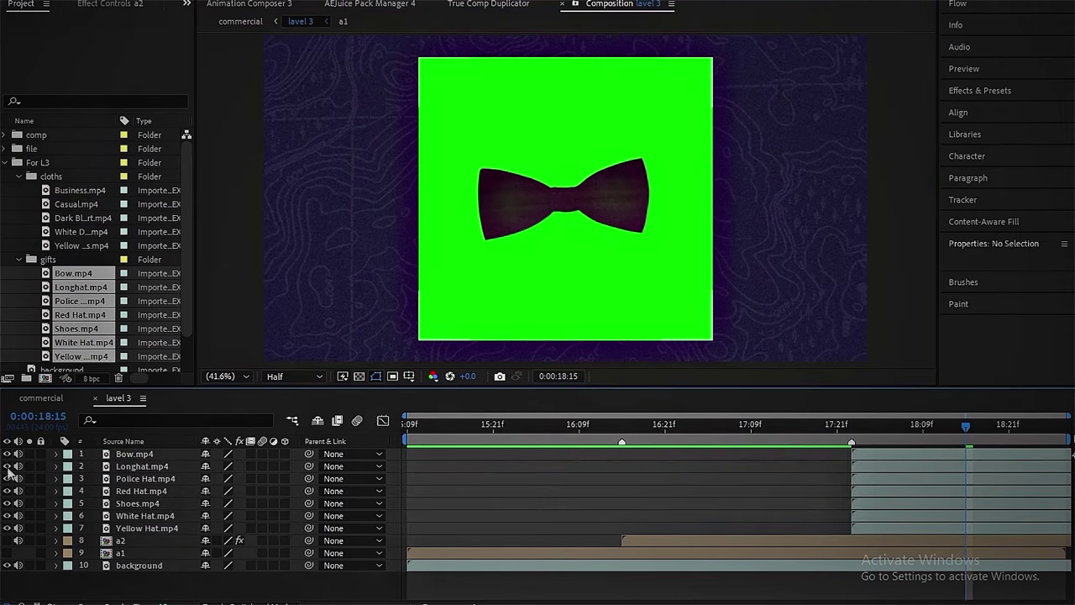
Hide the other gift clips and key out the green background of Bow.mp4 with Color Range at 0:00:18:15
{"action": "left_click", "coordinate": [8, 467]}
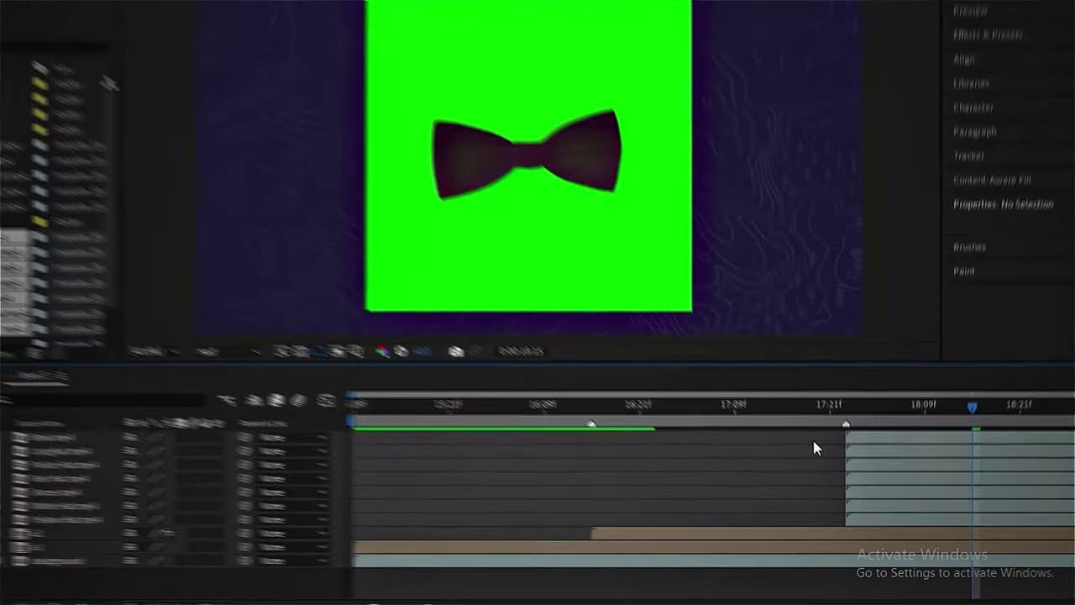
{"action": "key", "text": "ctrl+space"}
{"action": "type", "text": "colo"}
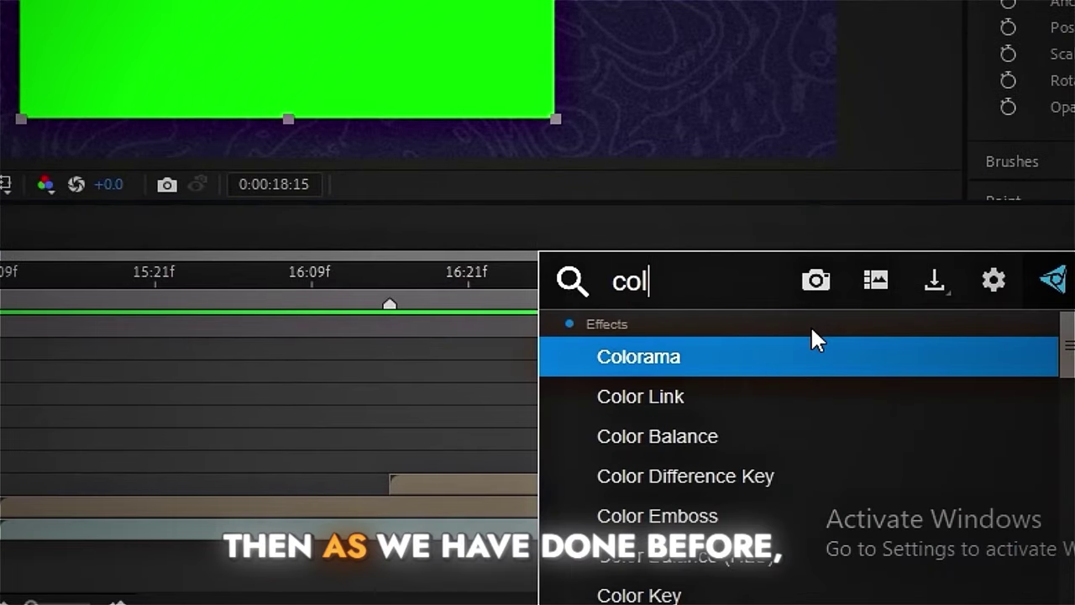
{"action": "type", "text": "r r"}
{"action": "left_click", "coordinate": [734, 344]}
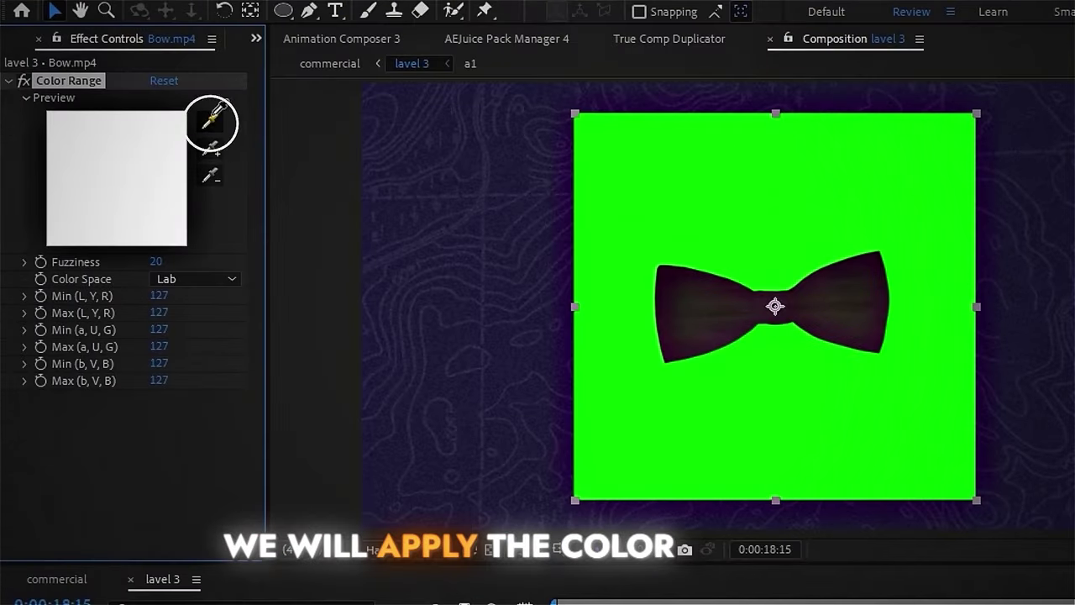
{"action": "left_click", "coordinate": [678, 163]}
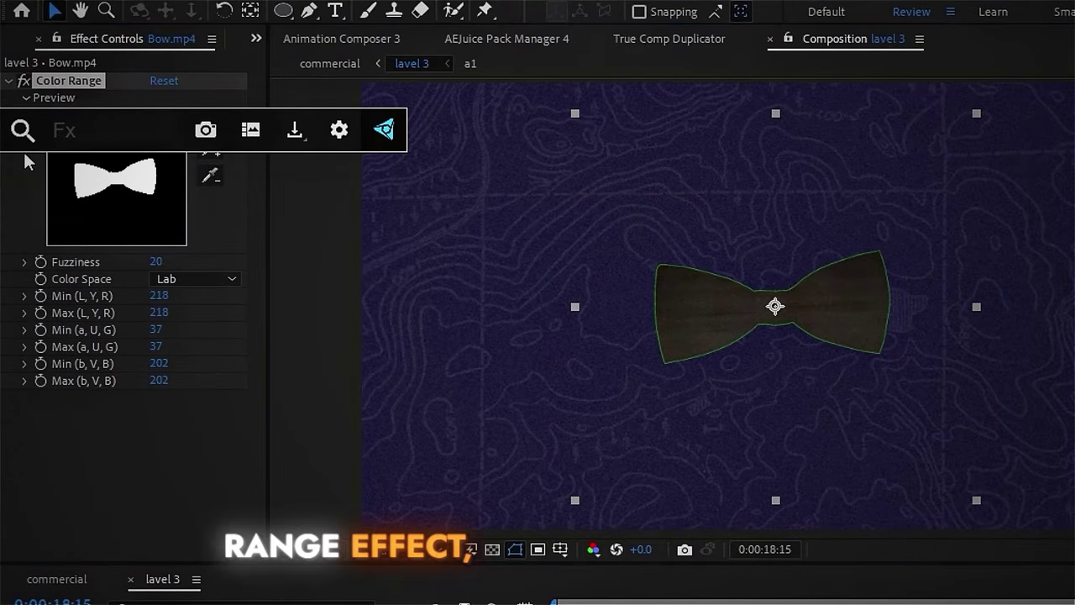
Add Advanced Spill Suppressor to Bow.mp4 and carry its keying effects over to the six other gift clips
{"action": "type", "text": "ad"}
{"action": "left_click", "coordinate": [147, 251]}
{"action": "left_click", "coordinate": [8, 80]}
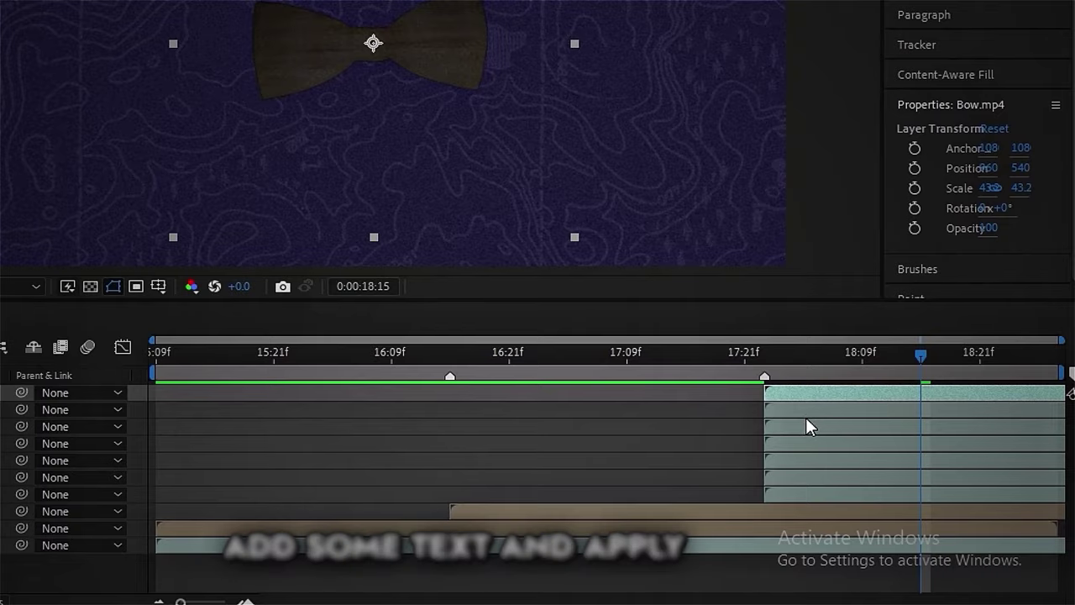
{"action": "left_click", "coordinate": [805, 412]}
{"action": "left_click", "coordinate": [807, 488], "text": "shift"}
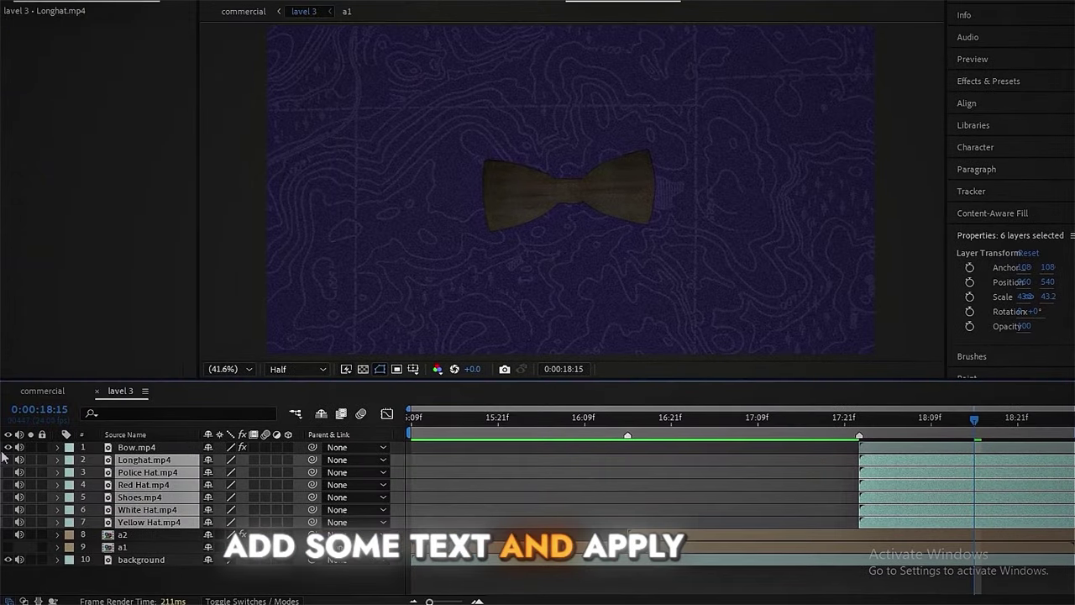
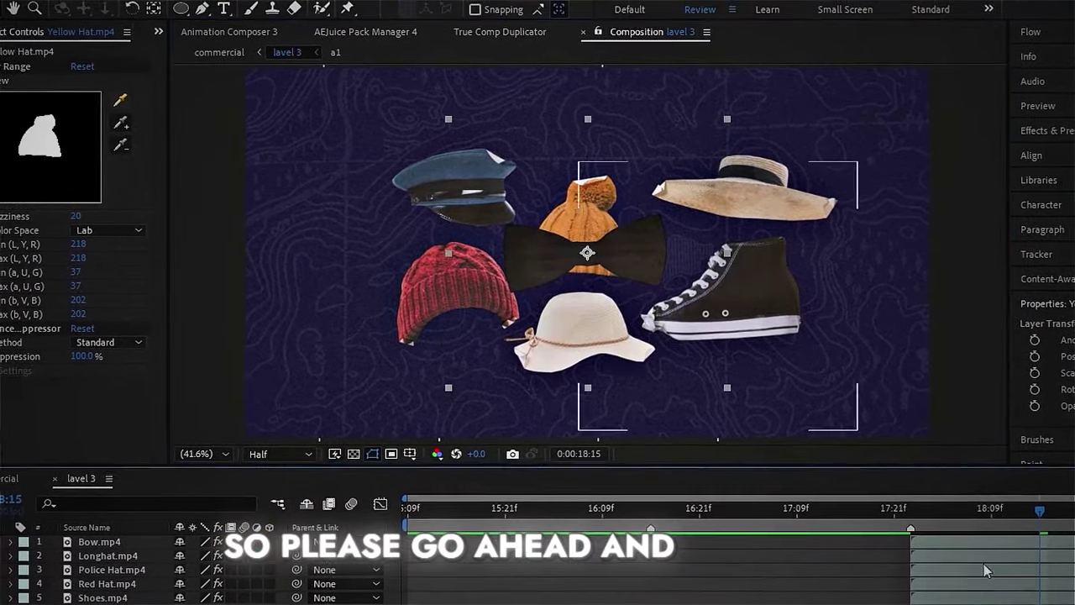
Move the yellow hat up above the bow and nudge the straw long hat slightly higher
{"action": "left_click_drag", "start_coordinate": [635, 198], "coordinate": [631, 121]}
{"action": "left_click_drag", "start_coordinate": [756, 210], "coordinate": [746, 195]}
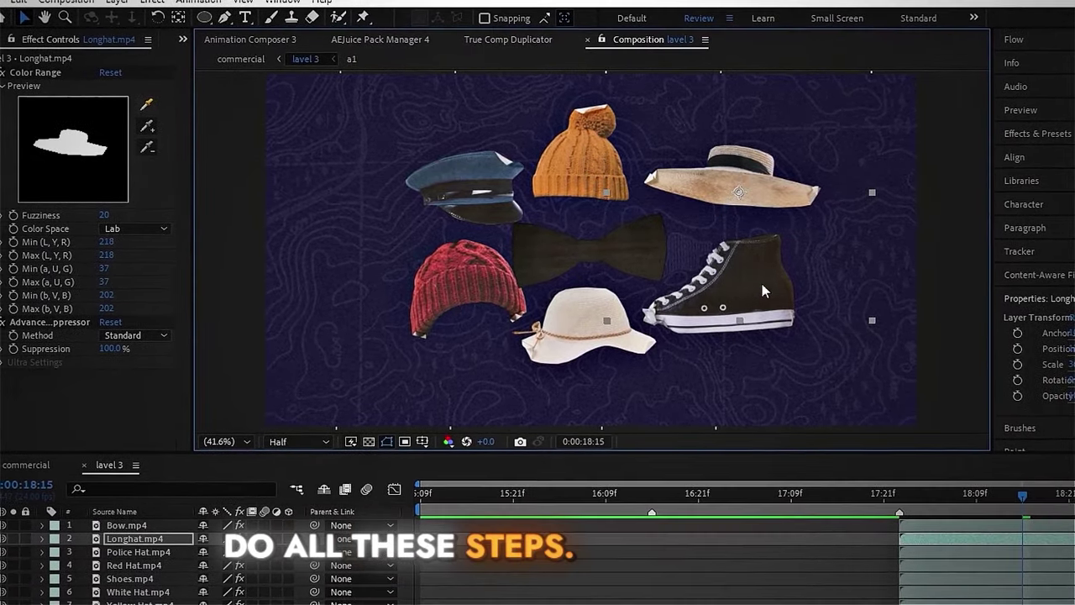
{"action": "left_click", "coordinate": [764, 291]}
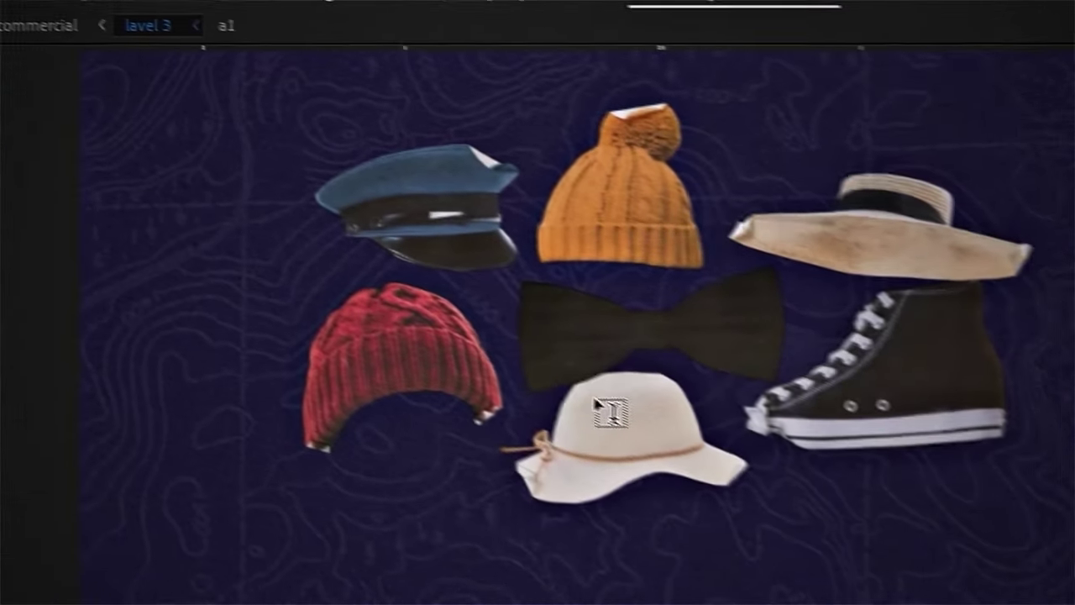
Add the two-line text "GET FREE GIFTS / ON EVERY ORDER" in the middle of the gifts and scale it down
{"action": "left_click", "coordinate": [611, 411]}
{"action": "type", "text": "GET FREE "}
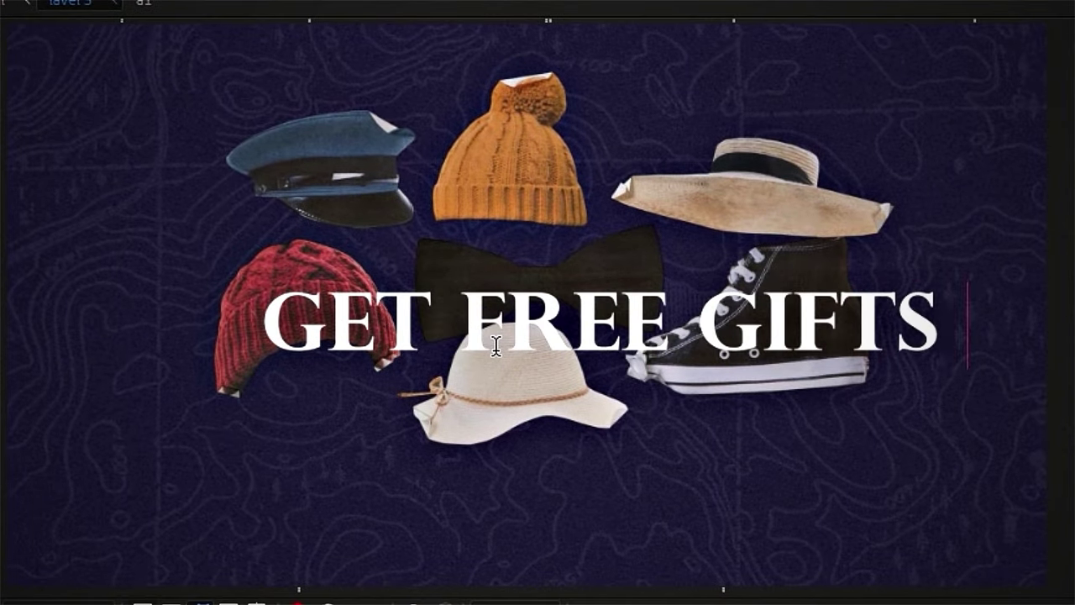
{"action": "type", "text": "GIFTS"}
{"action": "key", "text": "Return"}
{"action": "type", "text": "ON EVERY ORDER"}
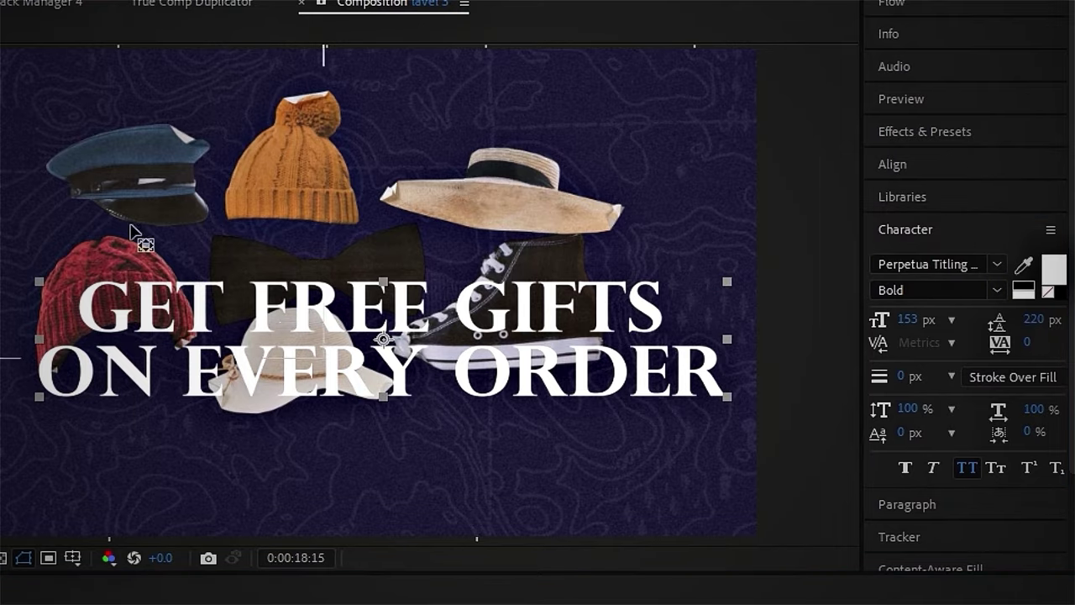
{"action": "left_click", "coordinate": [1039, 220]}
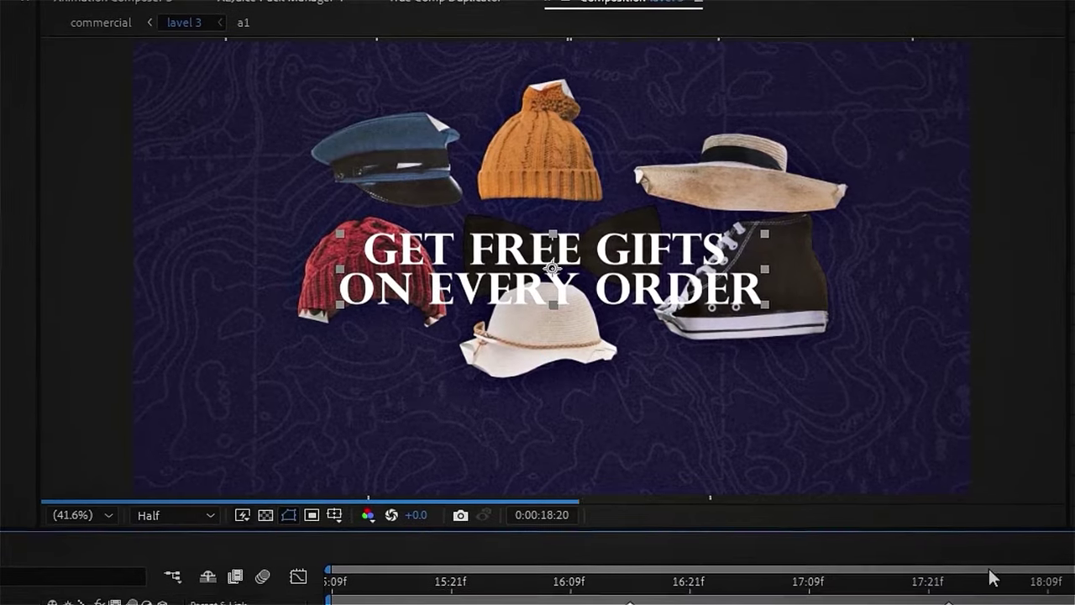
Spread the red hat, white hat, shoe, police hat and yellow hat around the slogan, and tilt the long hat
{"action": "left_click_drag", "start_coordinate": [840, 270], "coordinate": [806, 282]}
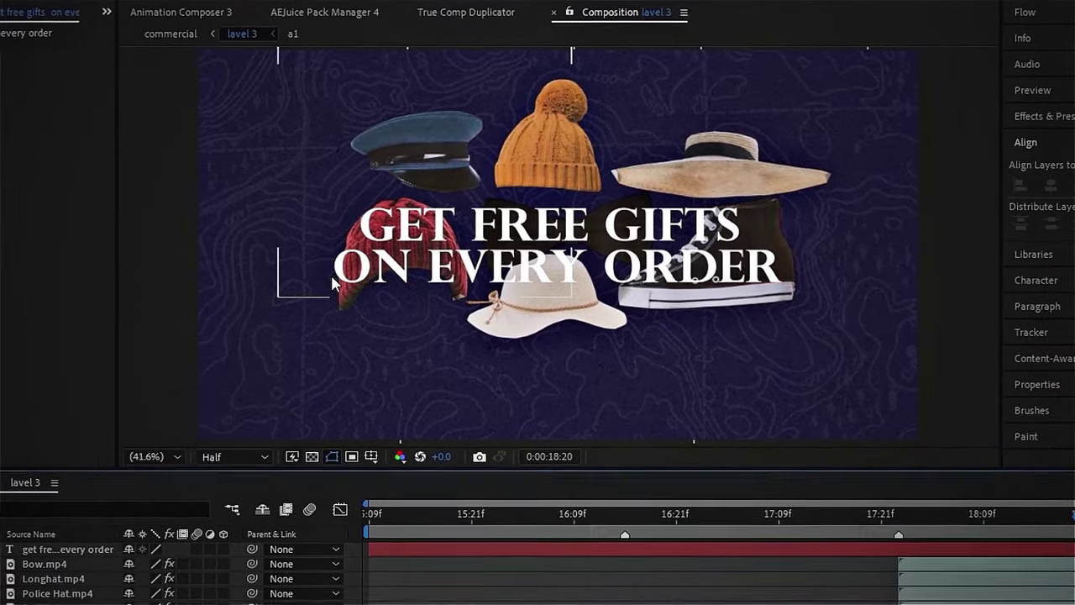
{"action": "left_click", "coordinate": [306, 413]}
{"action": "left_click_drag", "start_coordinate": [364, 298], "coordinate": [336, 335]}
{"action": "left_click", "coordinate": [591, 343]}
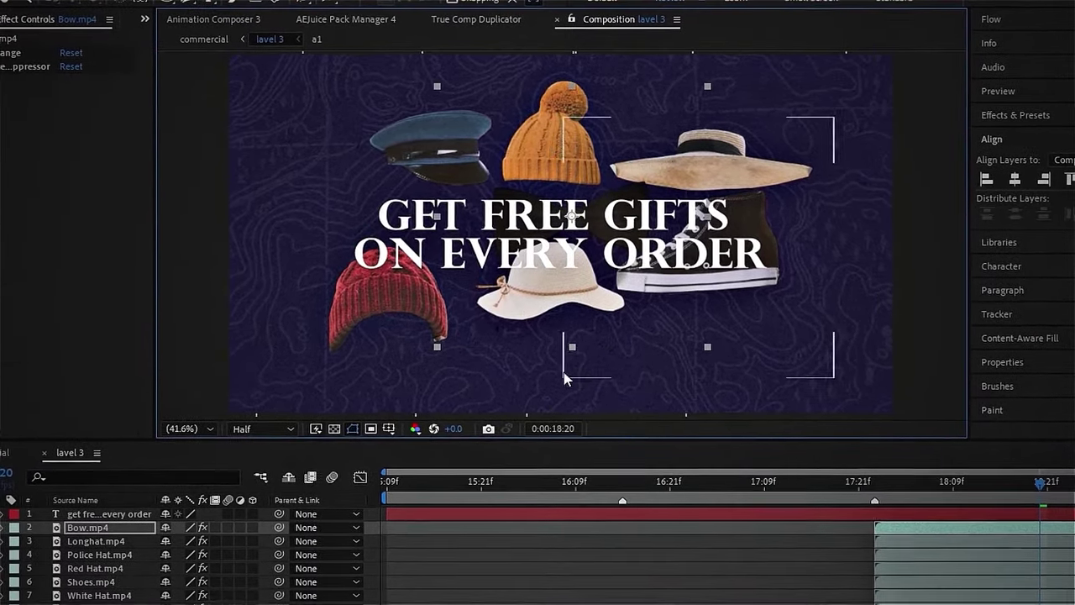
{"action": "left_click_drag", "start_coordinate": [554, 386], "coordinate": [564, 421]}
{"action": "left_click_drag", "start_coordinate": [729, 290], "coordinate": [784, 319]}
{"action": "left_click_drag", "start_coordinate": [420, 151], "coordinate": [348, 155]}
{"action": "left_click_drag", "start_coordinate": [575, 119], "coordinate": [546, 109]}
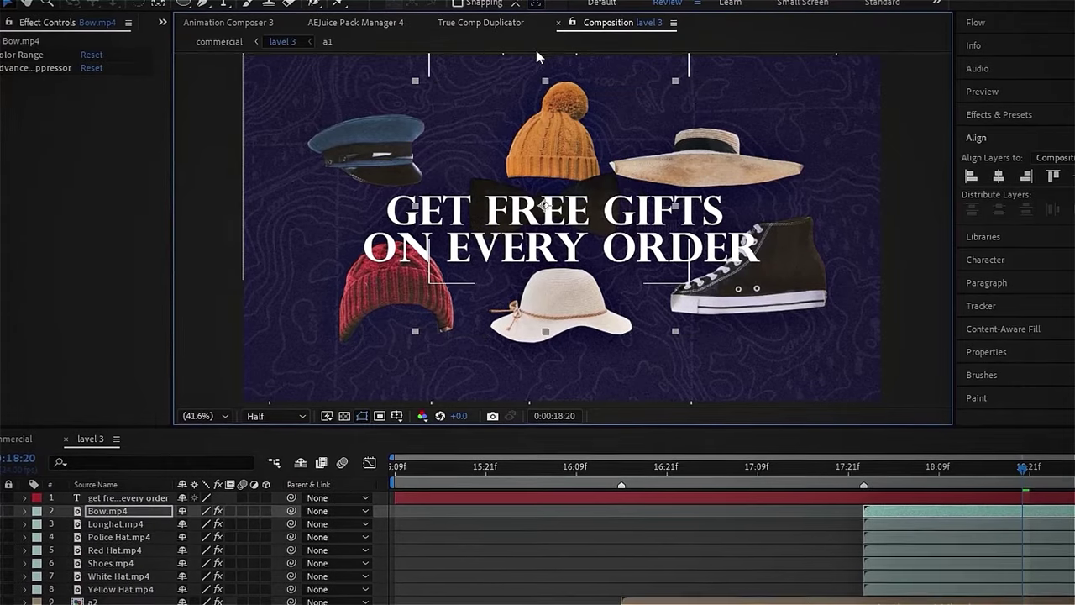
{"action": "left_click", "coordinate": [714, 155]}
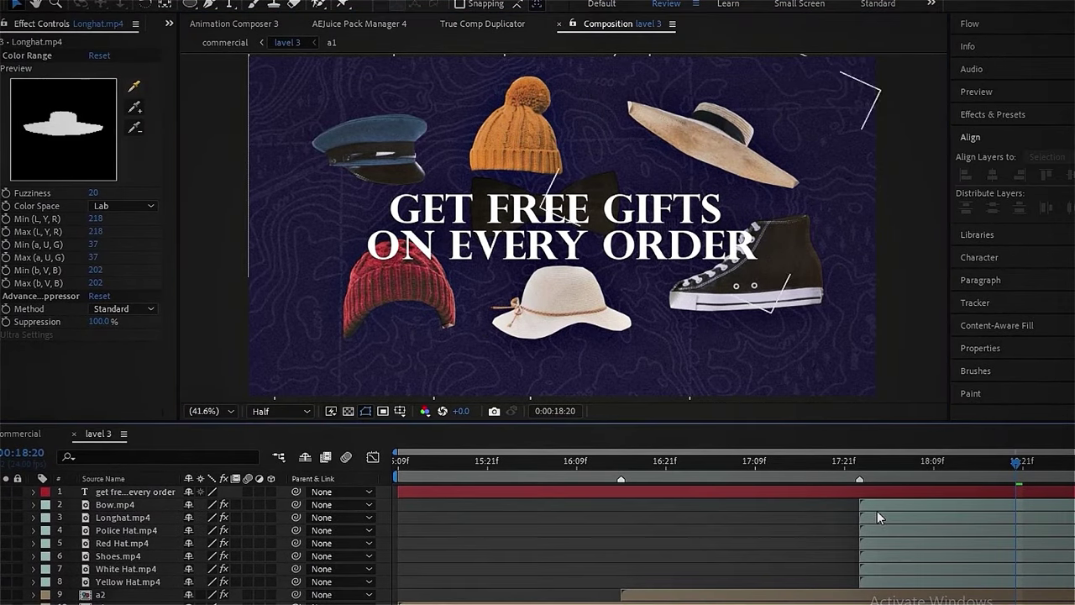
Trim the start of the slogan text layer to 0:00:17:23, in line with the gift clips
{"action": "left_click", "coordinate": [878, 480]}
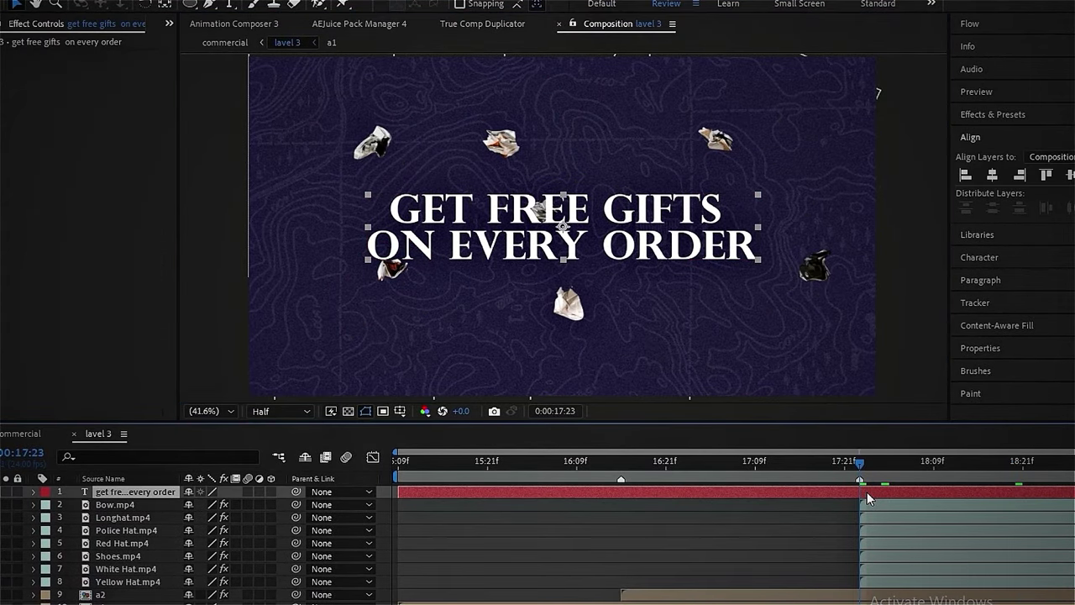
{"action": "key", "text": "alt+bracketleft"}
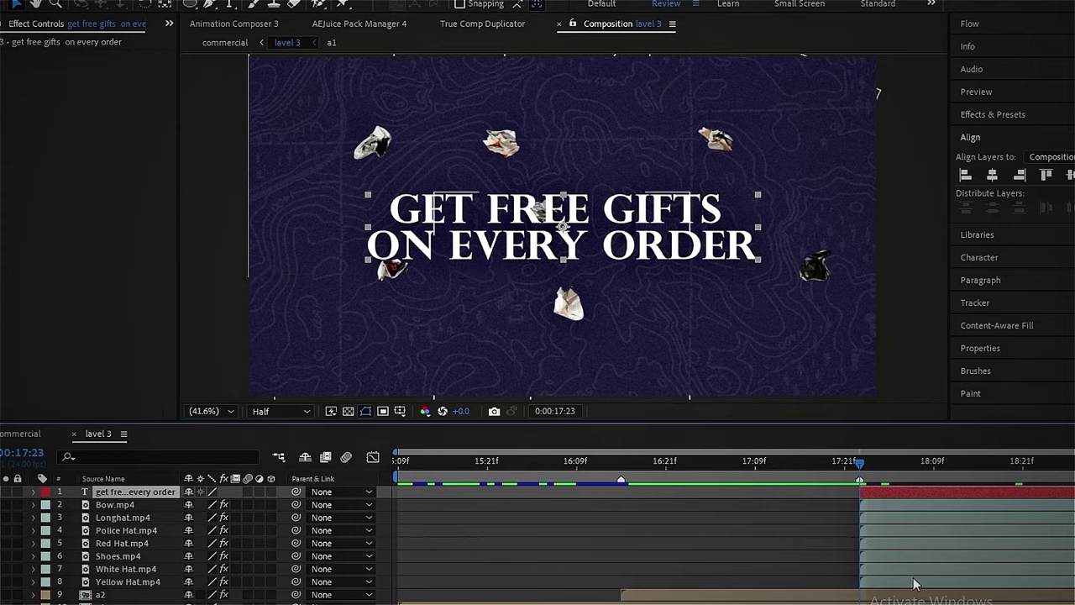
{"action": "left_click_drag", "start_coordinate": [893, 461], "coordinate": [1017, 464]}
Apply an Overshoot preset from Animation Composer to the slogan text as its In animation
{"action": "left_click", "coordinate": [924, 491]}
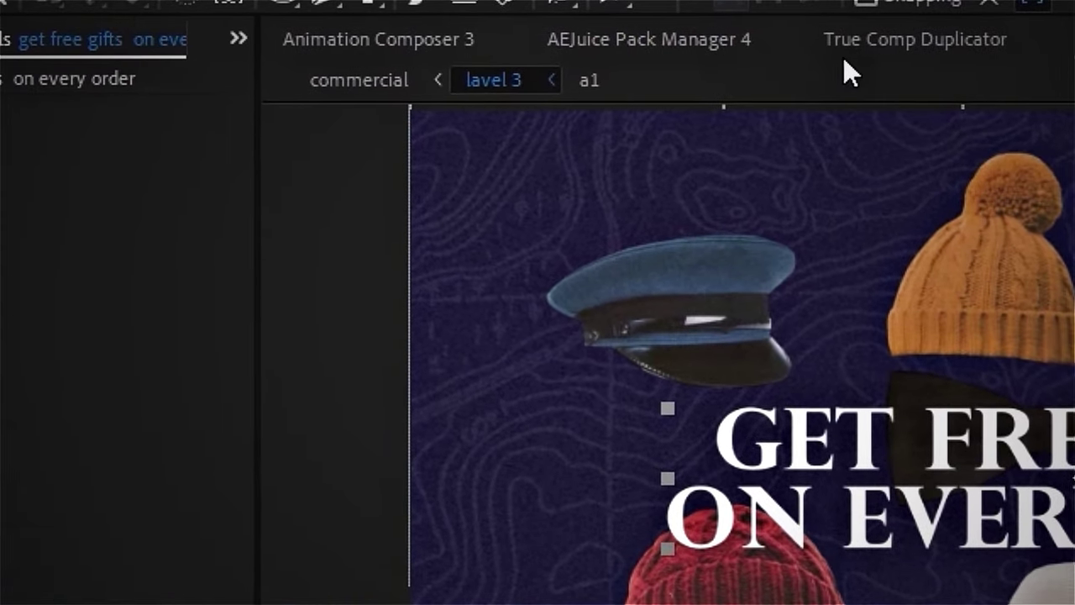
{"action": "left_click", "coordinate": [449, 46]}
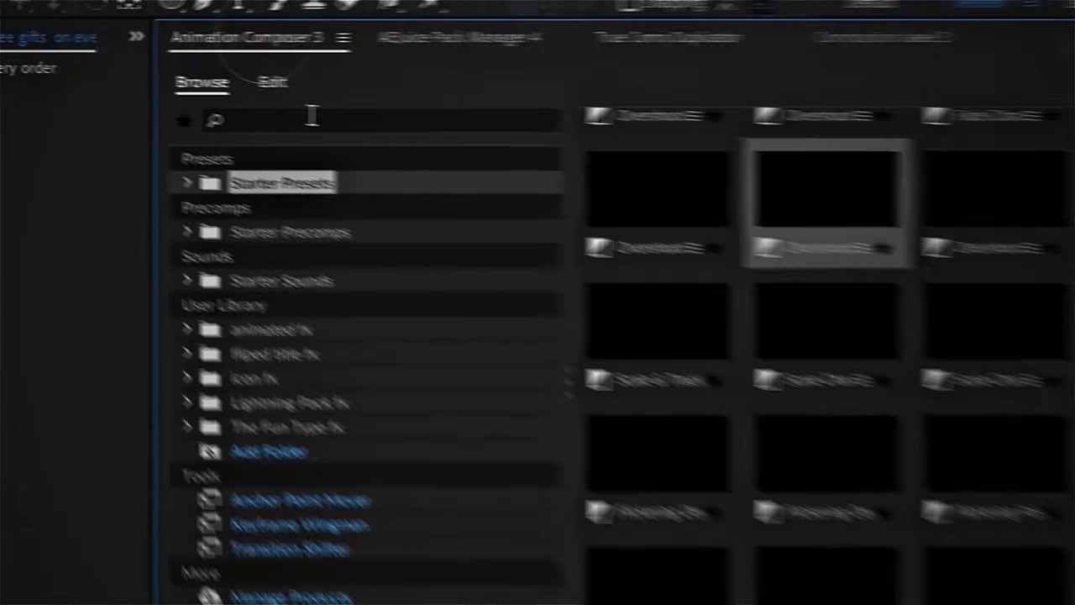
{"action": "left_click", "coordinate": [667, 164]}
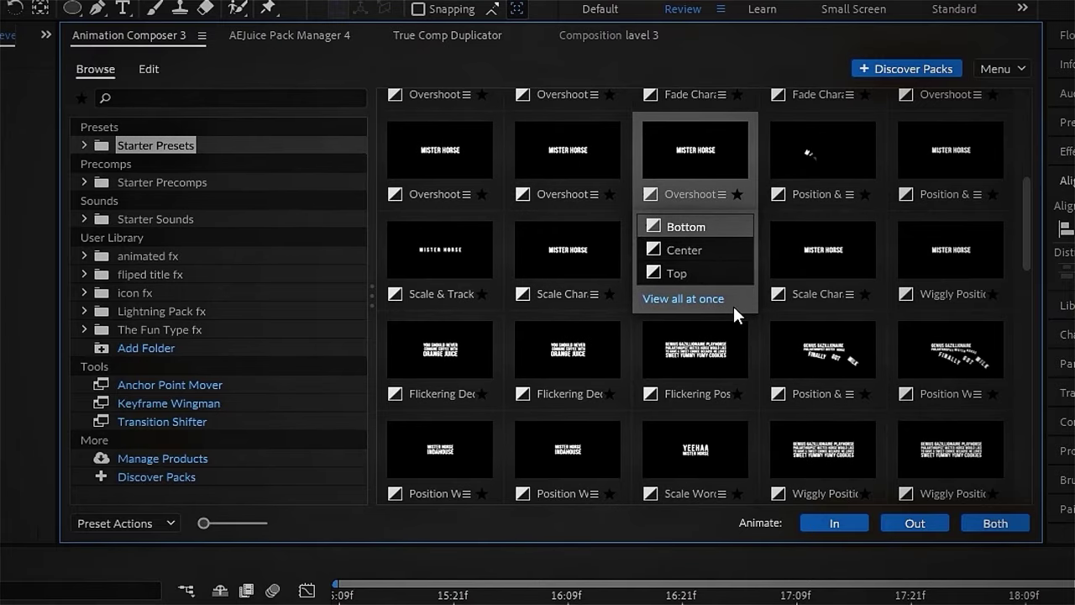
{"action": "left_click", "coordinate": [836, 522]}
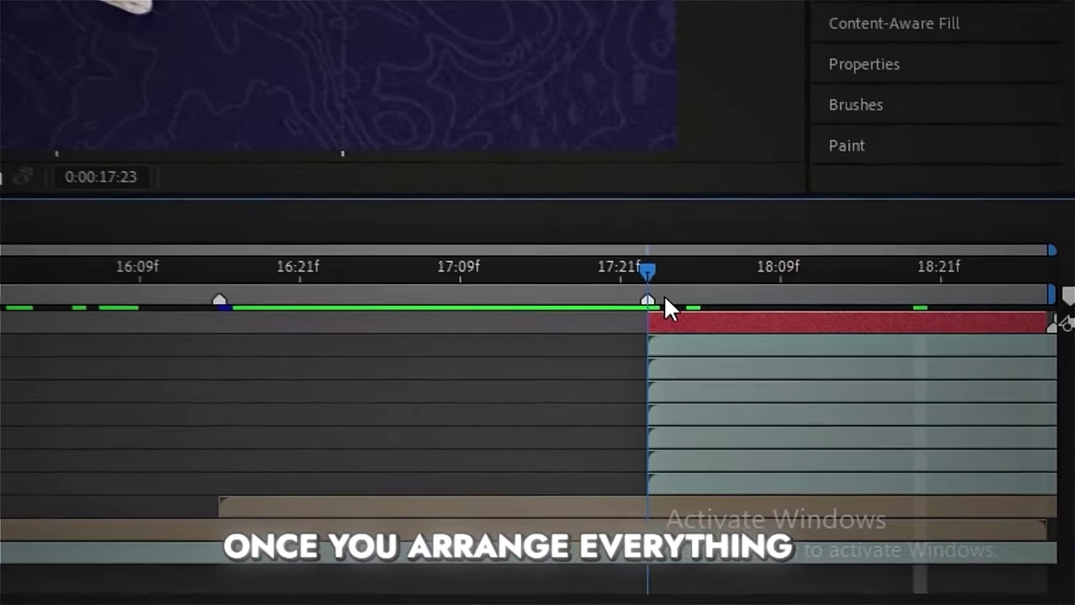
Apply the Drop Shadow effect to the slogan text and make the shadow more pronounced
{"action": "key", "text": "ctrl+space"}
{"action": "type", "text": "dro"}
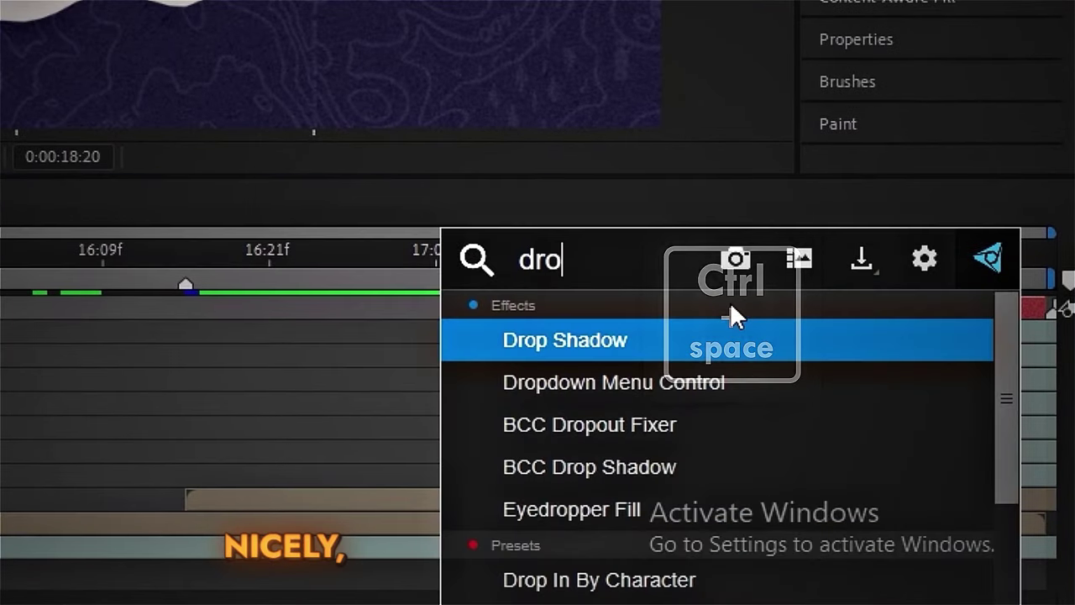
{"action": "left_click", "coordinate": [656, 345]}
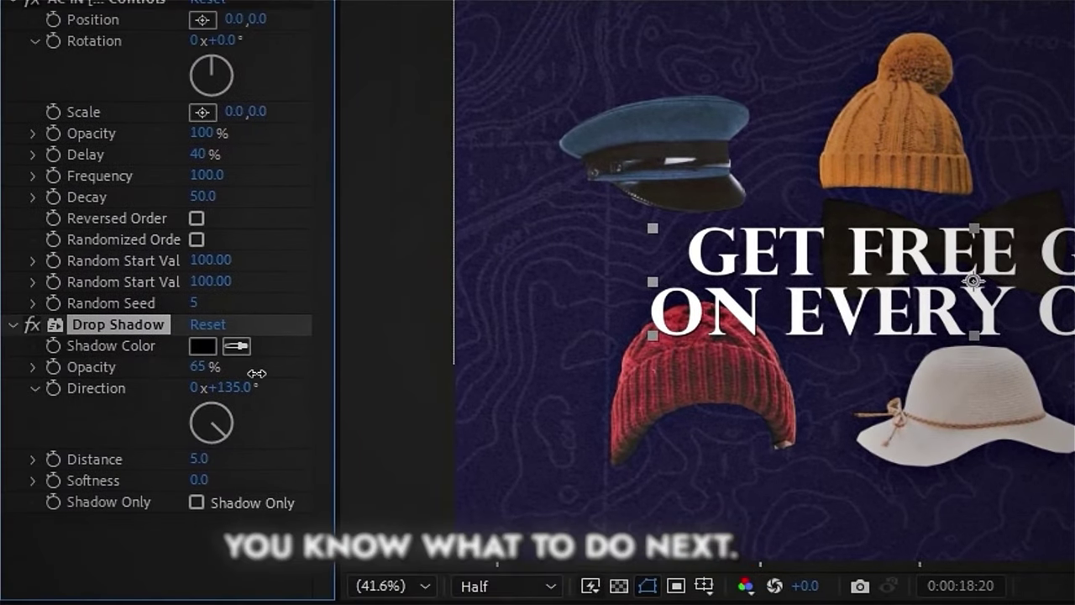
{"action": "left_click", "coordinate": [11, 325]}
Apply Glow to the slogan text with threshold 60%, radius 140 and intensity 0.6
{"action": "key", "text": "ctrl+space"}
{"action": "type", "text": "g"}
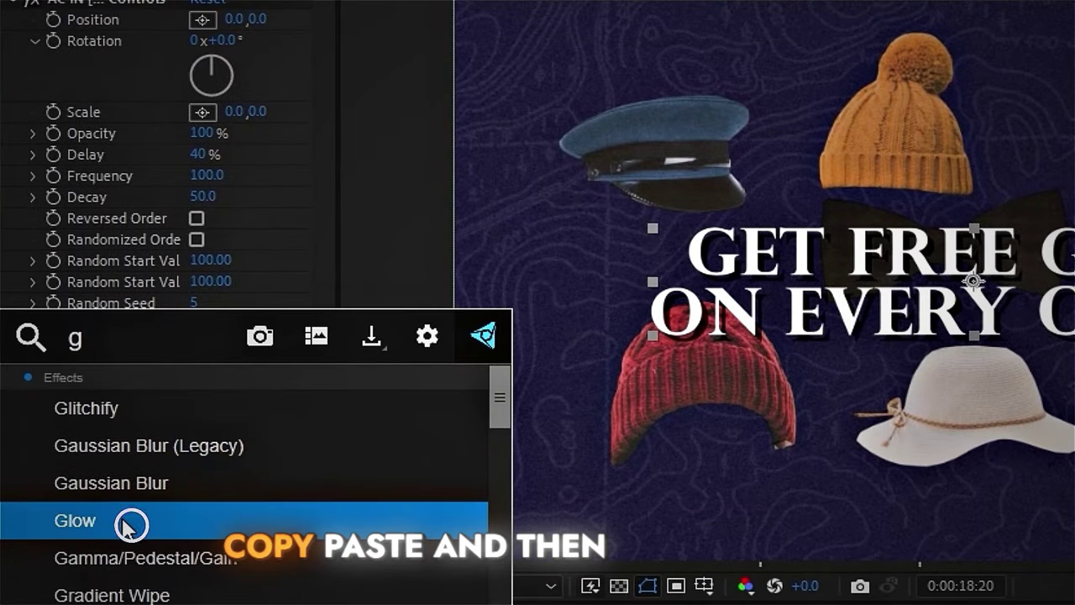
{"action": "left_click", "coordinate": [126, 520]}
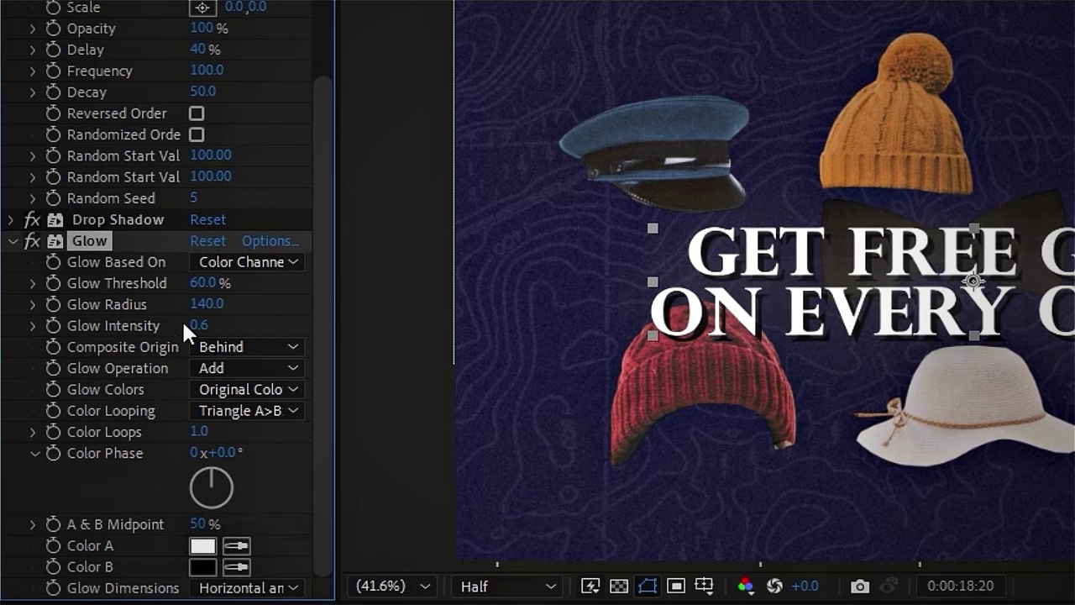
{"action": "left_click", "coordinate": [11, 241]}
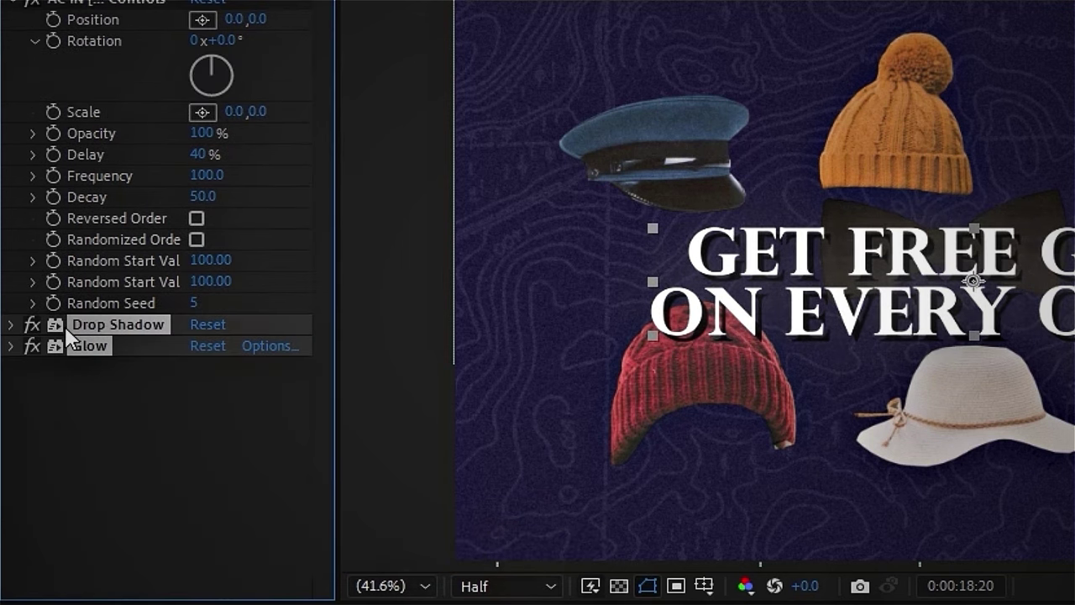
Copy Drop Shadow and Glow from the slogan text and paste them onto all seven gift clips
{"action": "right_click", "coordinate": [110, 339]}
{"action": "left_click", "coordinate": [174, 414]}
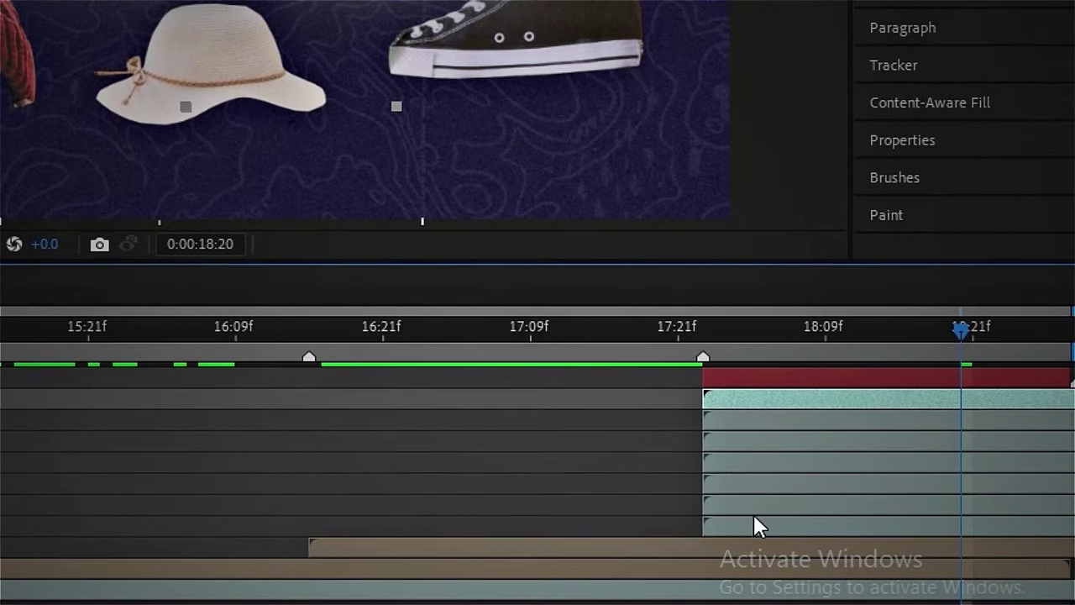
{"action": "left_click", "coordinate": [754, 517], "text": "shift"}
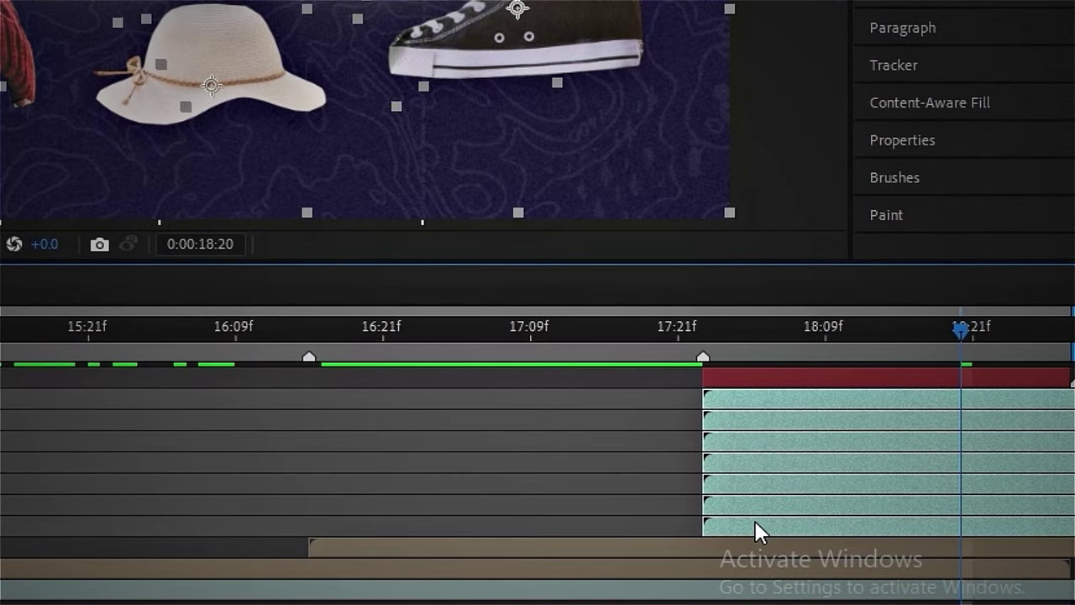
{"action": "key", "text": "ctrl+v"}
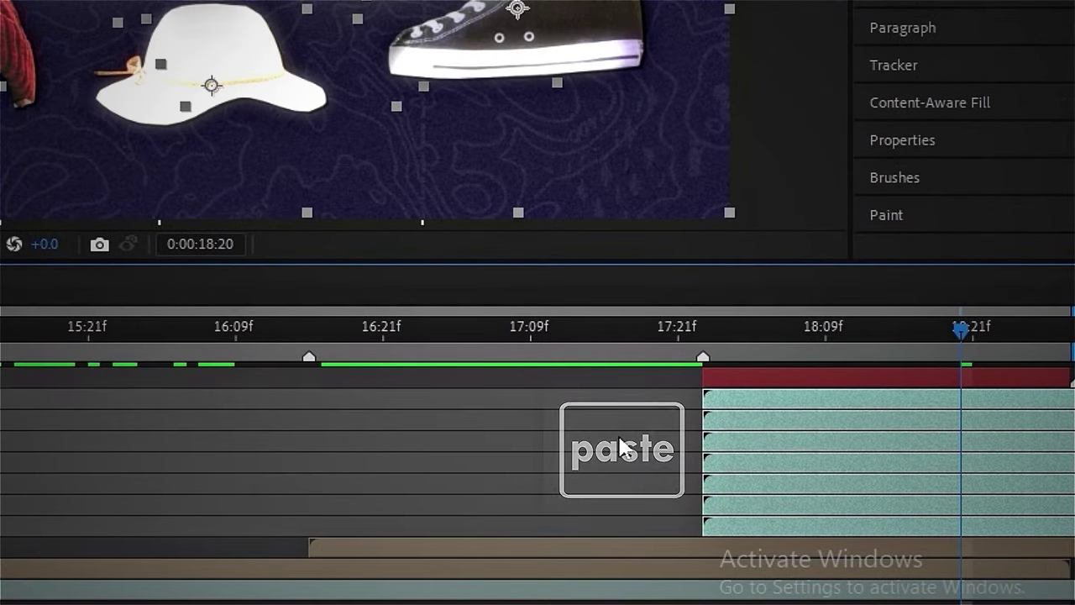
Play back the gift and slogan animation from 0:00:17:23 and stop around 0:00:18:04
{"action": "key", "text": "space"}
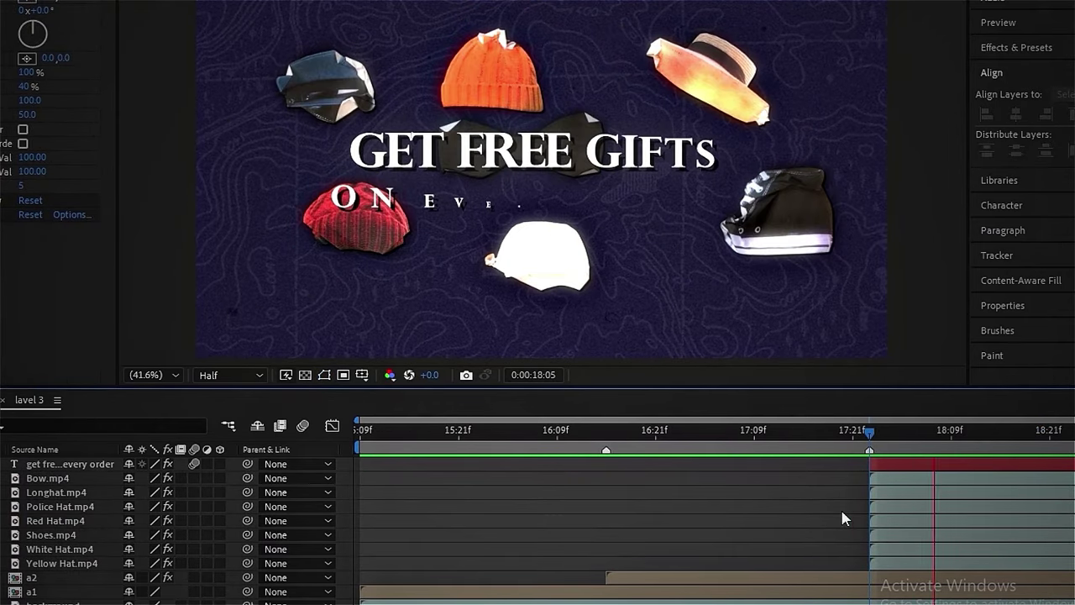
{"action": "key", "text": "space"}
{"action": "left_click", "coordinate": [910, 432]}
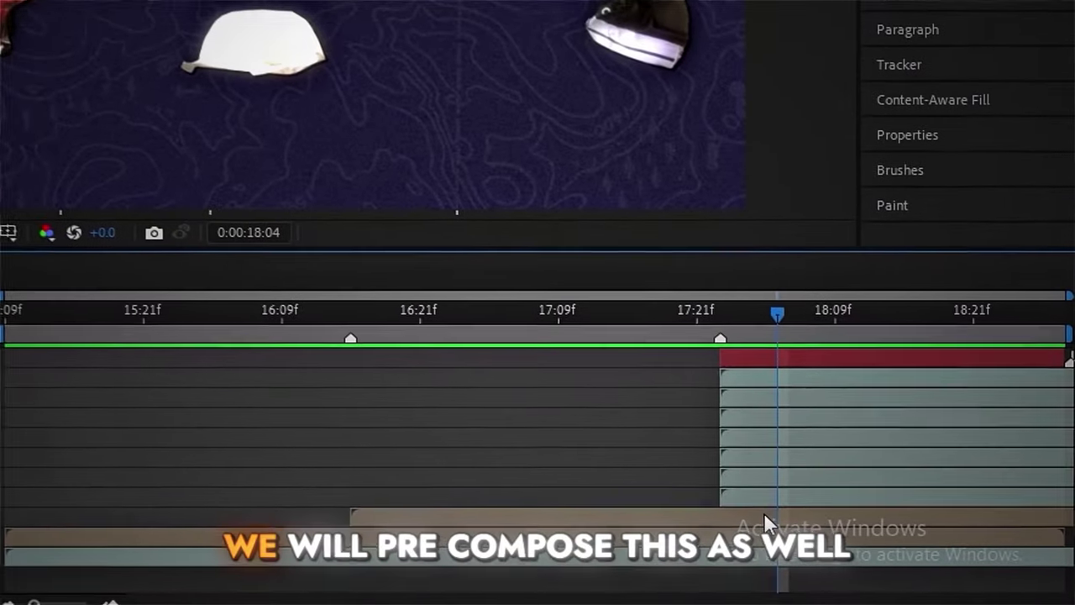
Pre-compose the slogan text and the seven gift clips into a new composition named a3
{"action": "left_click", "coordinate": [901, 563]}
{"action": "left_click", "coordinate": [767, 355], "text": "shift"}
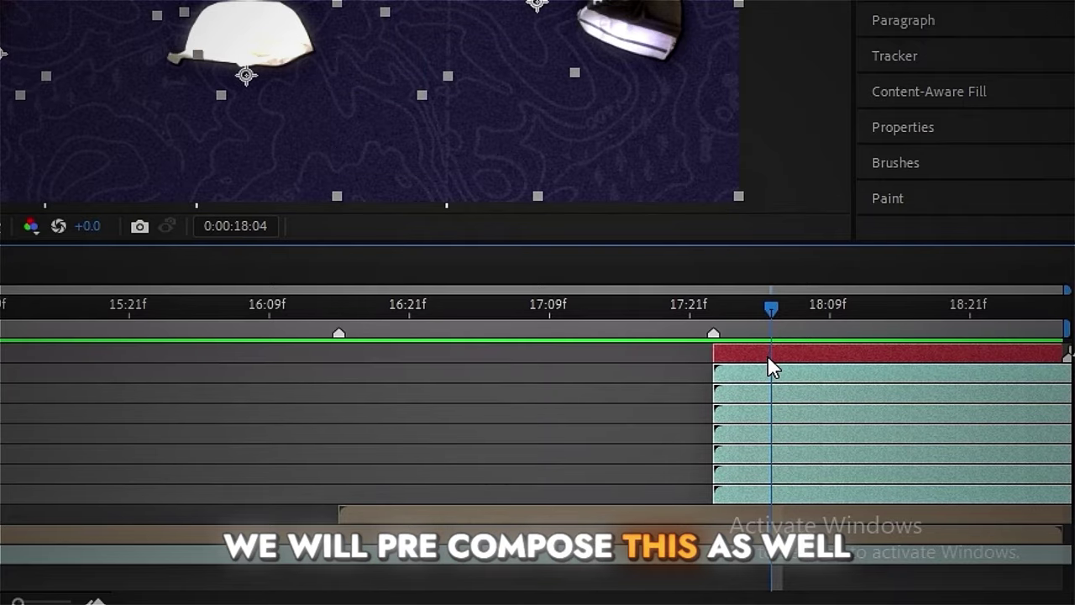
{"action": "right_click", "coordinate": [768, 356]}
{"action": "left_click", "coordinate": [861, 202]}
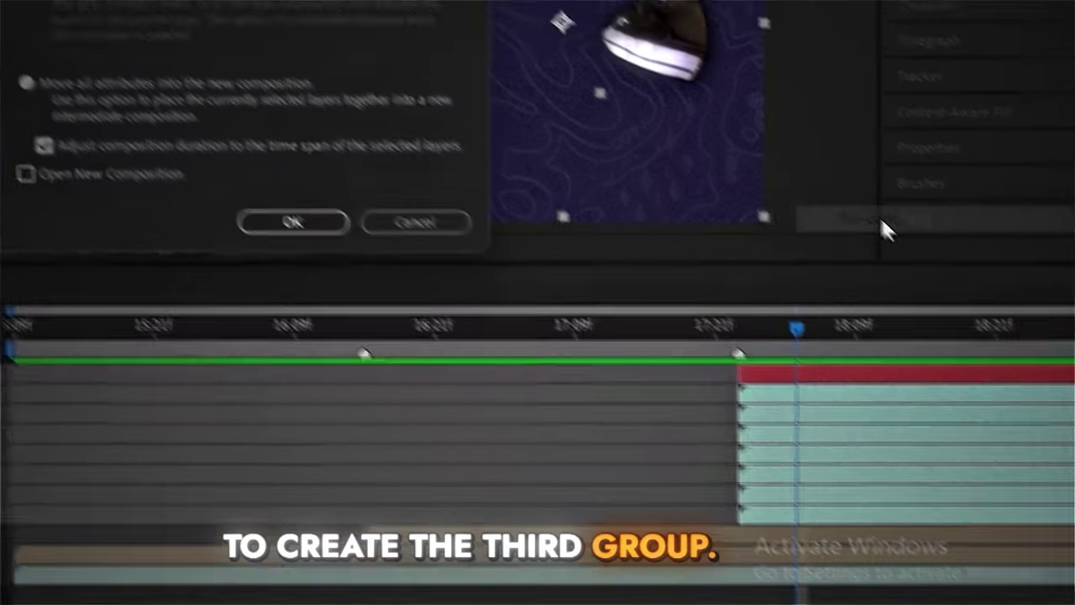
{"action": "type", "text": "a3"}
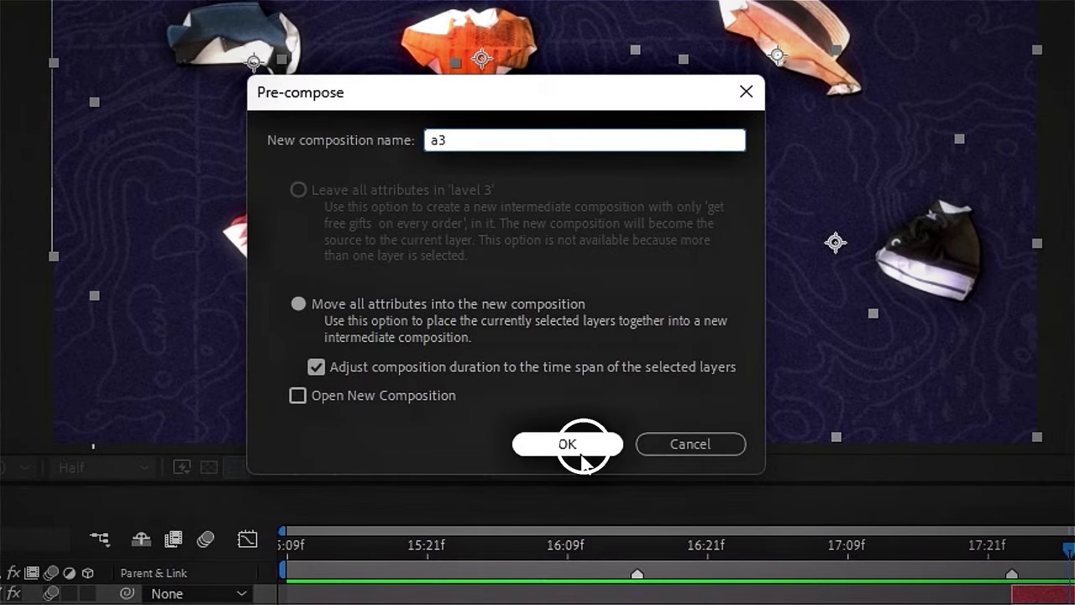
{"action": "left_click", "coordinate": [581, 458]}
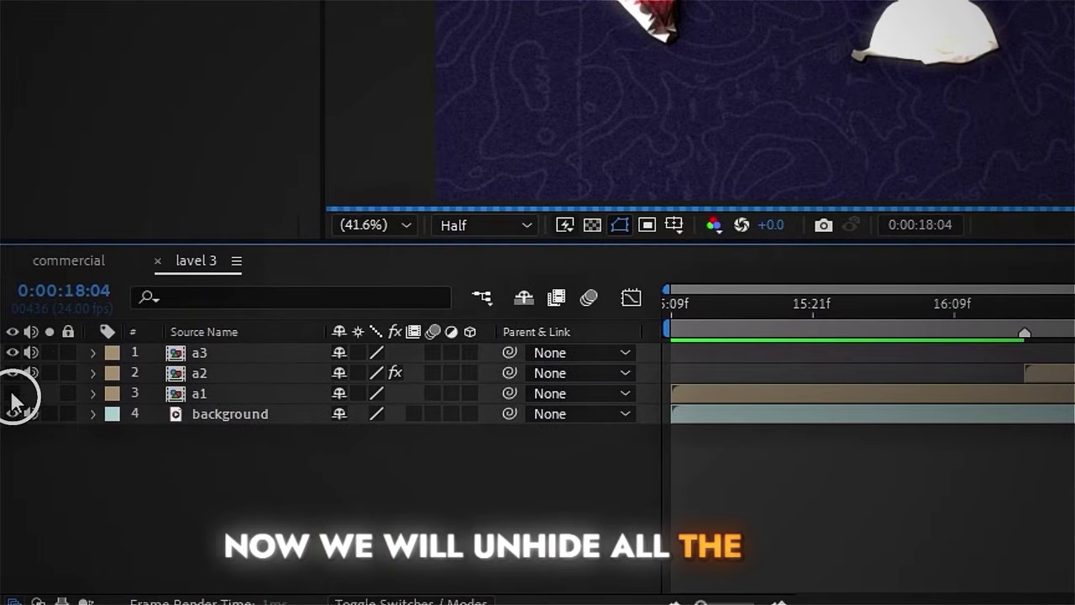
Unhide the a1 and a2 groups and add a two-node camera with the 50mm preset
{"action": "left_click", "coordinate": [12, 393]}
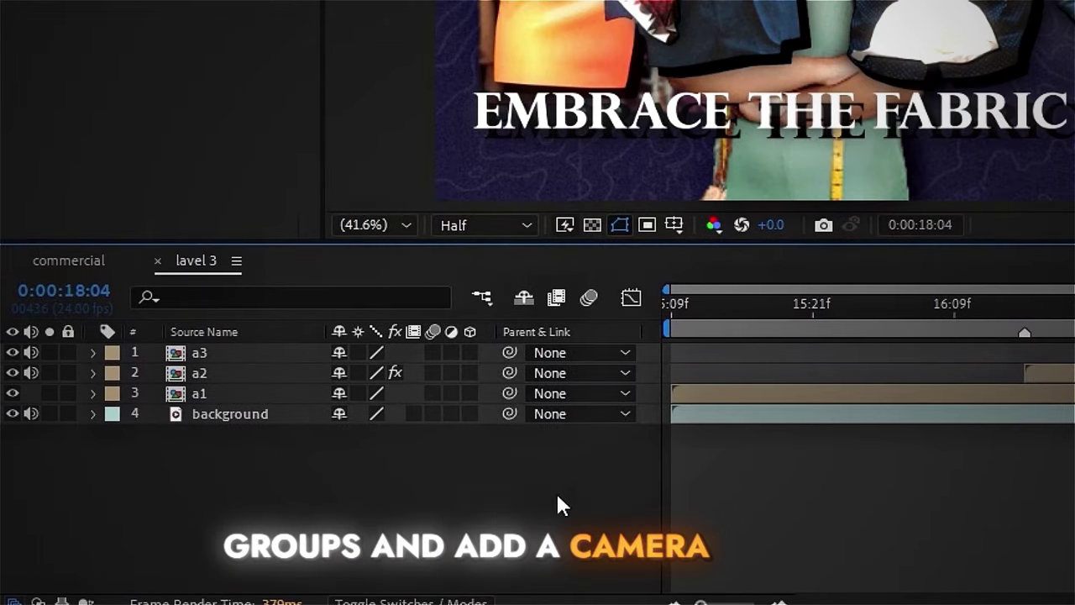
{"action": "right_click", "coordinate": [558, 496]}
{"action": "mouse_move", "coordinate": [636, 193]}
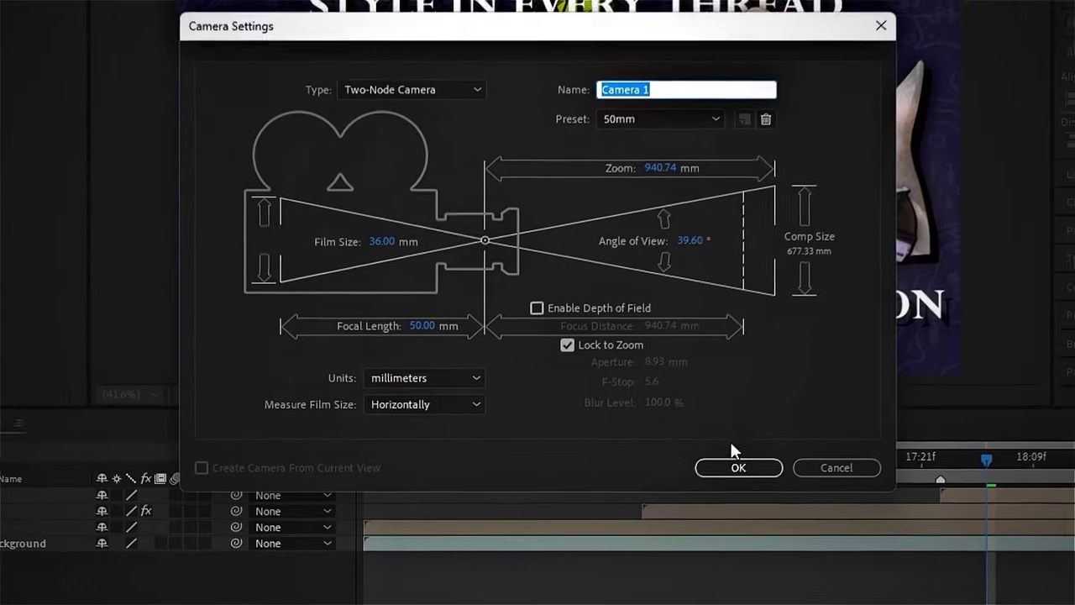
{"action": "left_click", "coordinate": [831, 324]}
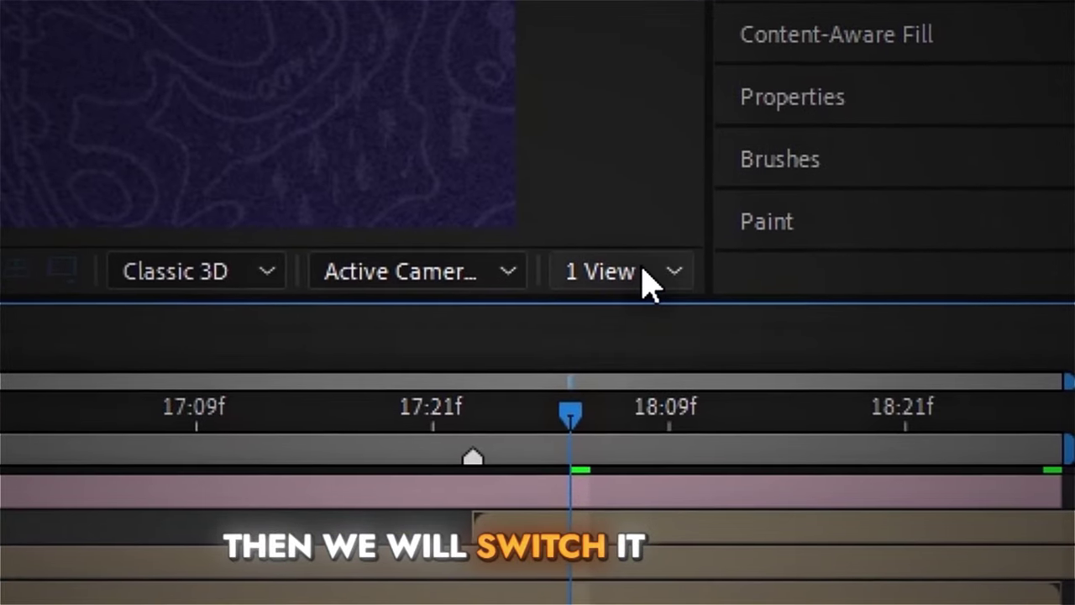
Switch the composition viewer to 2 Views, showing Active Camera (Camera 1) in one view and Top in the other
{"action": "left_click", "coordinate": [685, 291]}
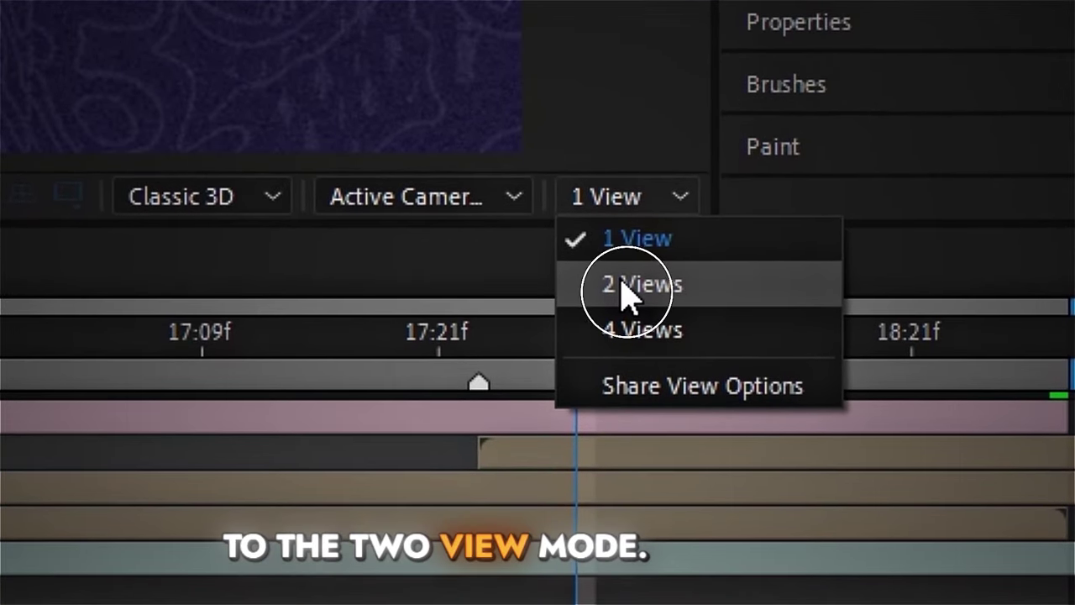
{"action": "left_click", "coordinate": [623, 284]}
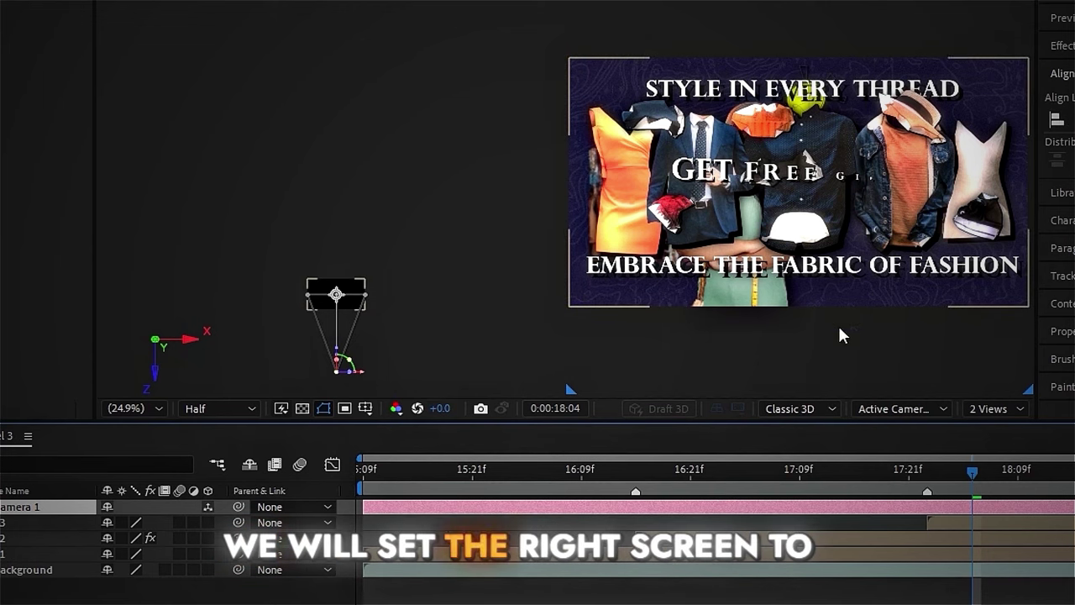
{"action": "left_click", "coordinate": [945, 408]}
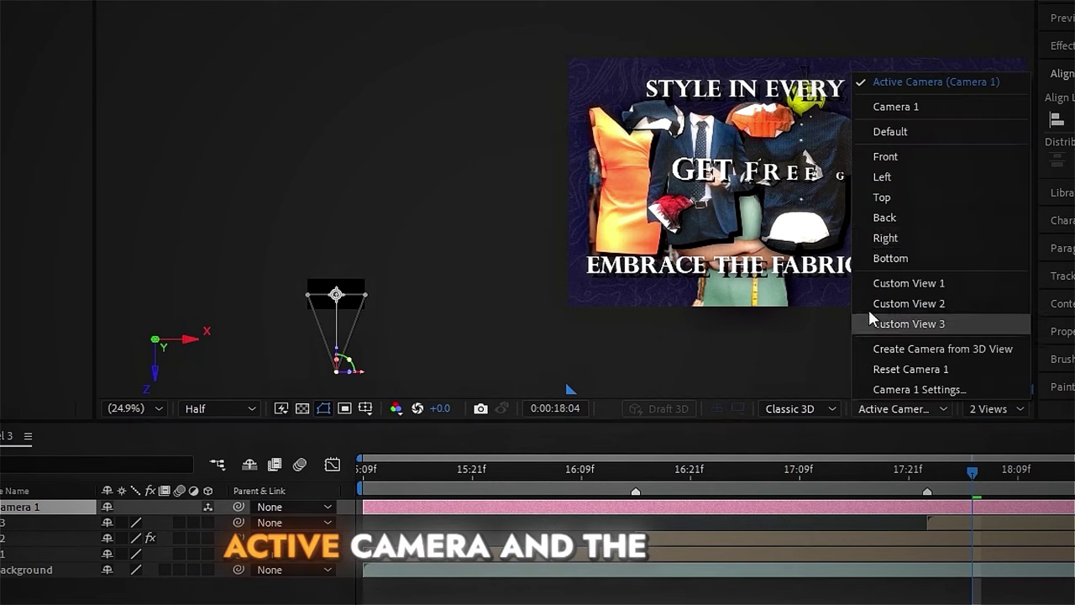
{"action": "left_click", "coordinate": [889, 84]}
{"action": "left_click", "coordinate": [300, 174]}
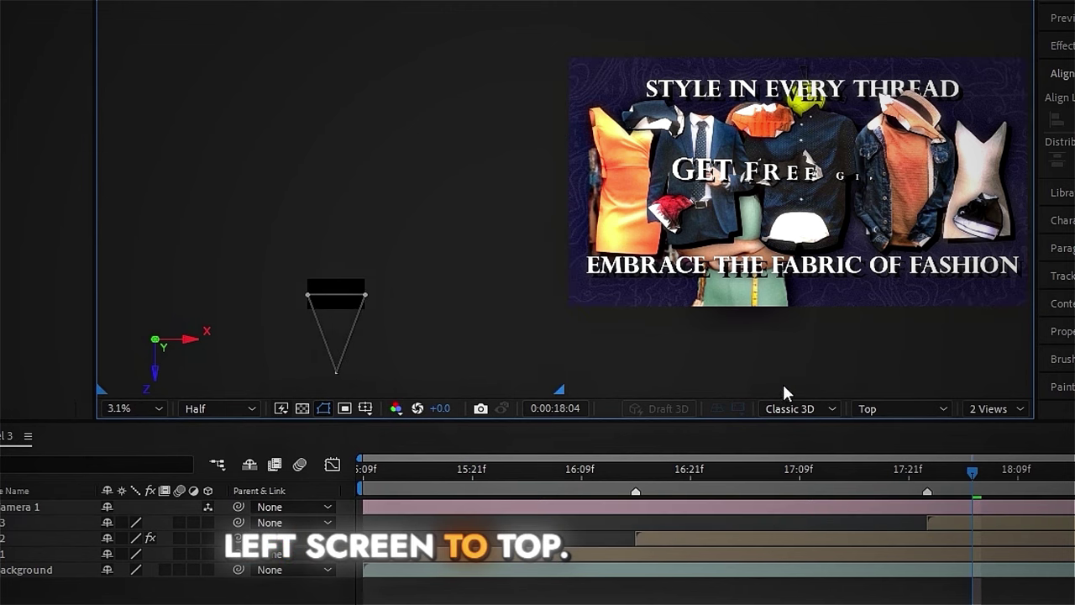
{"action": "left_click", "coordinate": [896, 406]}
{"action": "left_click", "coordinate": [890, 198]}
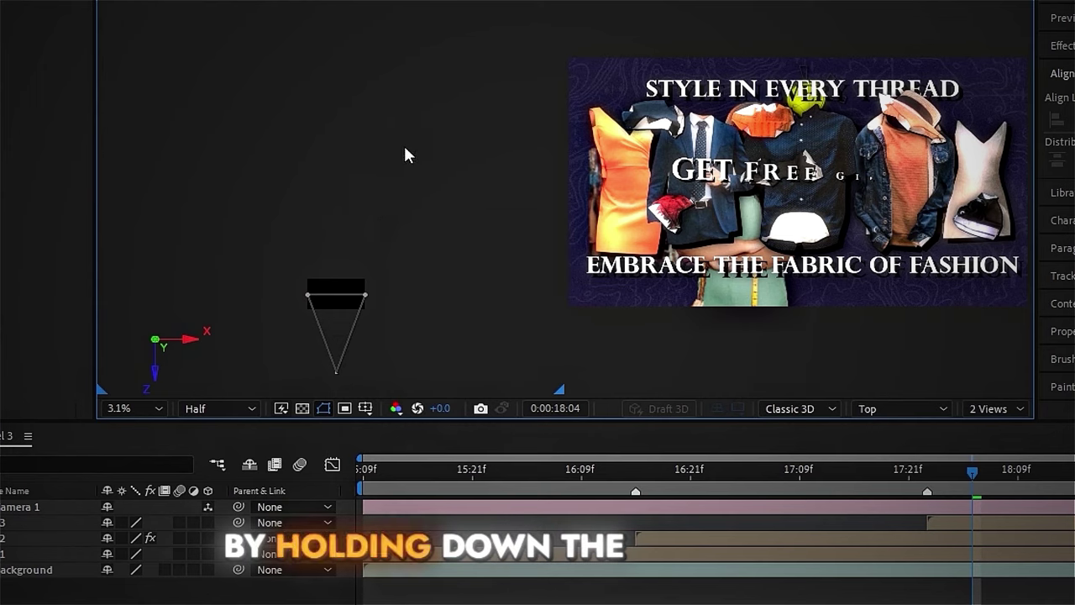
Turn the a3, a2, a1 and background layers into 3D layers
{"action": "scroll", "coordinate": [367, 251], "scroll_direction": "up", "scroll_amount": 1}
{"action": "left_click_drag", "start_coordinate": [365, 247], "coordinate": [354, 41]}
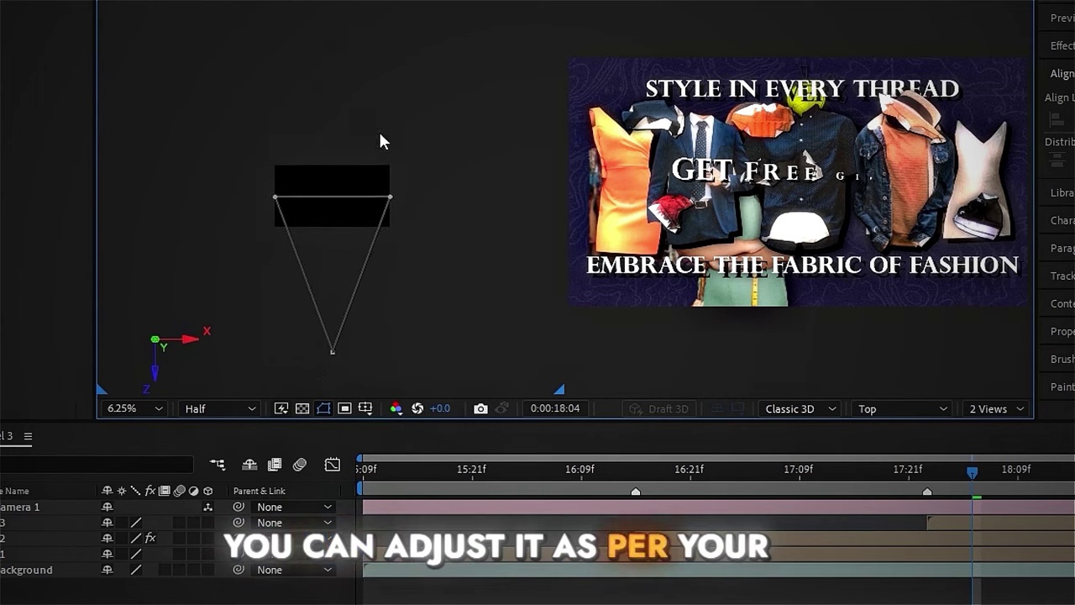
{"action": "scroll", "coordinate": [379, 139], "scroll_direction": "down", "scroll_amount": 1}
{"action": "left_click_drag", "start_coordinate": [379, 140], "coordinate": [380, 237]}
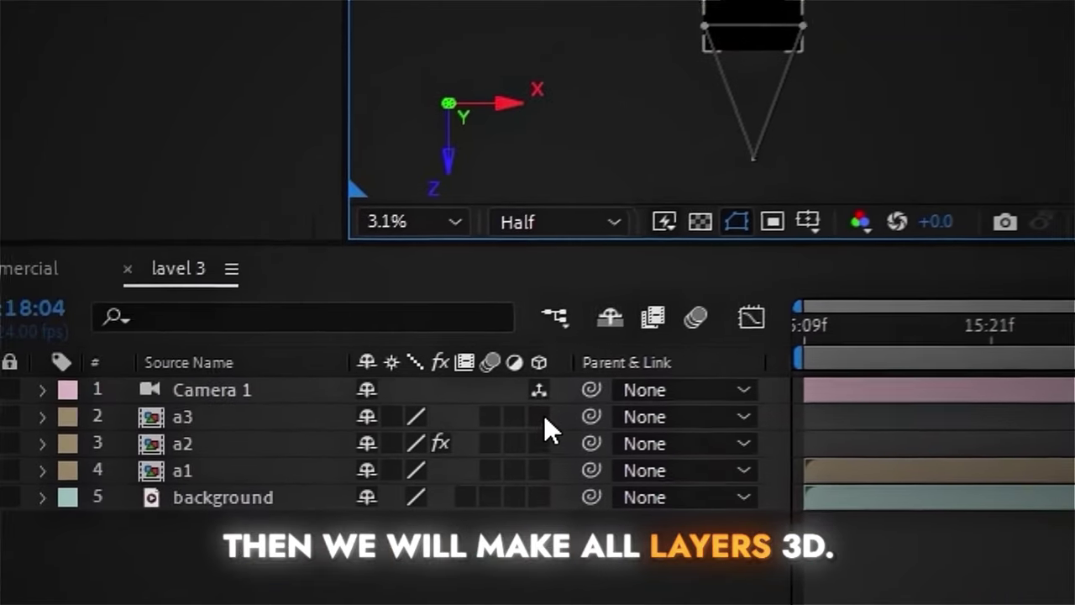
{"action": "left_click", "coordinate": [208, 522]}
{"action": "left_click", "coordinate": [207, 537]}
{"action": "left_click", "coordinate": [574, 462]}
{"action": "left_click", "coordinate": [573, 489]}
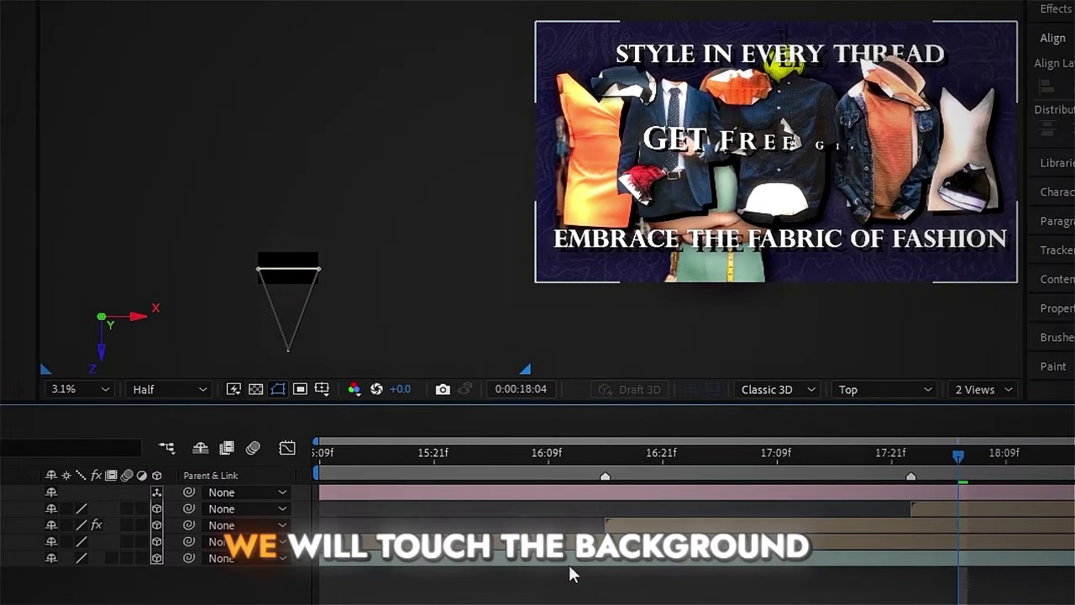
Move the background layer far back along Z, and the a3 group back to sit just in front of it
{"action": "left_click", "coordinate": [573, 560]}
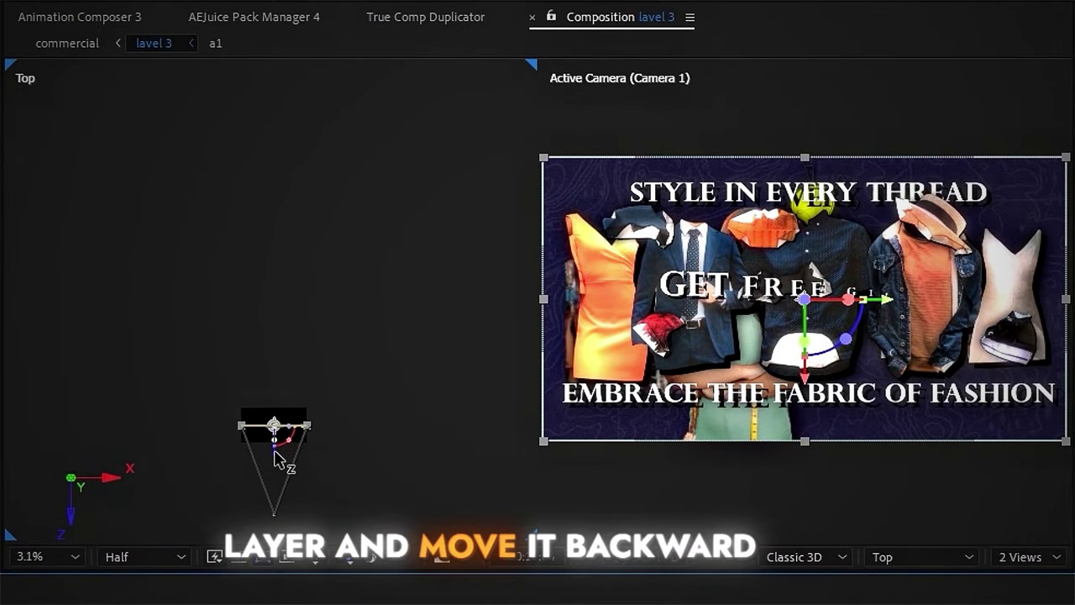
{"action": "left_click_drag", "start_coordinate": [275, 452], "coordinate": [290, 207]}
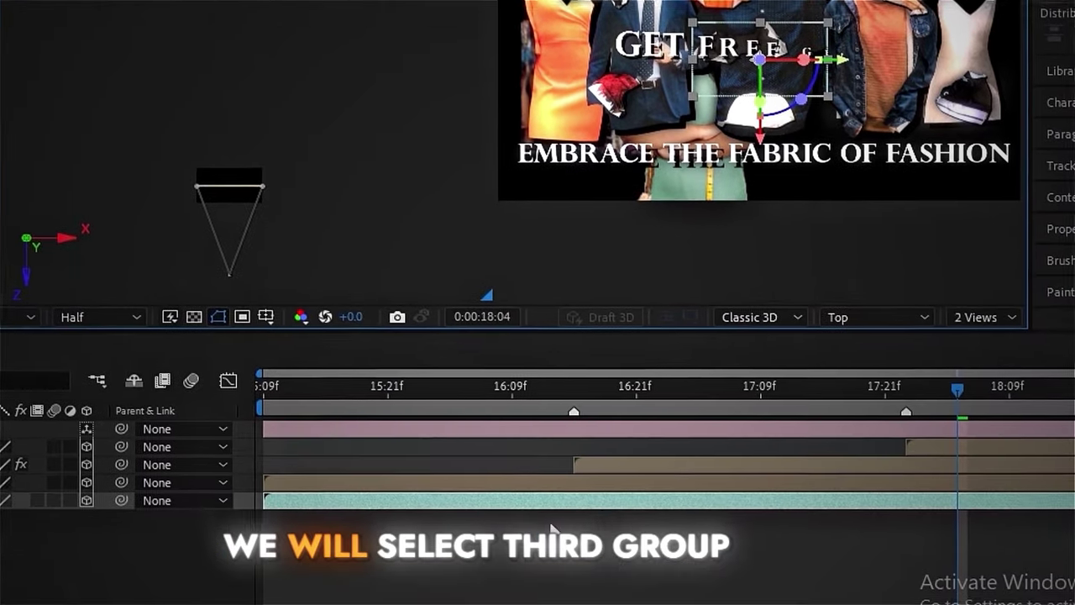
{"action": "left_click", "coordinate": [944, 449]}
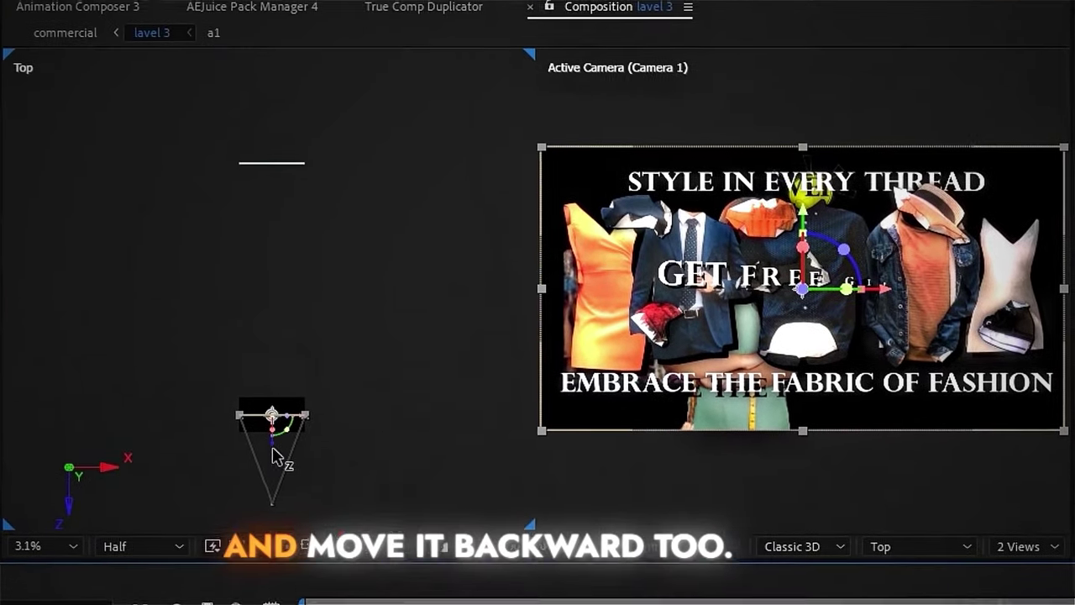
{"action": "left_click_drag", "start_coordinate": [278, 452], "coordinate": [309, 216]}
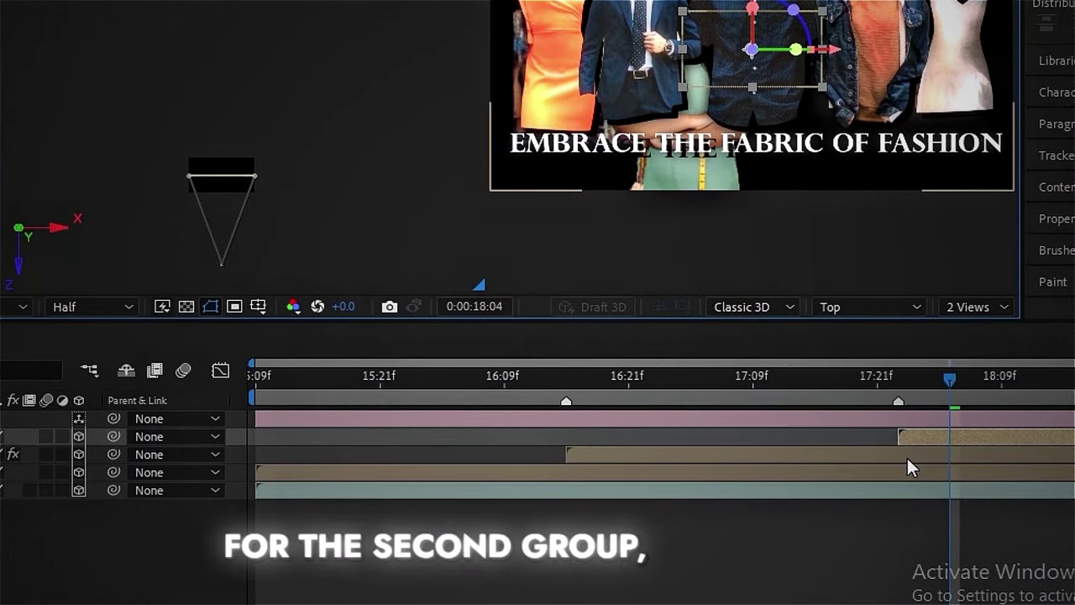
Move the a2 group back along Z to about midway between a1 and a3, keeping a1 in front
{"action": "left_click", "coordinate": [907, 458]}
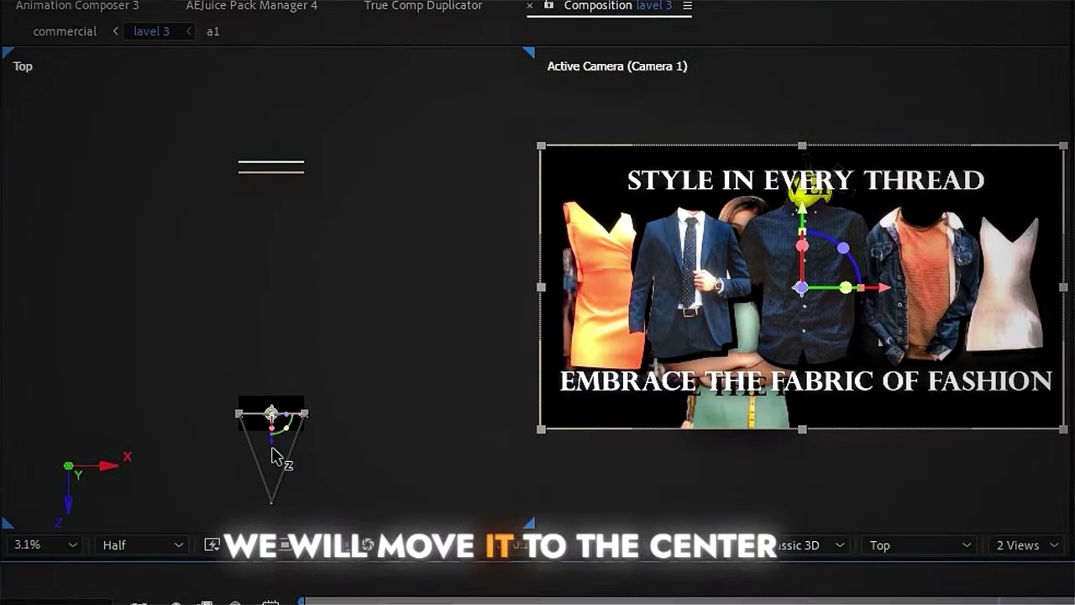
{"action": "left_click_drag", "start_coordinate": [222, 204], "coordinate": [233, 124]}
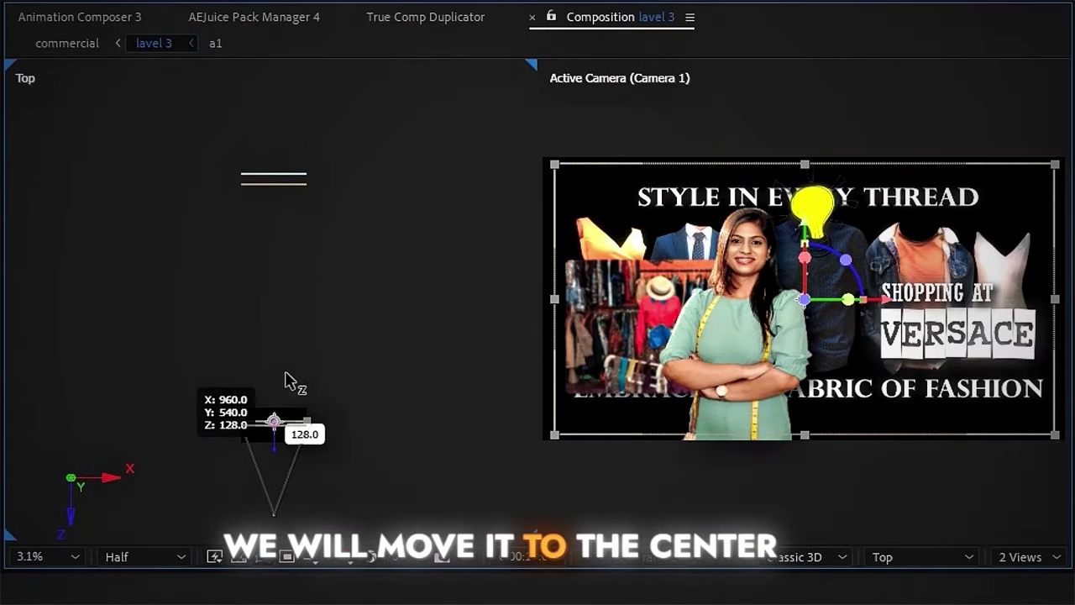
{"action": "left_click_drag", "start_coordinate": [286, 380], "coordinate": [293, 338]}
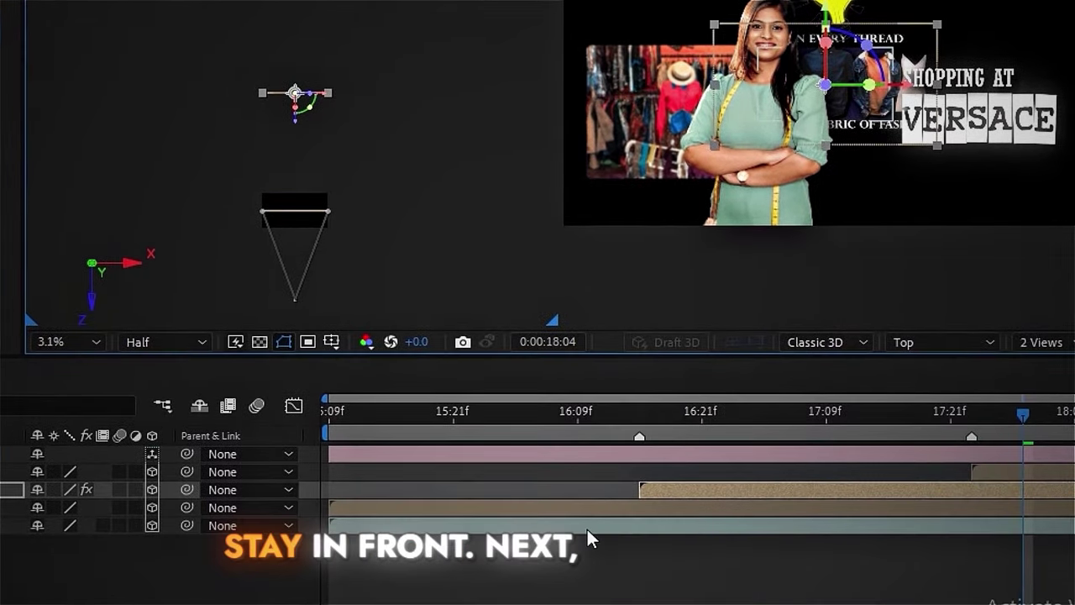
Scale the background layer to 401% and move the camera's point of interest back along Z to behind the background
{"action": "left_click", "coordinate": [586, 529]}
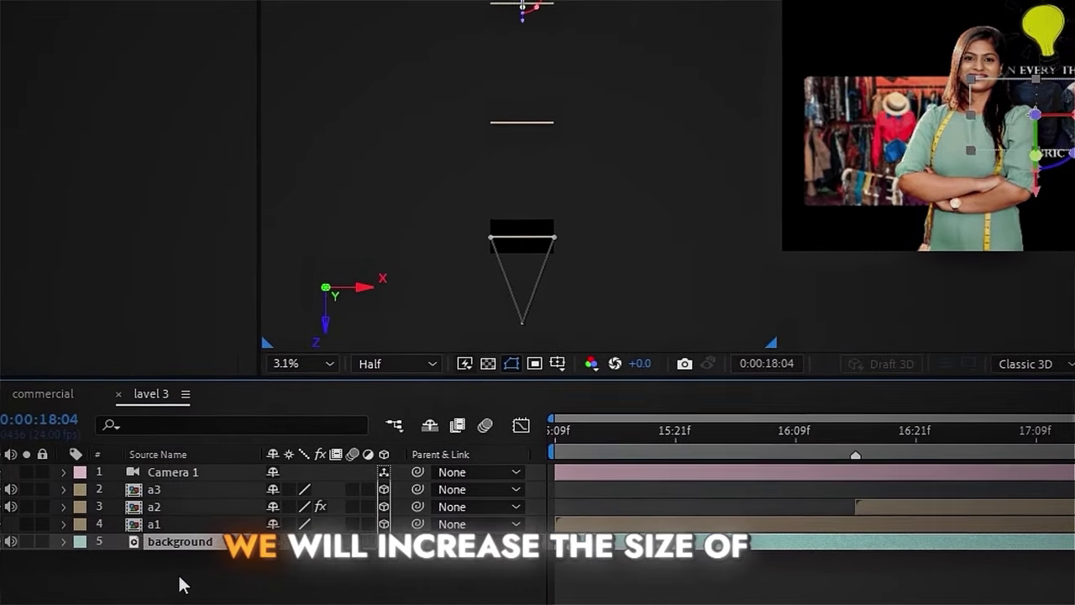
{"action": "key", "text": "s"}
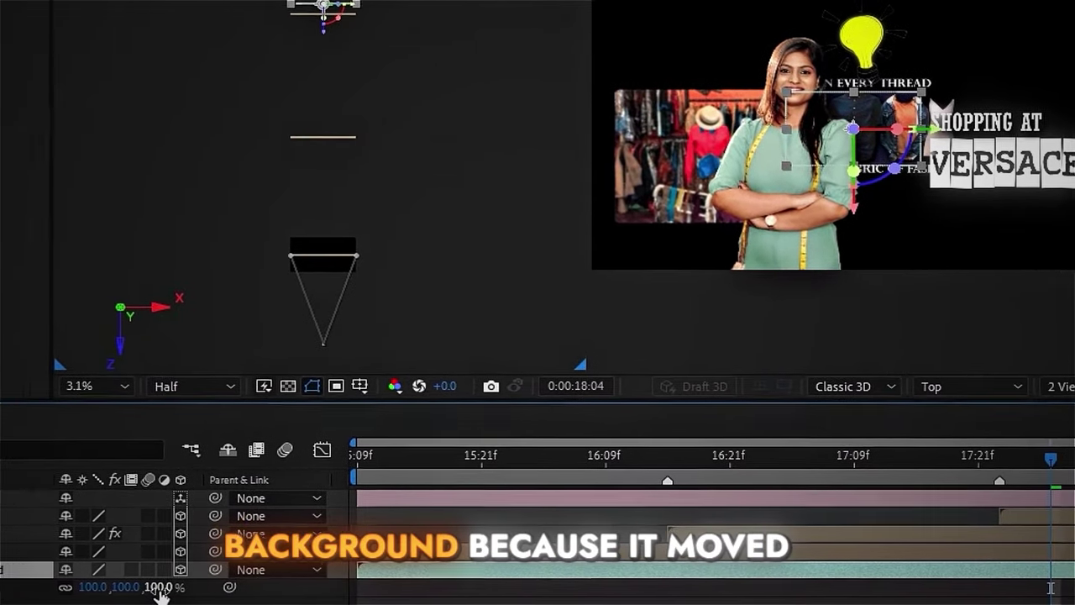
{"action": "left_click_drag", "start_coordinate": [271, 588], "coordinate": [404, 526]}
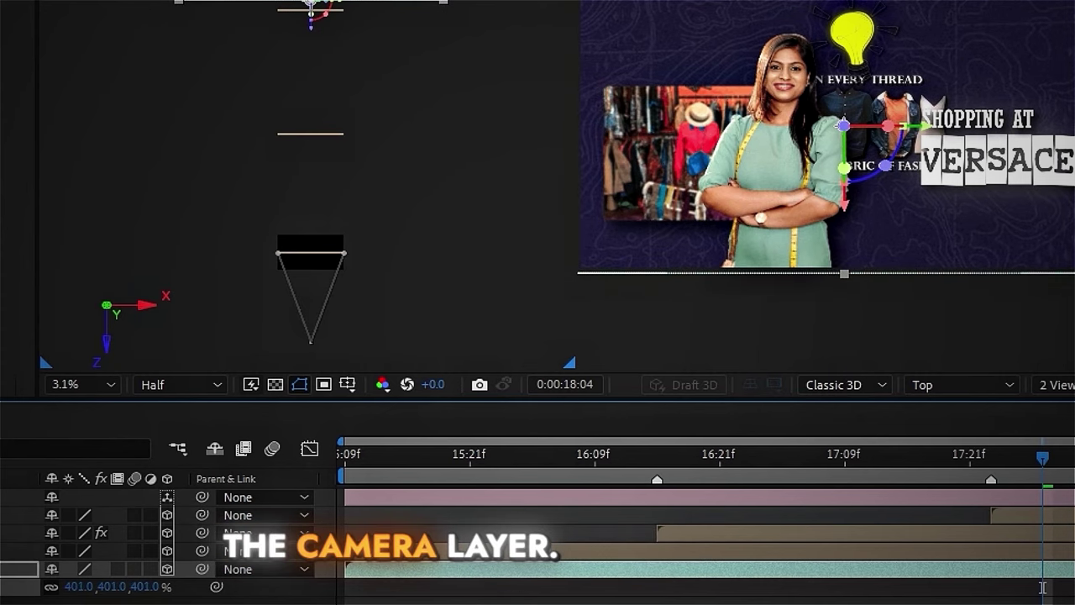
{"action": "left_click", "coordinate": [518, 492]}
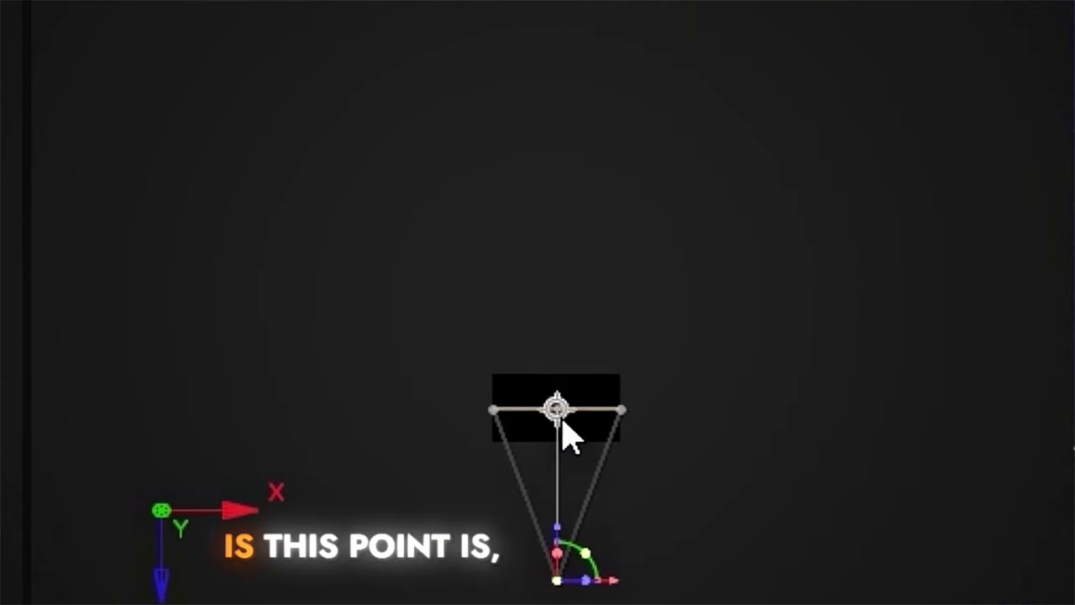
{"action": "left_click_drag", "start_coordinate": [559, 426], "coordinate": [542, 95]}
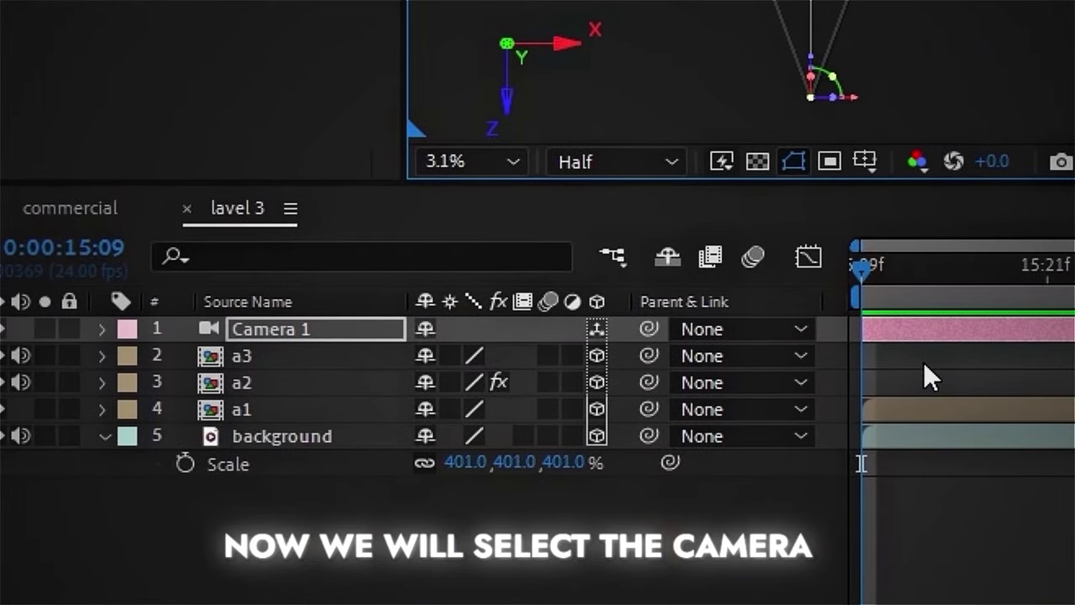
Keyframe the camera's current Position at 0:00:16:15, and set a starting keyframe at 0:00:15:09 with Z at -967.7
{"action": "left_click", "coordinate": [922, 334]}
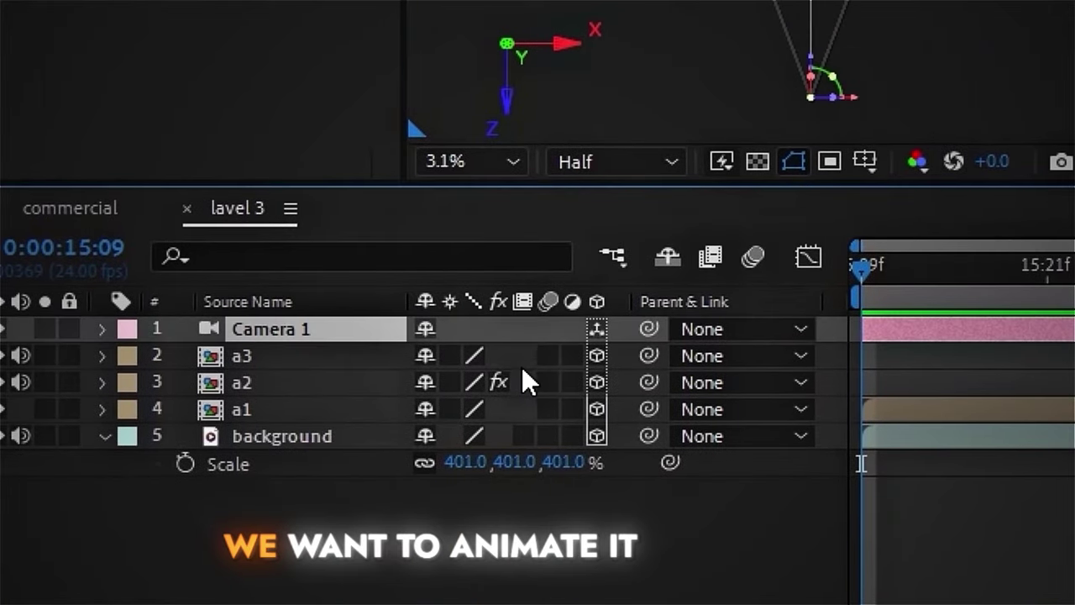
{"action": "key", "text": "p"}
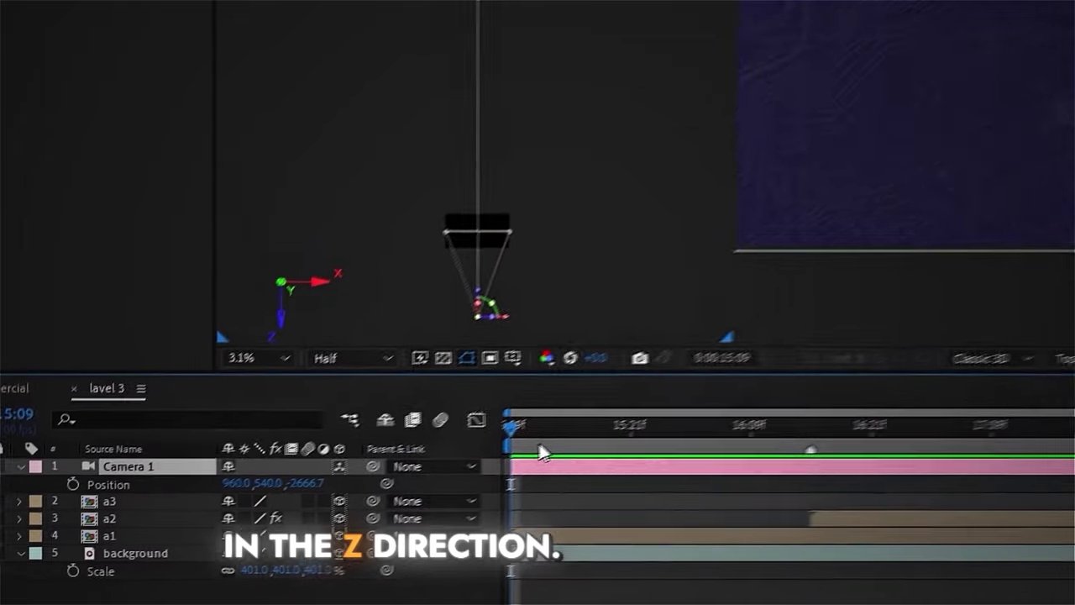
{"action": "mouse_move", "coordinate": [861, 270]}
{"action": "left_mouse_down"}
{"action": "mouse_move", "coordinate": [715, 489]}
{"action": "mouse_move", "coordinate": [723, 484]}
{"action": "left_mouse_up"}
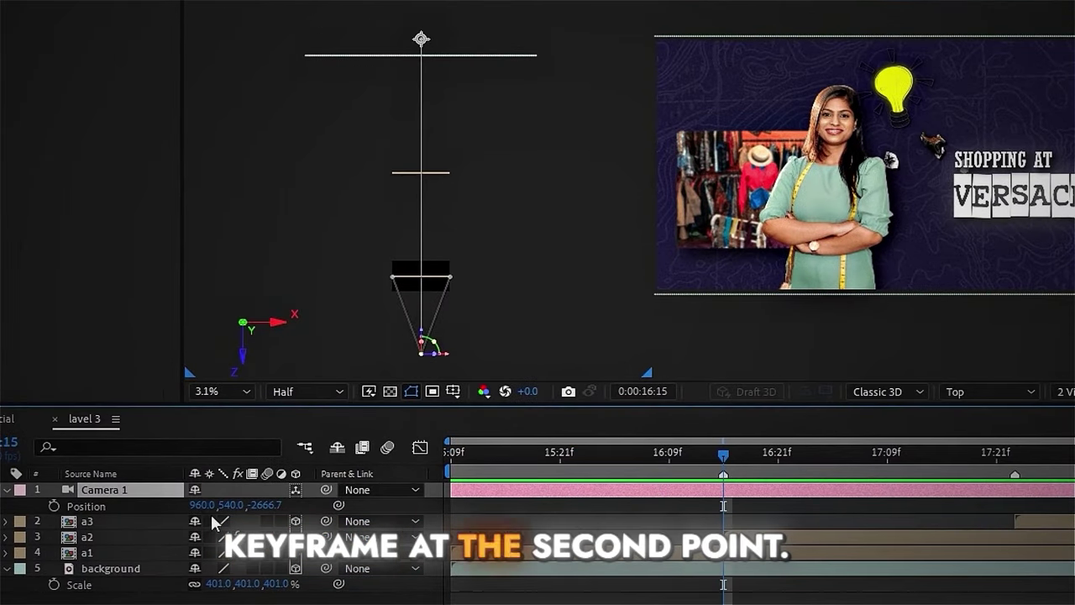
{"action": "left_click", "coordinate": [55, 506]}
{"action": "left_click_drag", "start_coordinate": [484, 470], "coordinate": [447, 472]}
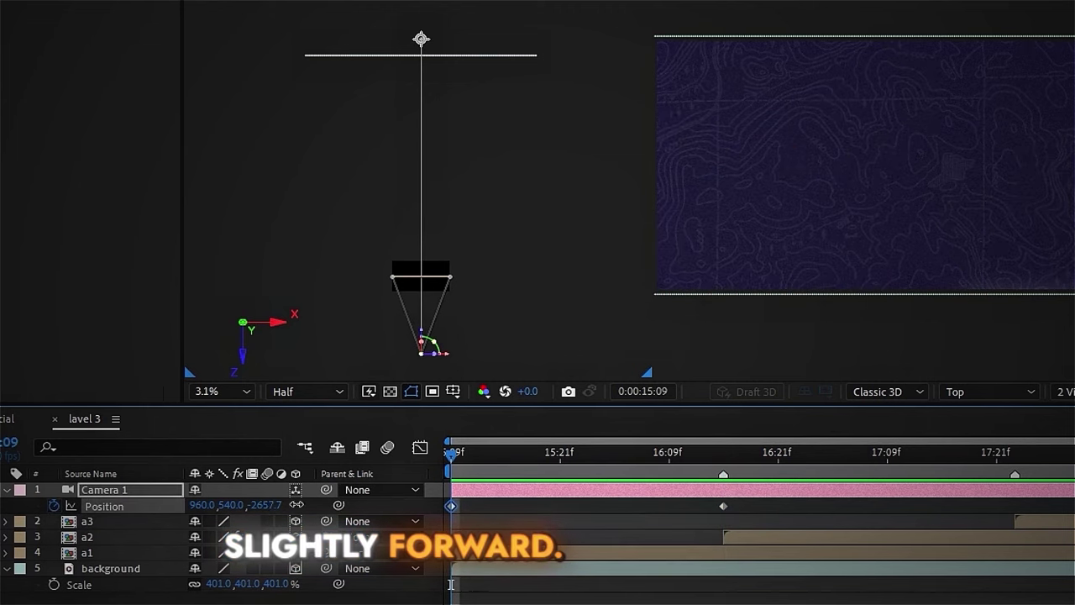
{"action": "left_click_drag", "start_coordinate": [265, 512], "coordinate": [875, 474]}
{"action": "left_click_drag", "start_coordinate": [274, 506], "coordinate": [688, 502]}
Keyframe the camera's Z position at 722.3 at 0:00:17:23, and move it forward along Z to frame the gift group at 0:00:19:04
{"action": "mouse_move", "coordinate": [455, 465]}
{"action": "left_mouse_down"}
{"action": "mouse_move", "coordinate": [610, 463]}
{"action": "mouse_move", "coordinate": [511, 456]}
{"action": "mouse_move", "coordinate": [672, 456]}
{"action": "mouse_move", "coordinate": [727, 442]}
{"action": "mouse_move", "coordinate": [737, 470]}
{"action": "mouse_move", "coordinate": [965, 512]}
{"action": "mouse_move", "coordinate": [988, 536]}
{"action": "left_mouse_up"}
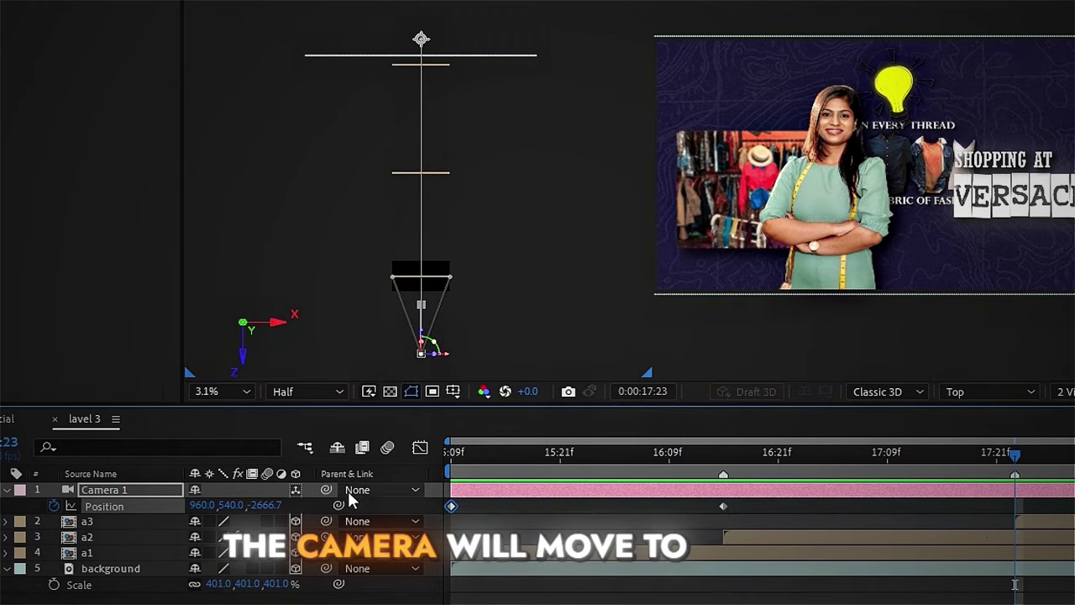
{"action": "left_click_drag", "start_coordinate": [265, 505], "coordinate": [767, 458]}
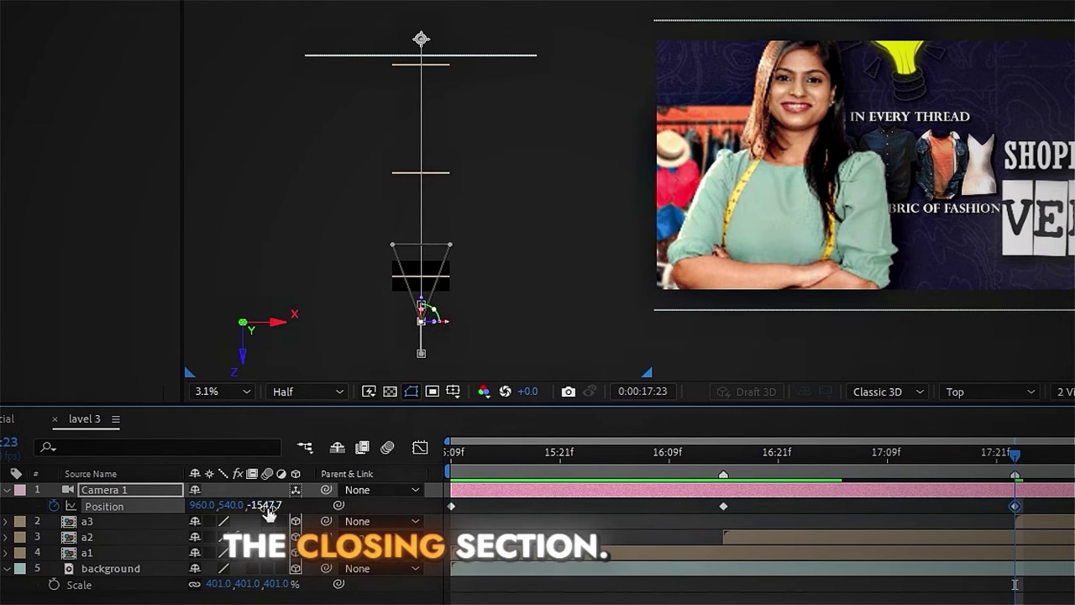
{"action": "left_click_drag", "start_coordinate": [267, 505], "coordinate": [636, 476]}
{"action": "left_click_drag", "start_coordinate": [241, 509], "coordinate": [687, 466]}
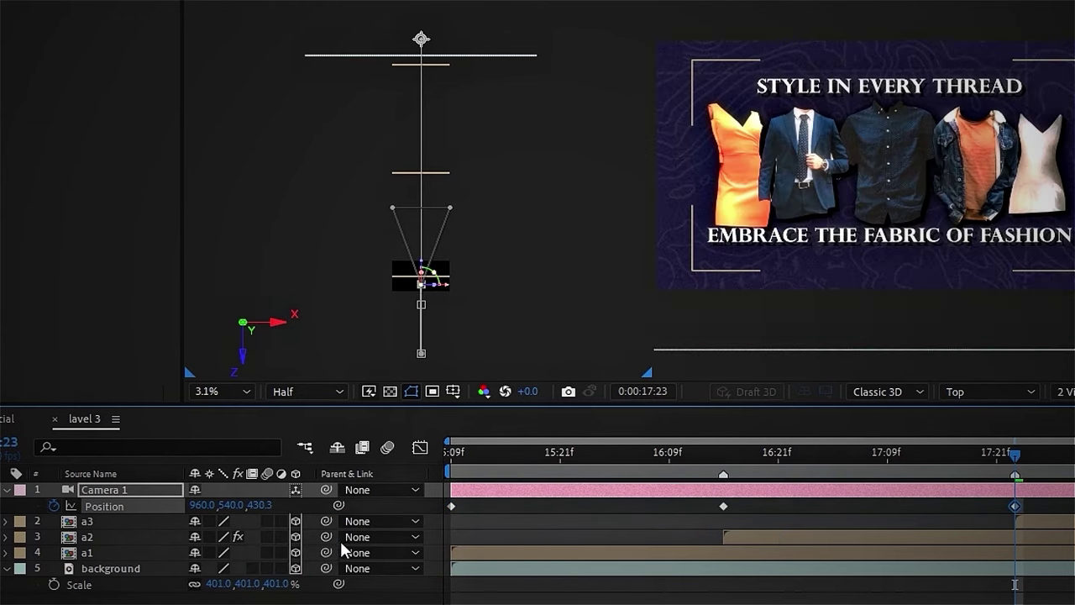
{"action": "left_click_drag", "start_coordinate": [258, 511], "coordinate": [494, 465]}
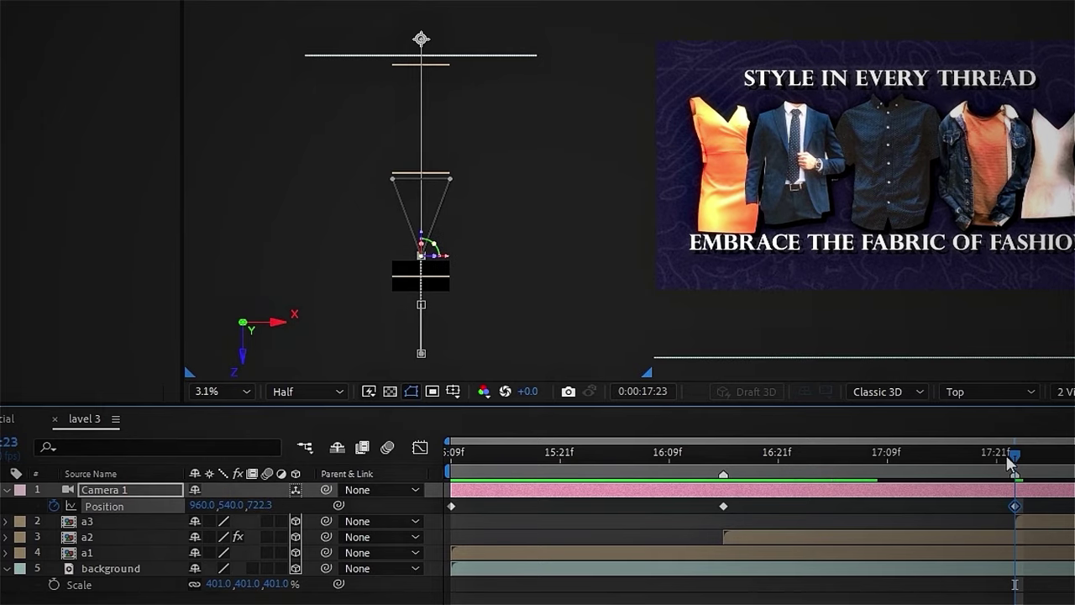
{"action": "left_click_drag", "start_coordinate": [1018, 456], "coordinate": [1023, 484]}
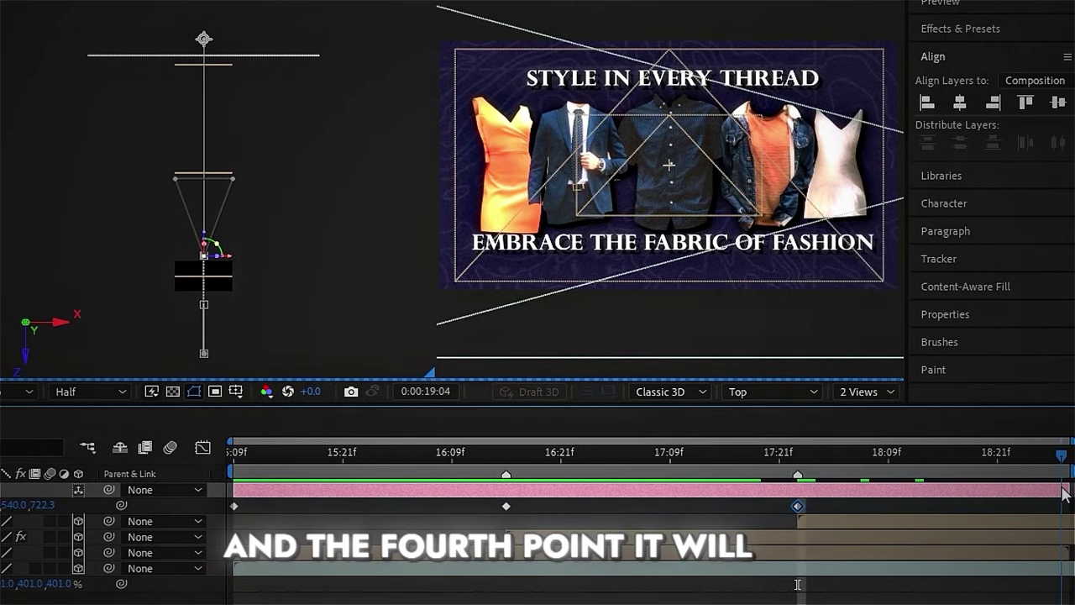
{"action": "left_click_drag", "start_coordinate": [52, 505], "coordinate": [294, 497]}
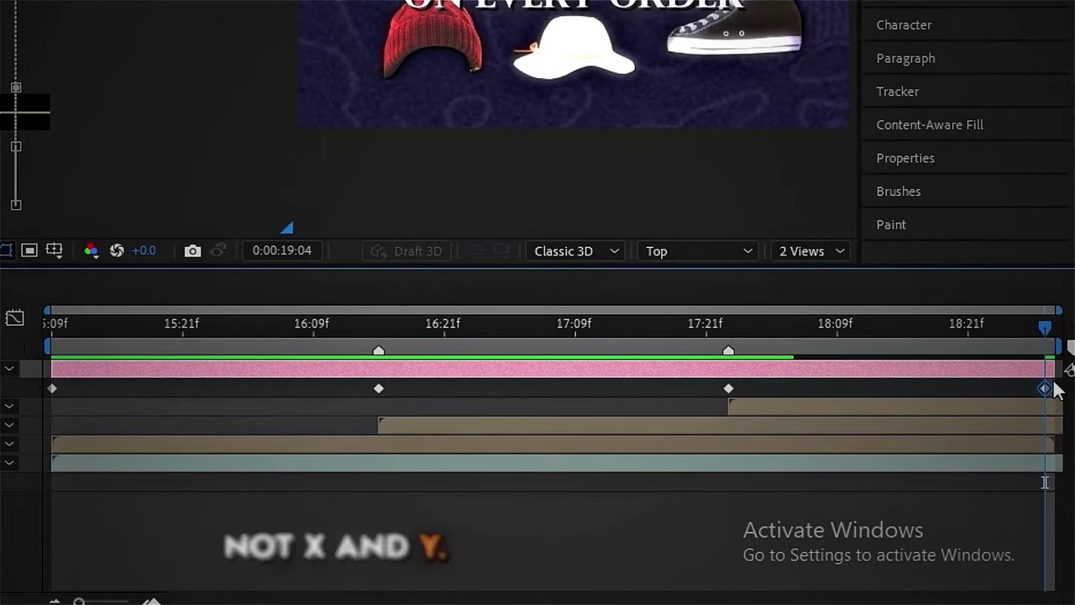
Apply a Flow curve of 0.27, 0.05, 0.14, 0.98 to all four camera Position keyframes and play back from 0:00:15:09
{"action": "left_click_drag", "start_coordinate": [1053, 386], "coordinate": [916, 403]}
{"action": "left_click_drag", "start_coordinate": [680, 399], "coordinate": [48, 403]}
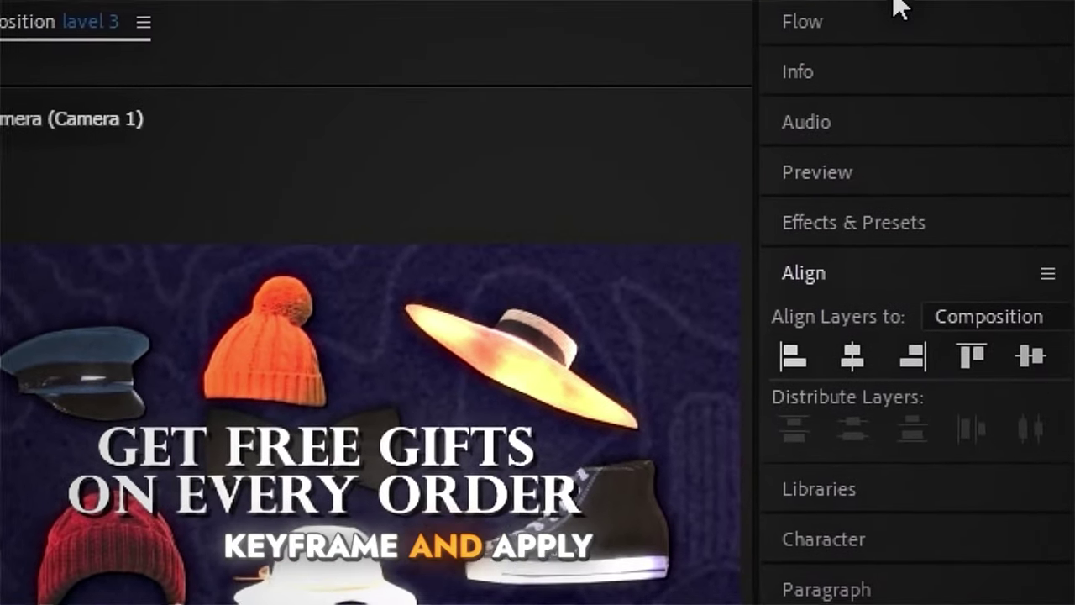
{"action": "left_click", "coordinate": [890, 31]}
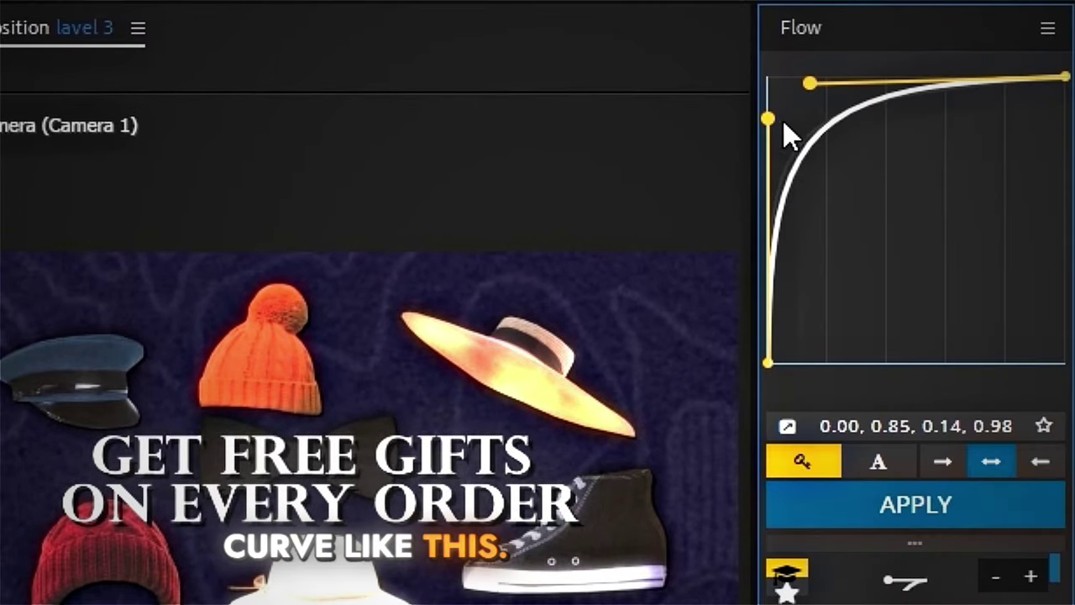
{"action": "left_click_drag", "start_coordinate": [769, 120], "coordinate": [833, 328]}
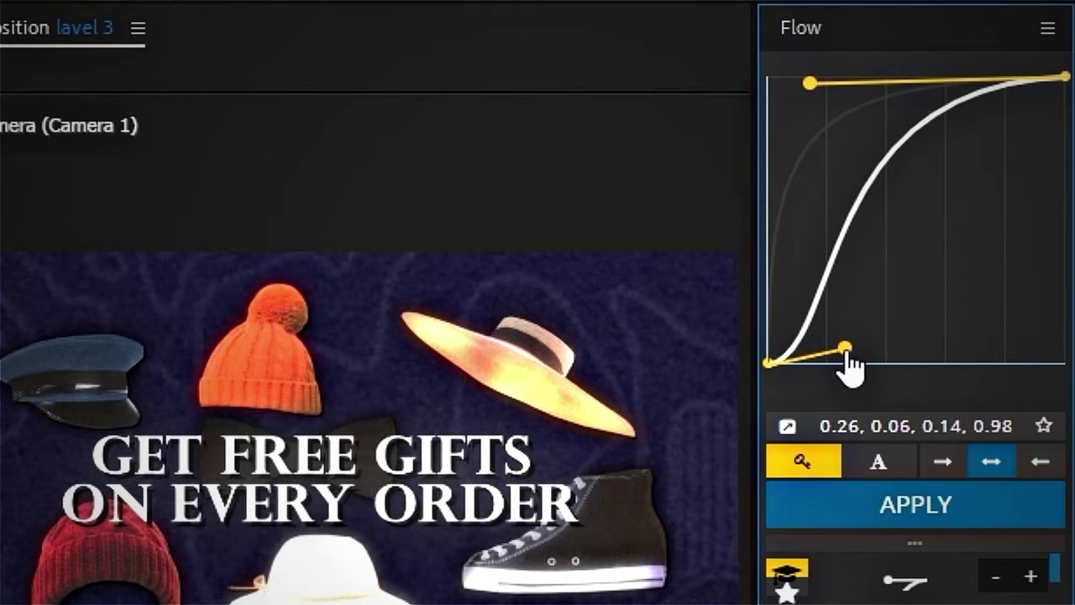
{"action": "left_click", "coordinate": [896, 506]}
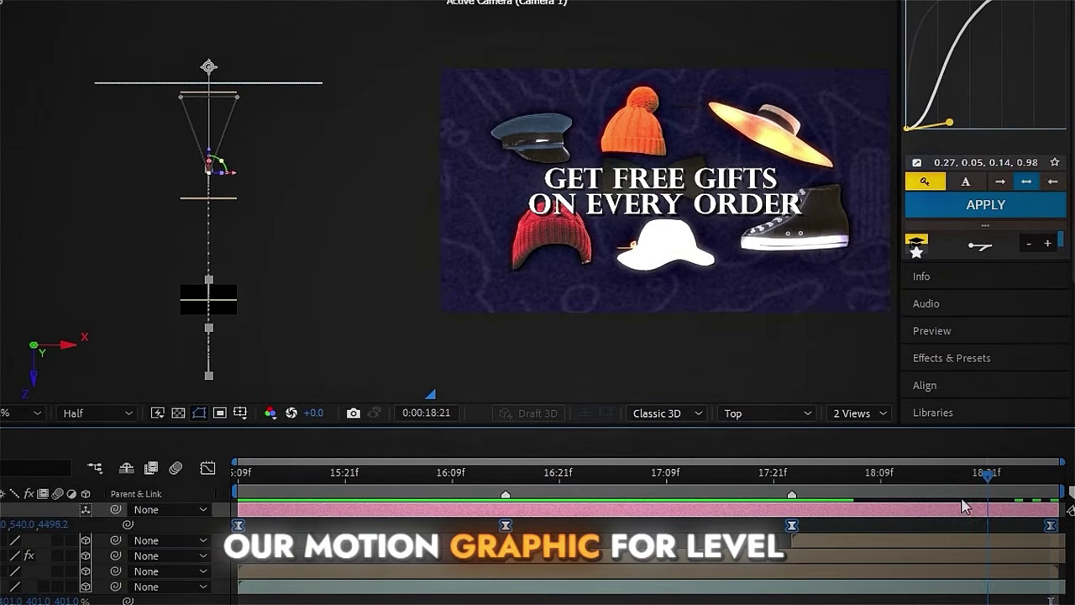
{"action": "left_click_drag", "start_coordinate": [1051, 473], "coordinate": [238, 475]}
{"action": "key", "text": "space"}
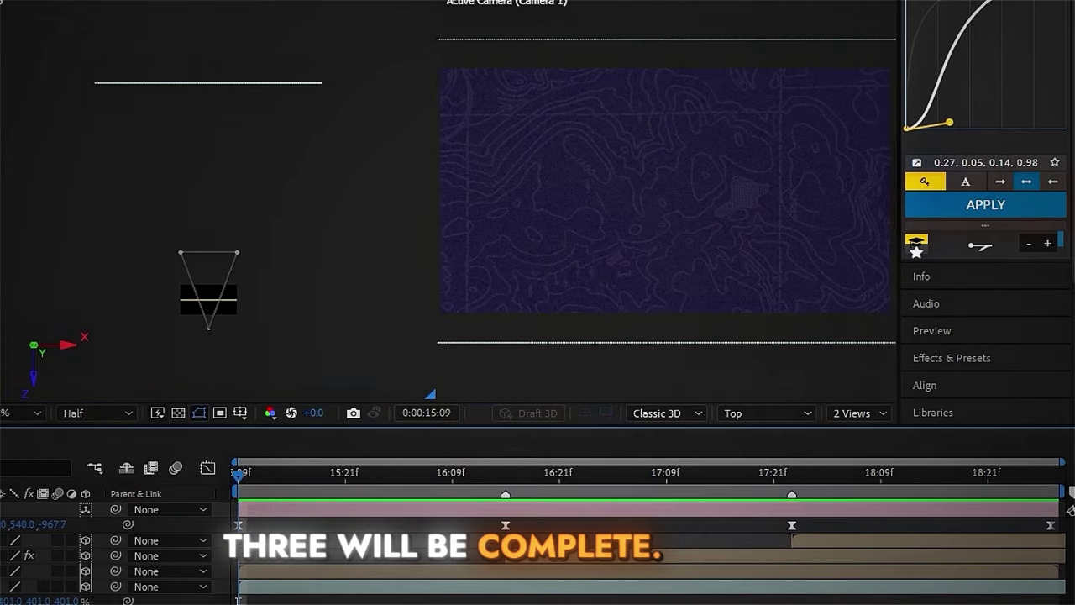